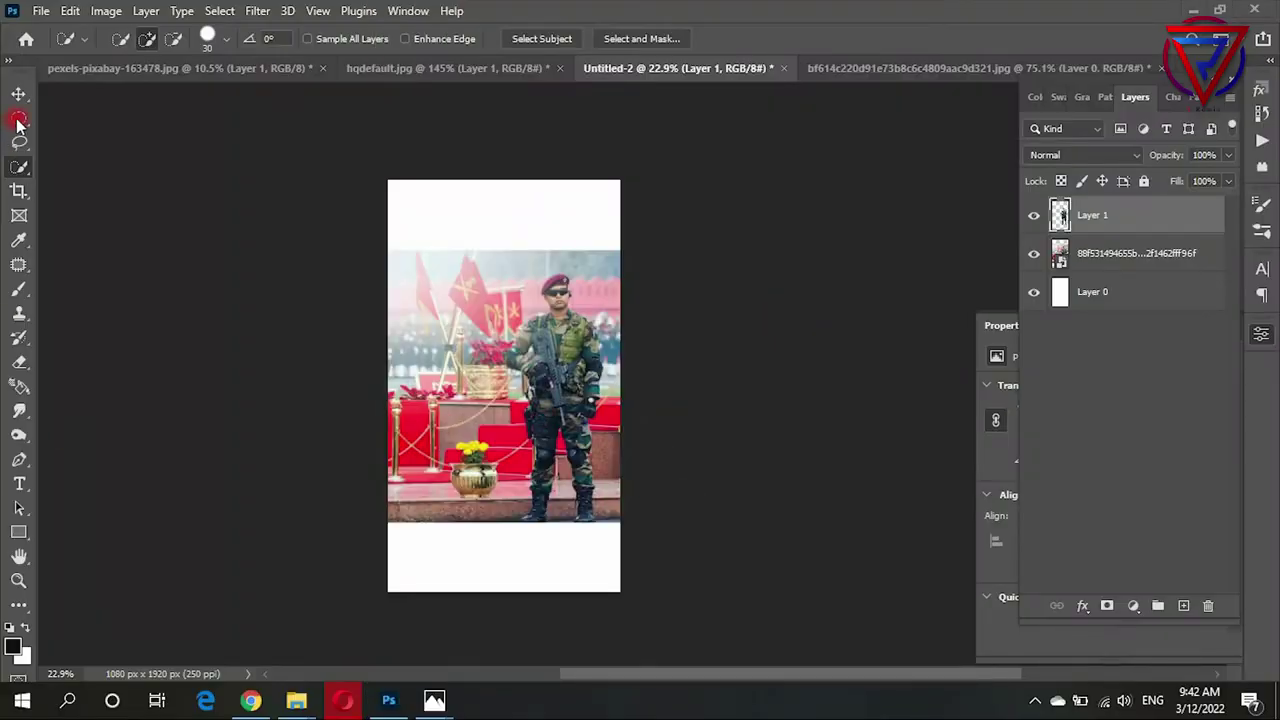
Step: Hide and delete the 88f5314 background photo layer, leaving only the cut-out soldier
key(ctrl+plus)
key(ctrl+plus)
click(1032, 258)
click(1163, 253)
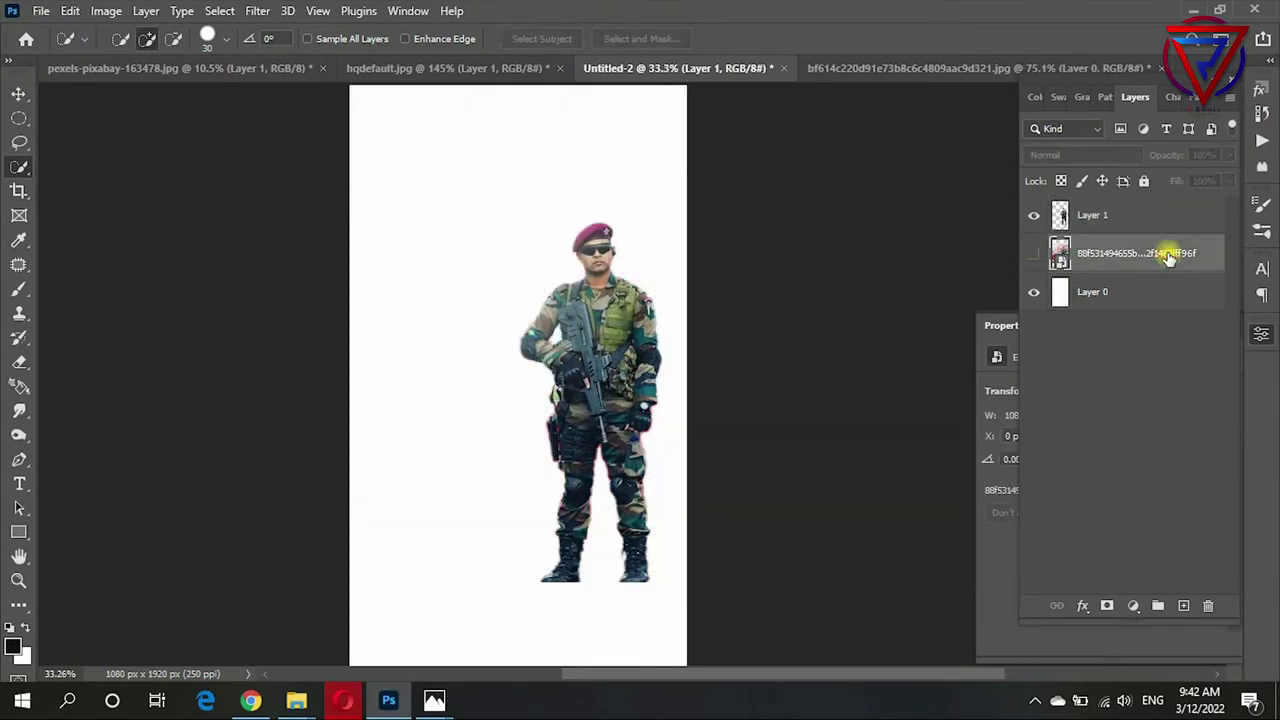
key(Delete)
Step: Scale the soldier on Layer 1 to about 199% and reposition him to fill the poster
key(v)
drag(567, 300, 510, 300)
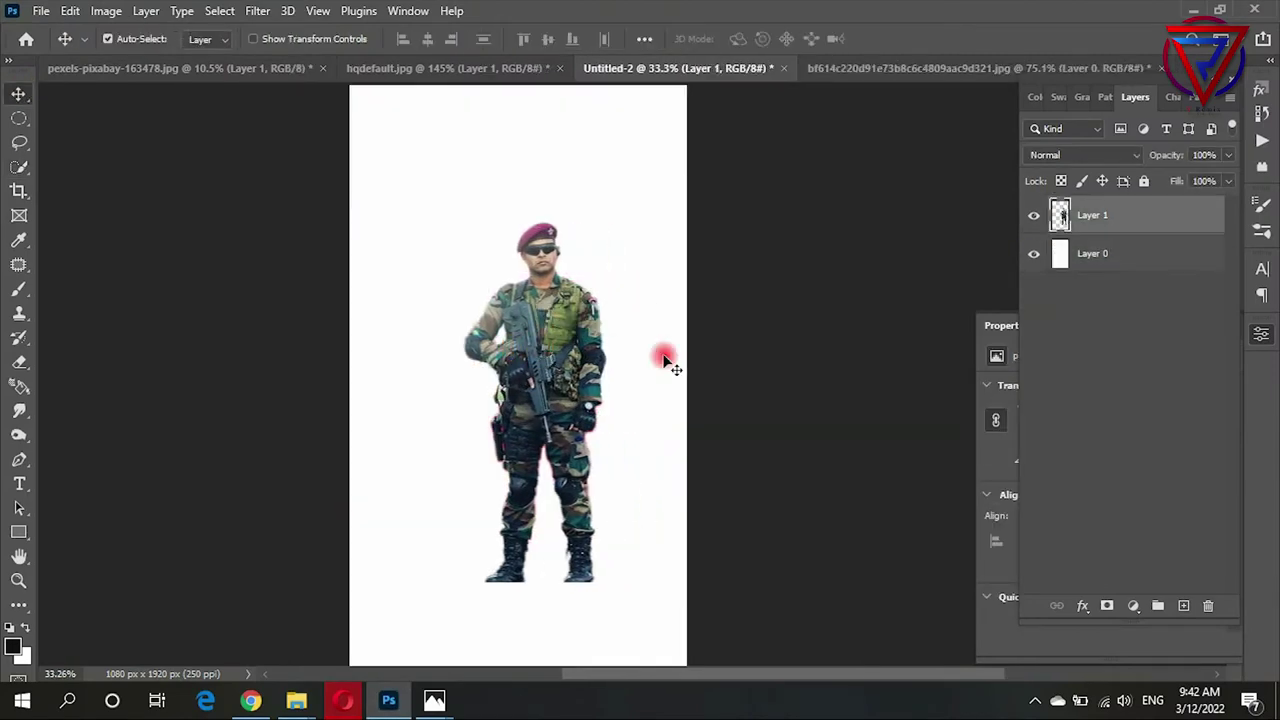
scroll(718, 358, down, 2)
key(ctrl+t)
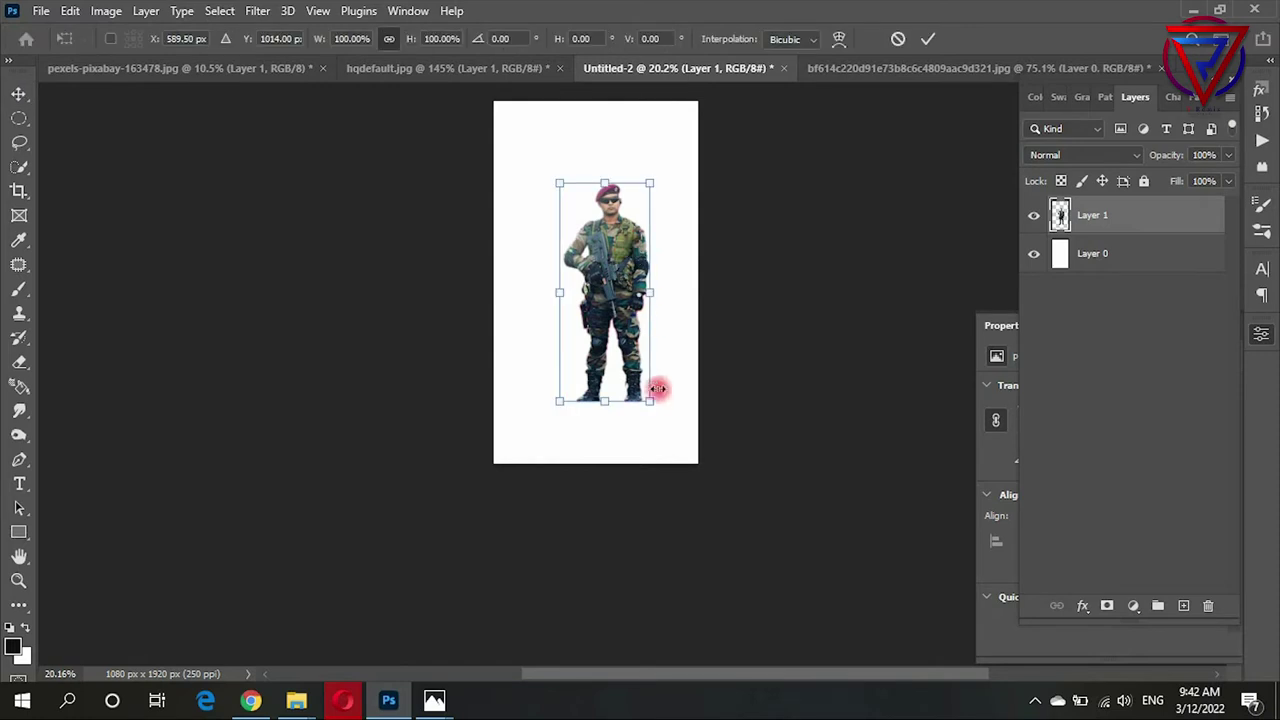
drag(654, 386, 690, 514)
mouse_move(666, 337)
mouse_down()
mouse_move(604, 268)
mouse_move(689, 309)
mouse_up()
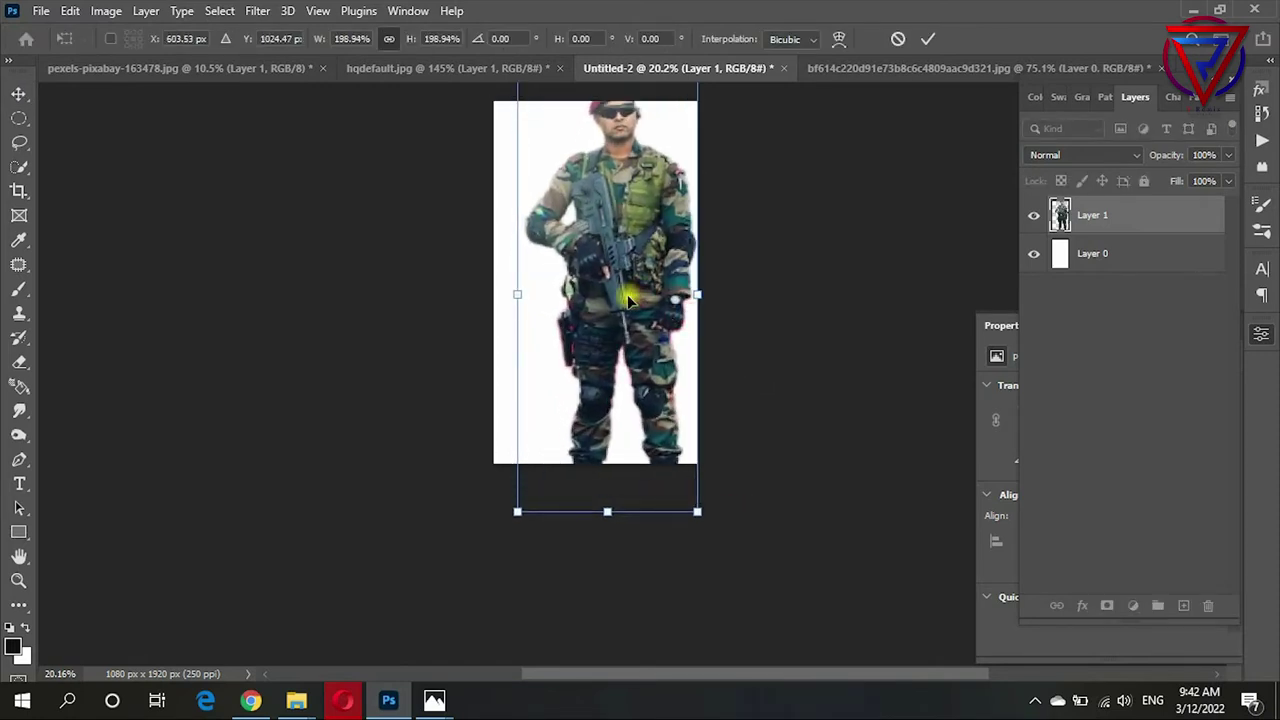
mouse_move(604, 302)
mouse_down()
mouse_move(617, 328)
mouse_move(627, 292)
mouse_up()
key(Return)
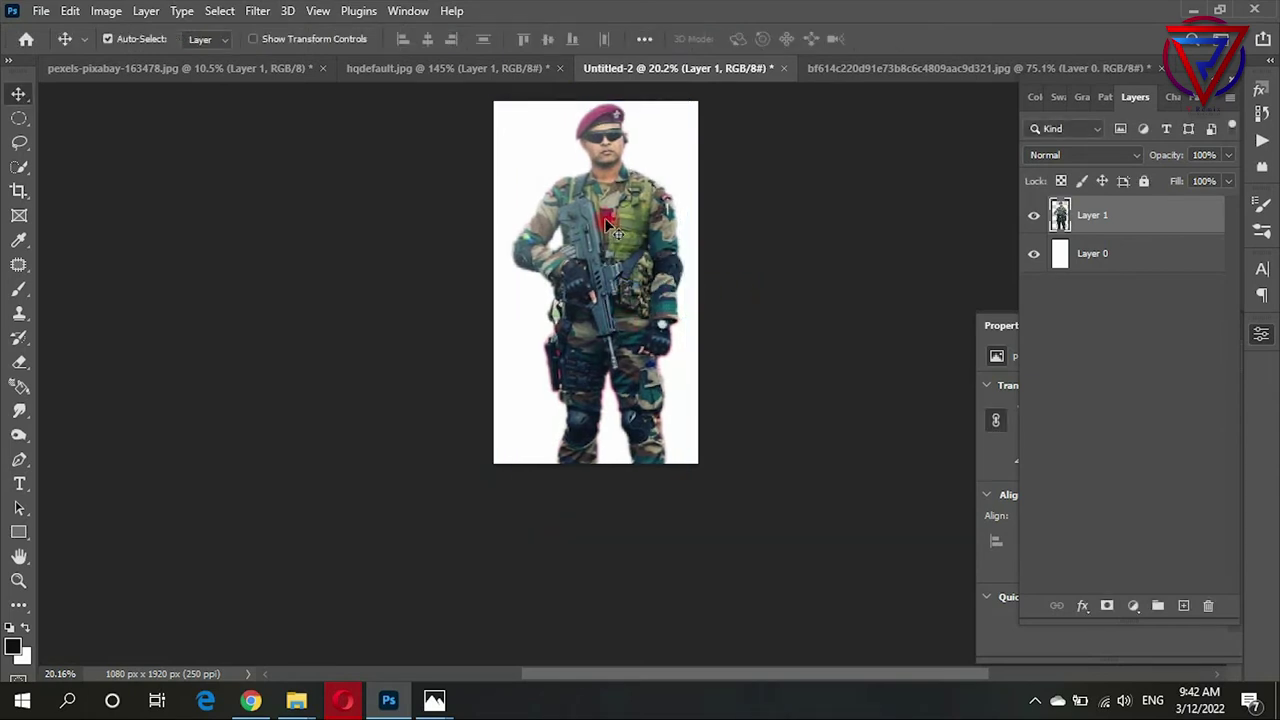
Step: Add the ink splatter scaled to 166% over the soldier's legs, then load Layer 1's outline selection
click(822, 68)
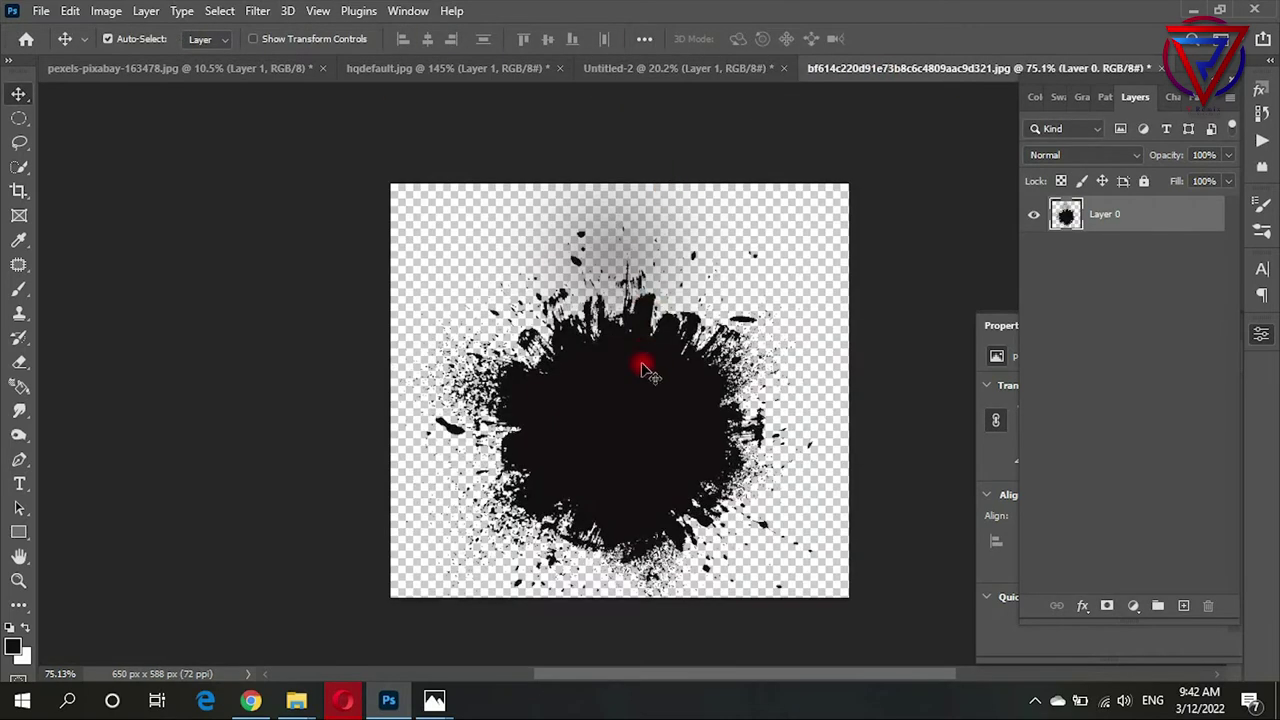
mouse_move(643, 368)
mouse_down()
mouse_move(589, 137)
mouse_move(680, 63)
mouse_move(615, 380)
mouse_up()
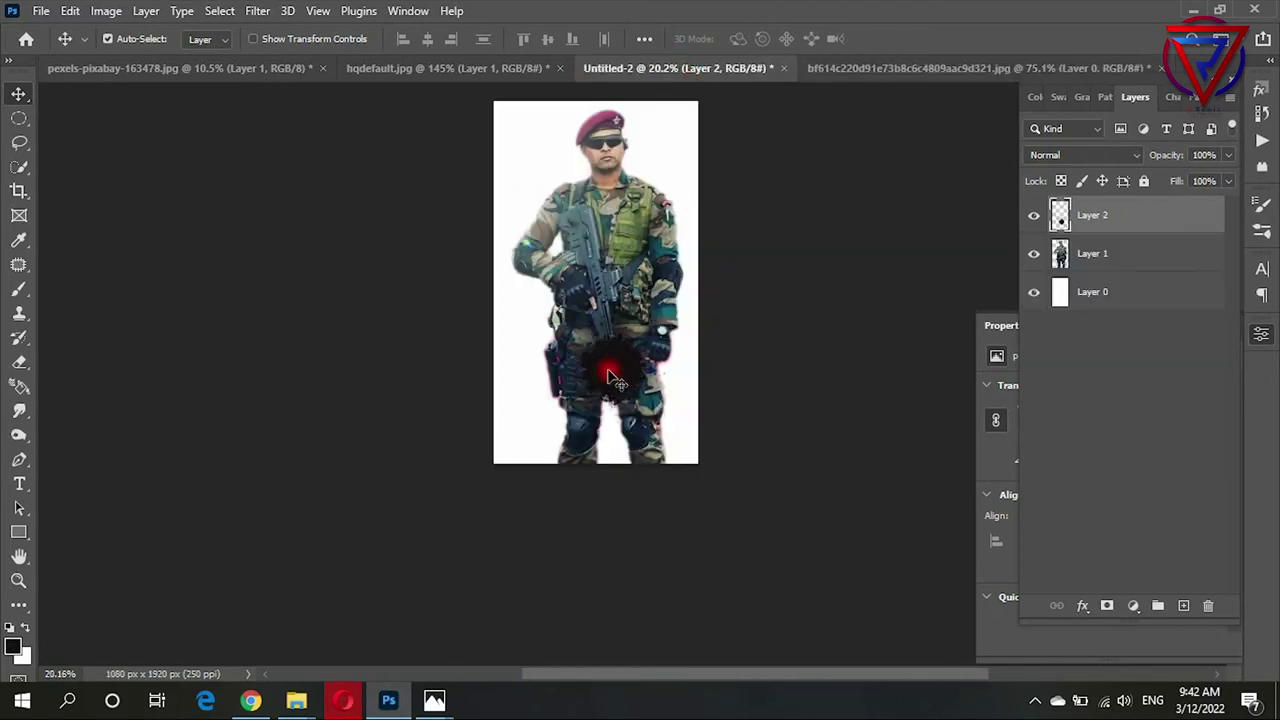
scroll(615, 380, down, 3)
key(ctrl+t)
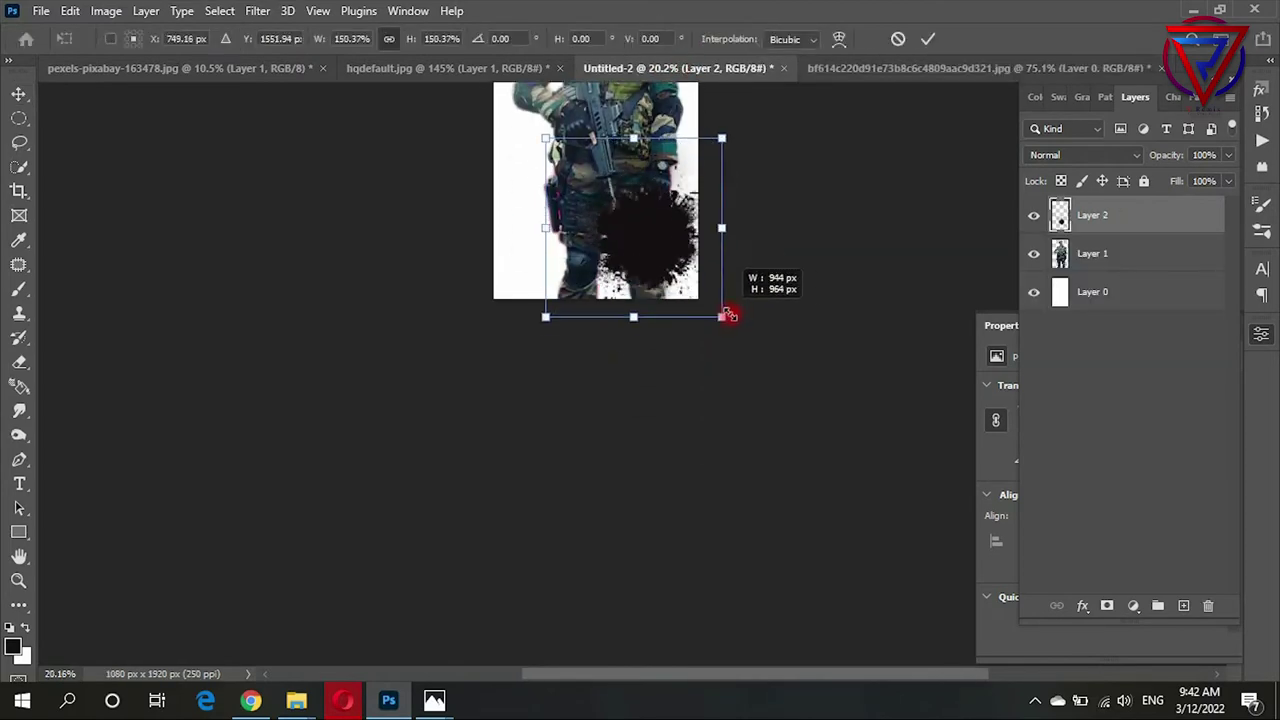
drag(660, 256, 743, 337)
drag(651, 263, 620, 249)
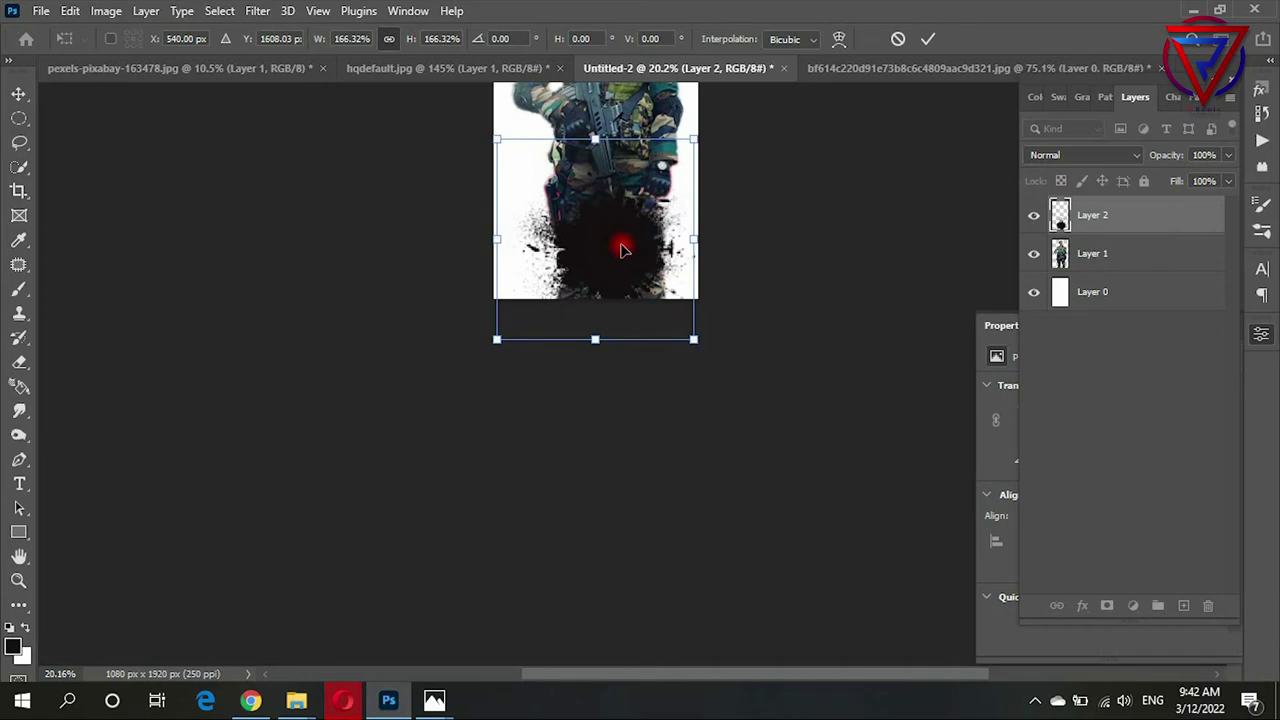
key(Return)
ctrl+click(1060, 254)
scroll(685, 345, up, 2)
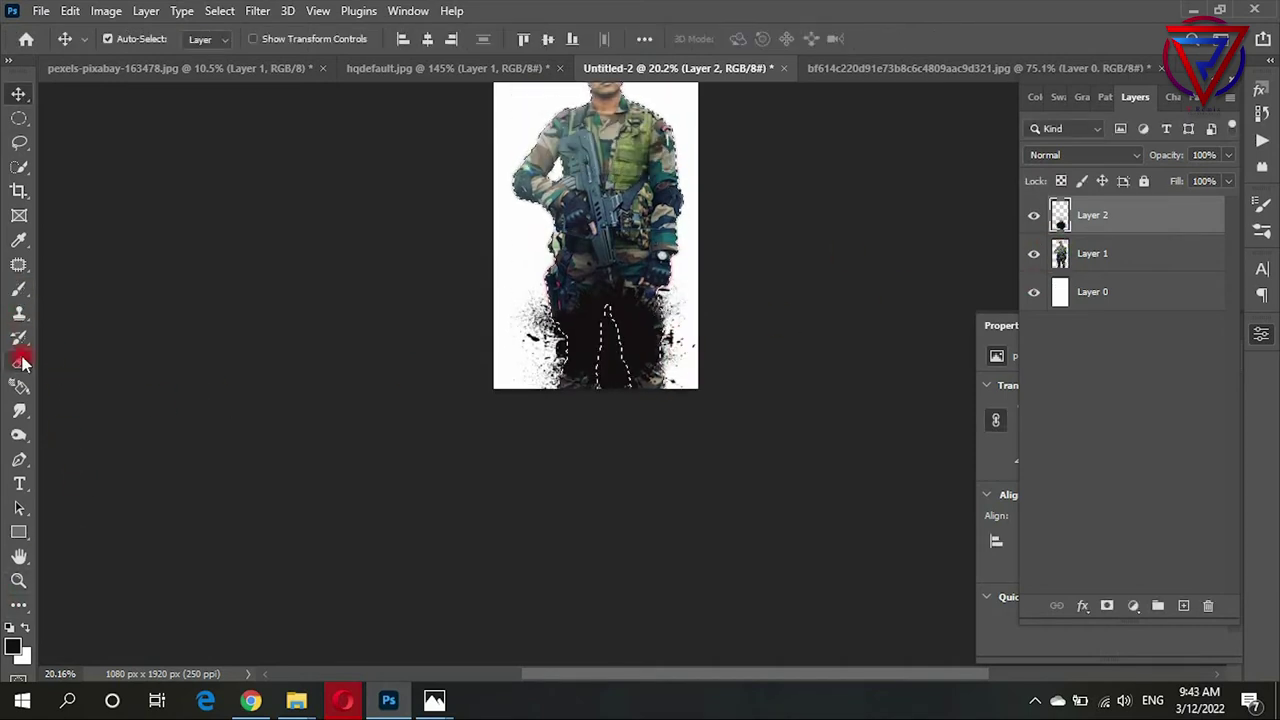
Step: Paint black with an enlarged brush over the soldier's waist and gun inside the selection
click(19, 289)
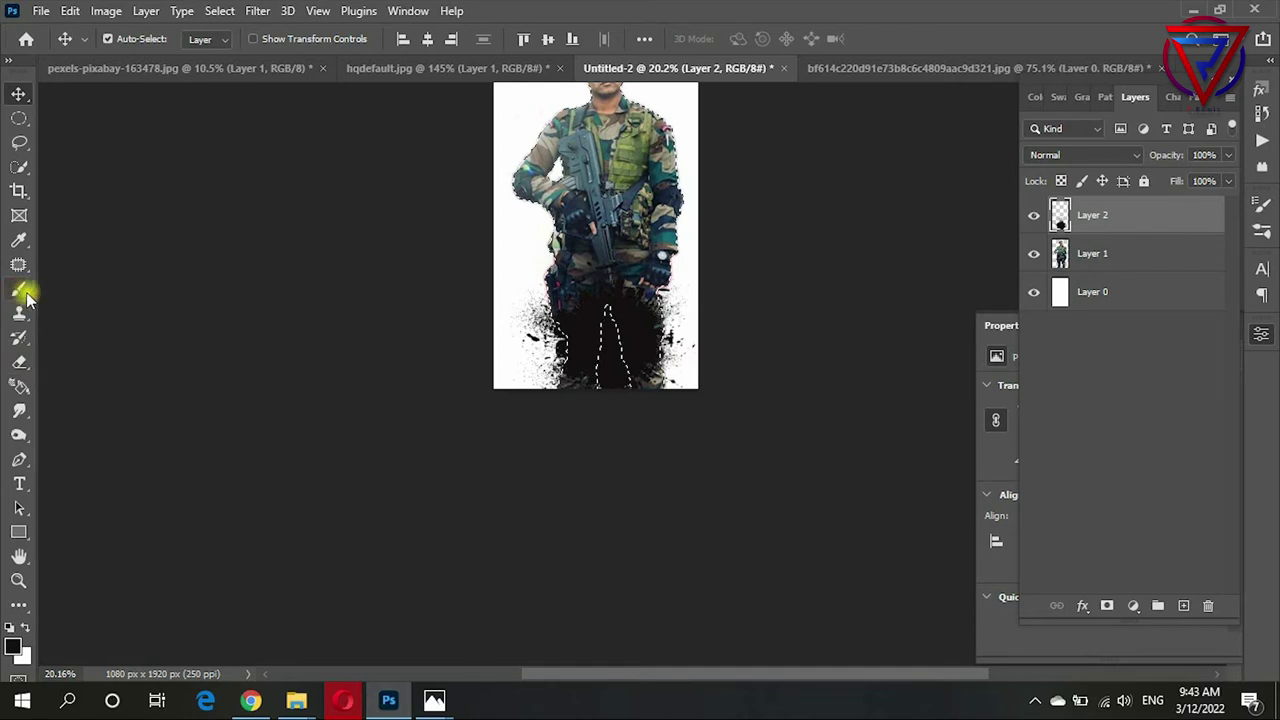
click(587, 318)
key(])
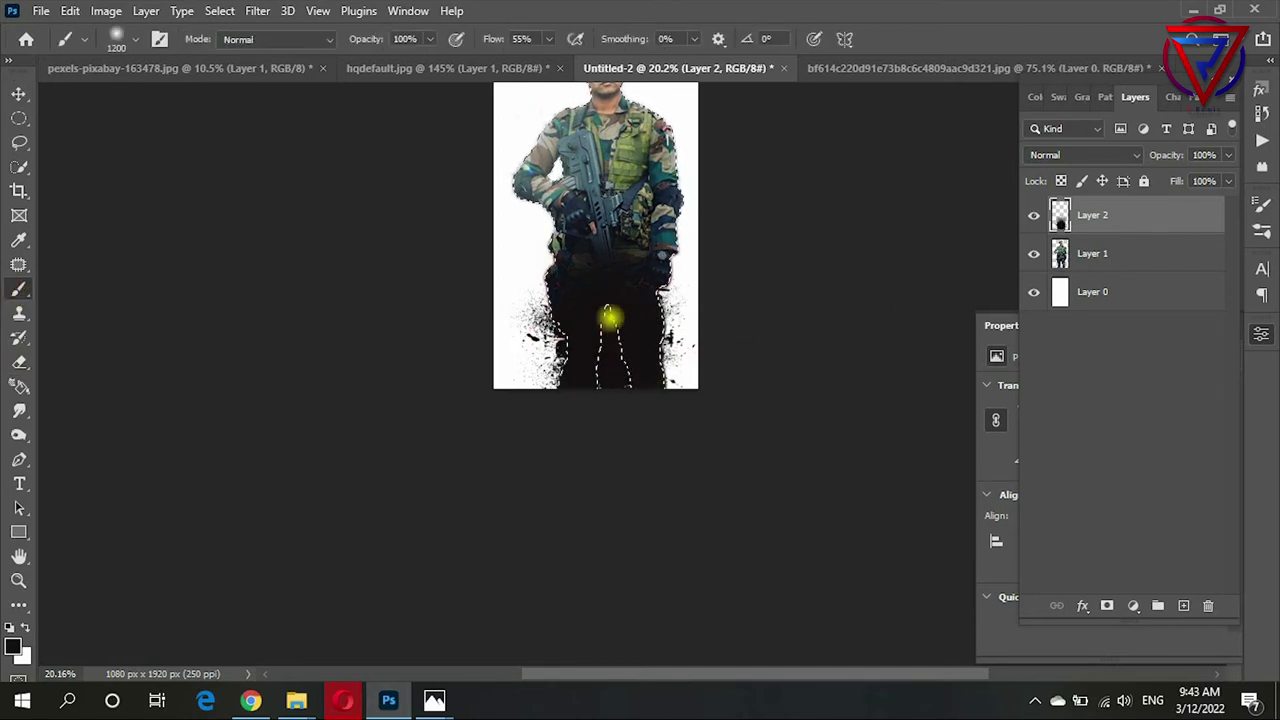
click(608, 318)
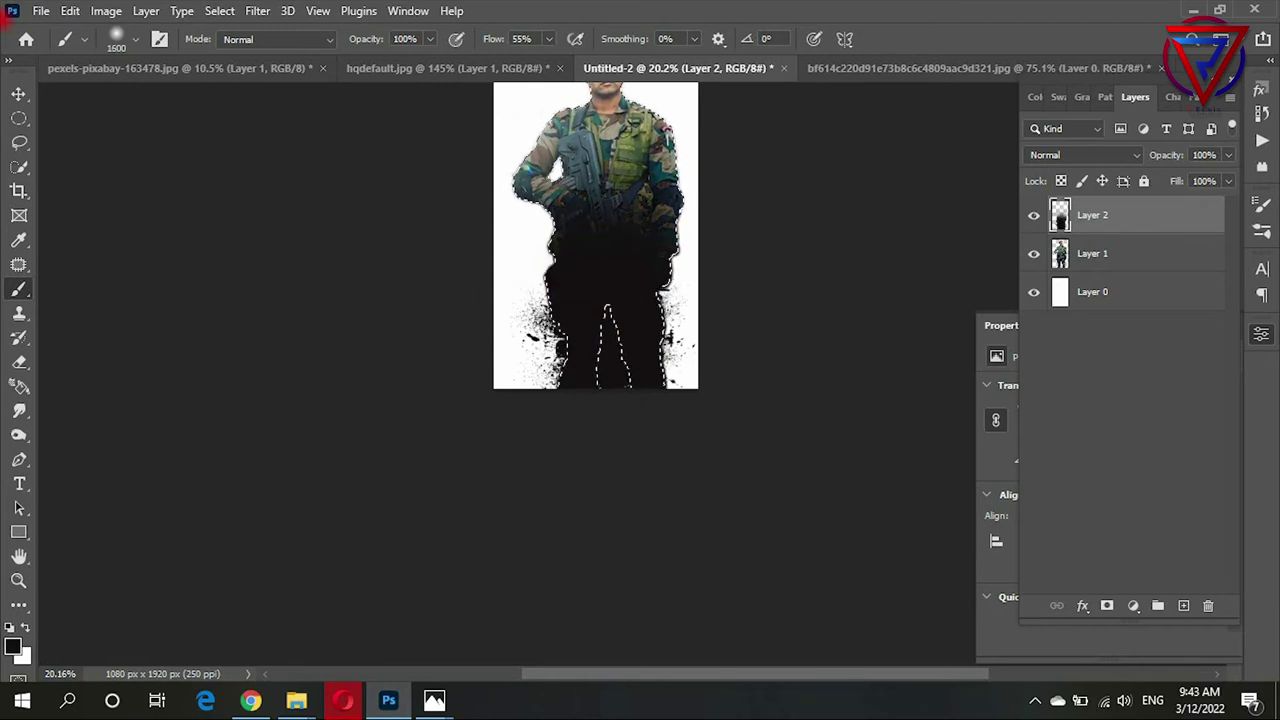
click(19, 94)
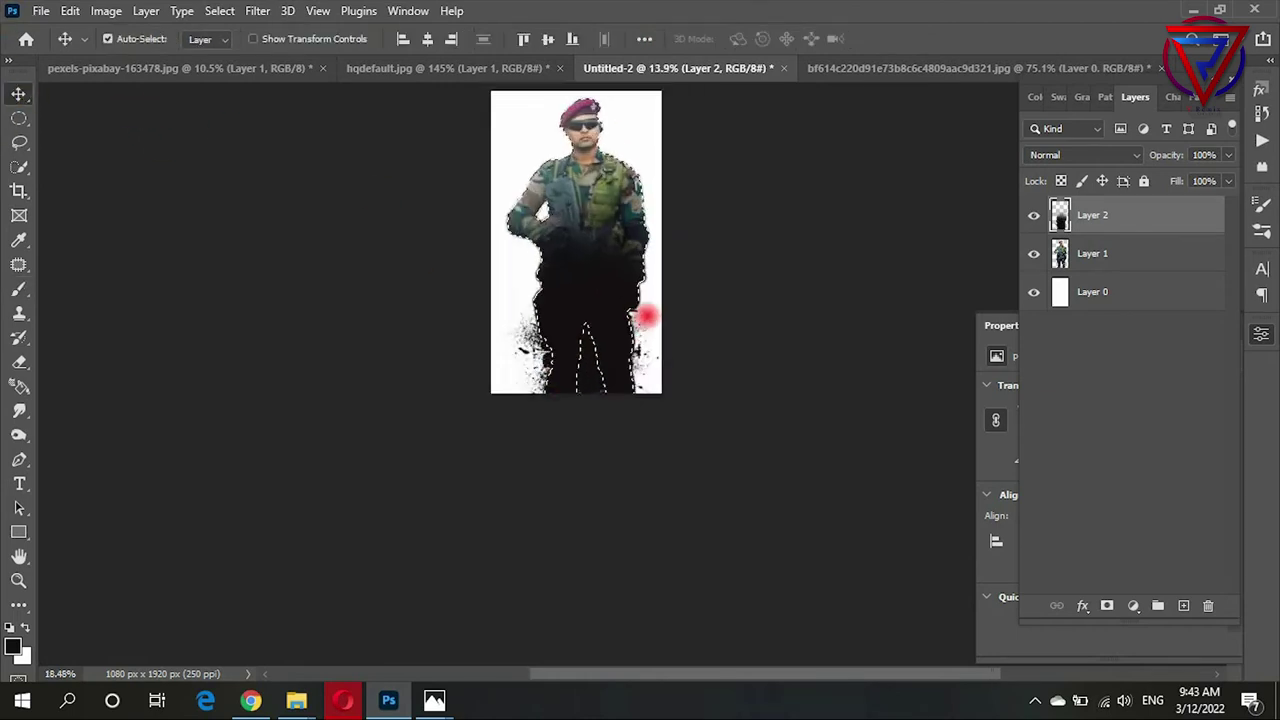
scroll(646, 309, up, 3)
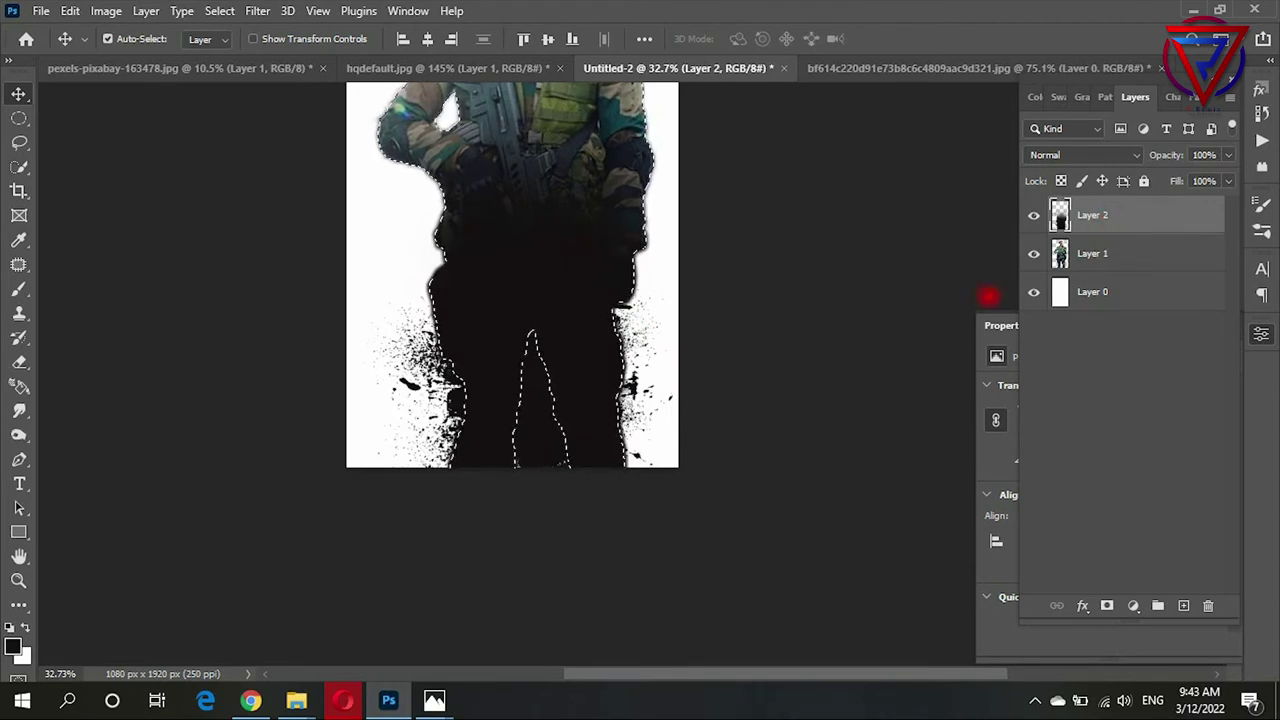
key(ctrl)
scroll(520, 360, up, 1)
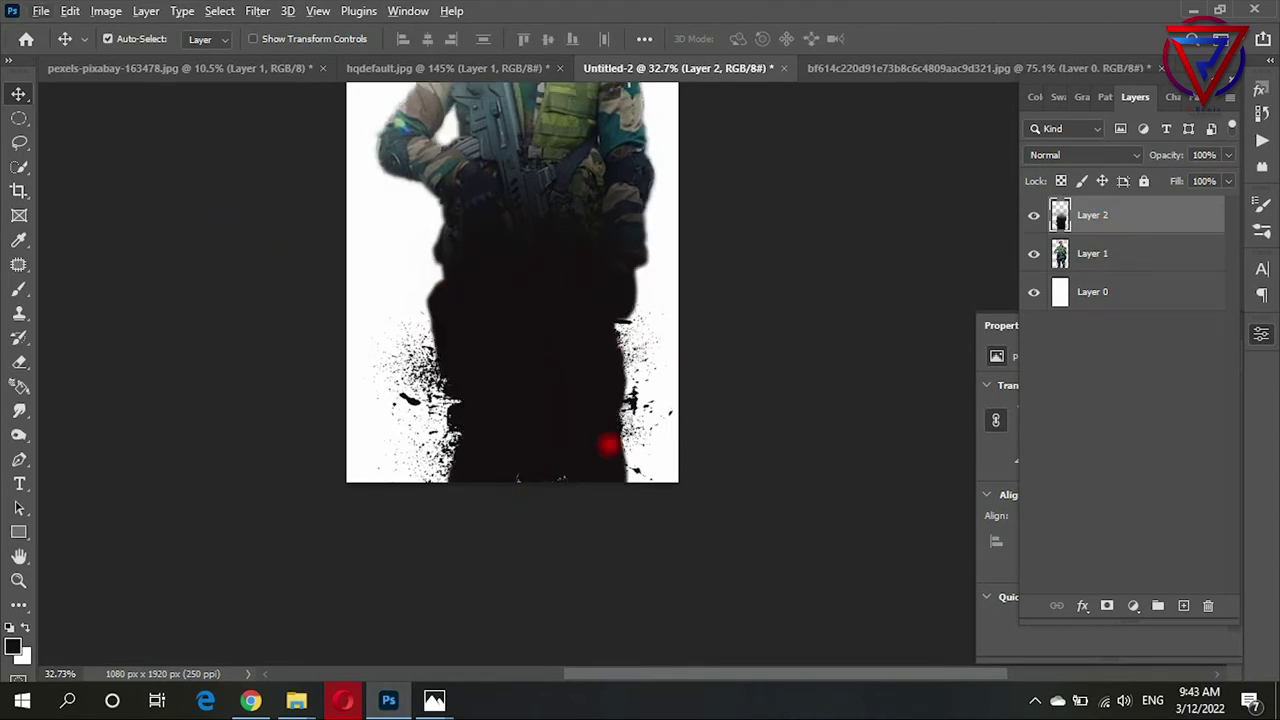
Step: Blacken the white around the bottom splatter, then pick the sunset photo in File Explorer
key(b)
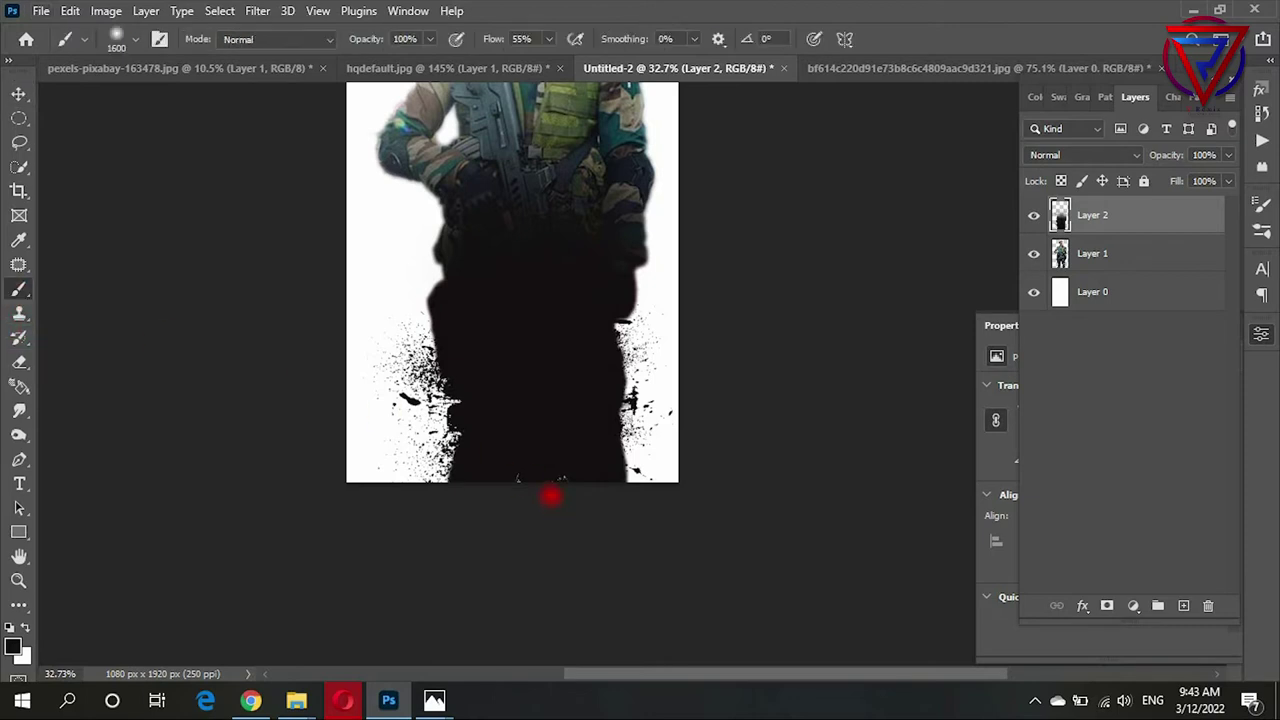
key(bracketleft)
drag(541, 491, 520, 496)
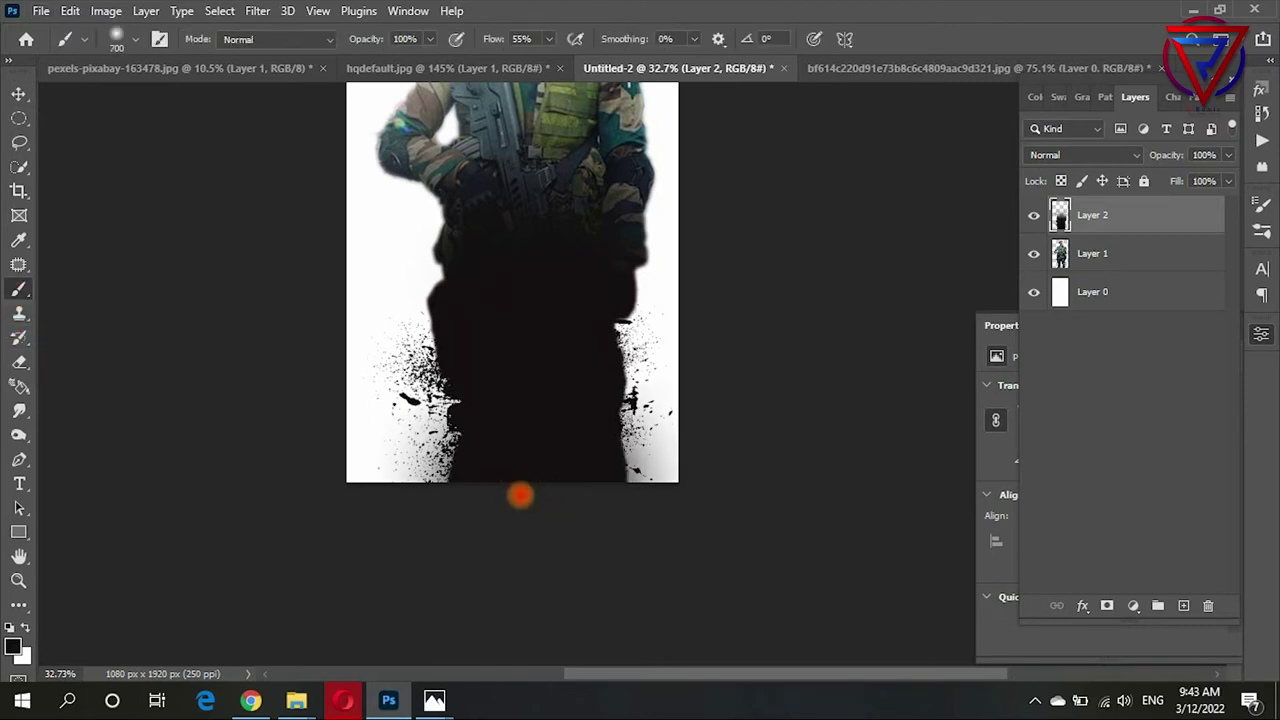
click(10, 92)
scroll(737, 349, up, 3)
scroll(777, 357, down, 2)
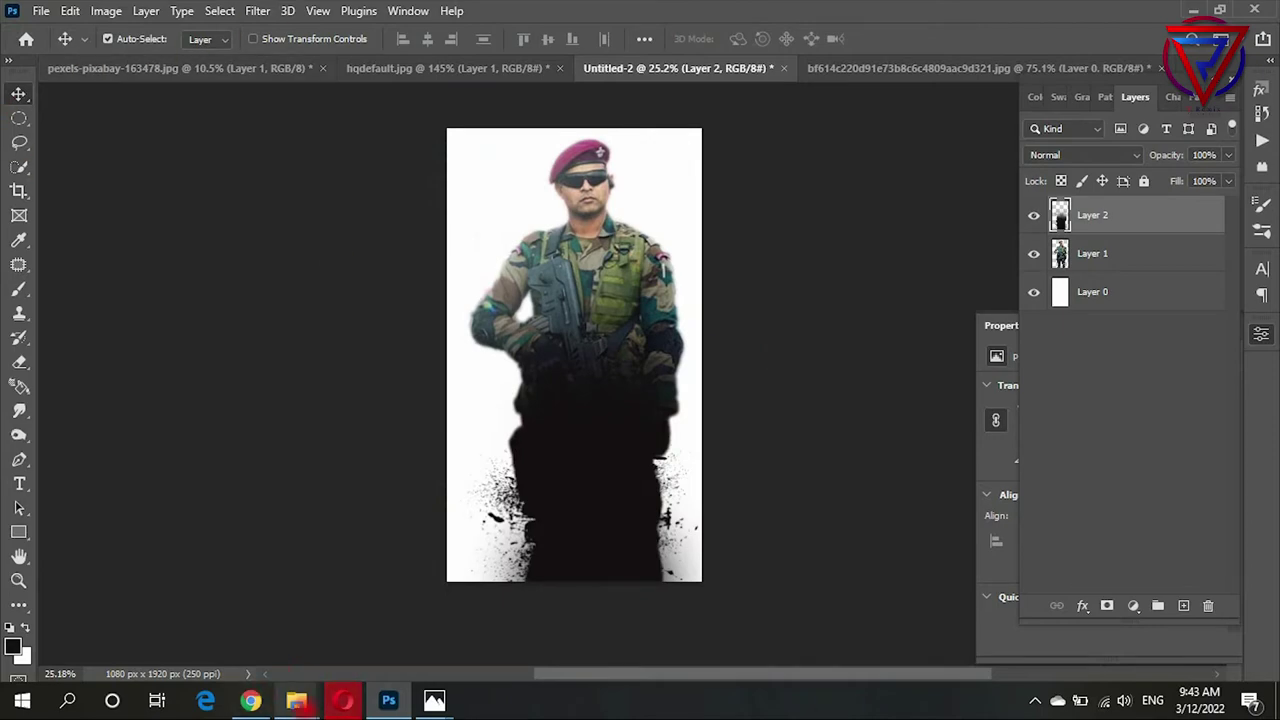
click(195, 605)
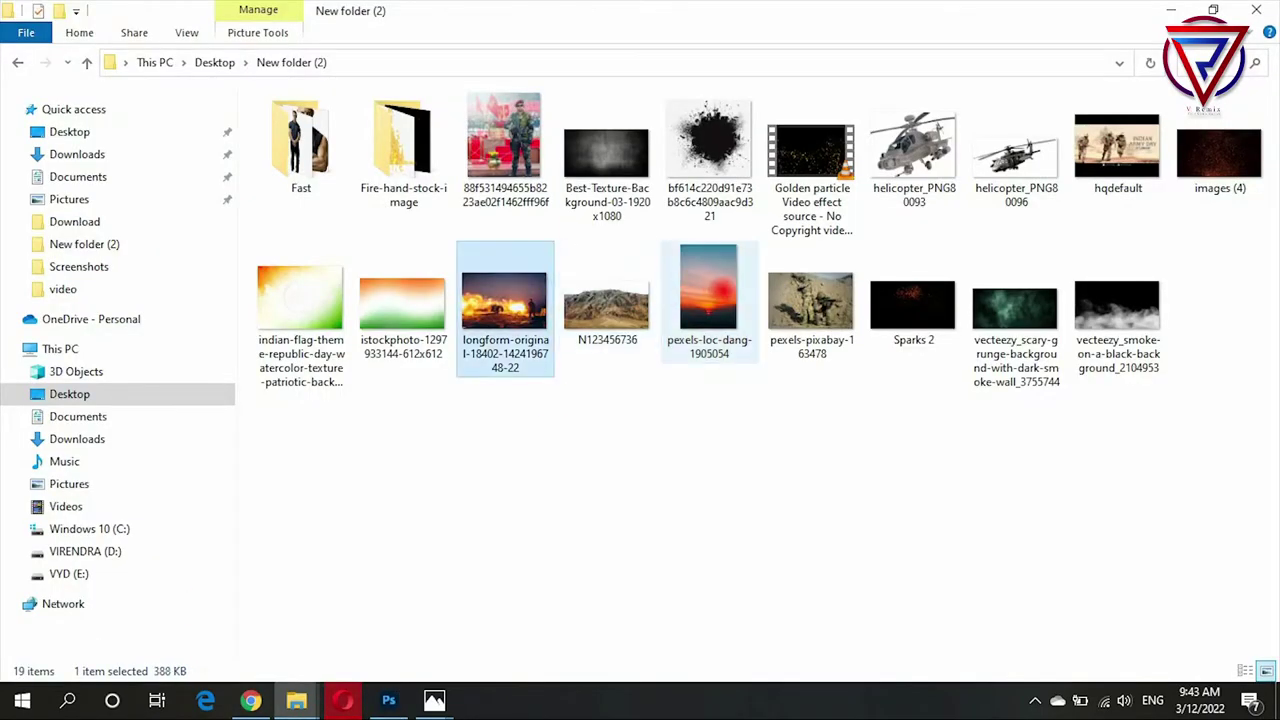
ctrl+click(720, 288)
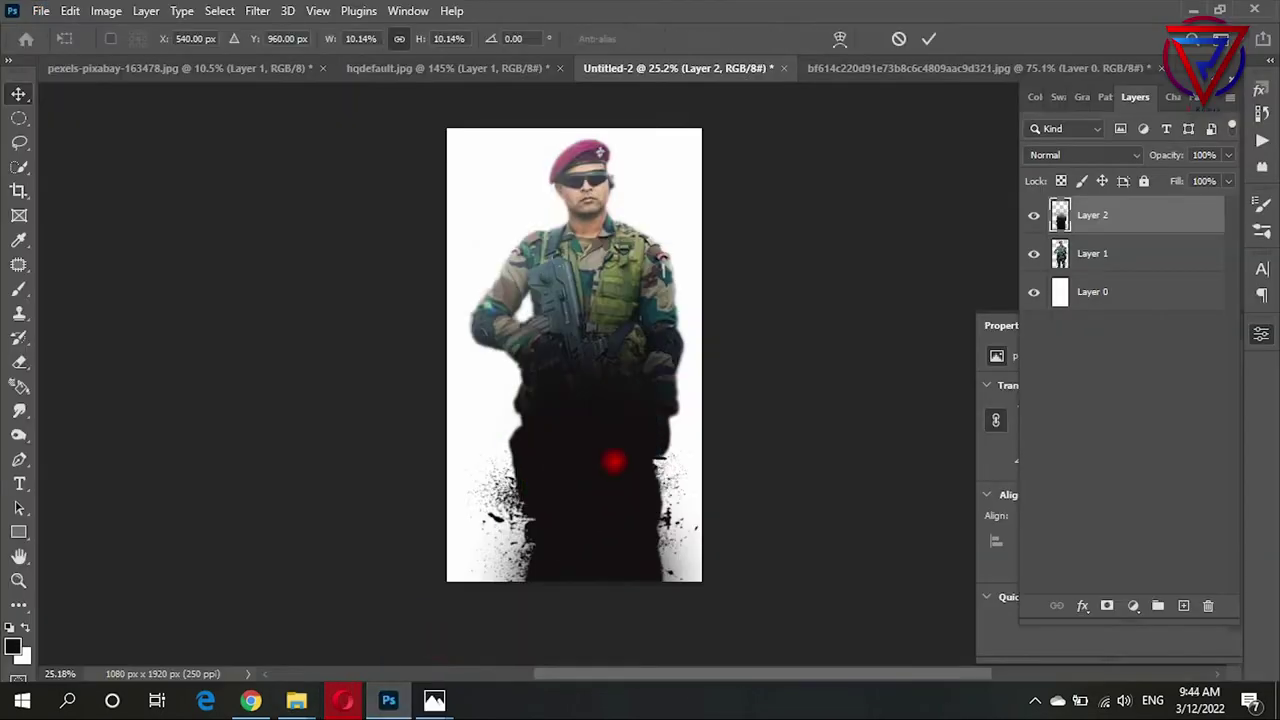
Step: Place the sunset and fire photos into the poster, with the sunset moved up
mouse_move(700, 300)
mouse_down()
mouse_move(611, 457)
mouse_move(603, 565)
mouse_up()
key(Return)
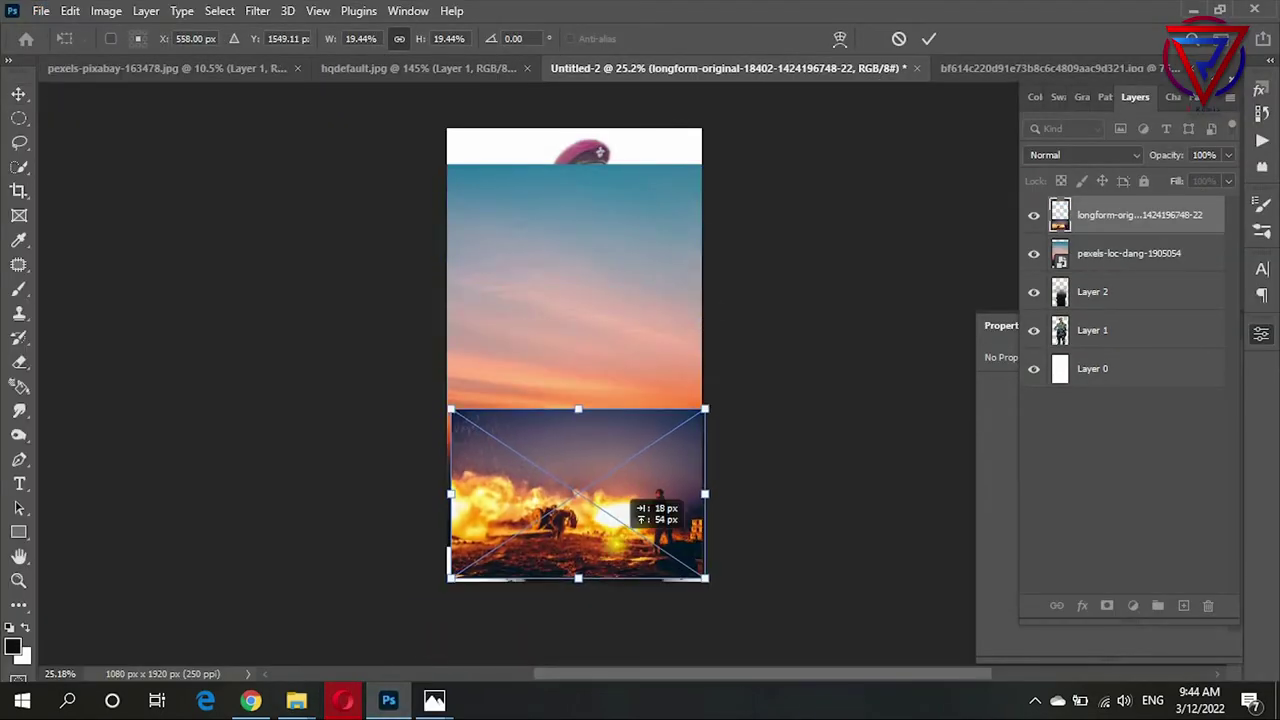
key(Return)
drag(602, 354, 608, 220)
Step: Enlarge the sunset image and shift it down into place
key(ctrl+t)
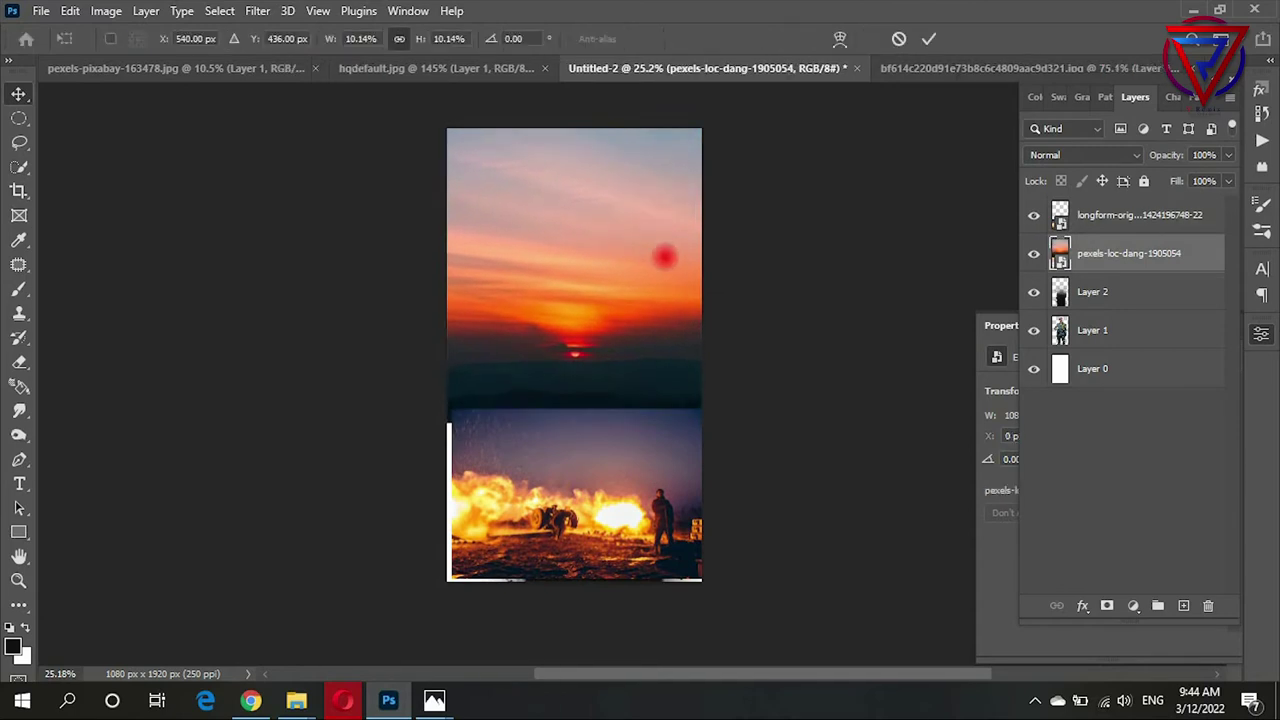
drag(702, 235, 748, 234)
drag(614, 249, 629, 290)
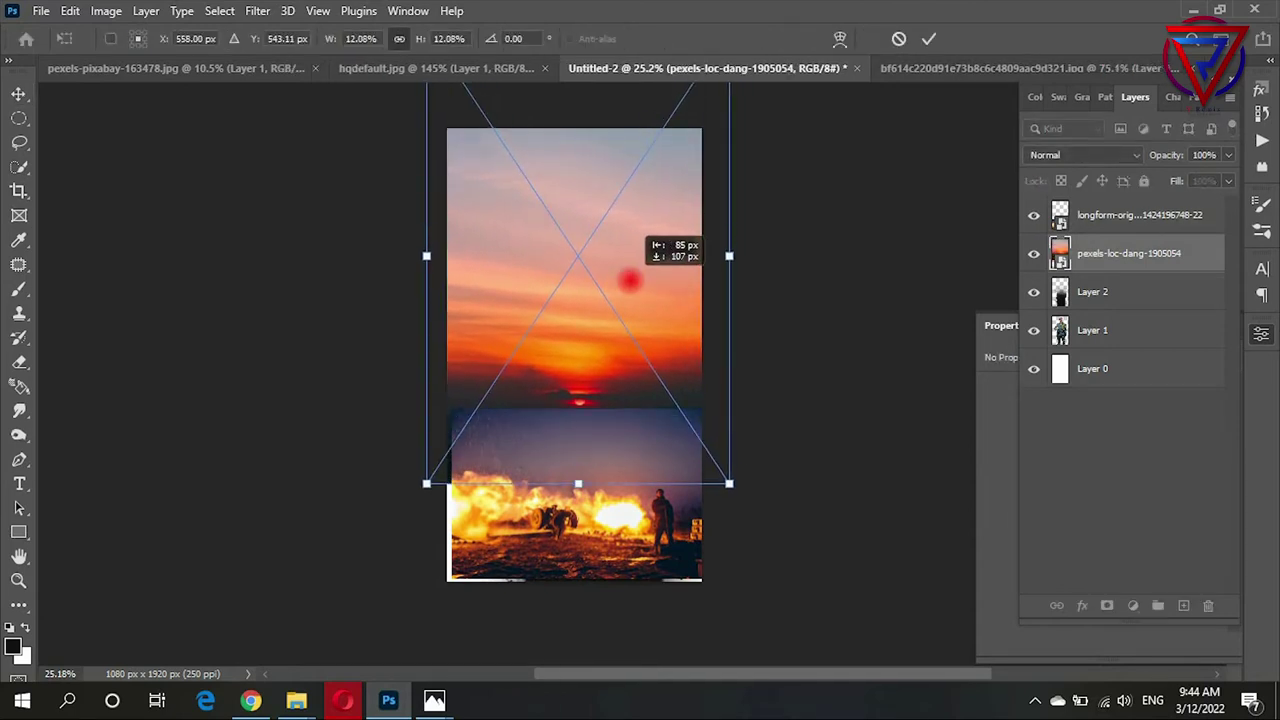
key(Return)
Step: Set both the sunset and longform fire layers to Screen blend mode
click(1110, 156)
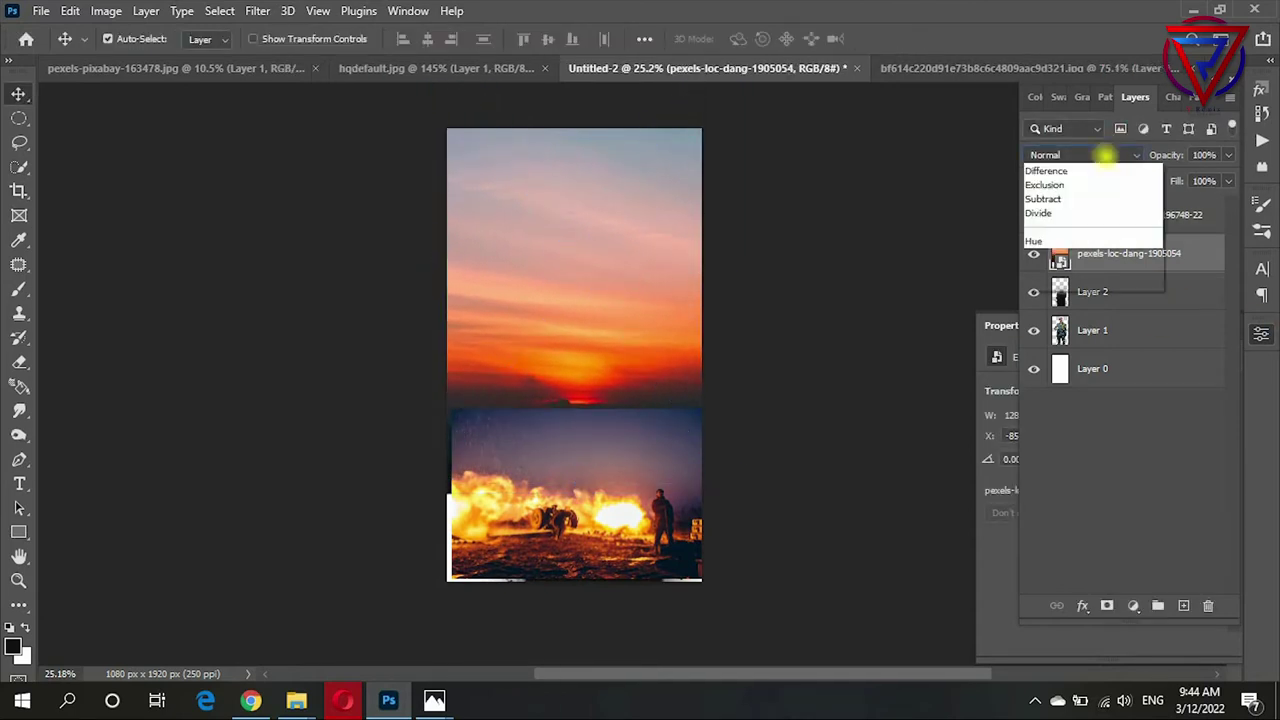
click(1099, 310)
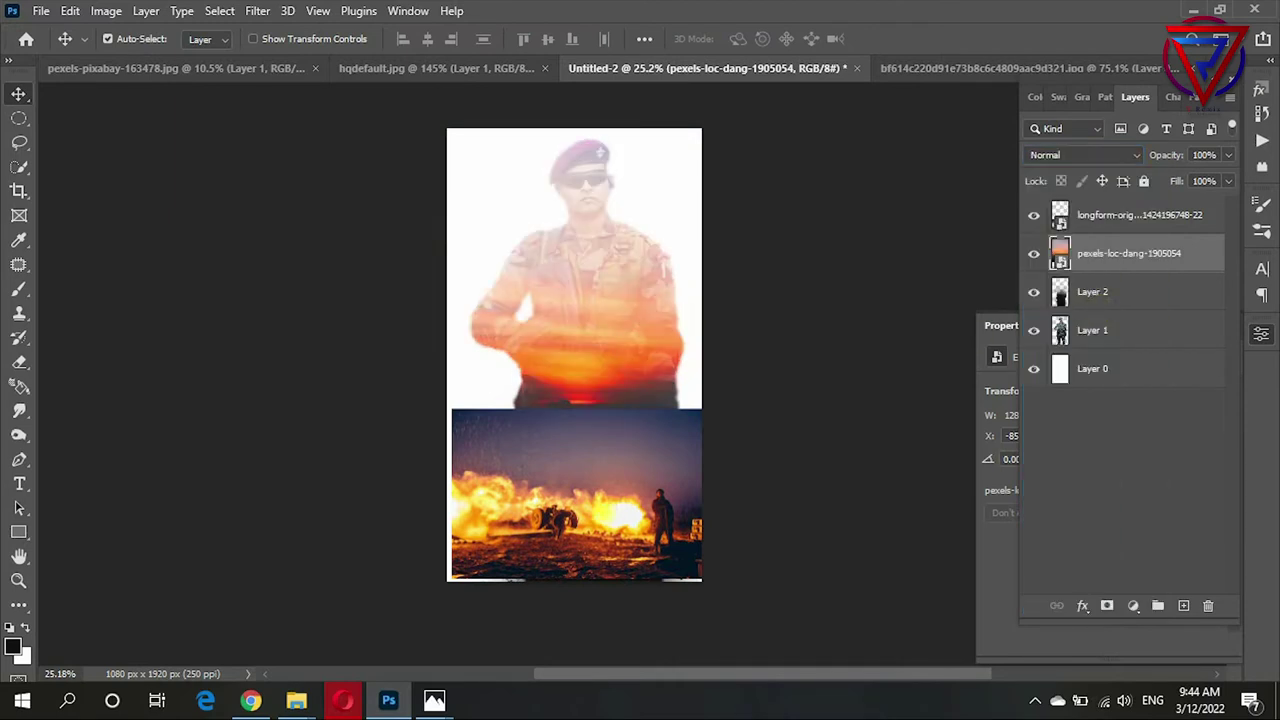
click(1140, 215)
click(1080, 155)
click(1075, 310)
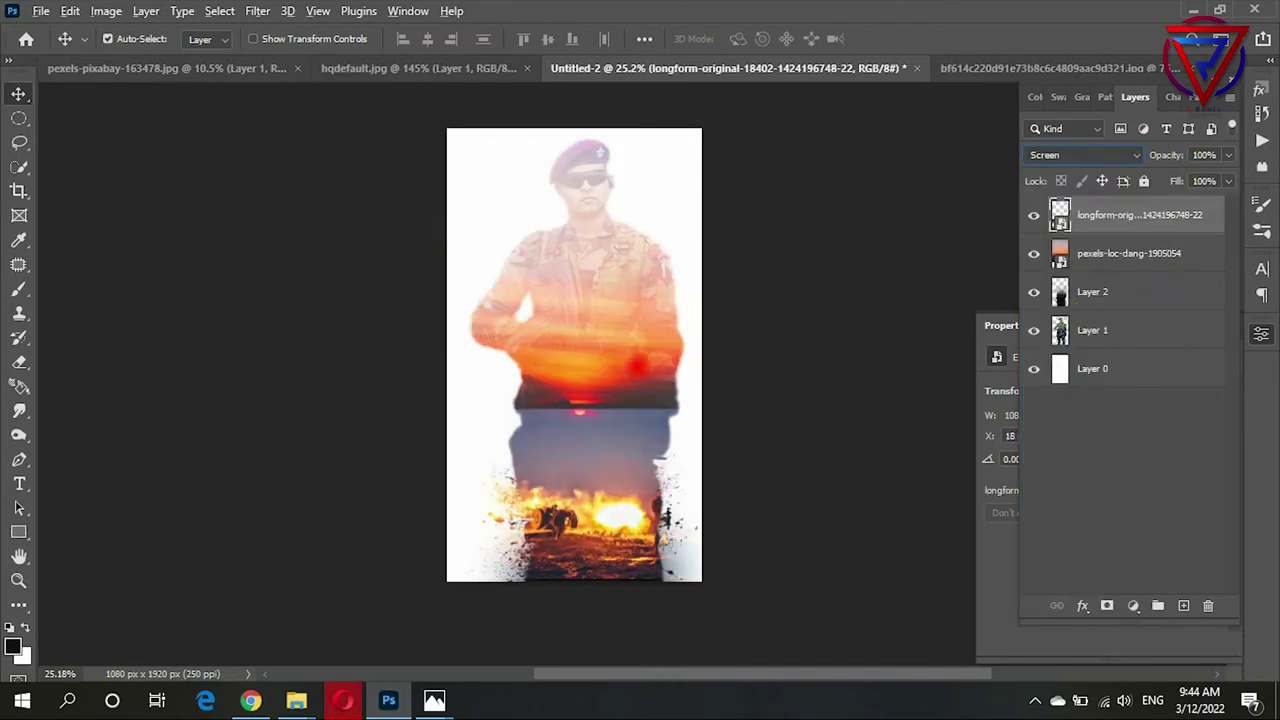
Step: Move the fire image up and rescale it to 40.74%
drag(615, 459, 606, 420)
key(ctrl+t)
mouse_move(709, 429)
mouse_down()
mouse_move(843, 494)
mouse_move(985, 523)
mouse_up()
mouse_move(789, 460)
mouse_down()
mouse_move(793, 470)
mouse_move(749, 466)
mouse_move(728, 428)
mouse_up()
key(Return)
scroll(650, 346, up, 2)
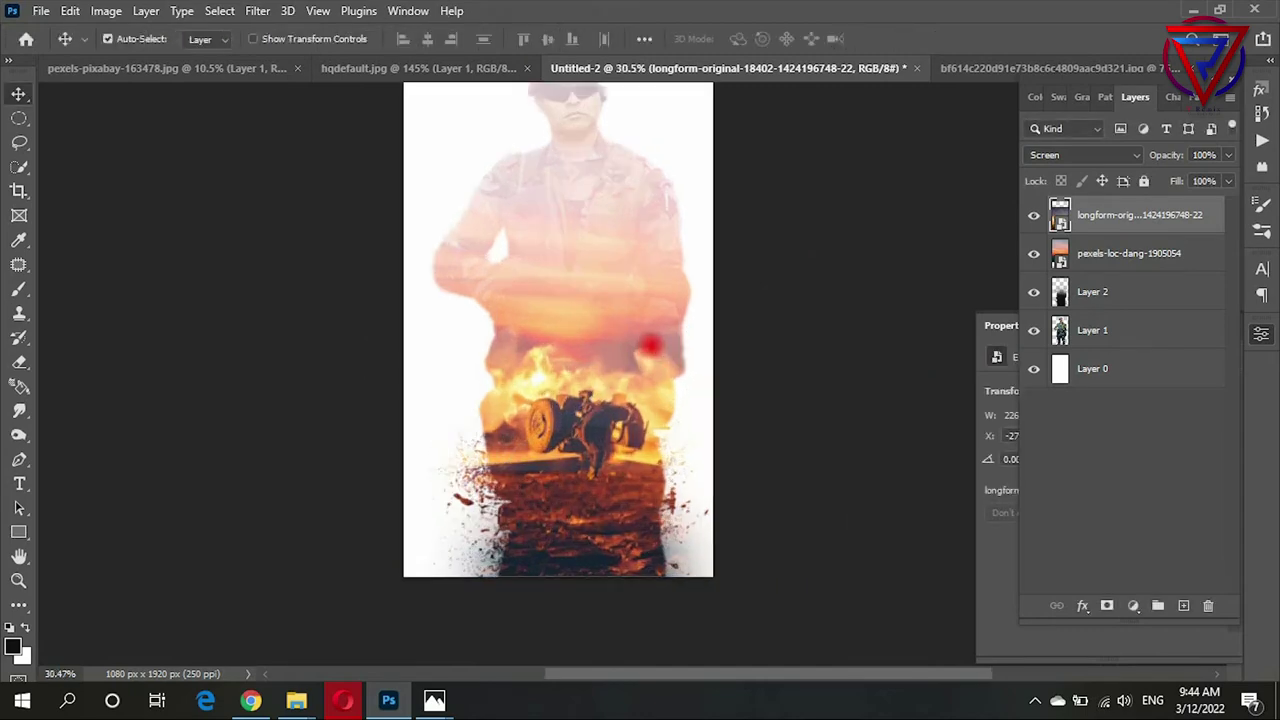
scroll(738, 421, down, 1)
scroll(695, 380, down, 1)
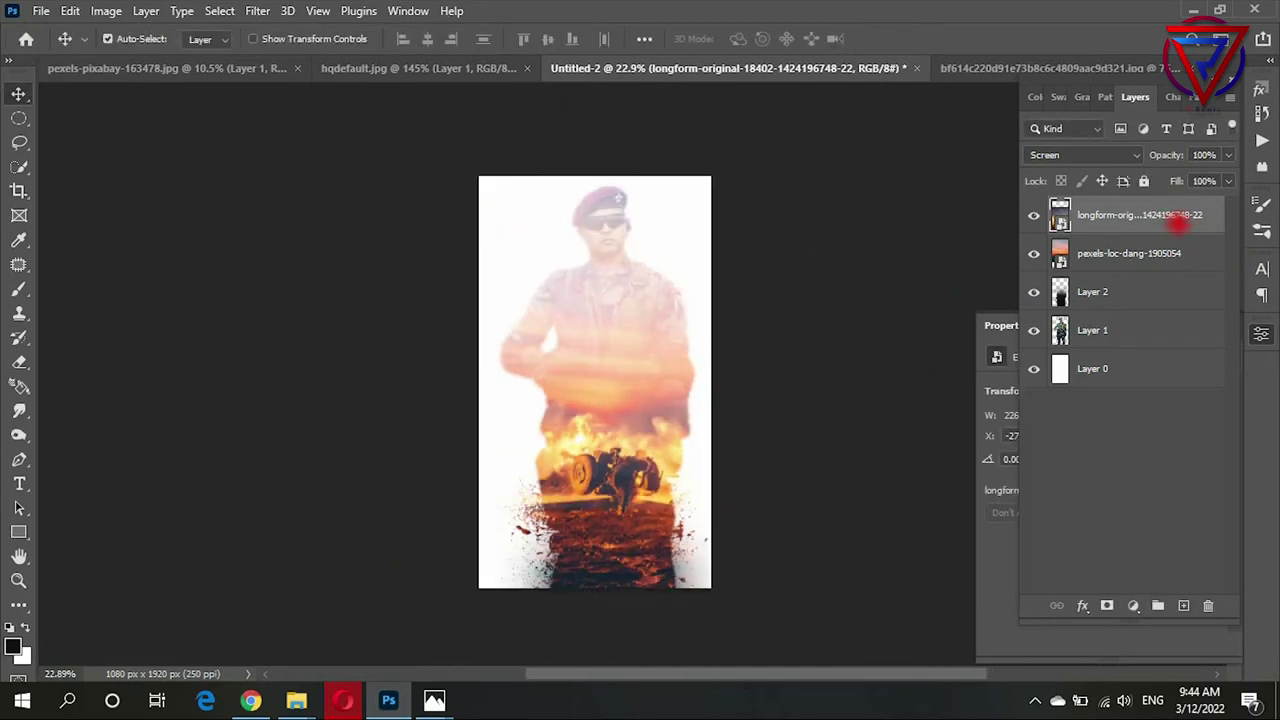
Step: Merge the soldier Layer 1 and splatter Layer 2 into one layer
shift+click(1171, 257)
right_click(1171, 257)
click(1197, 310)
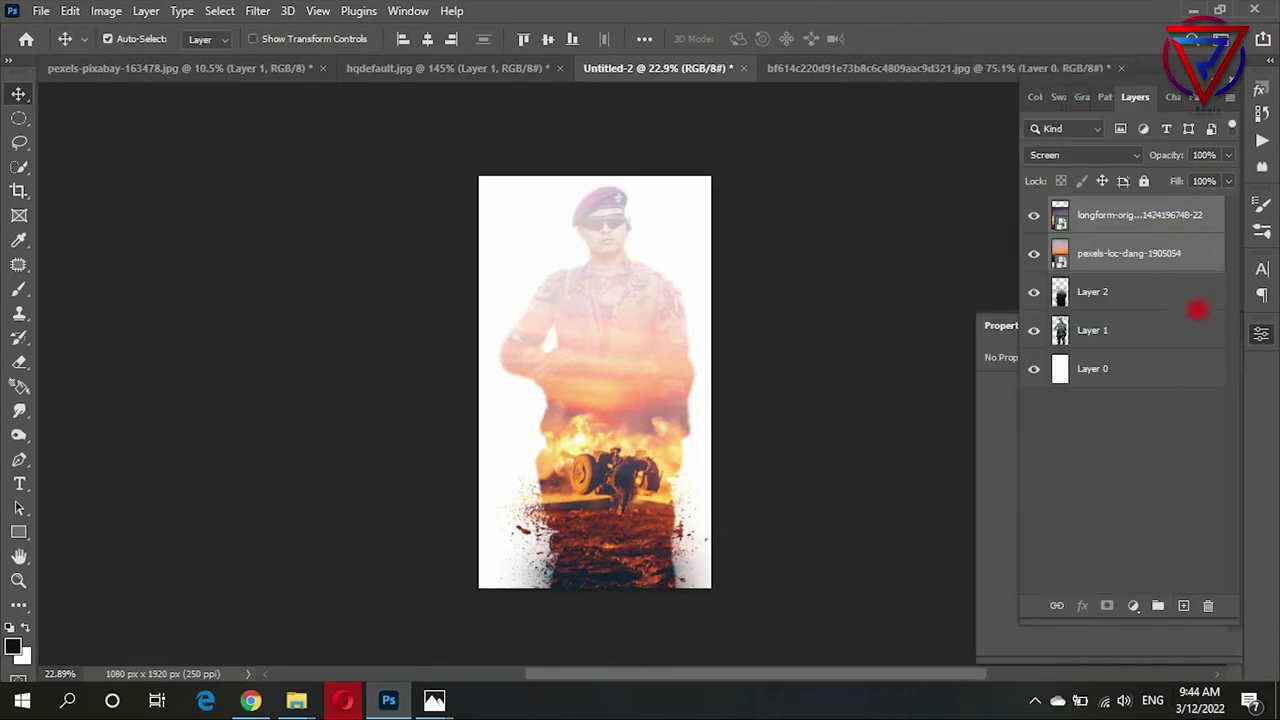
click(1157, 298)
shift+click(1140, 323)
key(ctrl+e)
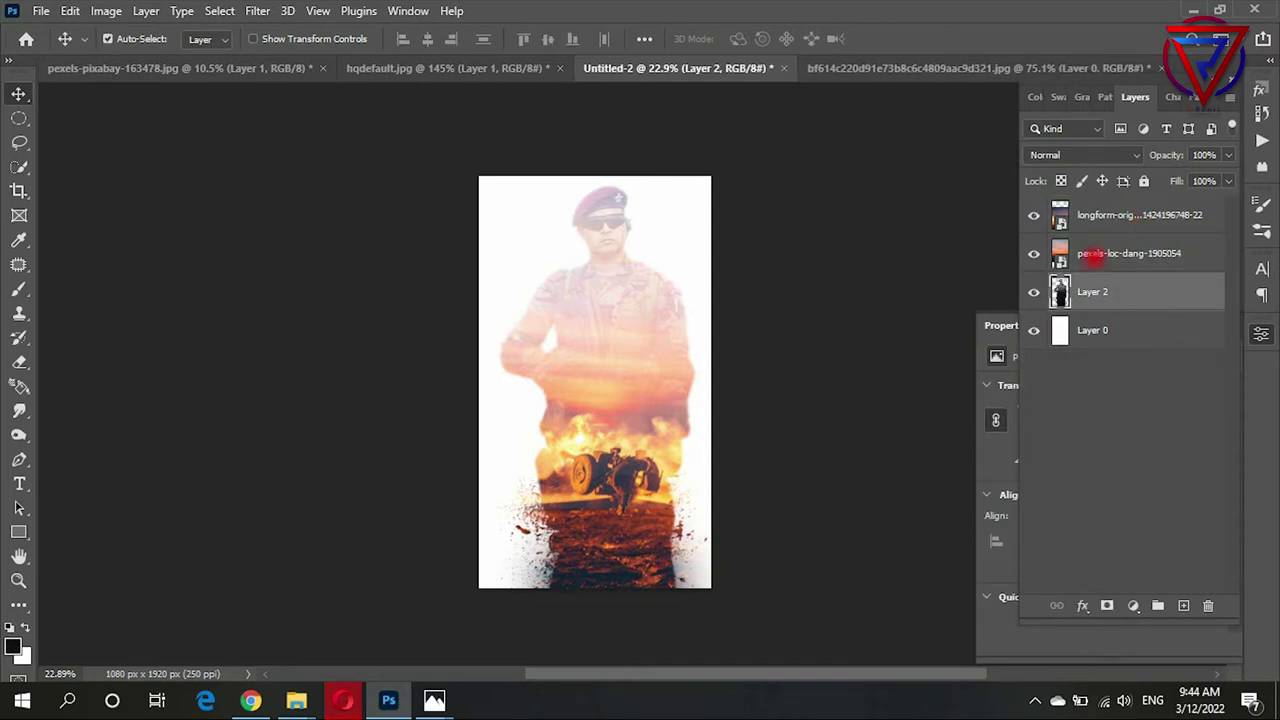
Step: Paste the kneeling-soldiers photo as Layer 3, scaled to 26.58% over the lower poster
click(180, 68)
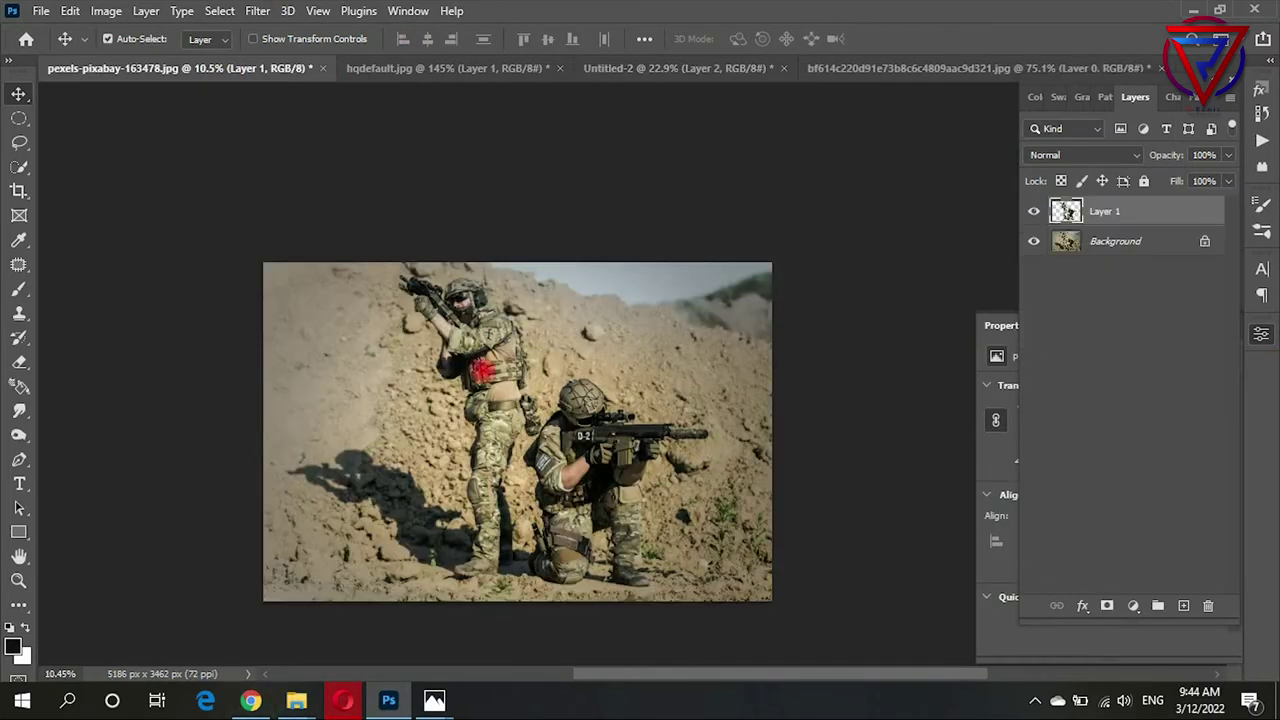
click(752, 68)
key(ctrl+v)
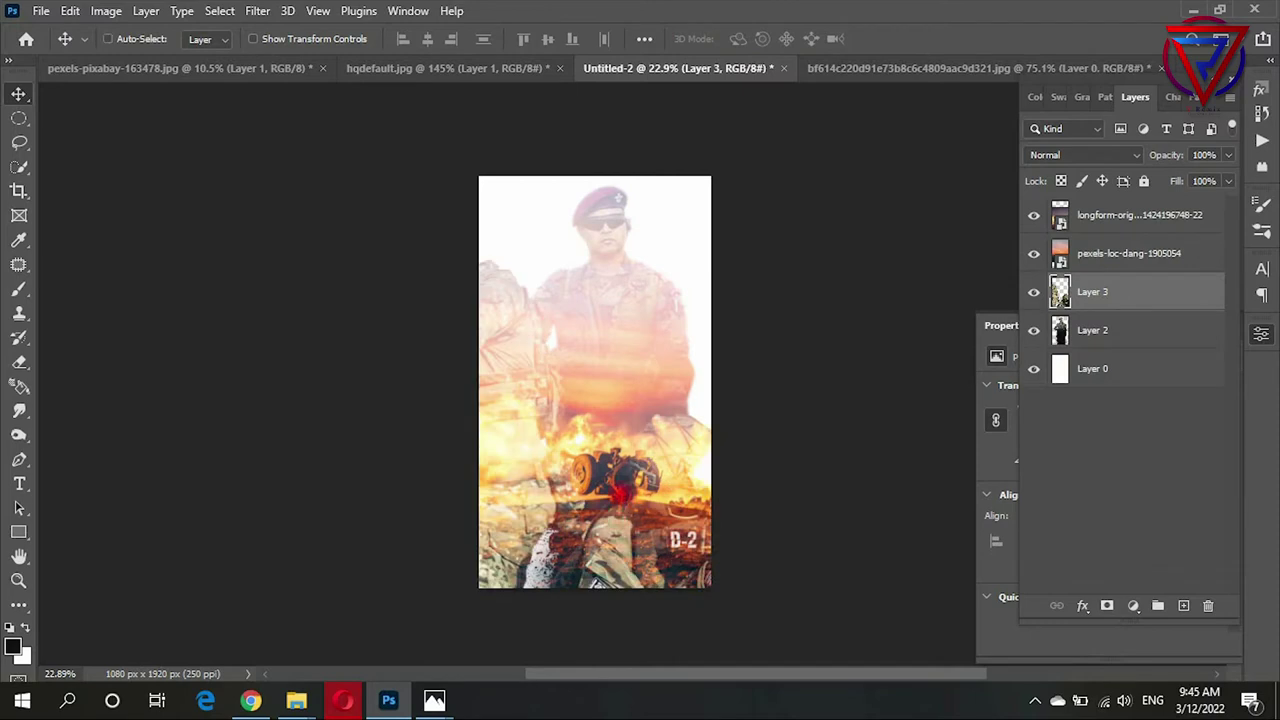
key(ctrl+t)
mouse_move(279, 517)
mouse_down()
mouse_move(693, 547)
mouse_move(777, 528)
mouse_move(650, 515)
mouse_move(723, 500)
mouse_up()
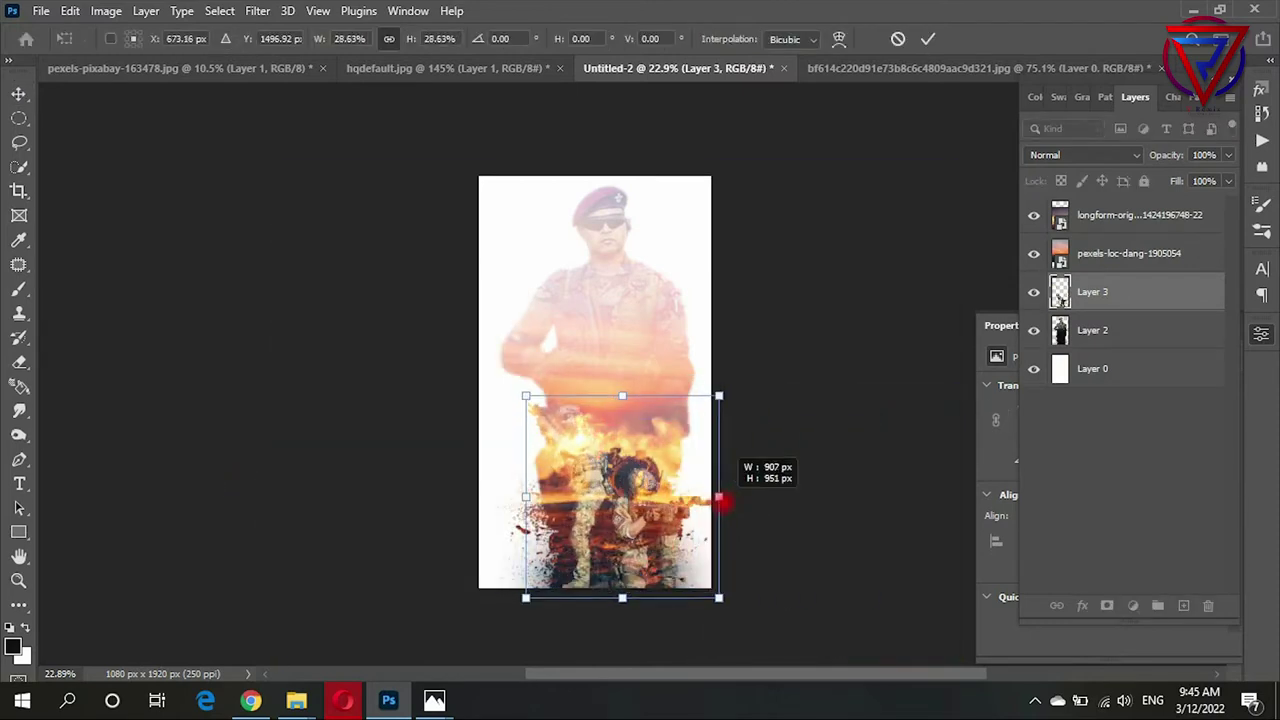
mouse_move(612, 392)
mouse_down()
mouse_move(611, 375)
mouse_move(672, 480)
mouse_up()
scroll(705, 463, up, 2)
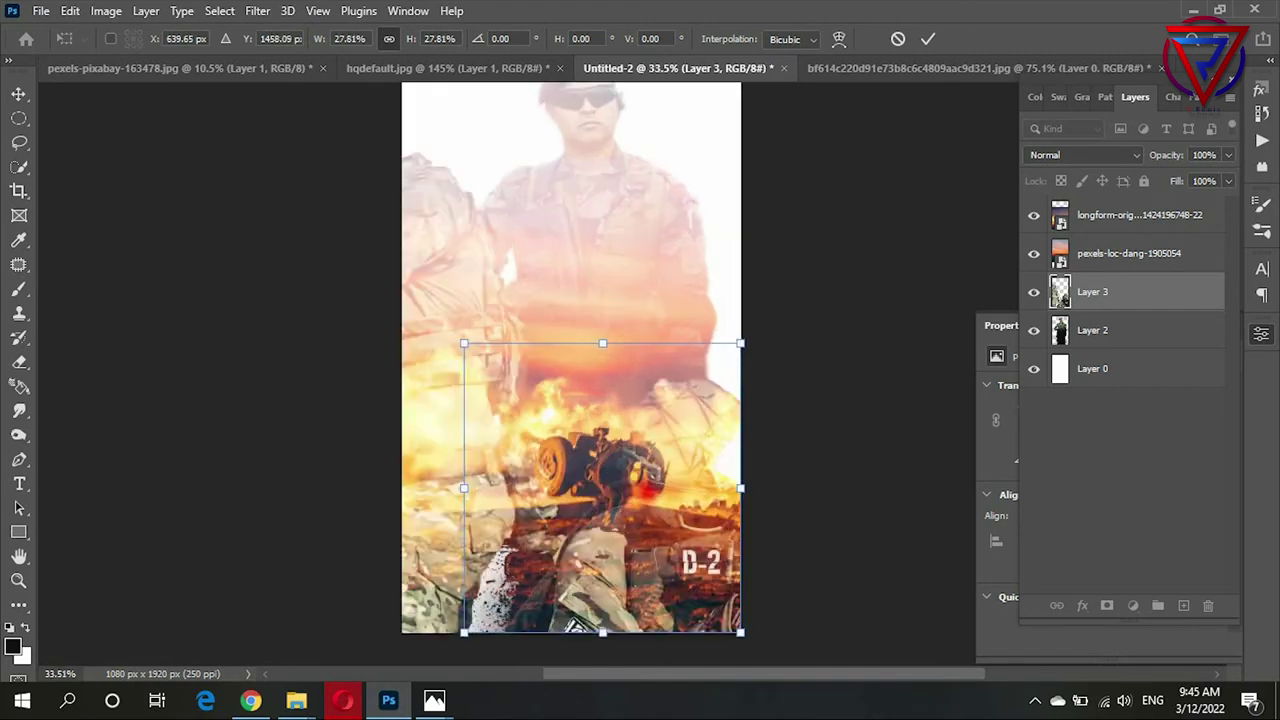
drag(742, 489, 728, 489)
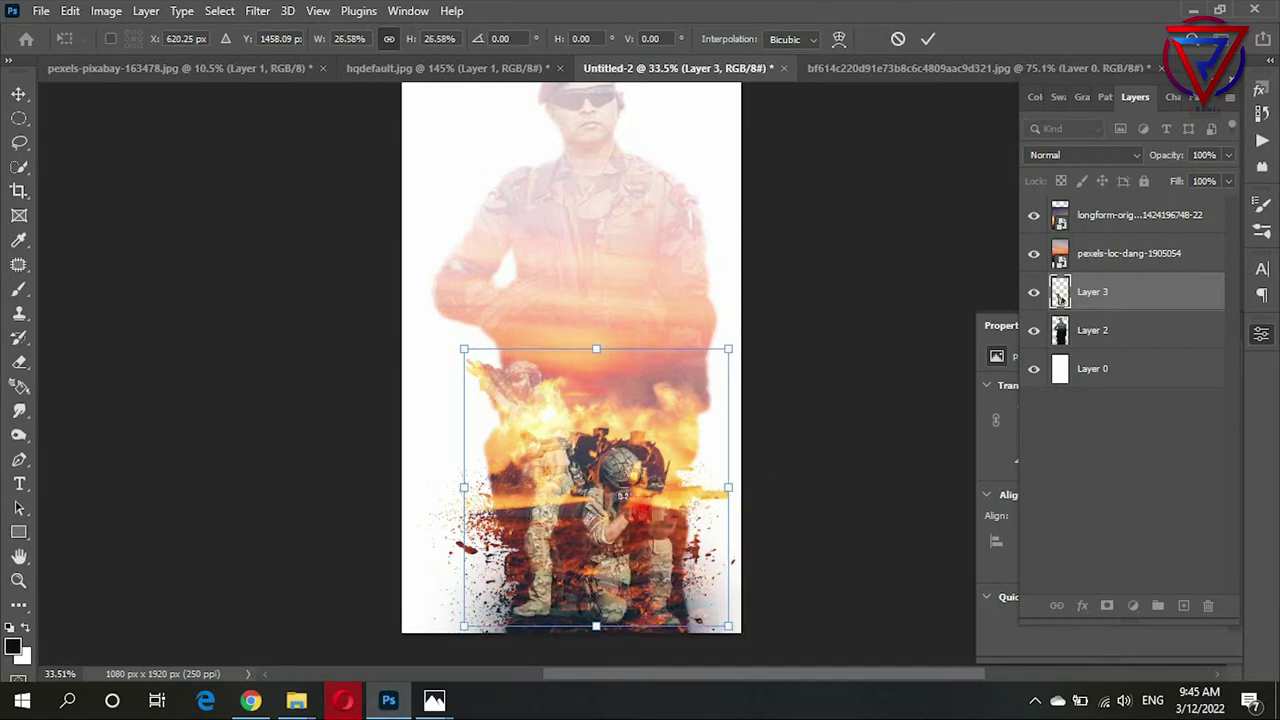
click(771, 469)
scroll(658, 415, down, 2)
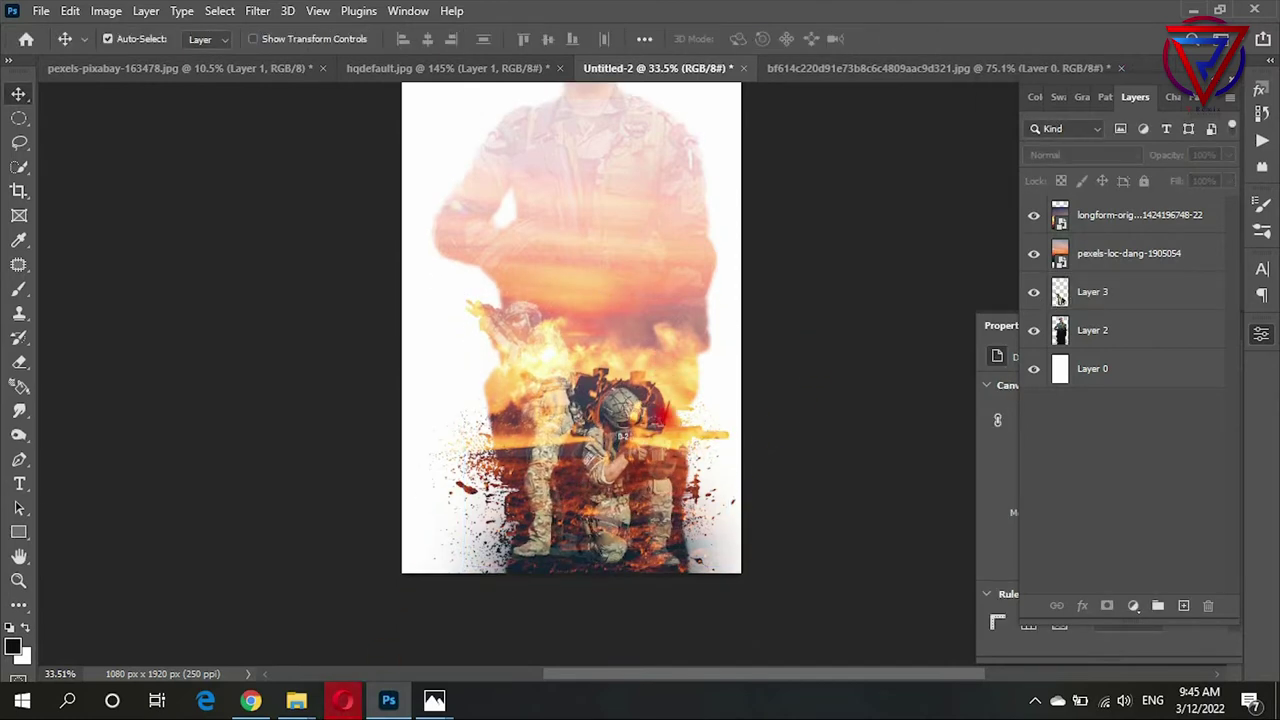
mouse_move(296, 700)
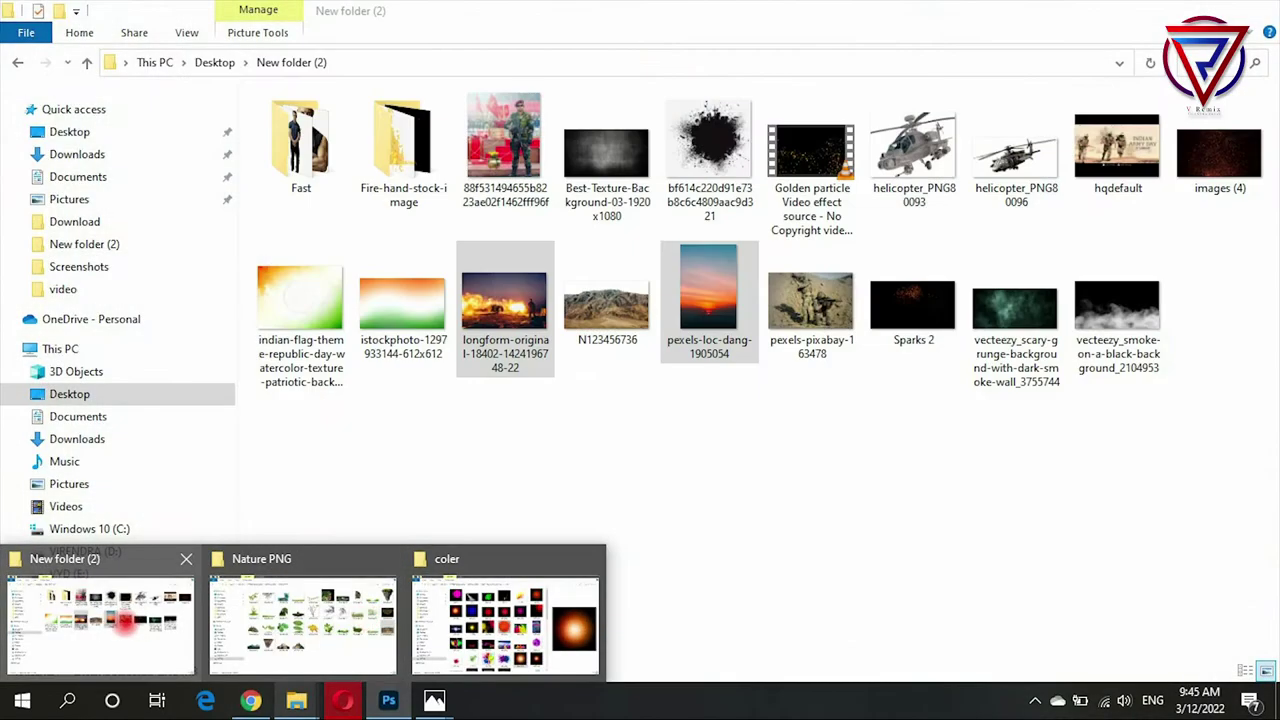
Step: Drag the images (4) particle picture from File Explorer toward the poster
click(100, 655)
click(766, 486)
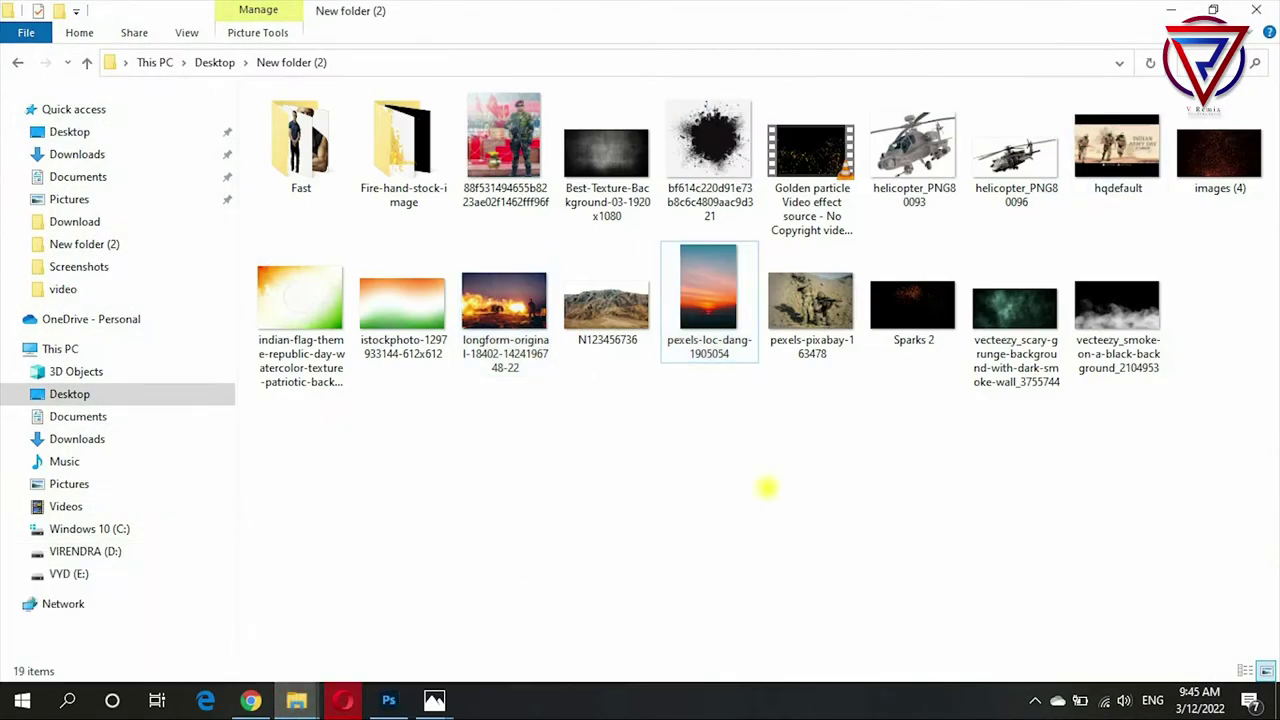
mouse_move(1219, 150)
mouse_down()
mouse_move(685, 527)
mouse_move(555, 450)
mouse_up()
Step: Drop images (4) in Screen mode, enlarge it to about 123%, and move it below Layer 3
drag(643, 366, 655, 458)
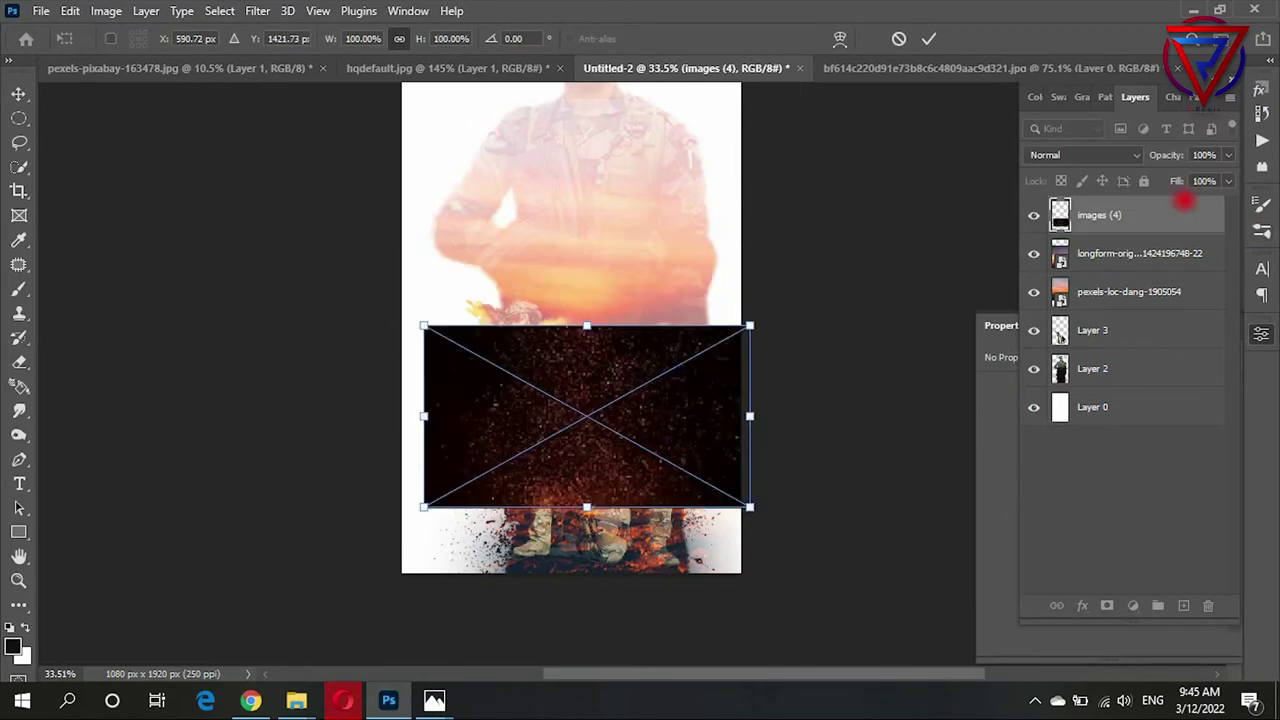
click(1085, 155)
click(1090, 296)
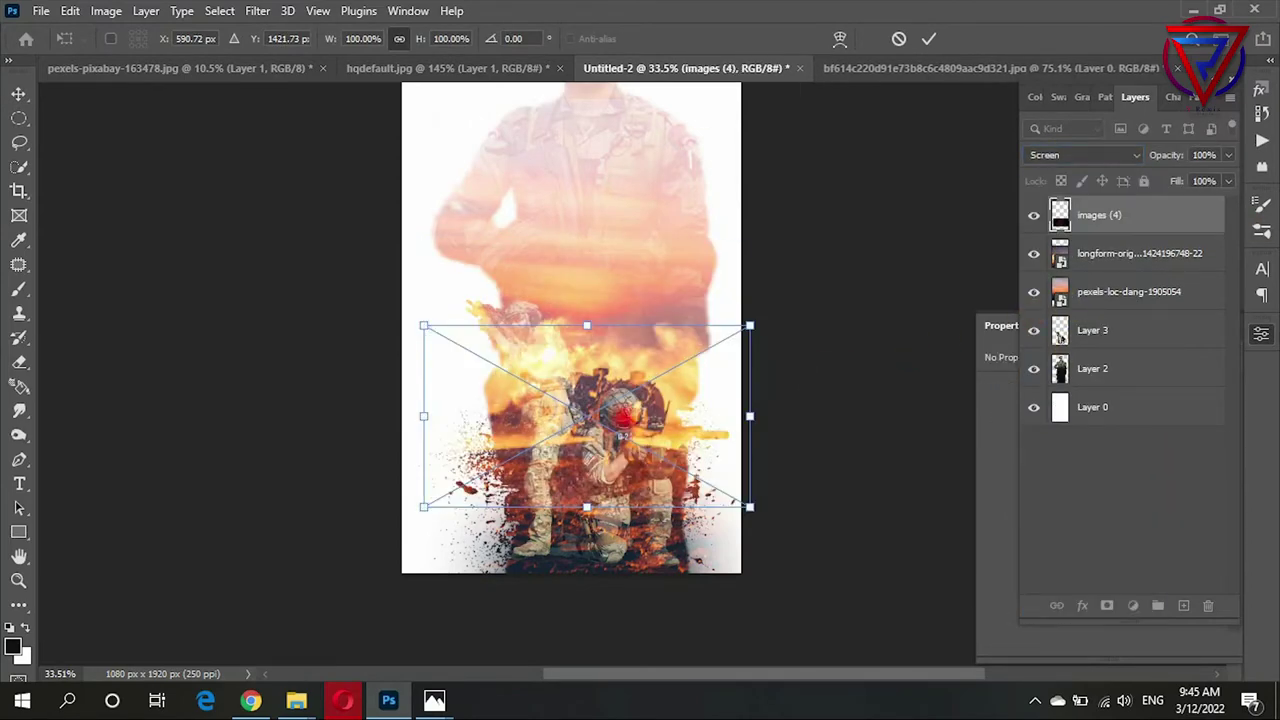
drag(622, 415, 630, 473)
drag(760, 478, 835, 481)
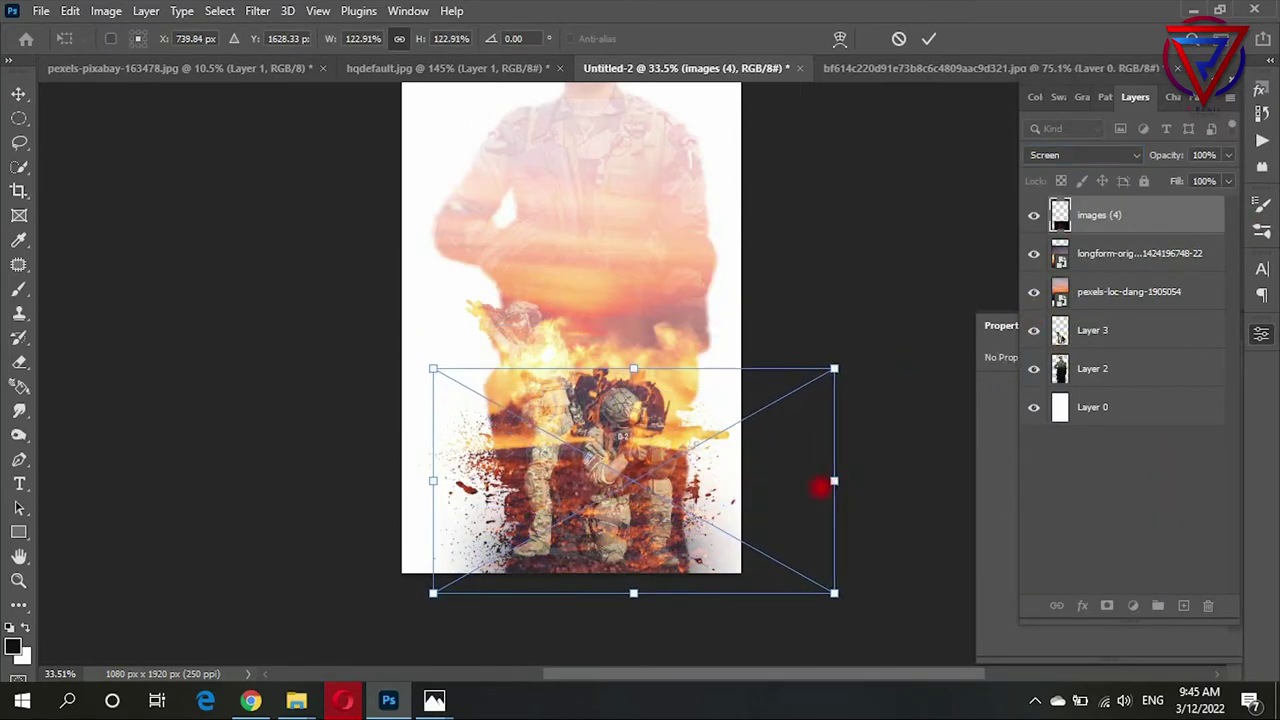
drag(745, 475, 708, 455)
key(Return)
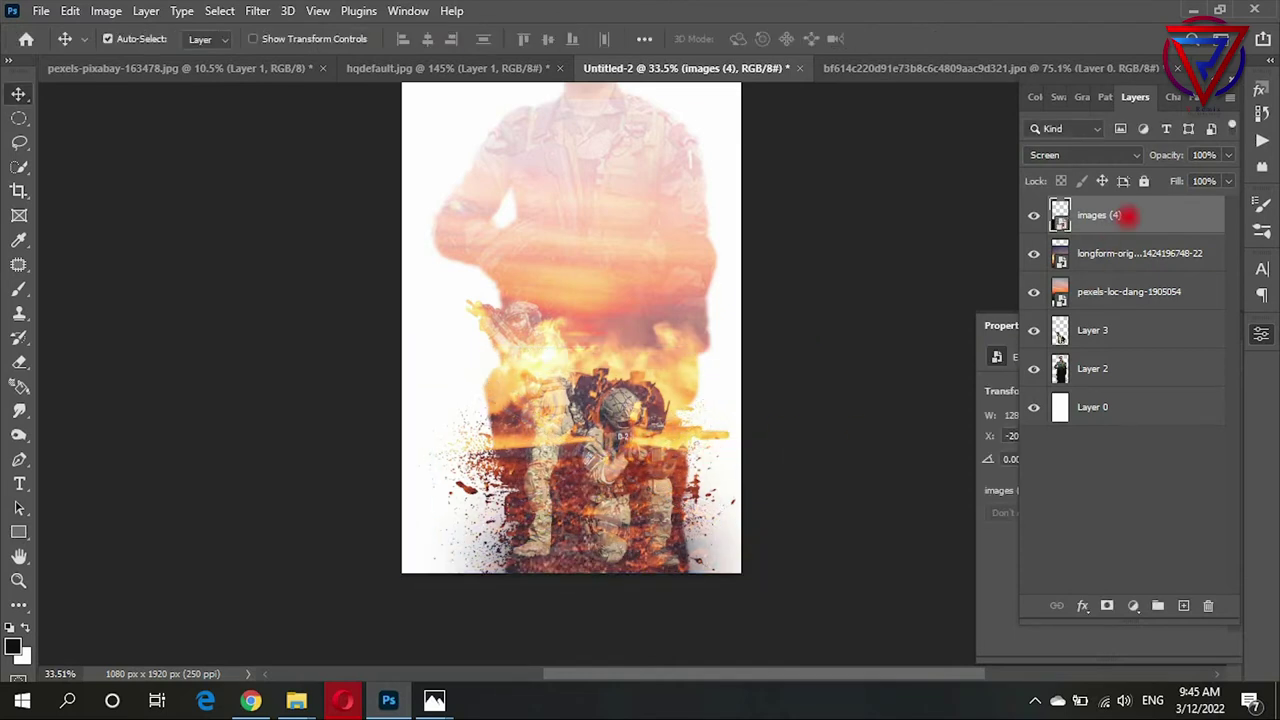
drag(1128, 214, 1058, 326)
Step: Move Layer 3 with the kneeling soldiers to the top of the layer stack
scroll(557, 306, up, 2)
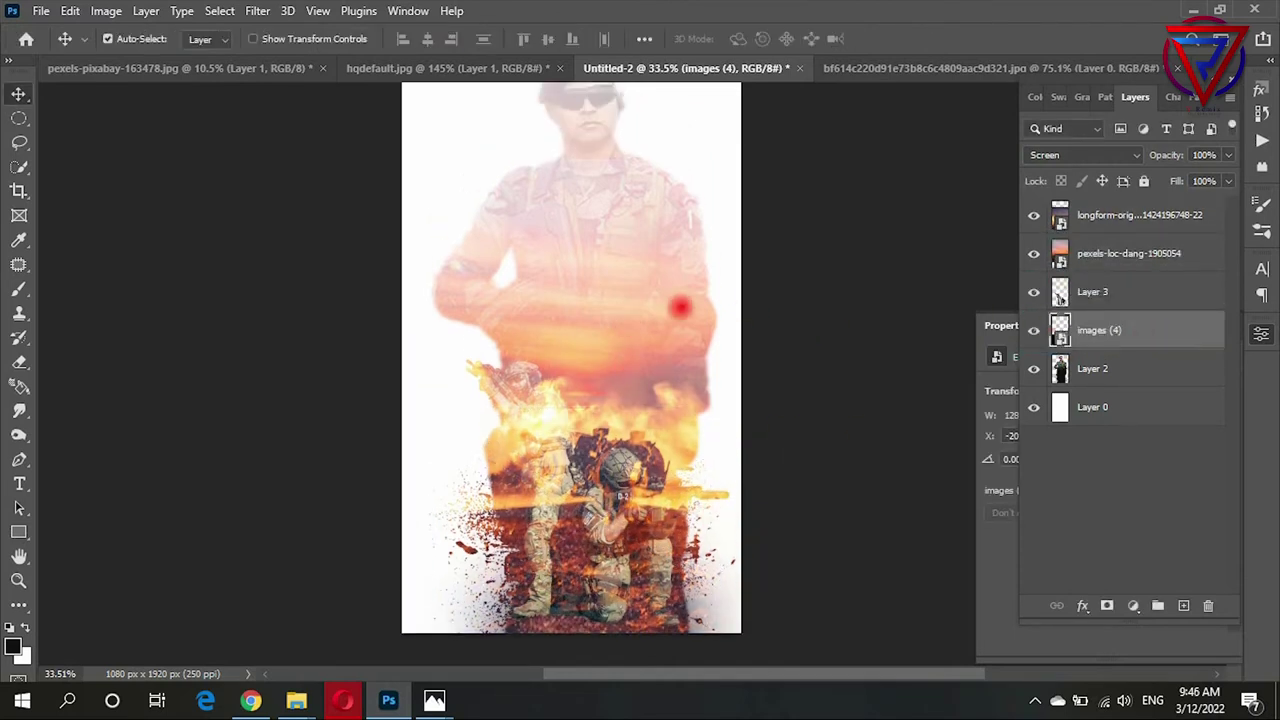
click(1134, 452)
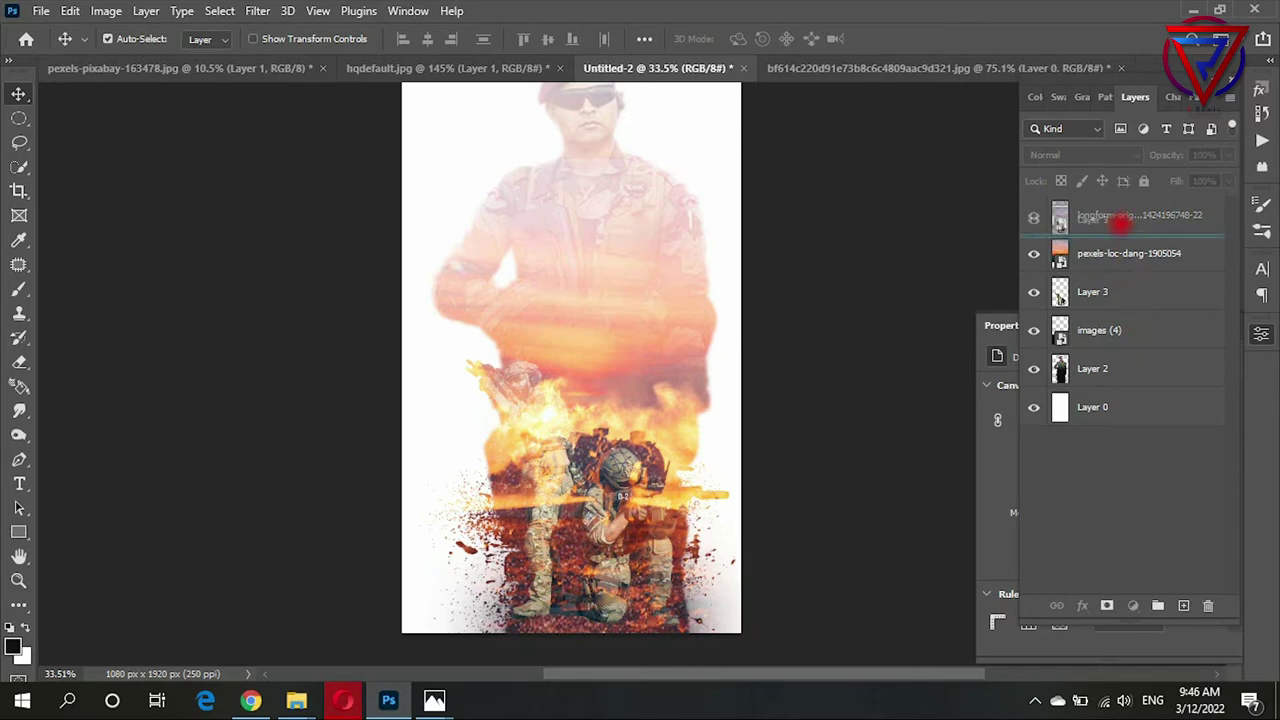
drag(1122, 222, 1123, 213)
scroll(672, 378, down, 2)
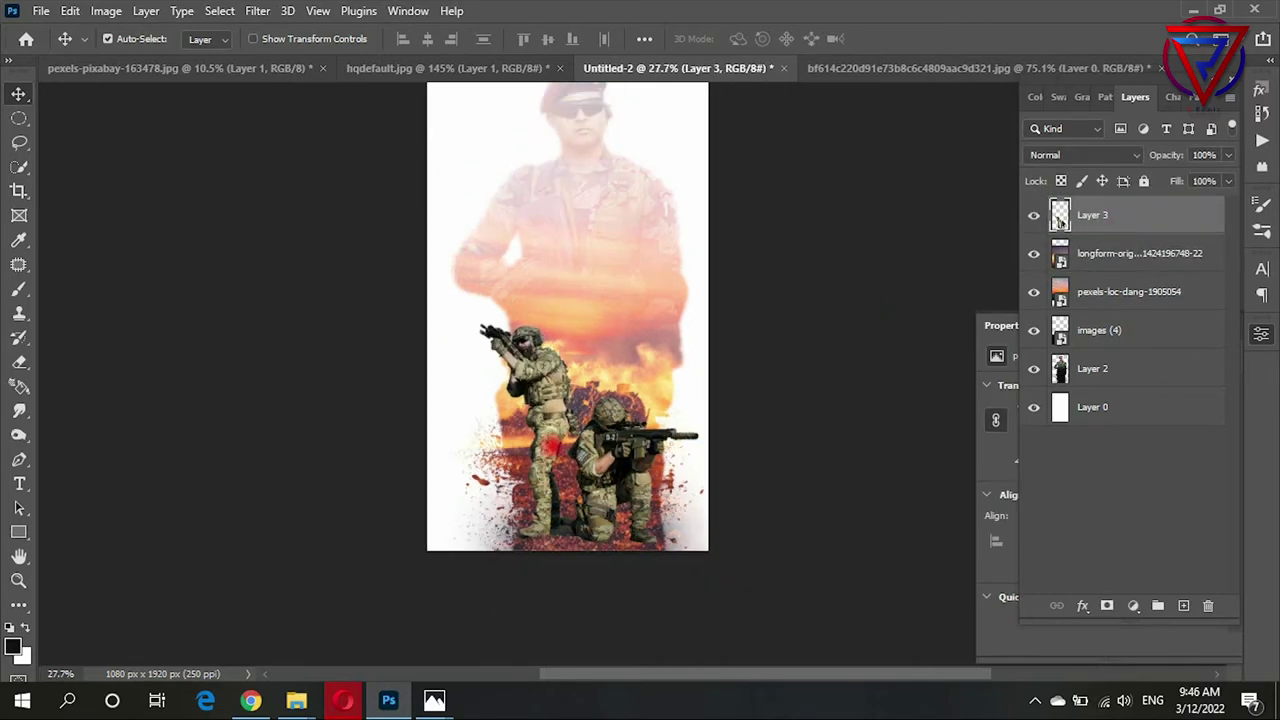
Step: Clip the longform, pexels sunset and images (4) layers to the soldier silhouette
click(1180, 258)
shift+click(1150, 325)
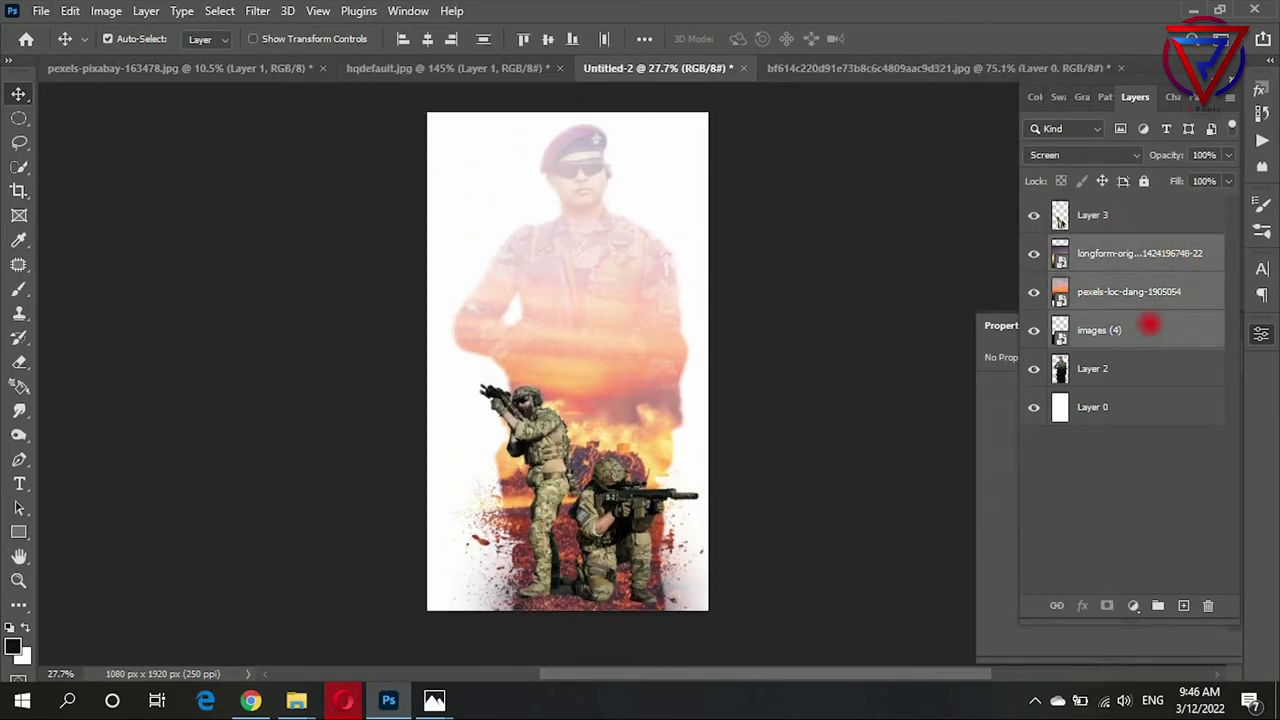
right_click(1150, 325)
click(1023, 437)
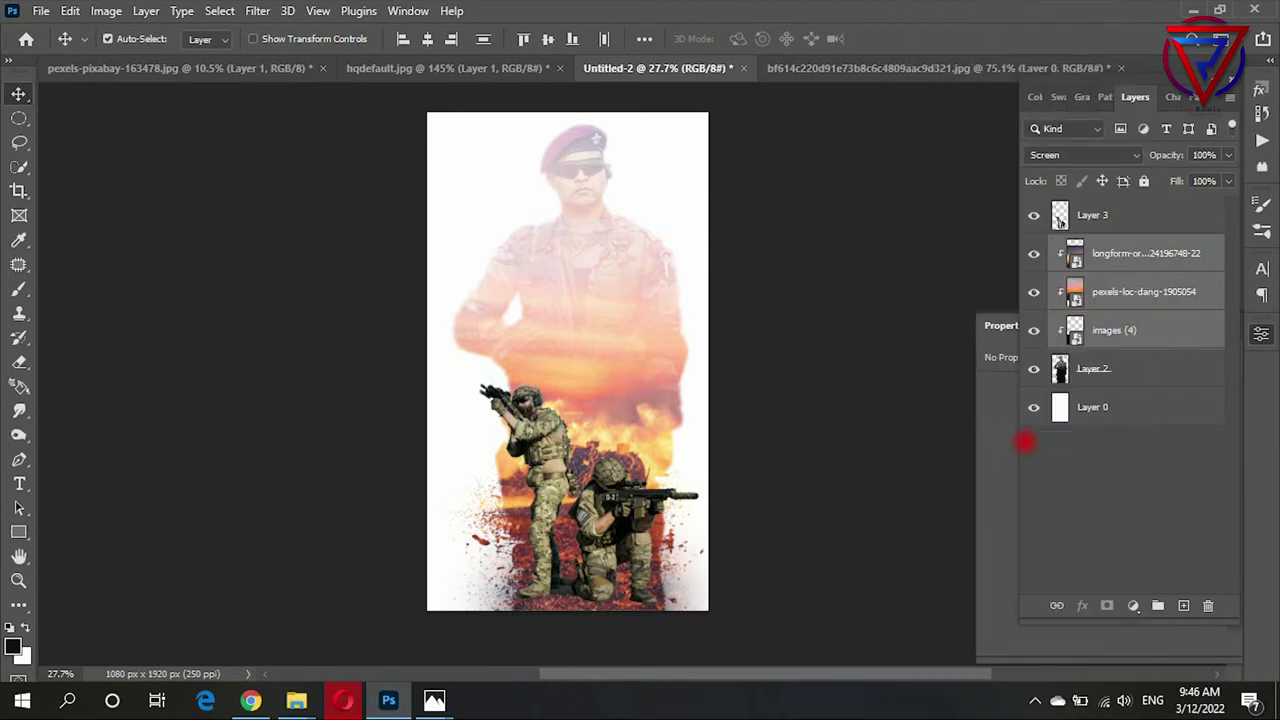
click(886, 456)
Step: Shrink the longform fire image to 33.35% into the chest; hide the sunset and Layer 0
scroll(670, 350, down, 2)
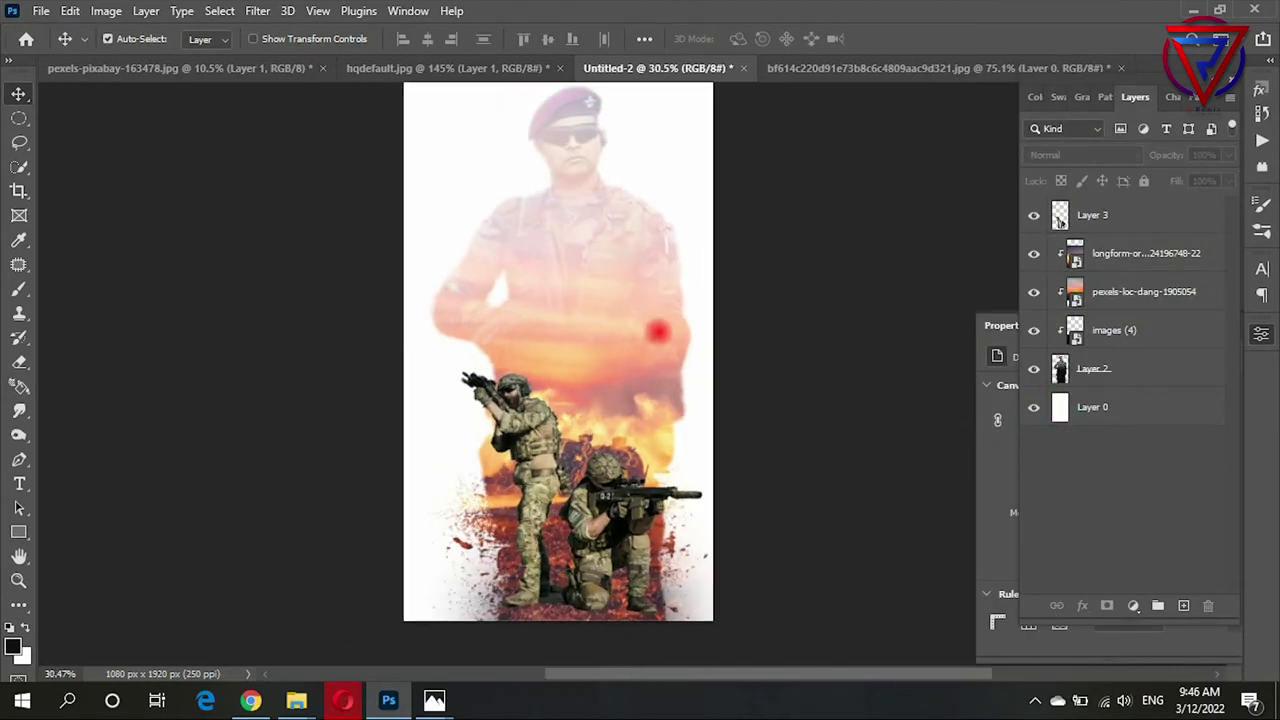
click(1060, 222)
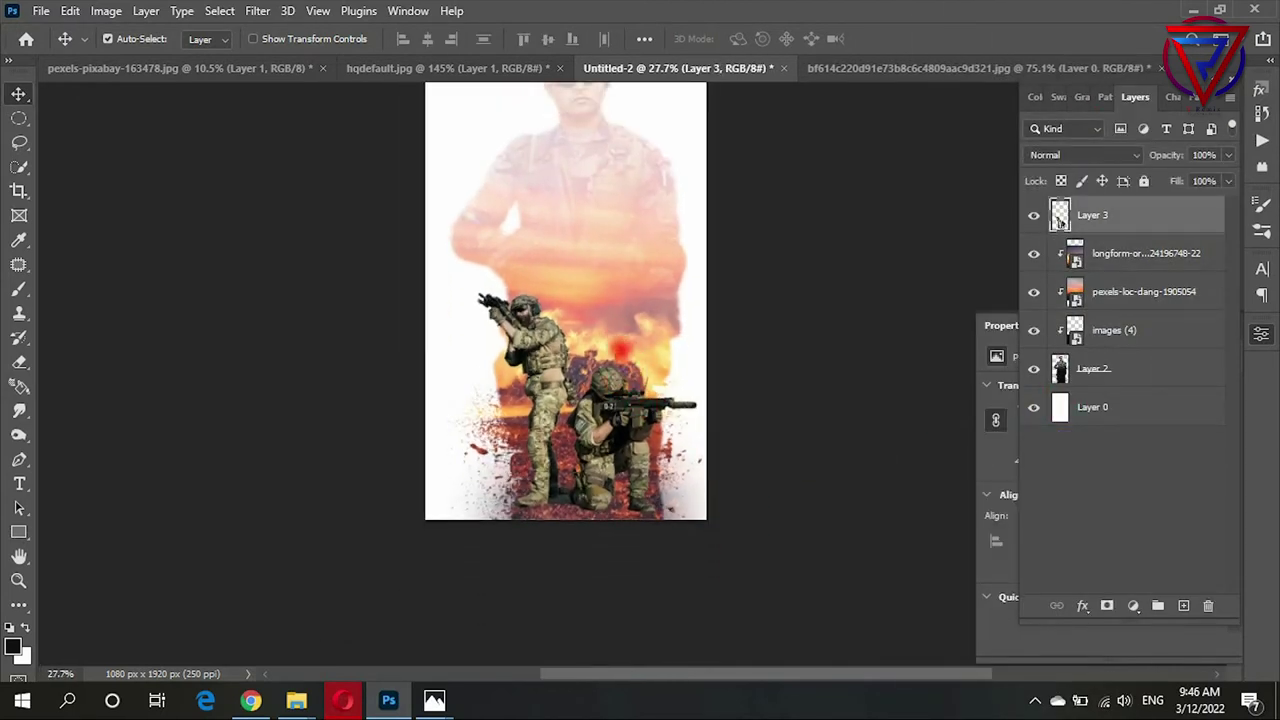
click(1138, 289)
click(1140, 253)
key(ctrl+t)
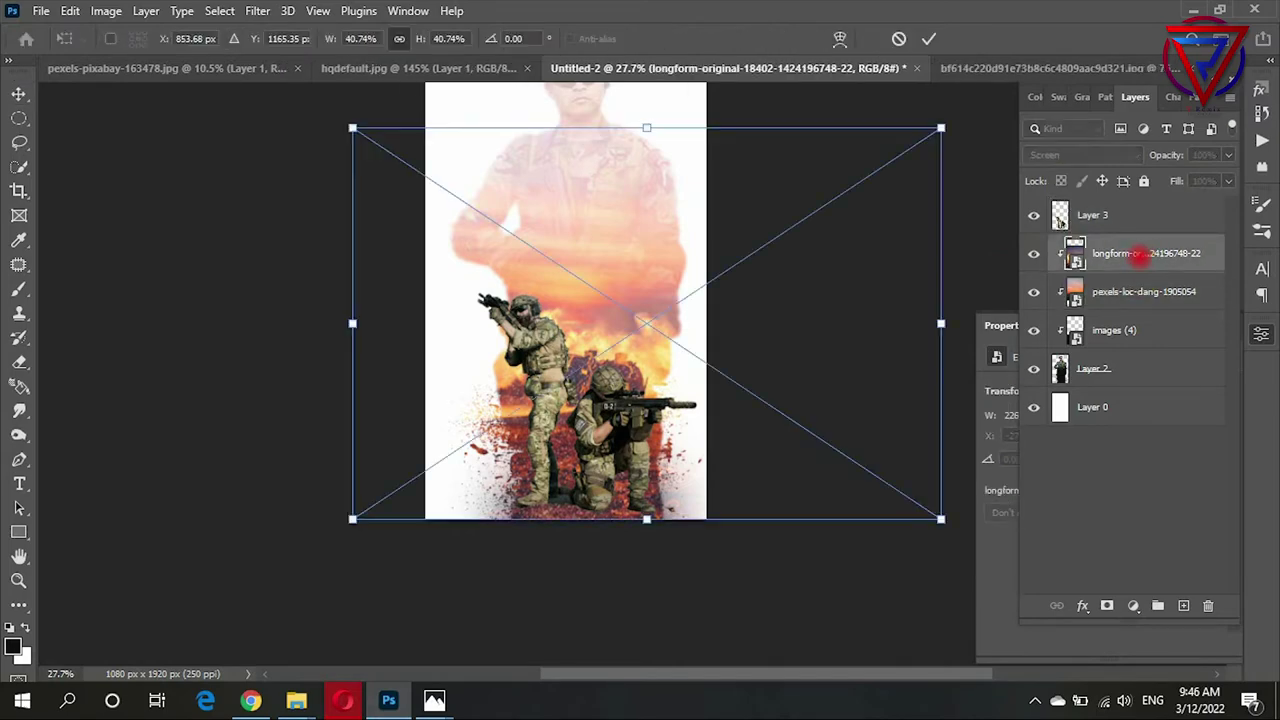
mouse_move(860, 345)
mouse_down()
mouse_move(833, 267)
mouse_move(850, 277)
mouse_up()
drag(994, 277, 846, 270)
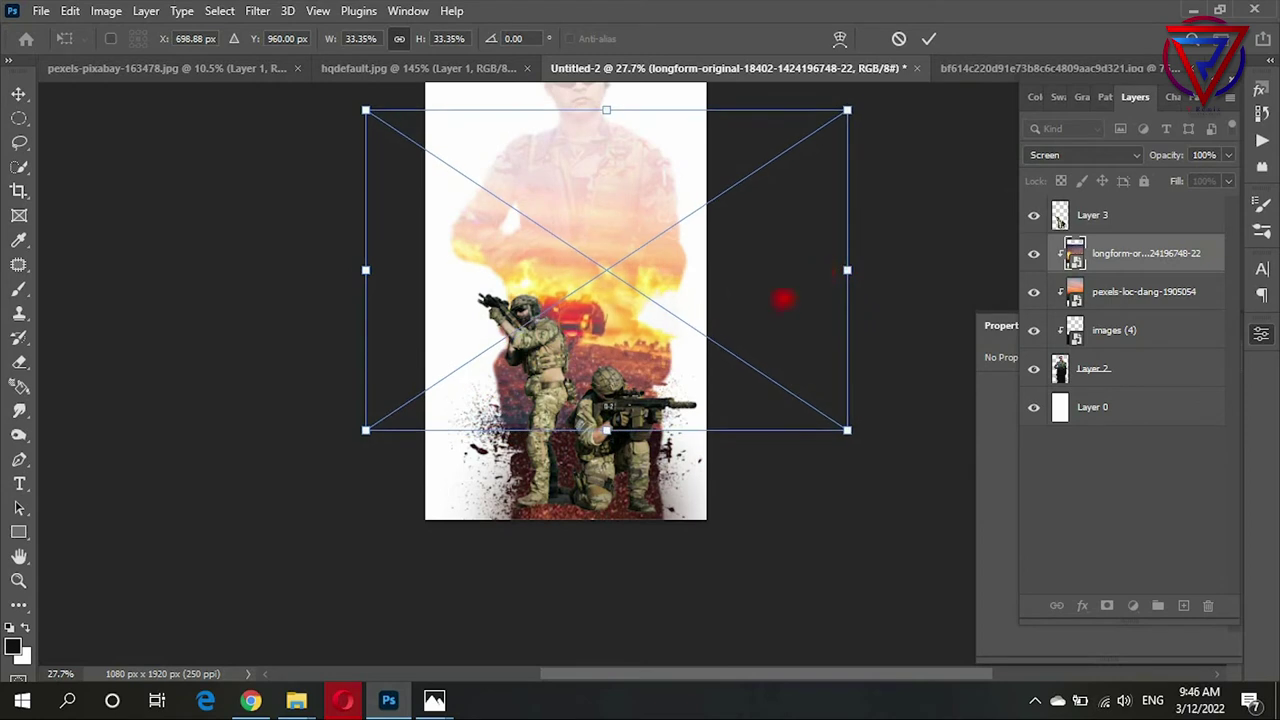
drag(783, 297, 831, 311)
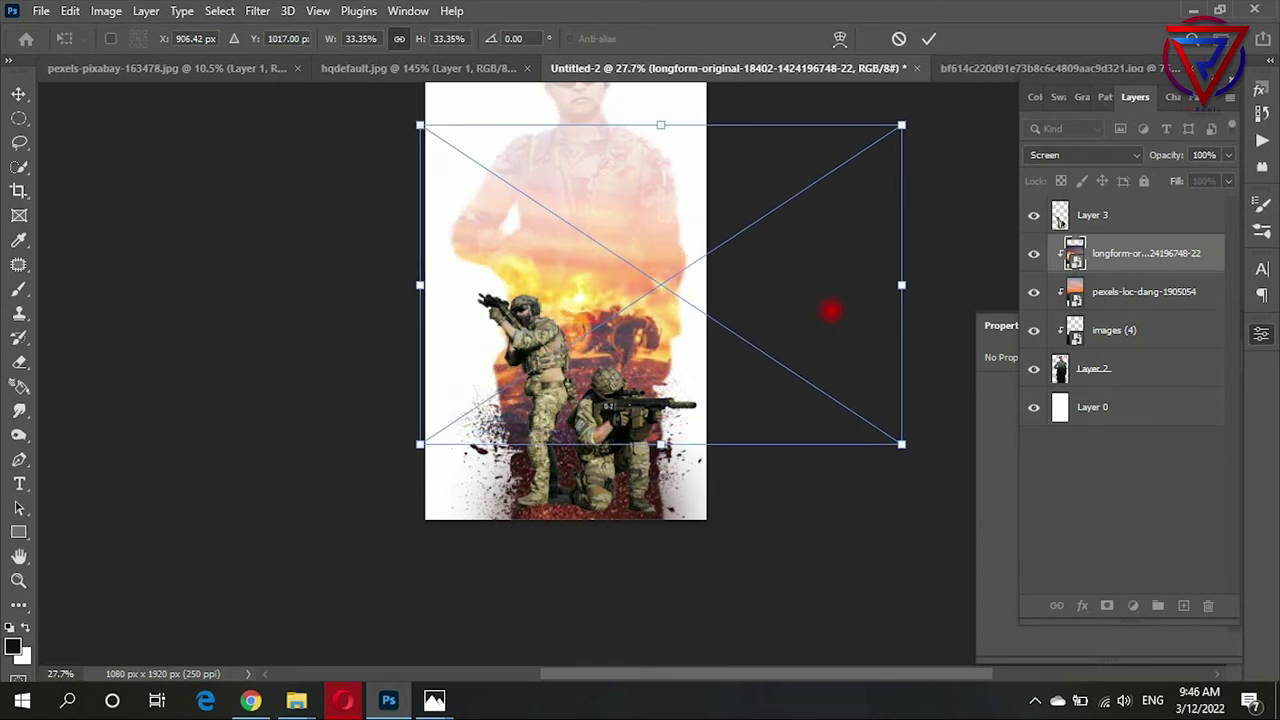
click(1033, 293)
click(1033, 407)
click(1033, 330)
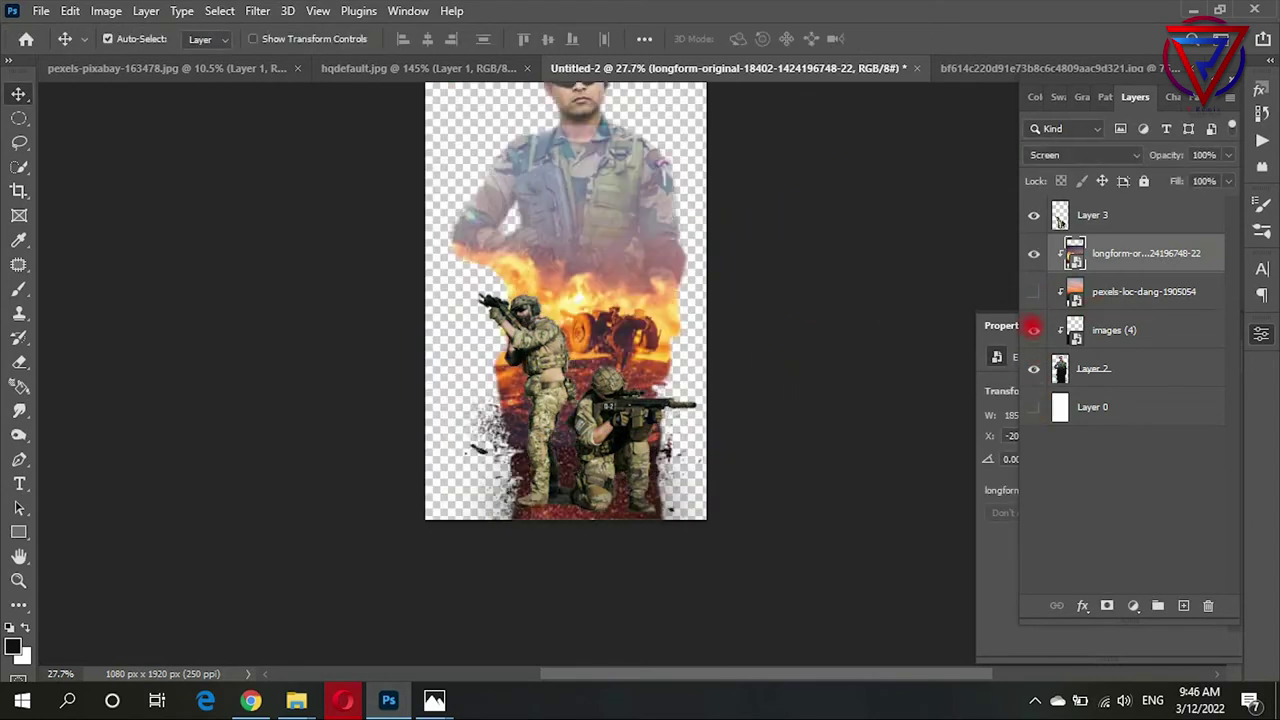
Step: Release the fire image from the clipping mask, hide Layer 3, and narrow the fire to the poster width
right_click(1137, 256)
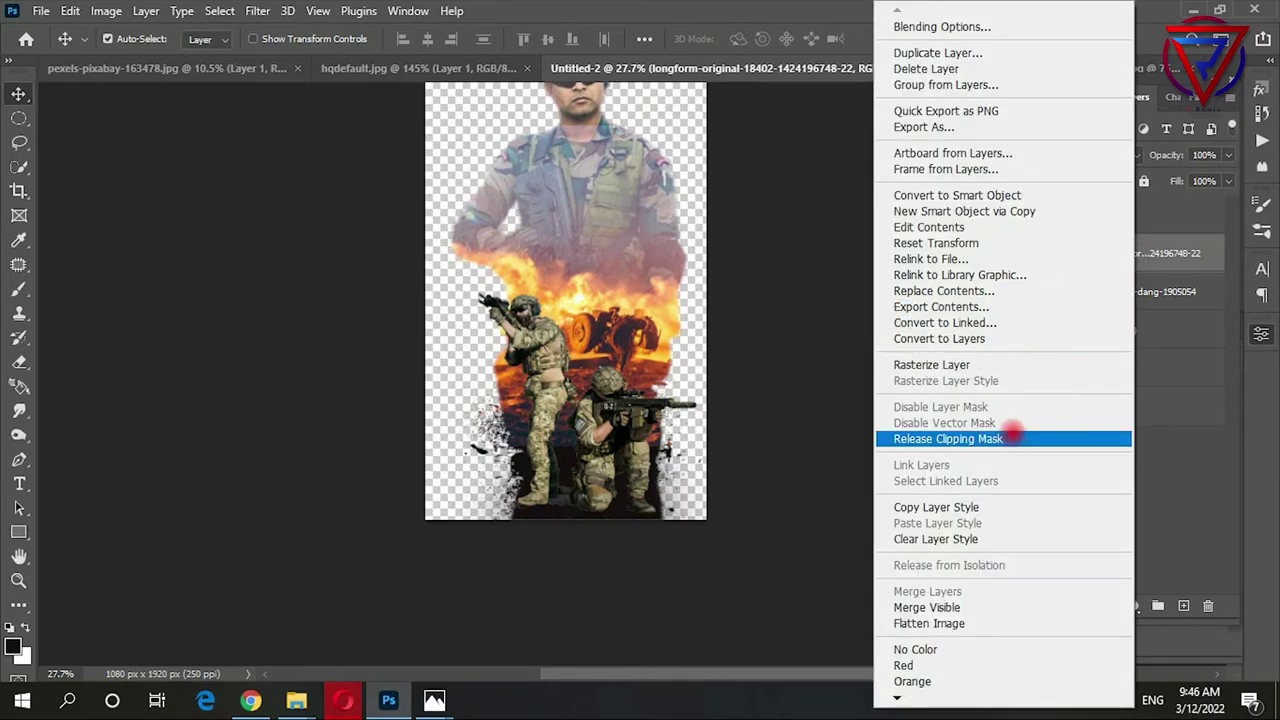
click(1020, 437)
click(1033, 215)
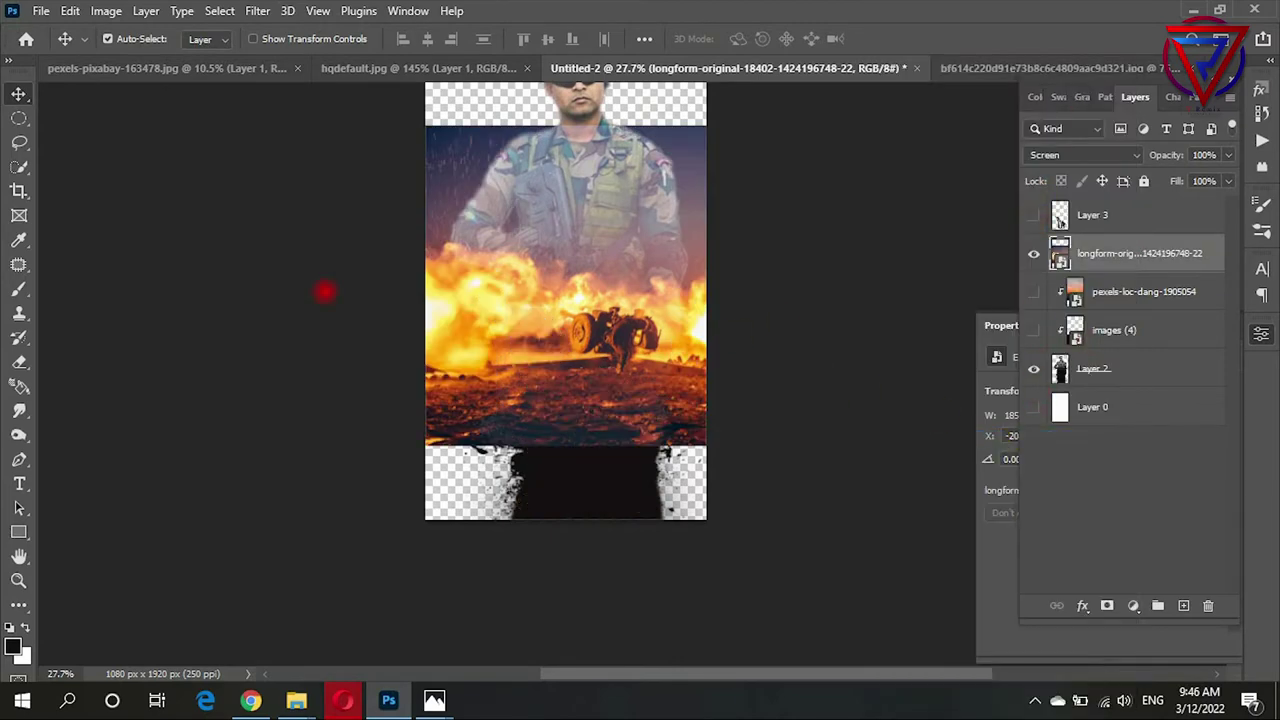
key(ctrl+minus)
key(ctrl+t)
drag(814, 302, 695, 288)
Step: Rasterize the fire layer and stretch its lower band down past the poster bottom
click(18, 118)
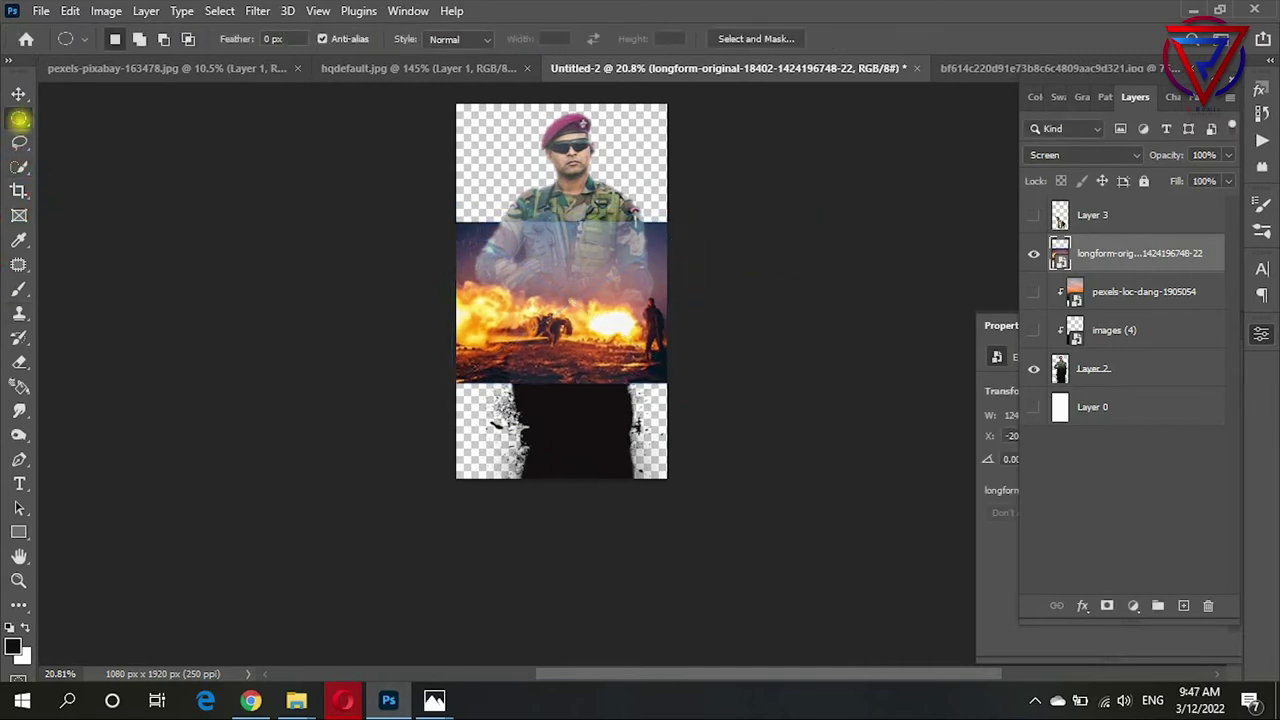
right_click(1060, 253)
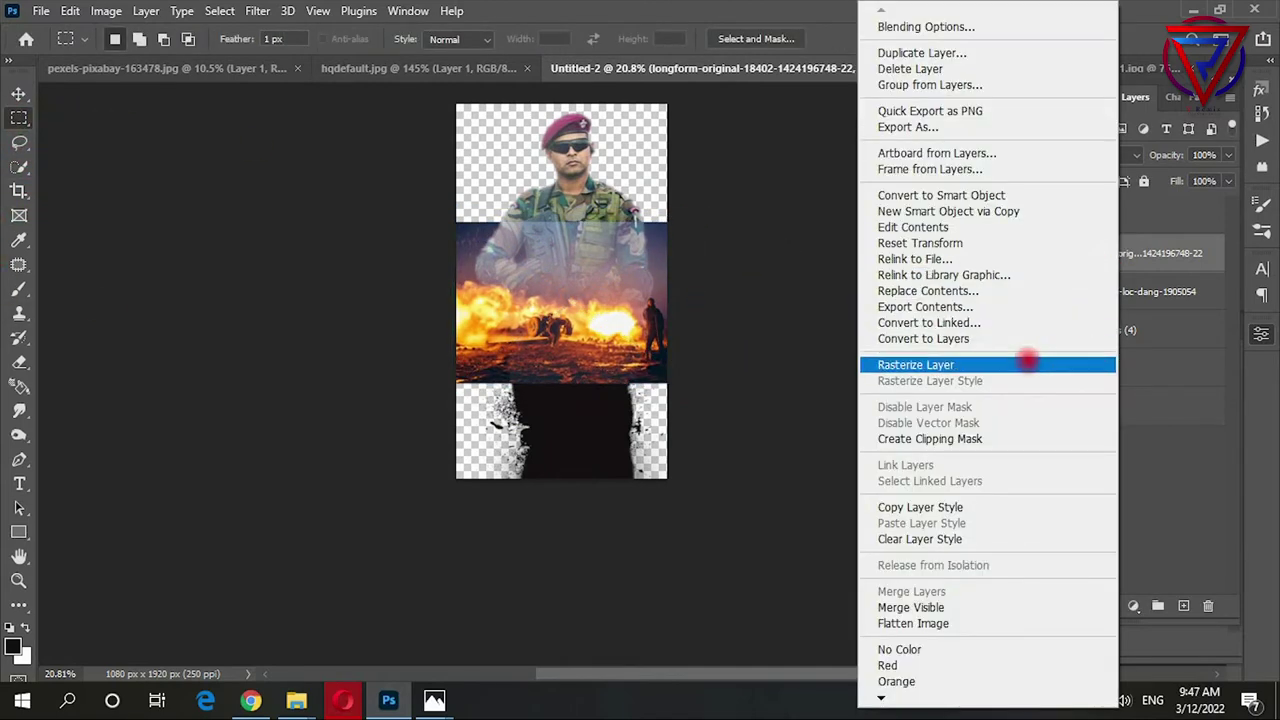
click(900, 283)
drag(452, 330, 395, 362)
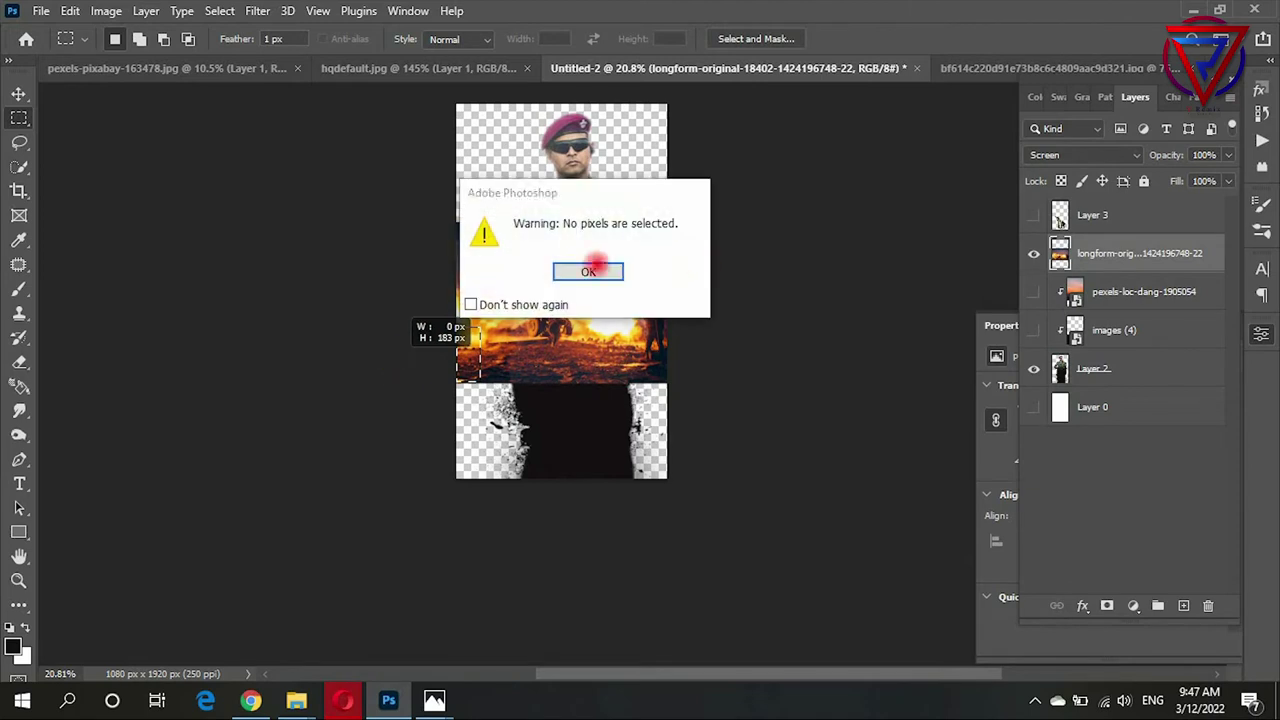
click(586, 256)
drag(455, 353, 677, 410)
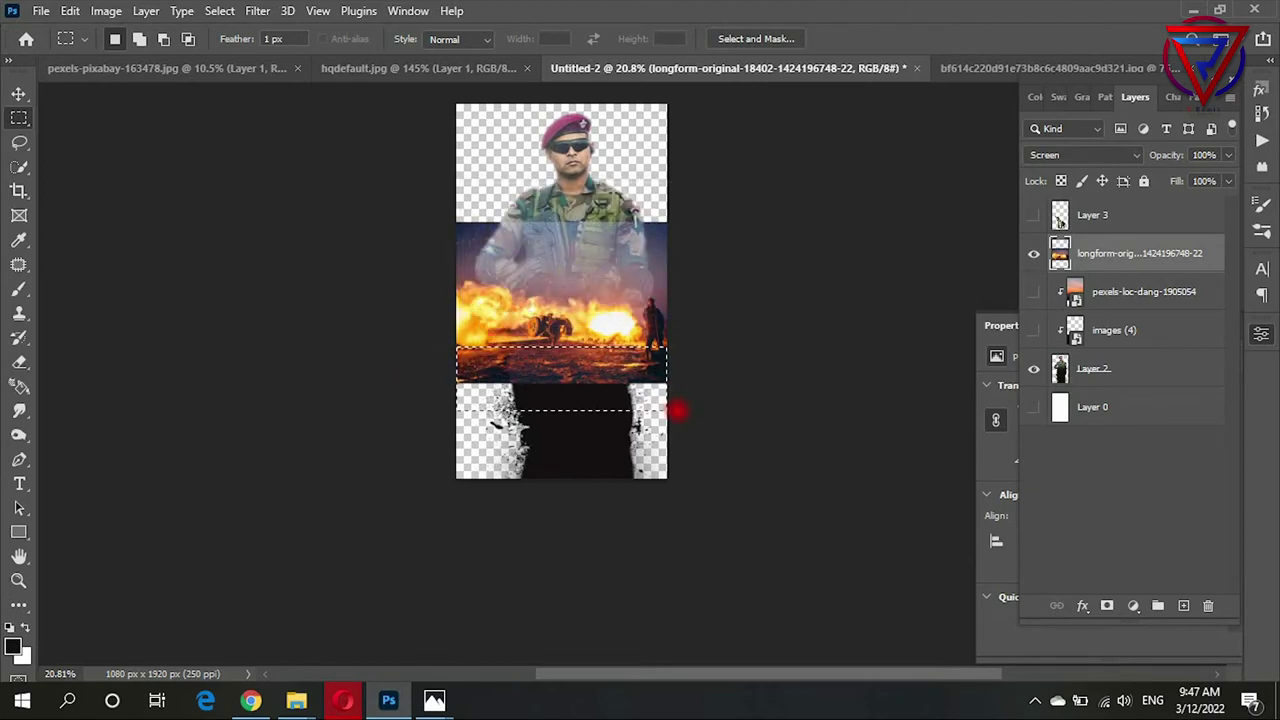
key(ctrl+t)
scroll(577, 405, up, 3)
drag(550, 414, 550, 654)
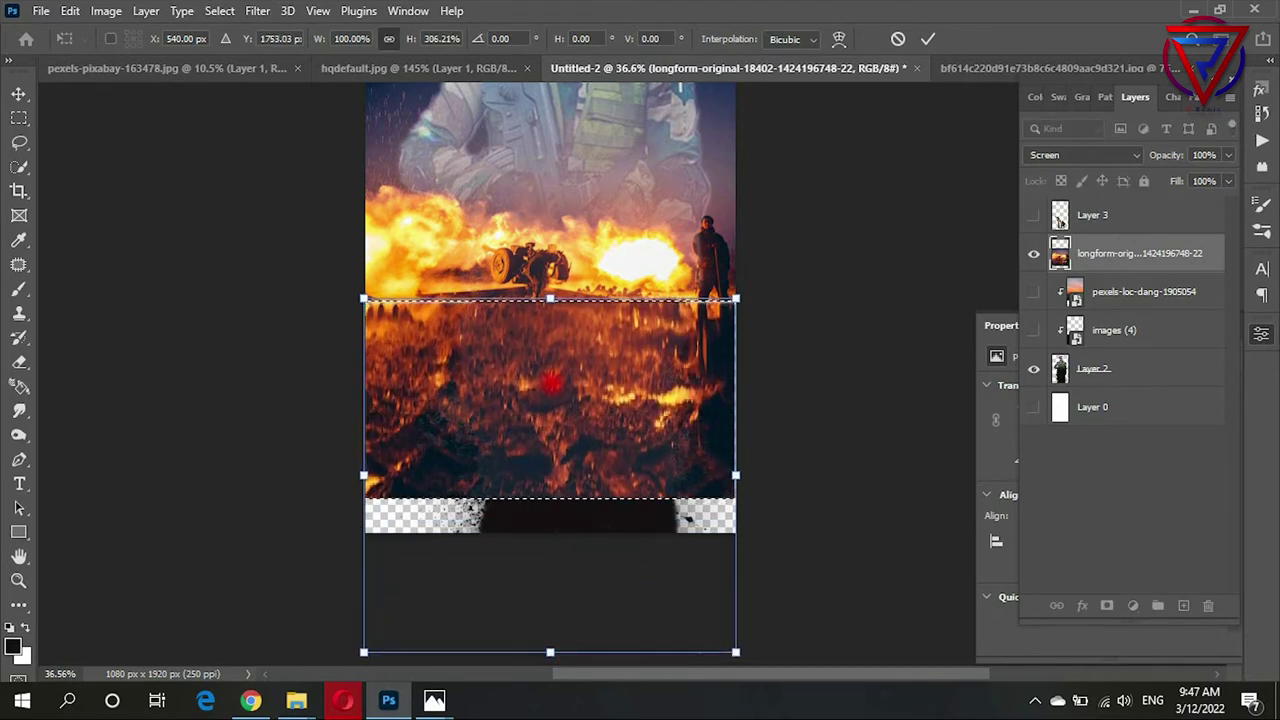
key(Return)
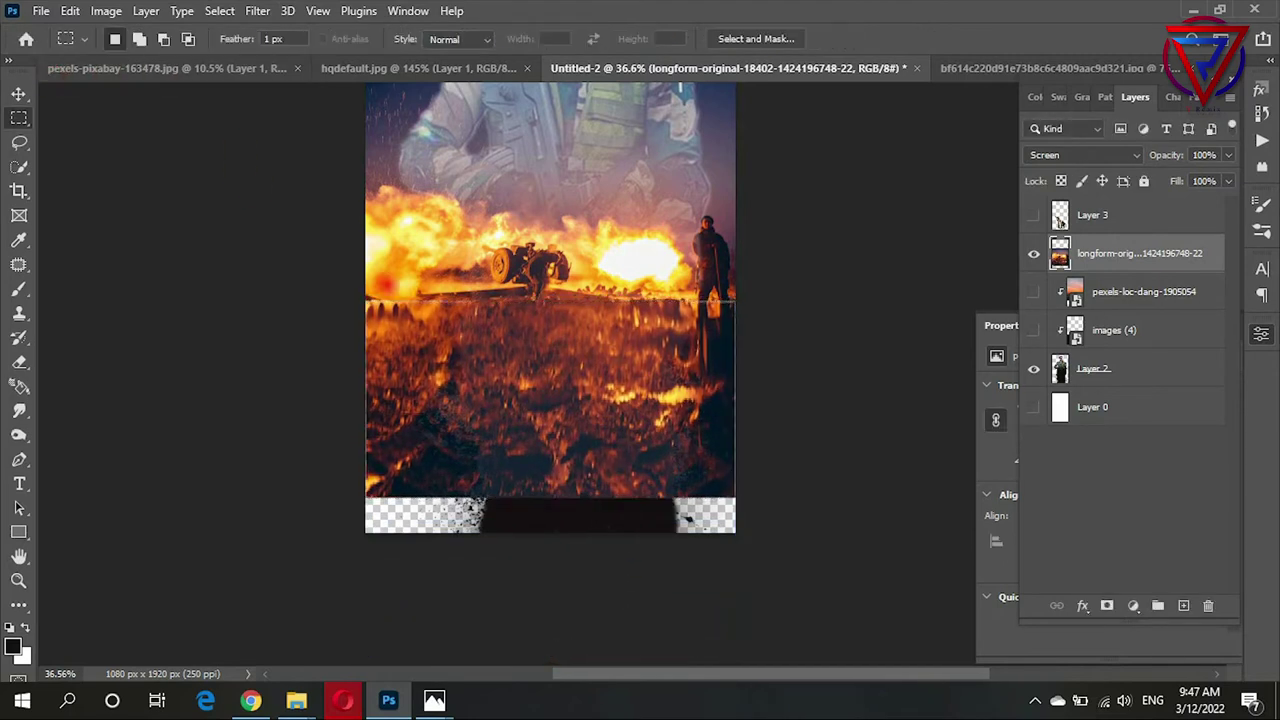
Step: Clip the fire image back into the silhouette and show Layer 0 and Layer 3
scroll(387, 286, down, 2)
right_click(1155, 253)
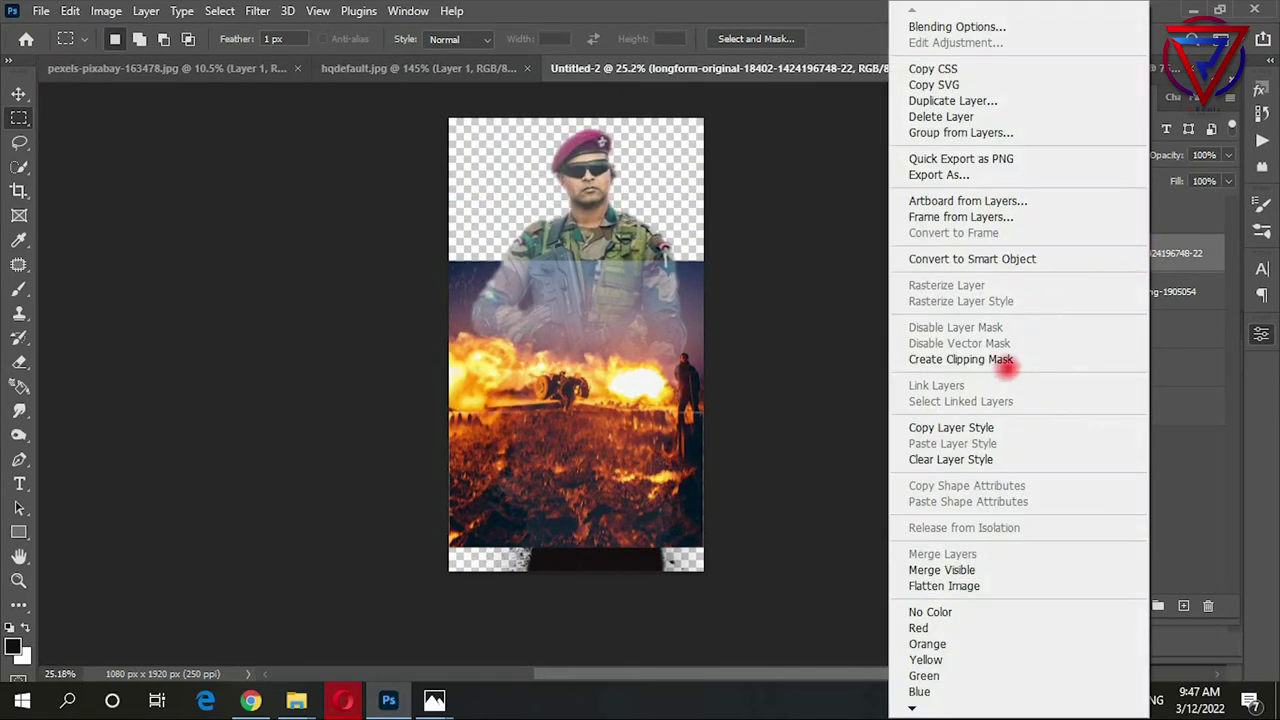
click(1006, 359)
click(1034, 407)
click(1034, 215)
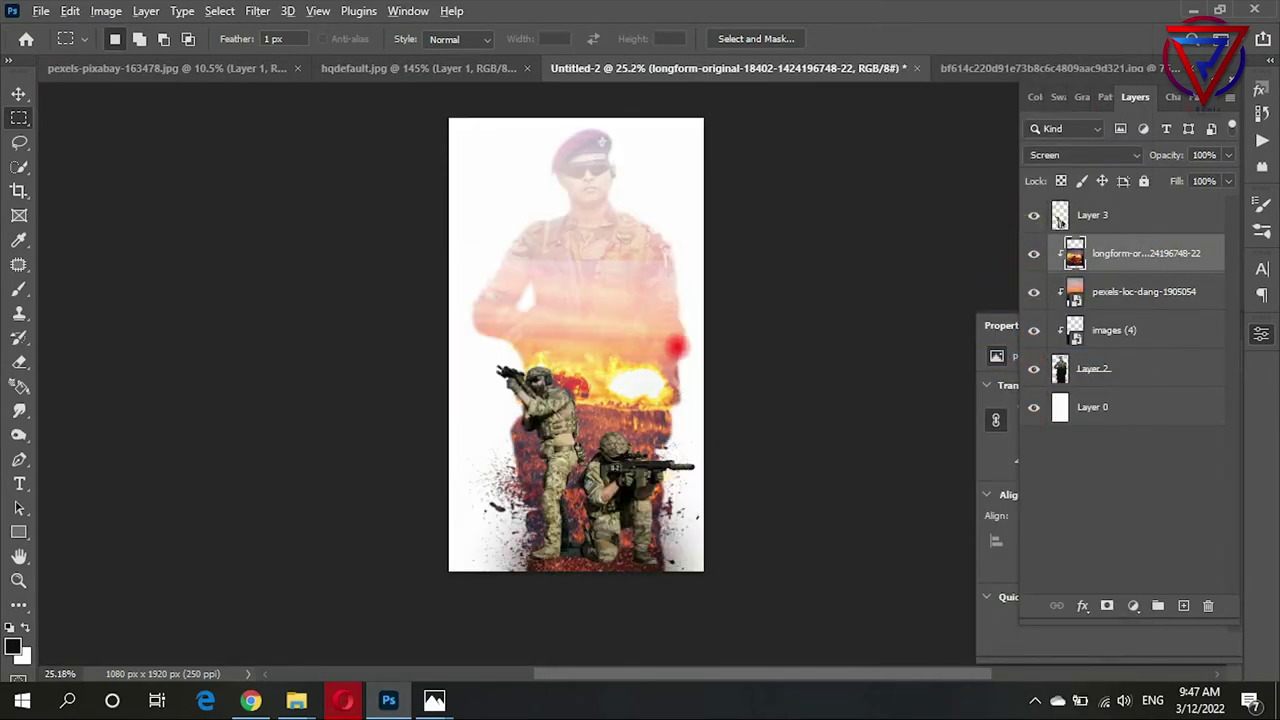
Step: Nudge the fire layer slightly to the right with the Move tool
key(v)
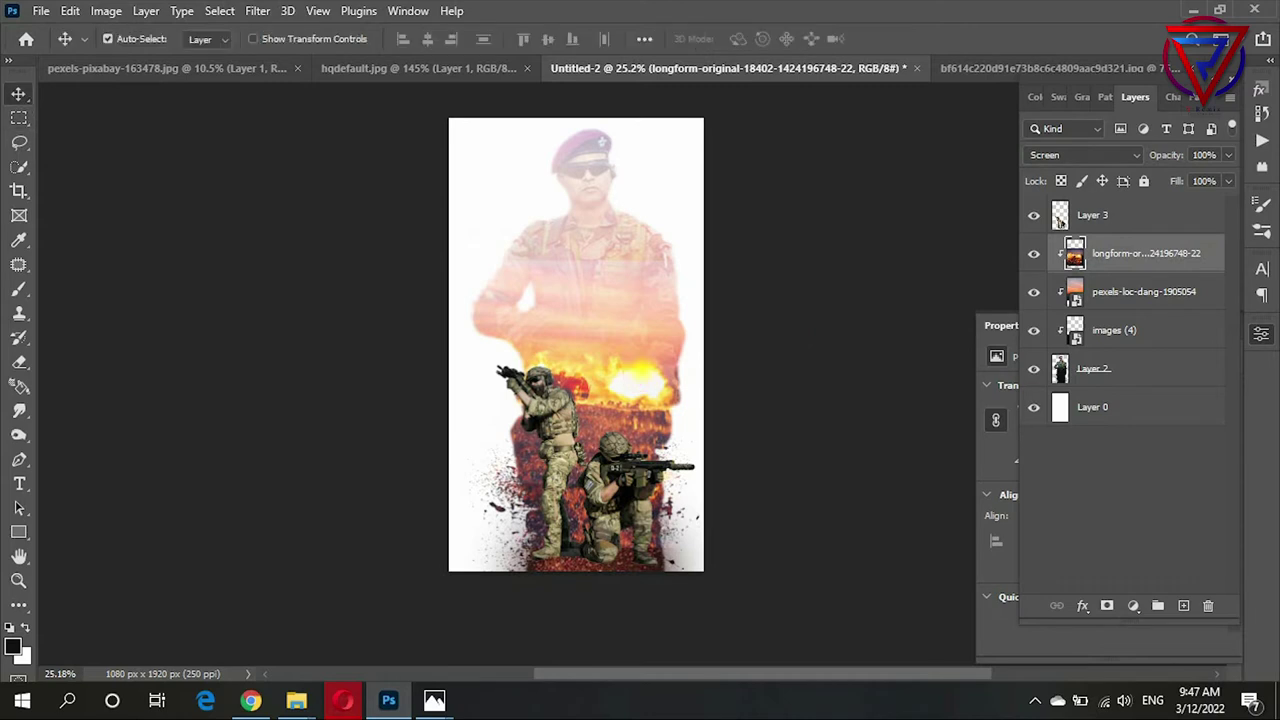
drag(661, 343, 700, 338)
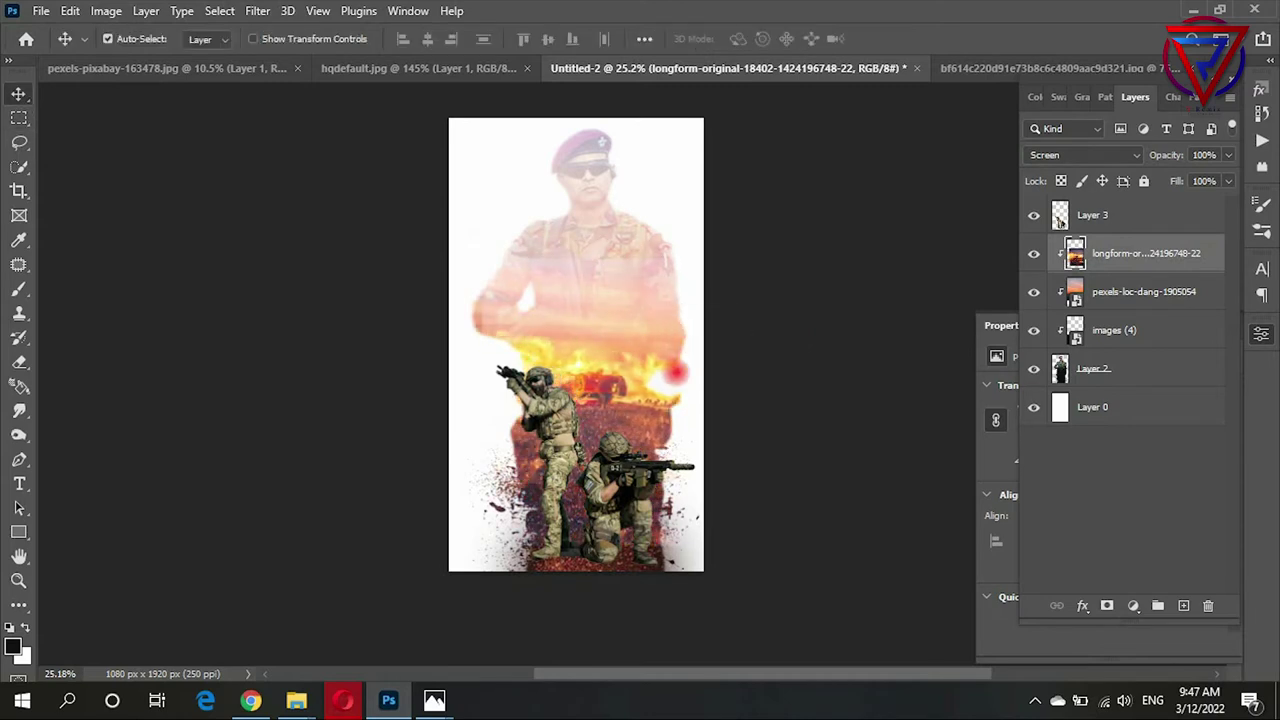
scroll(589, 225, up, 1)
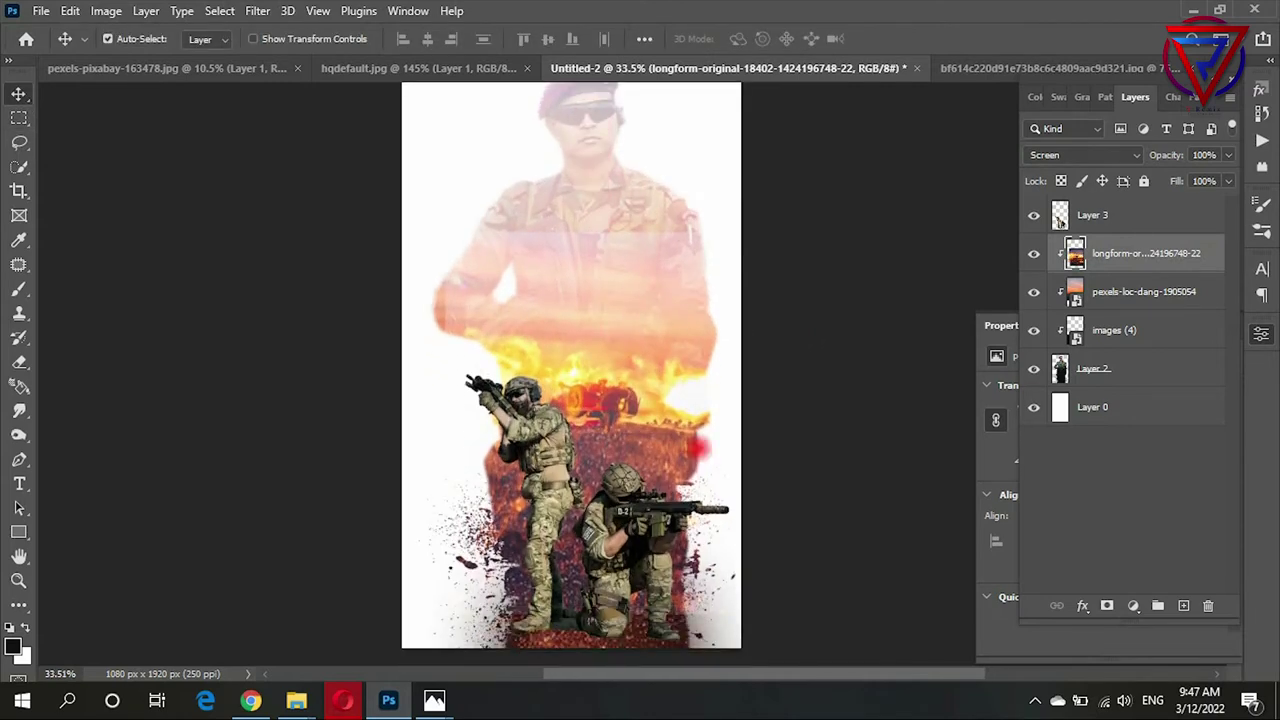
Step: Drag the running soldiers from hqdefault.jpg into the poster, behind the foreground pair
click(400, 68)
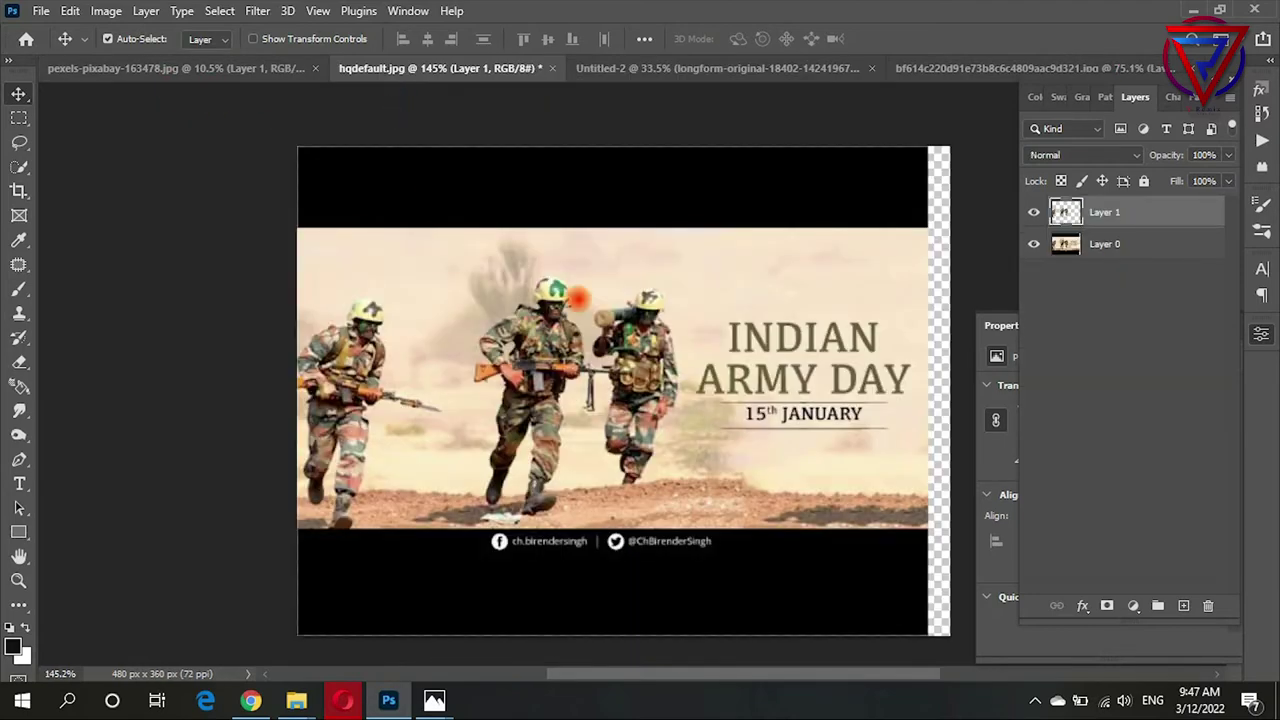
mouse_move(571, 294)
mouse_down()
mouse_move(627, 330)
mouse_move(629, 426)
mouse_up()
scroll(629, 430, up, 1)
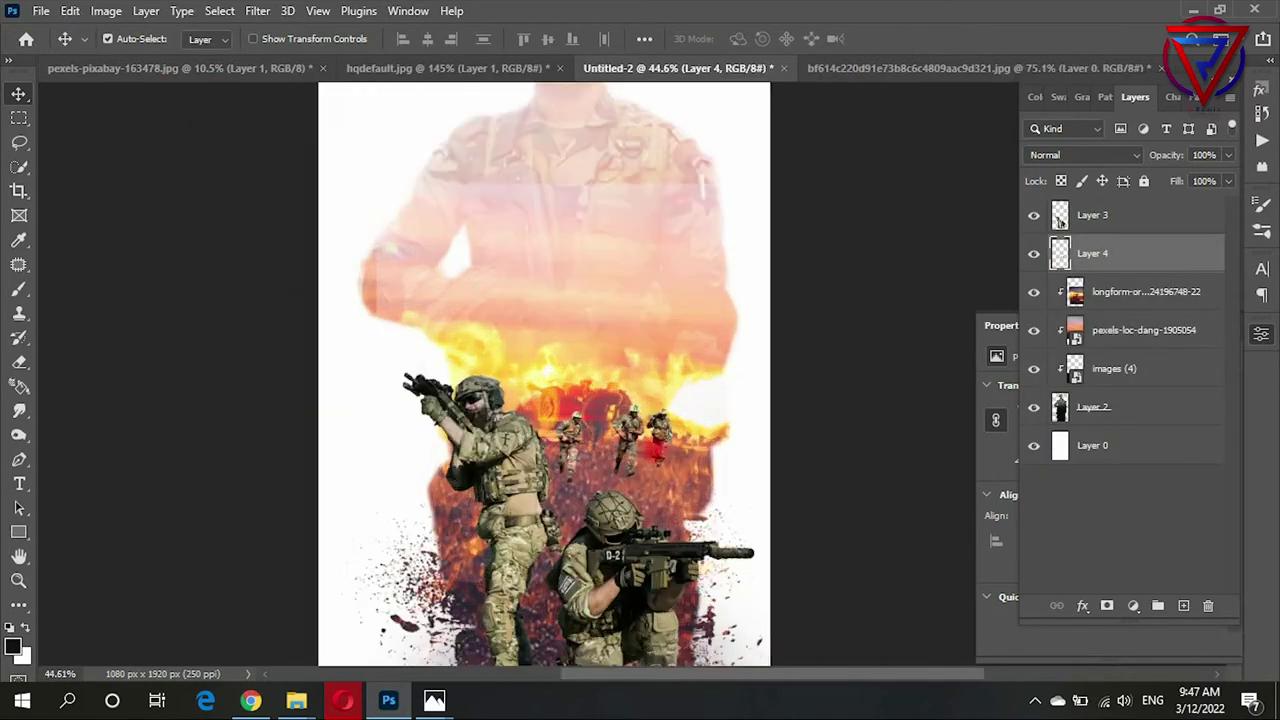
scroll(629, 430, up, 1)
scroll(628, 436, down, 1)
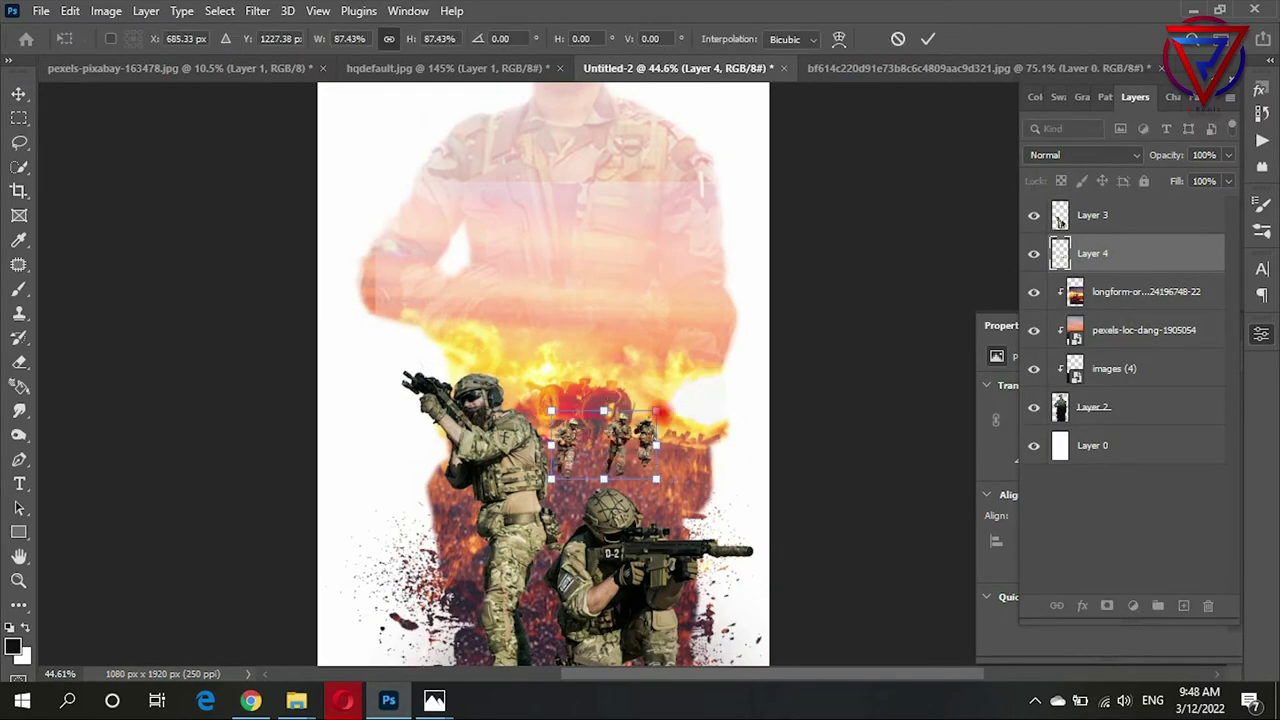
drag(628, 436, 633, 437)
scroll(635, 437, down, 2)
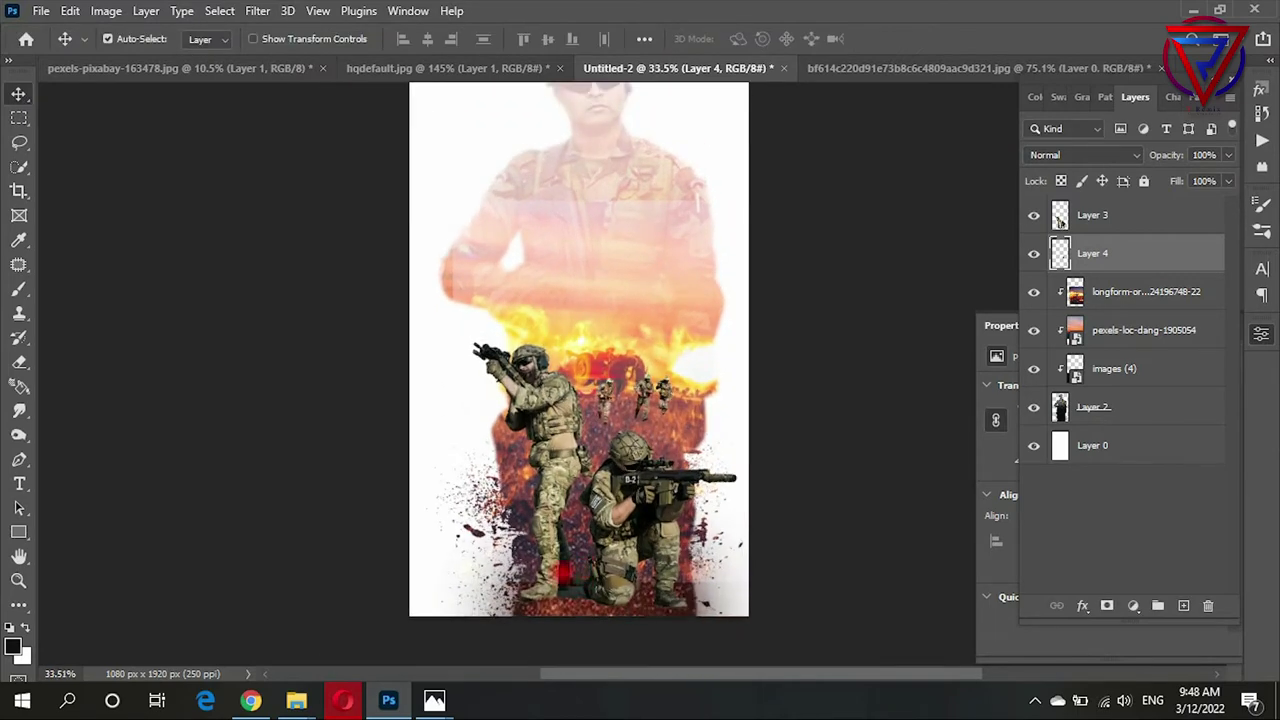
click(708, 532)
scroll(740, 525, down, 1)
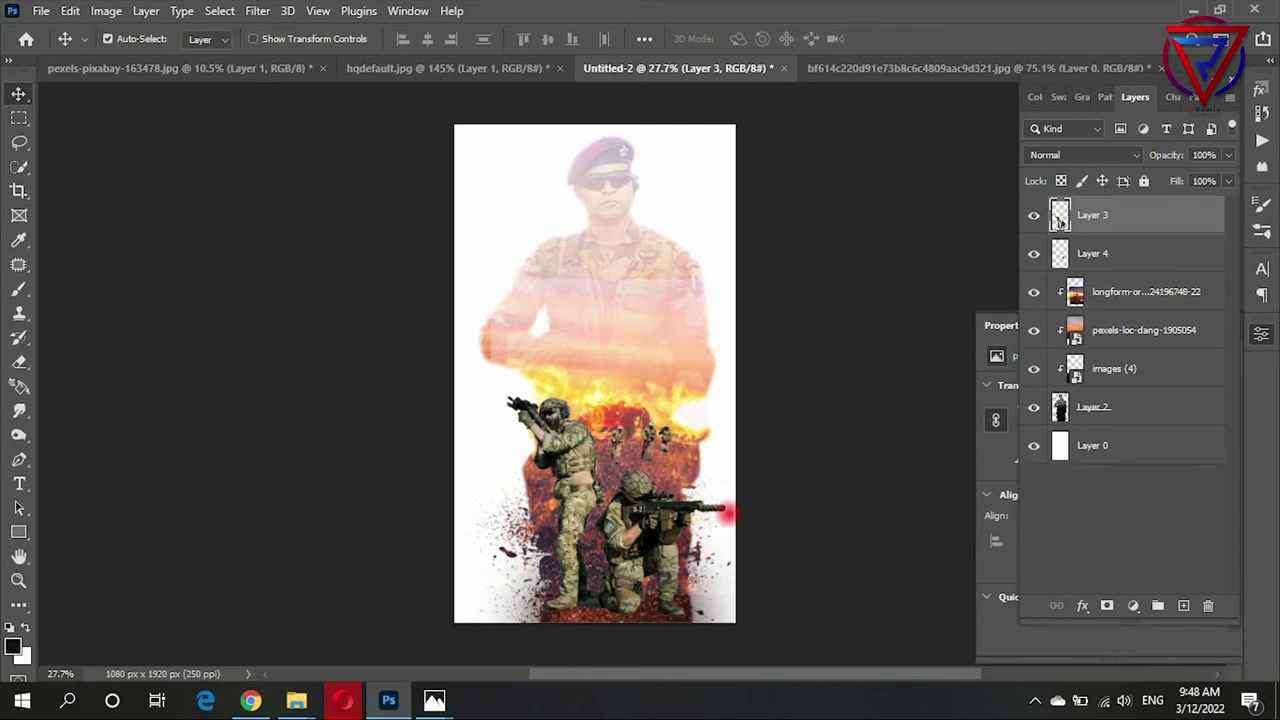
scroll(727, 514, up, 1)
scroll(648, 470, up, 2)
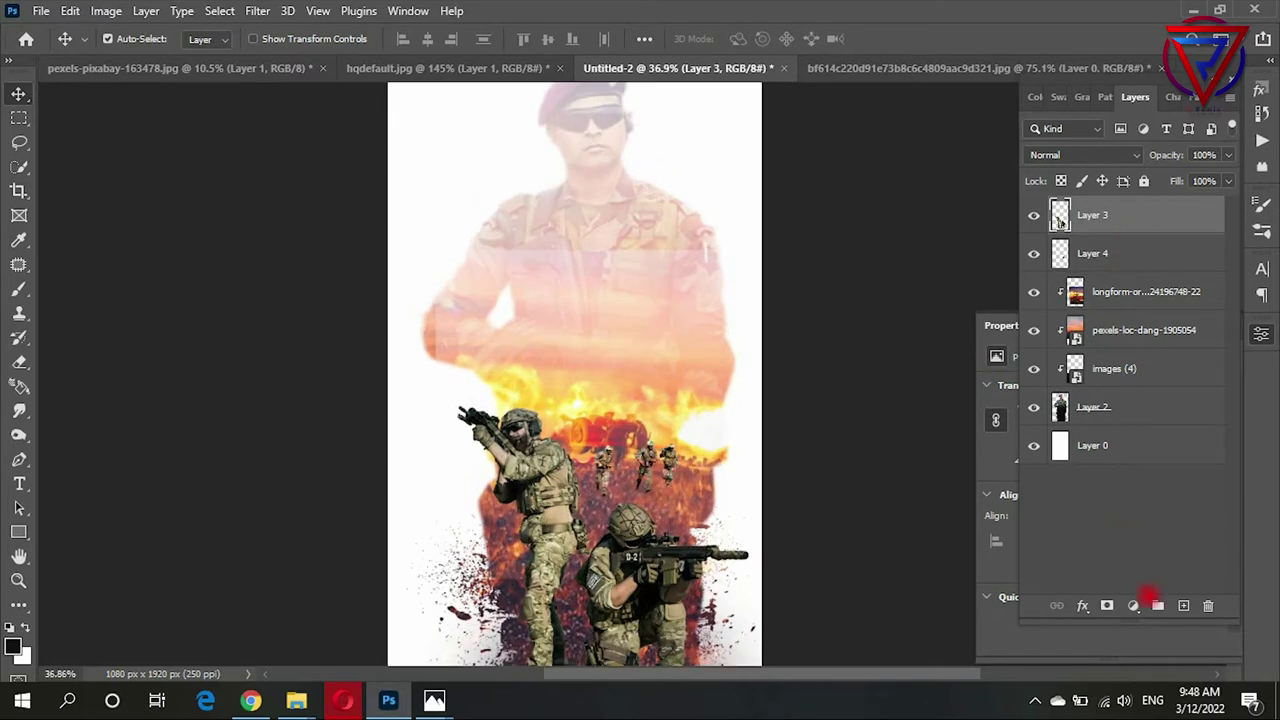
Step: Add a Levels adjustment and drag the black input slider to darken the shadows
click(1133, 606)
click(1150, 357)
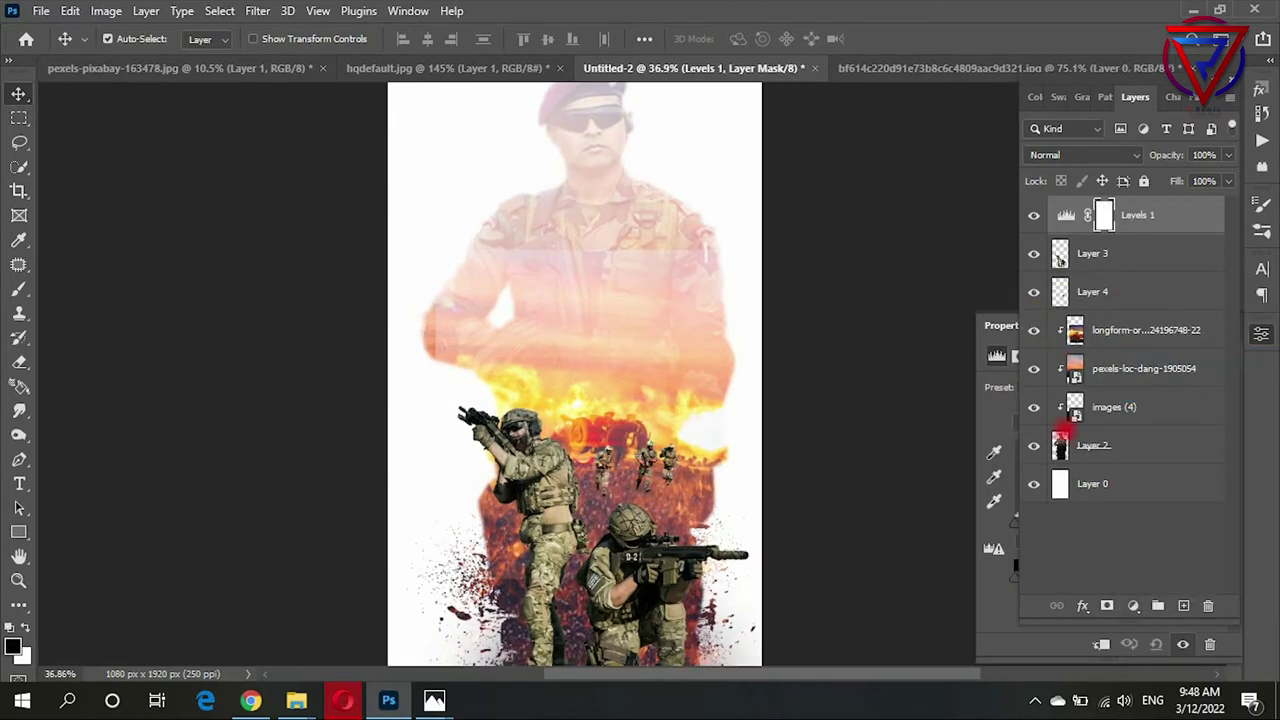
click(1068, 215)
click(1124, 215)
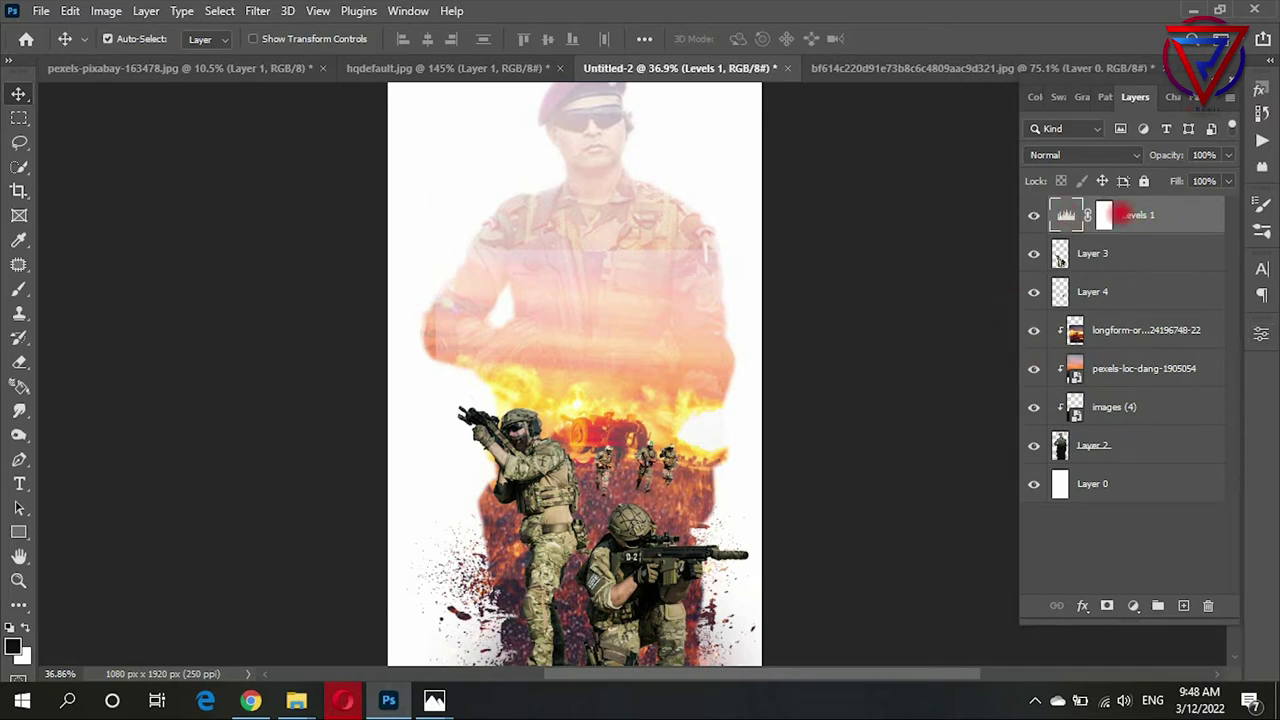
double_click(1066, 214)
drag(1011, 524, 1082, 518)
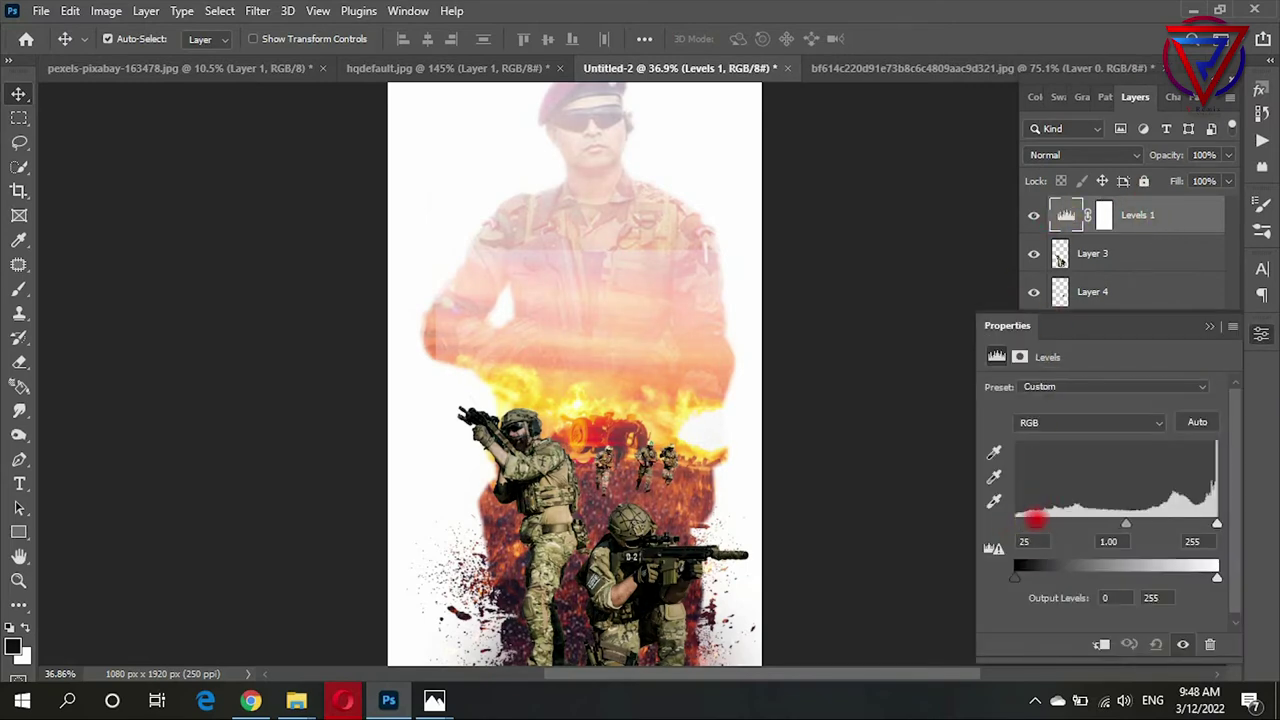
Step: Move Levels 1 below Layer 3 and clip it to the running soldiers layer
right_click(1143, 212)
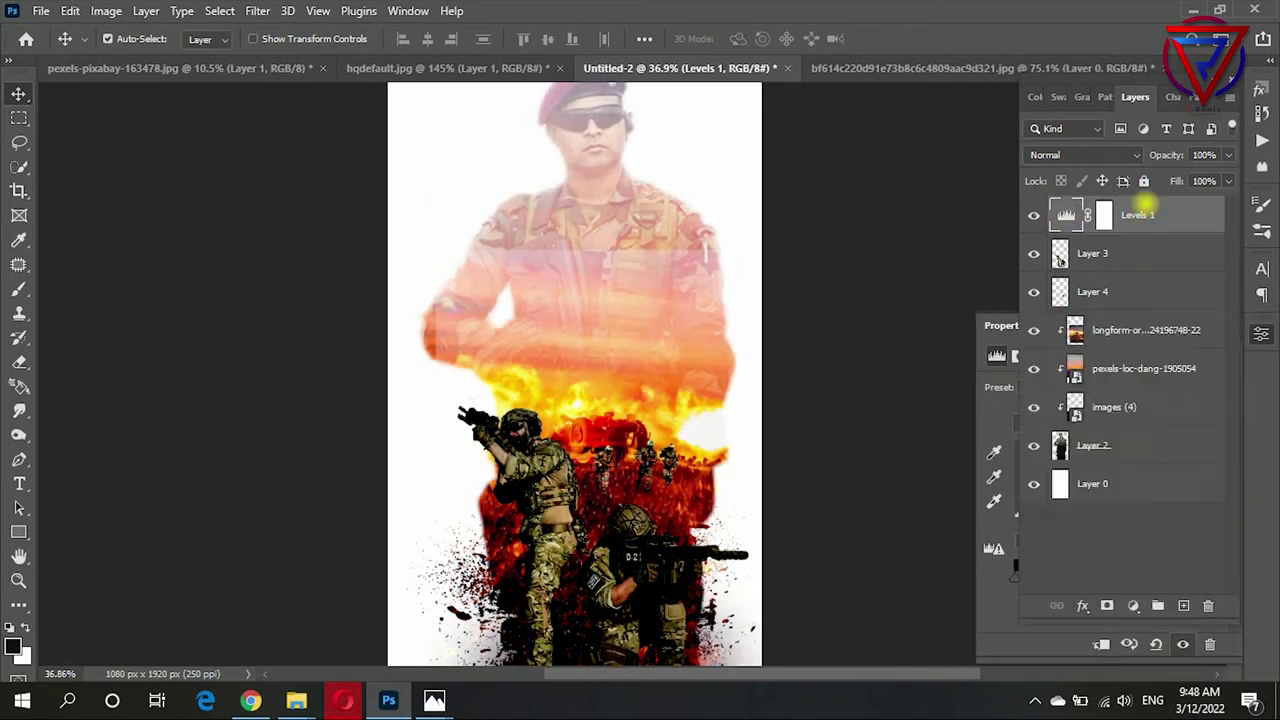
click(1057, 360)
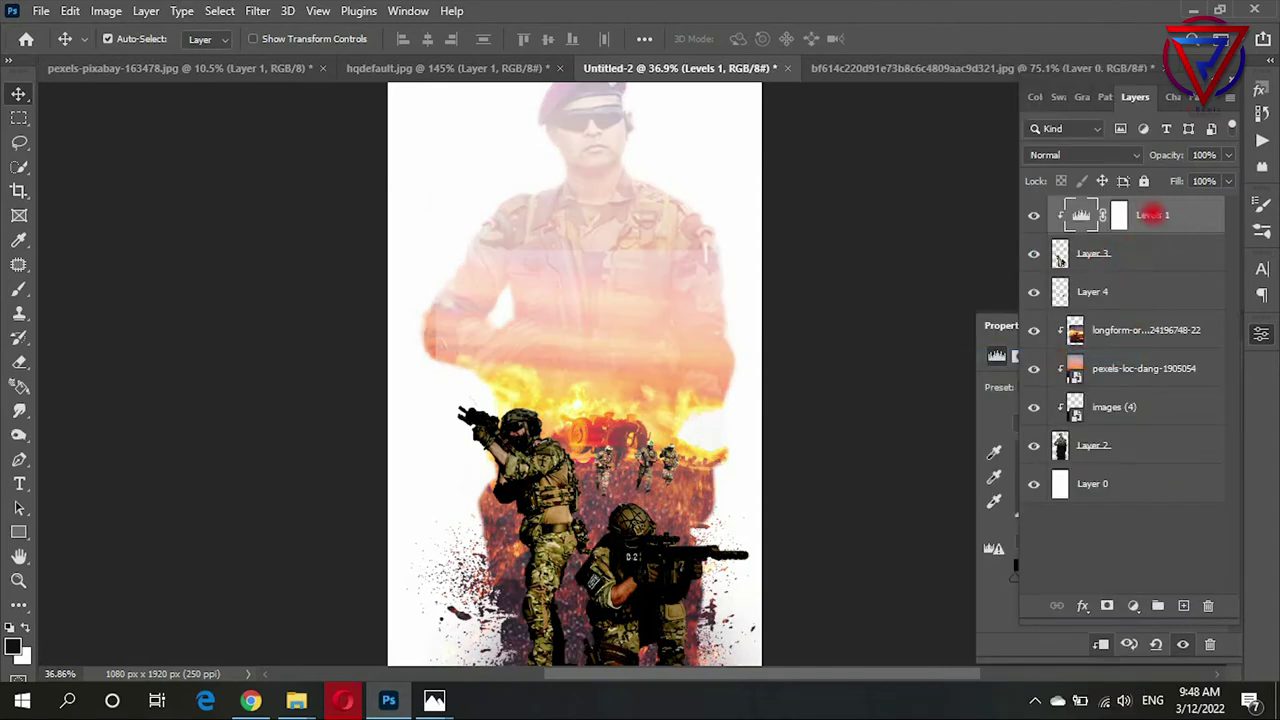
drag(1152, 214, 1165, 272)
right_click(1166, 258)
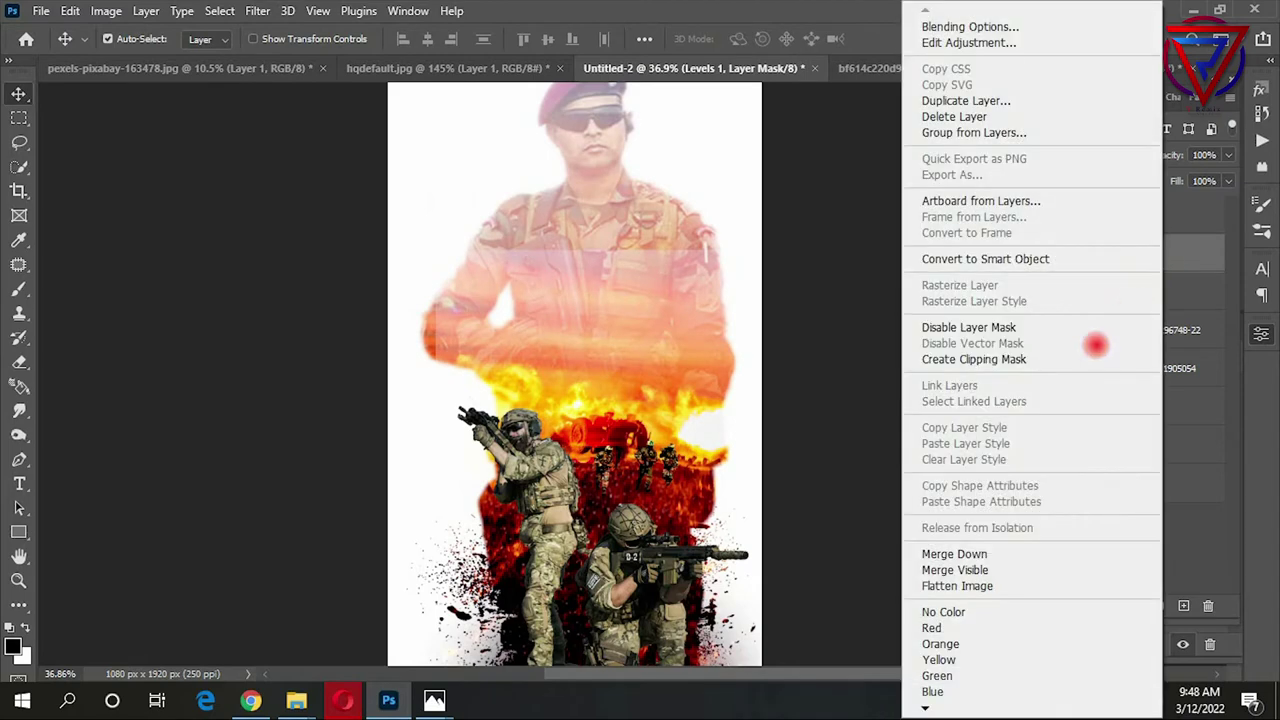
click(1094, 357)
scroll(795, 400, down, 2)
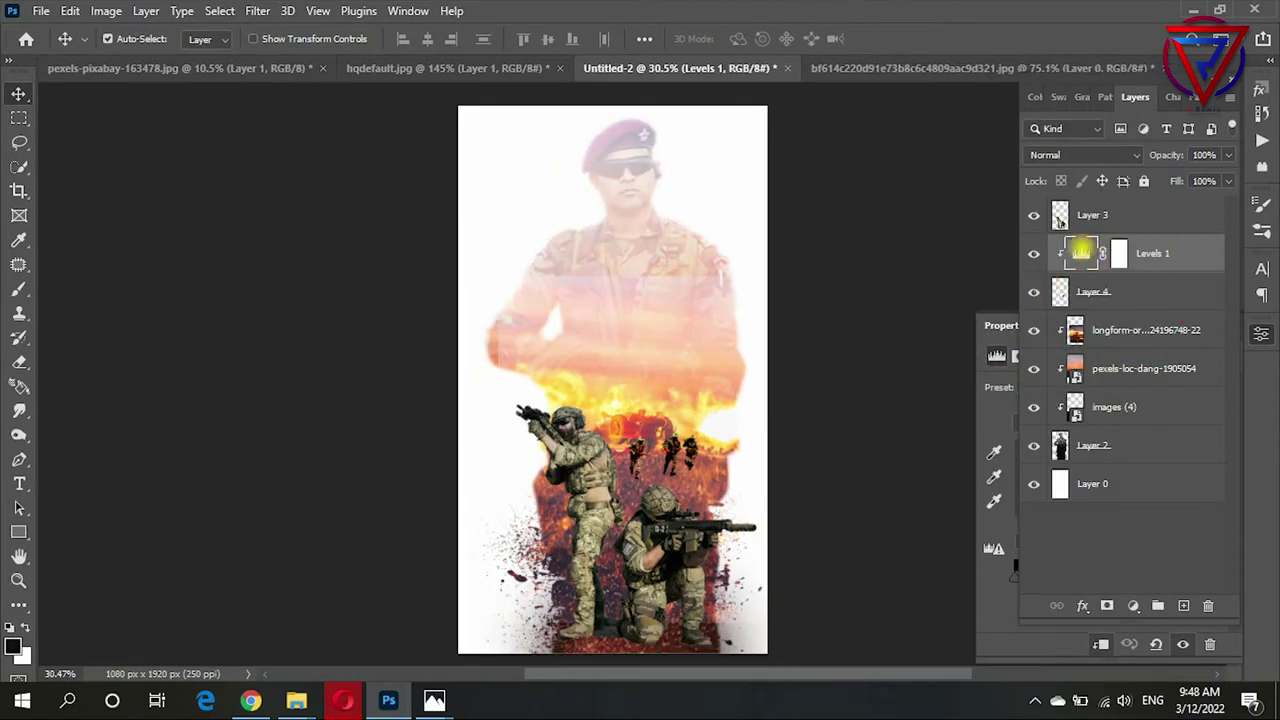
Step: Merge the Levels correction into the running soldiers layer with Ctrl+E
click(1081, 252)
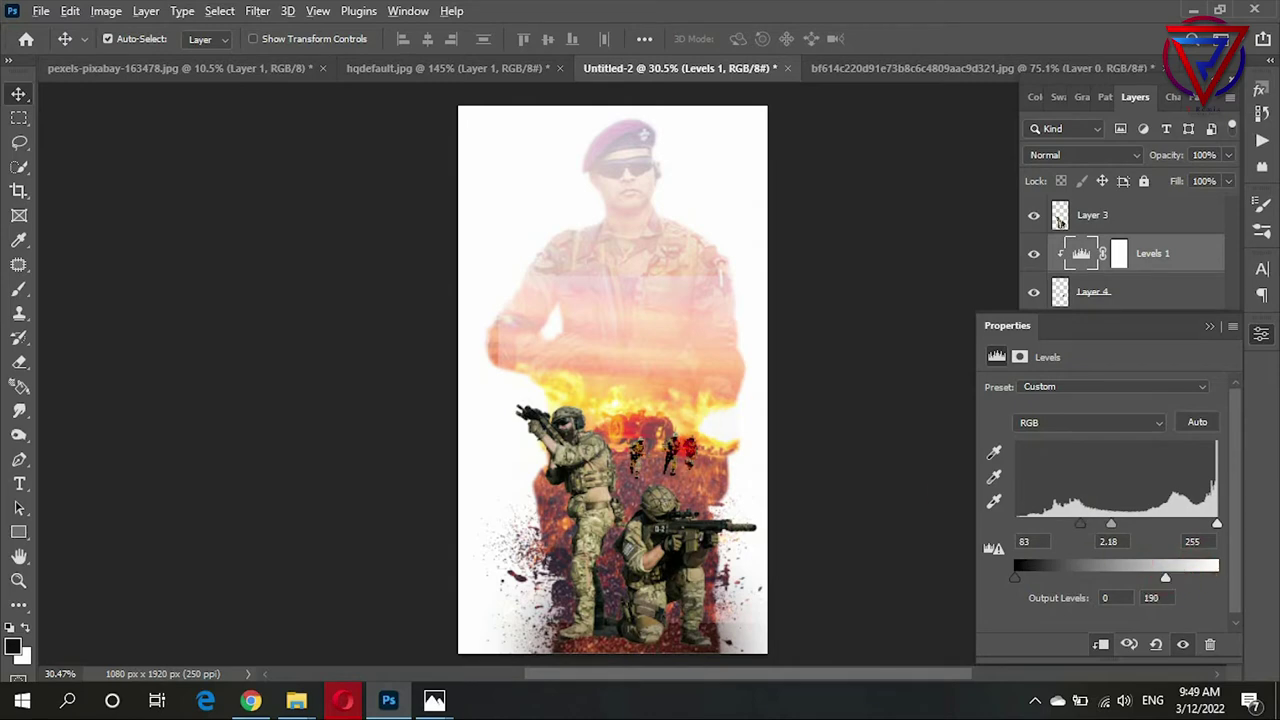
scroll(667, 457, up, 5)
scroll(667, 457, down, 4)
click(1209, 325)
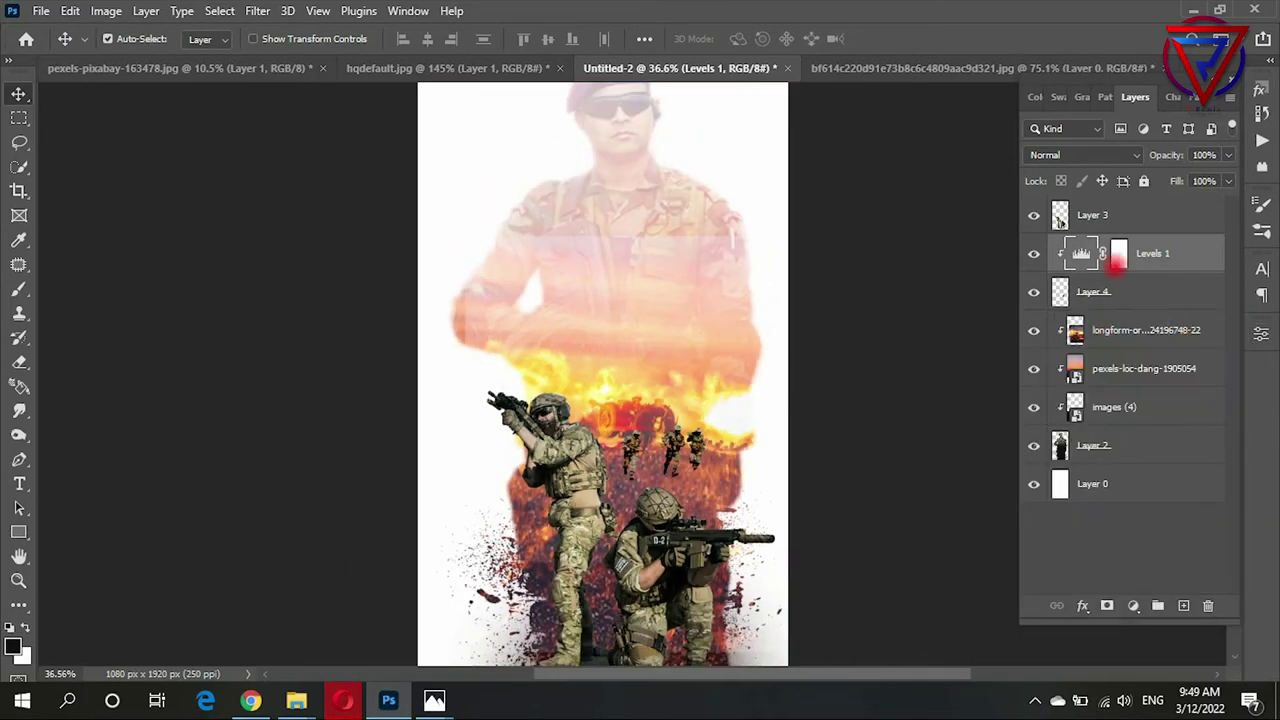
ctrl+click(1168, 299)
key(ctrl+e)
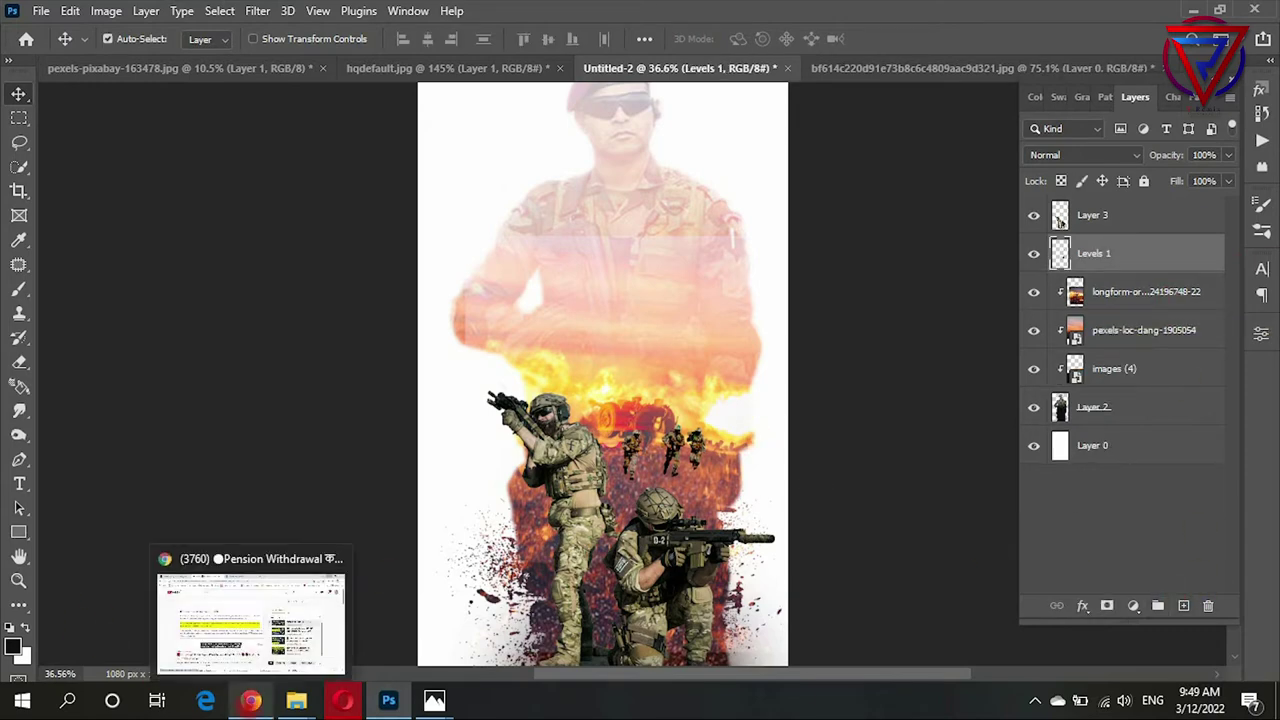
Step: Place the dark smoke grunge image from Explorer and rotate it a quarter turn
click(100, 615)
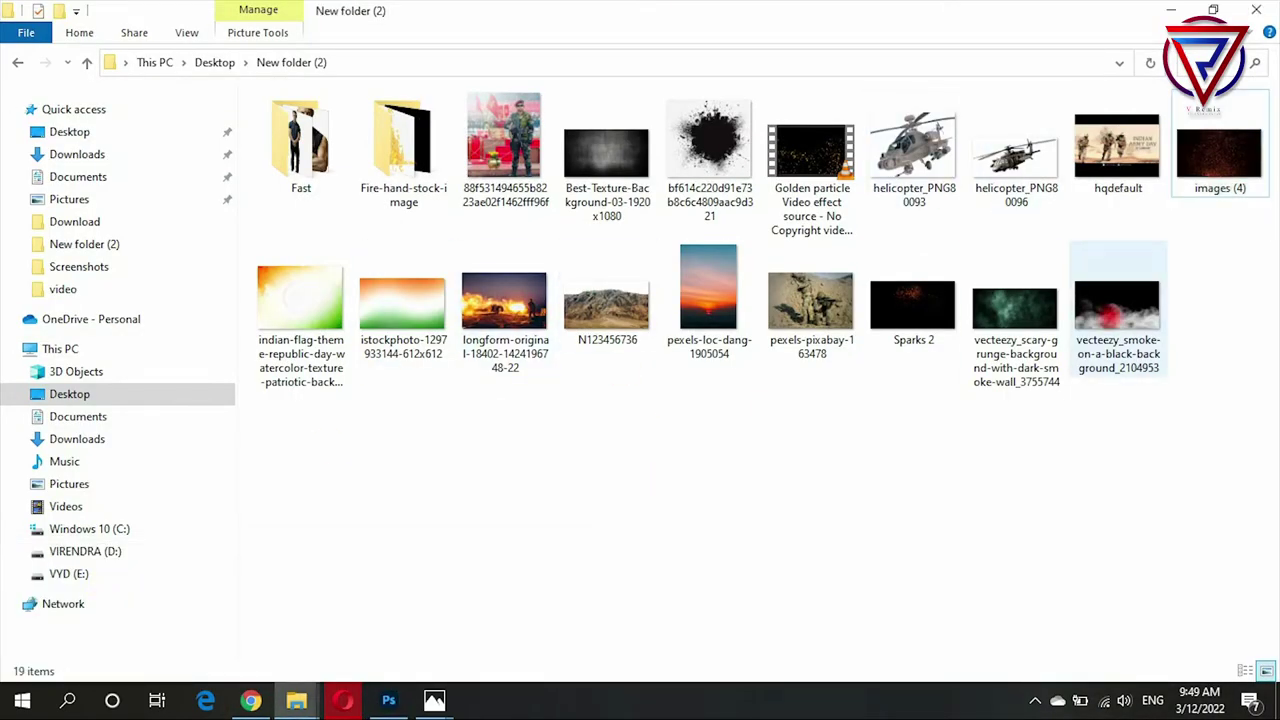
mouse_move(1016, 310)
mouse_down()
mouse_move(385, 697)
mouse_move(625, 510)
mouse_up()
mouse_move(800, 480)
mouse_down()
mouse_move(780, 540)
mouse_move(610, 665)
mouse_up()
Step: Enlarge the grunge image to cover the canvas and blend it in Screen mode
scroll(630, 440, down, 3)
drag(687, 507, 703, 496)
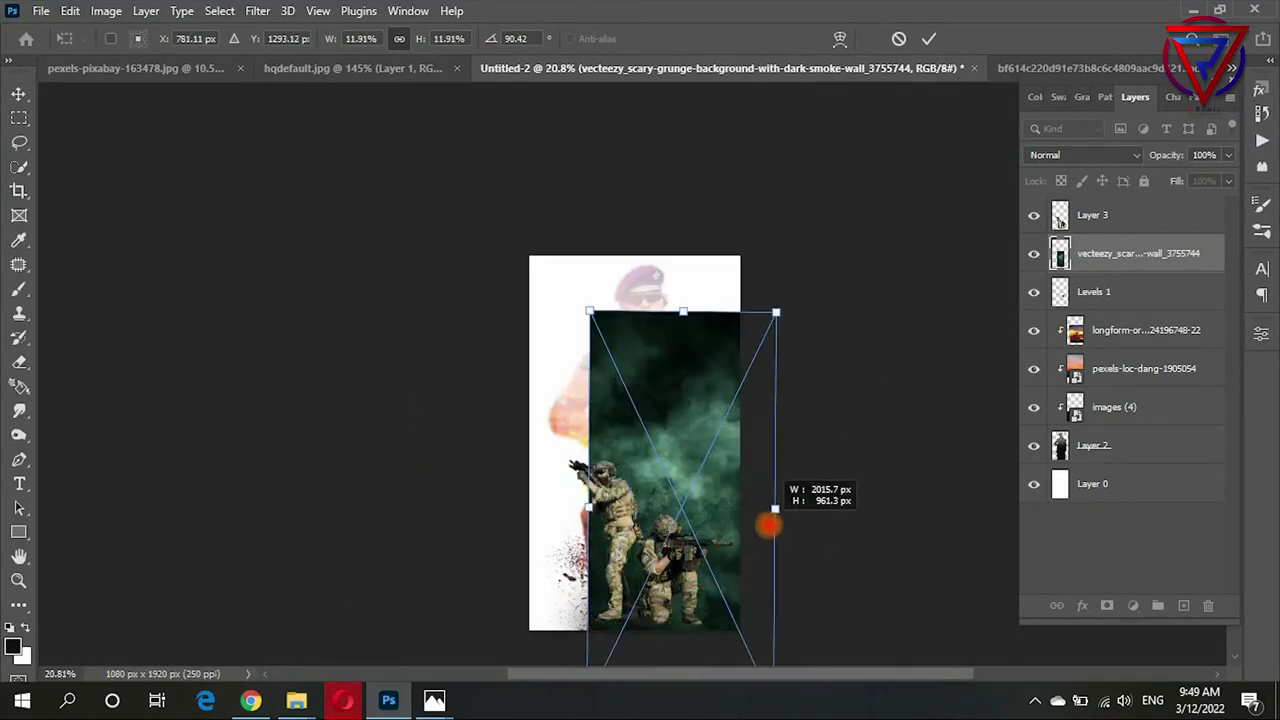
key(Return)
click(1085, 155)
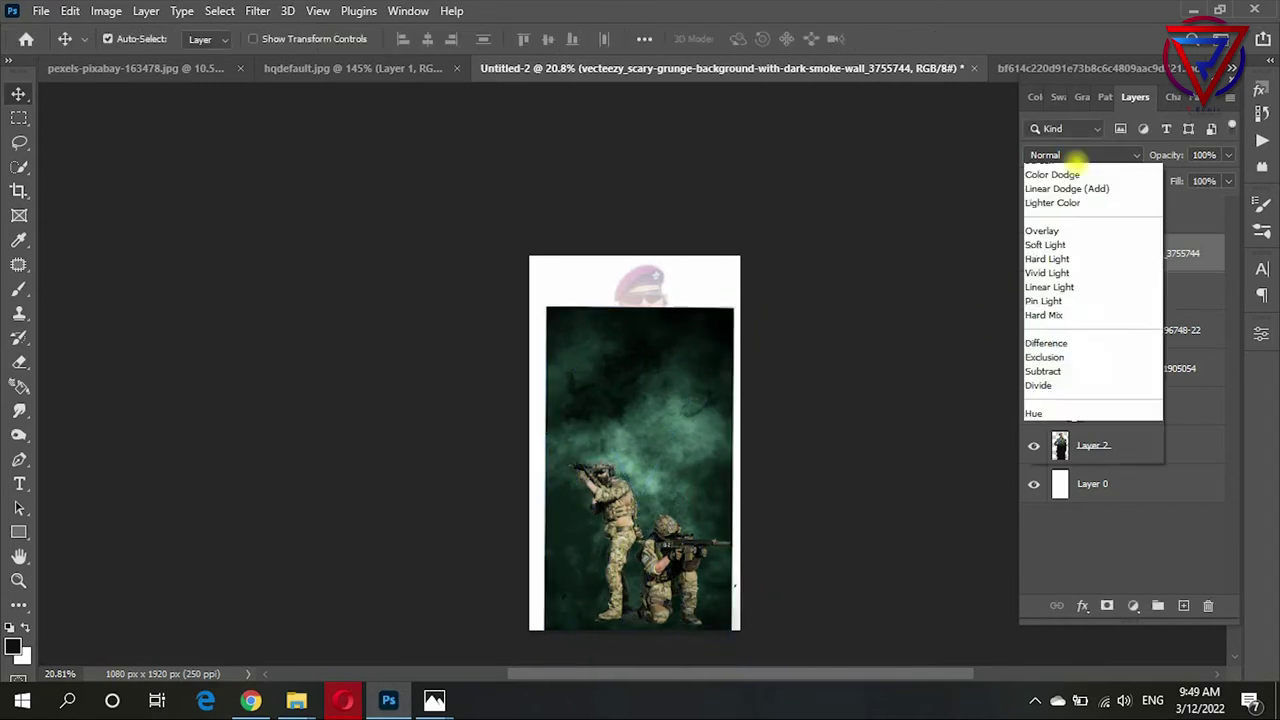
click(1082, 311)
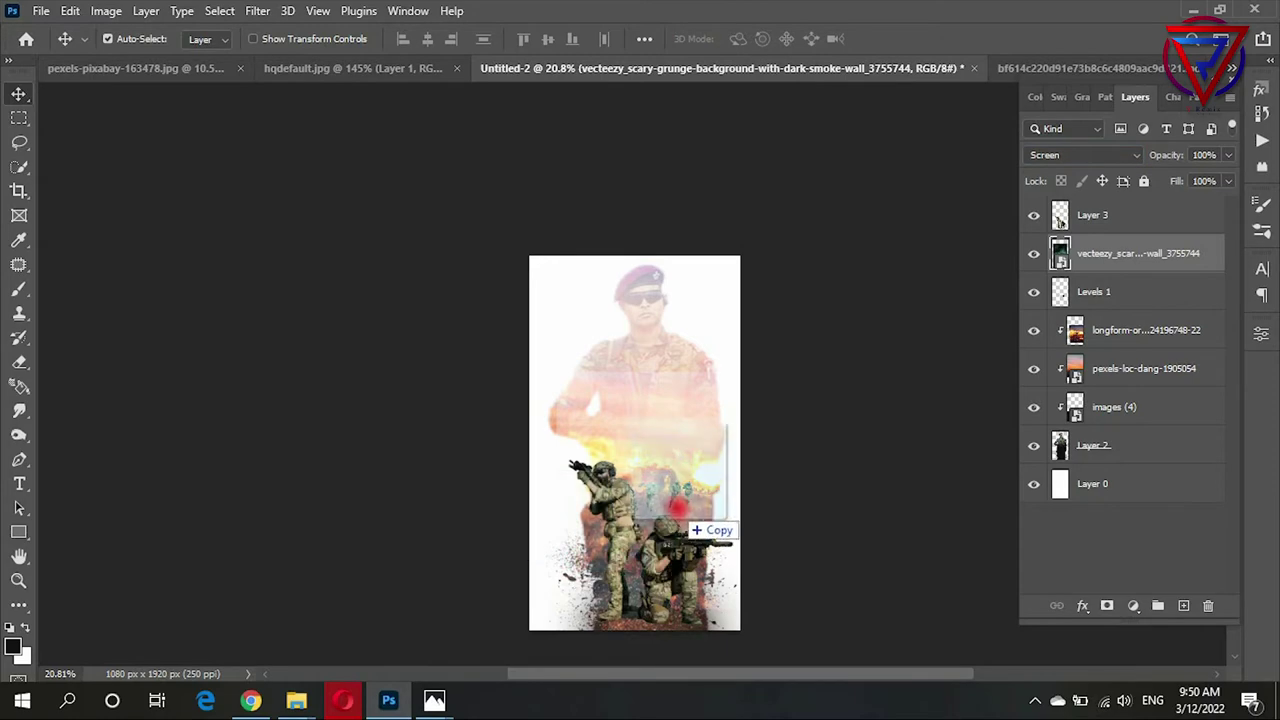
Step: Add the white smoke image as a new layer with Screen blending
drag(571, 557, 694, 526)
click(1085, 155)
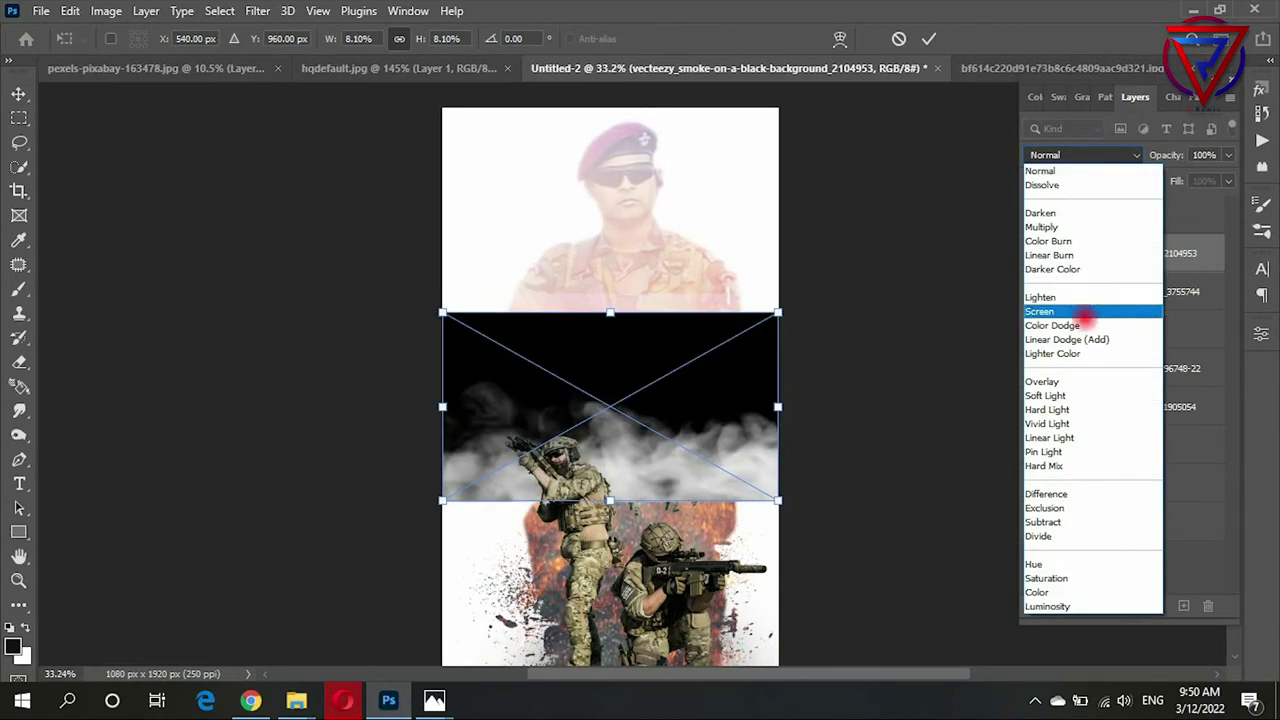
click(1085, 298)
click(1112, 158)
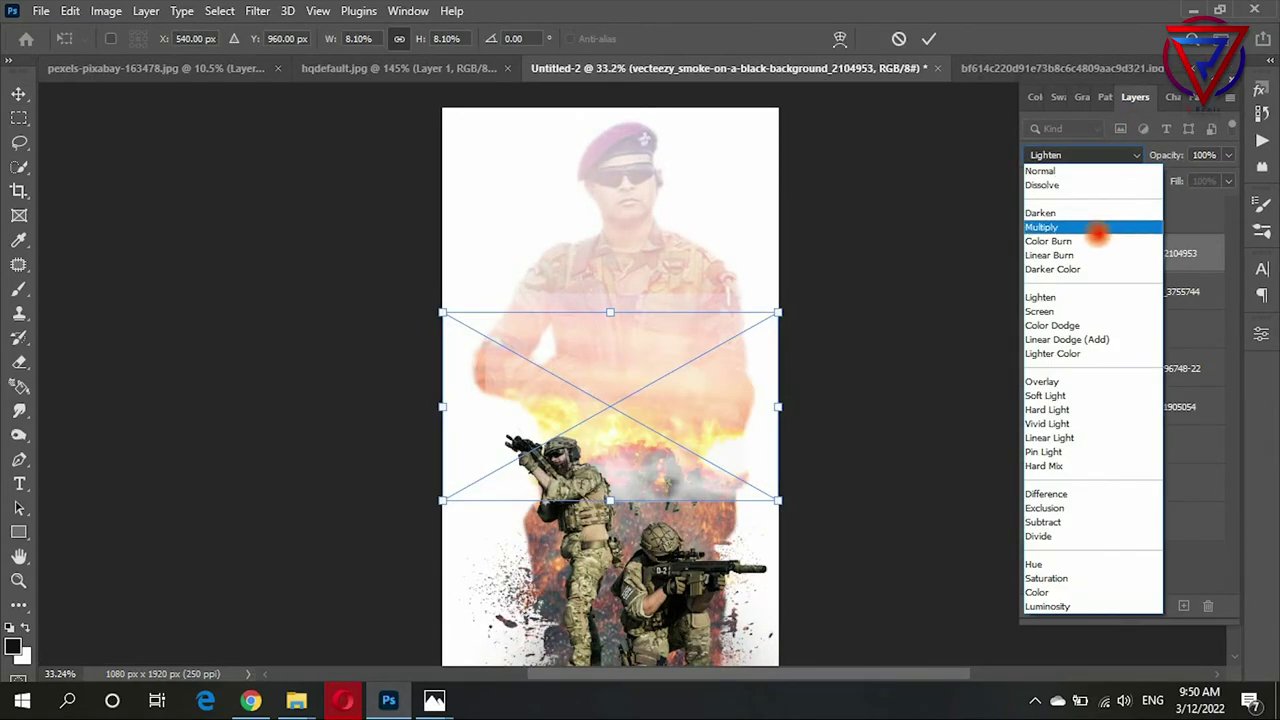
click(1089, 306)
Step: Shrink the smoke image and move it down and left onto the running soldiers
drag(441, 314, 541, 367)
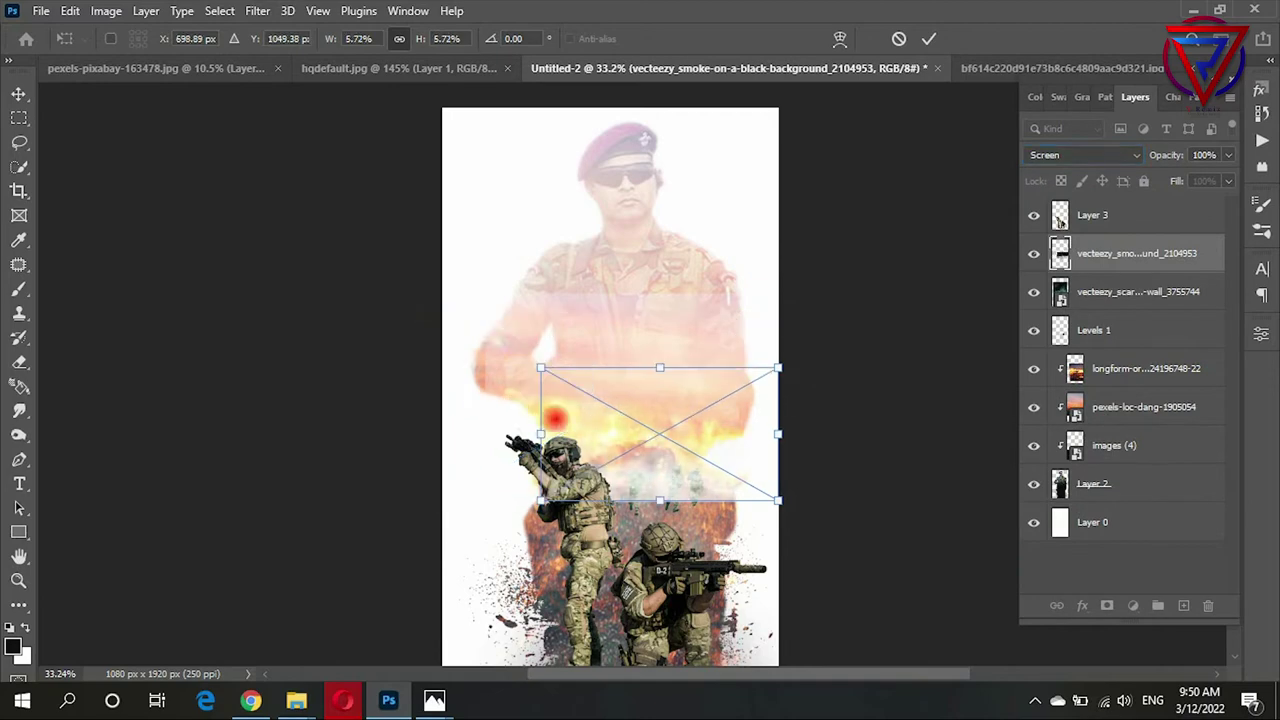
scroll(664, 443, up, 3)
mouse_move(808, 491)
mouse_down()
mouse_move(766, 523)
mouse_move(770, 548)
mouse_up()
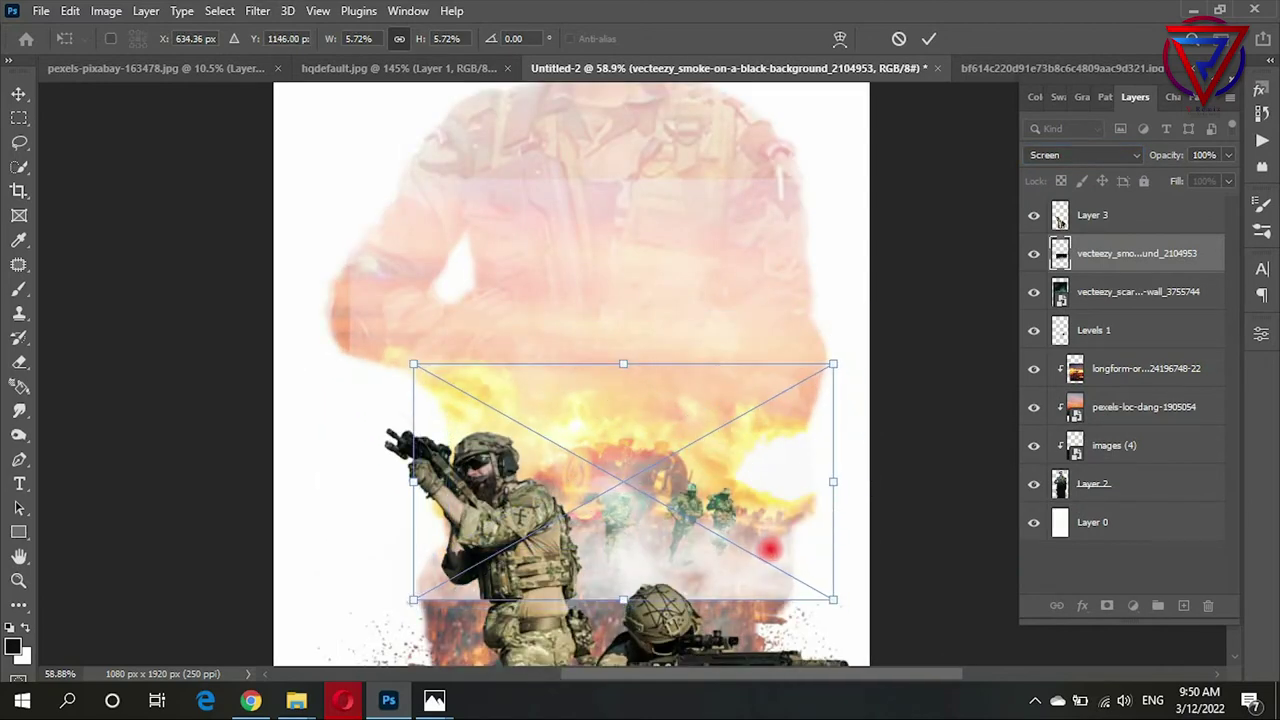
key(alt+space)
click(749, 479)
key(Return)
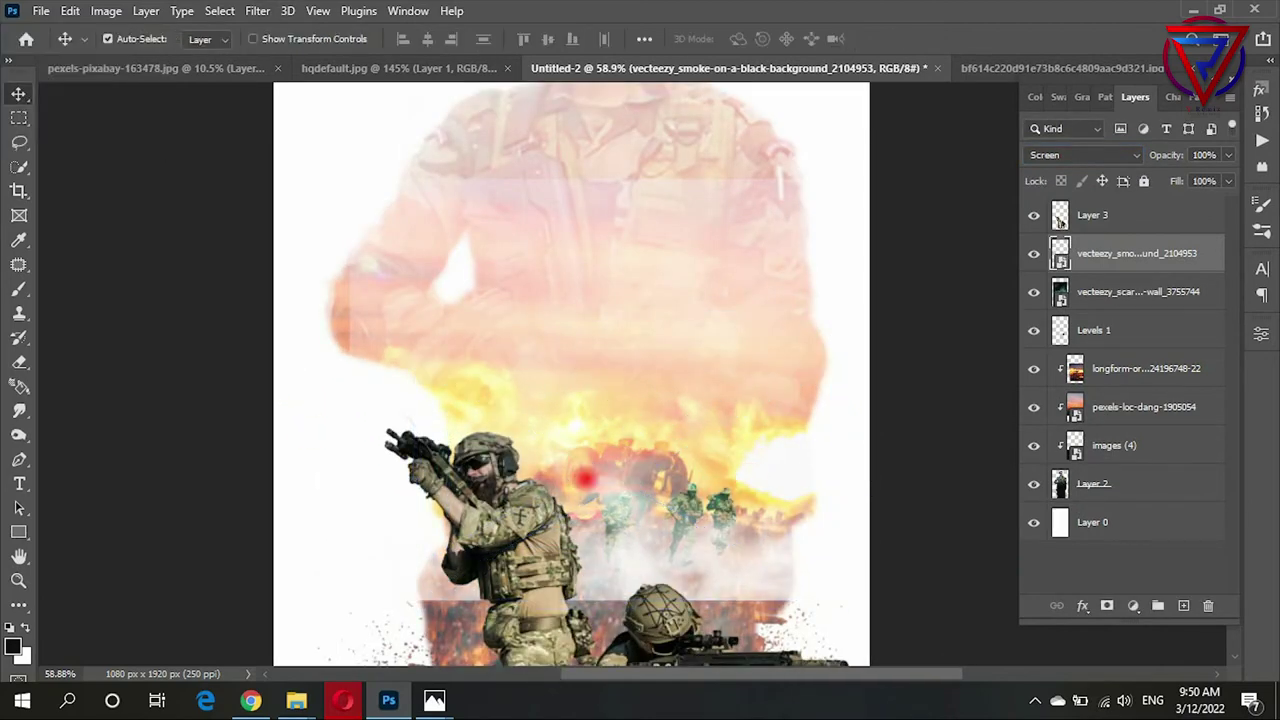
drag(760, 440, 717, 452)
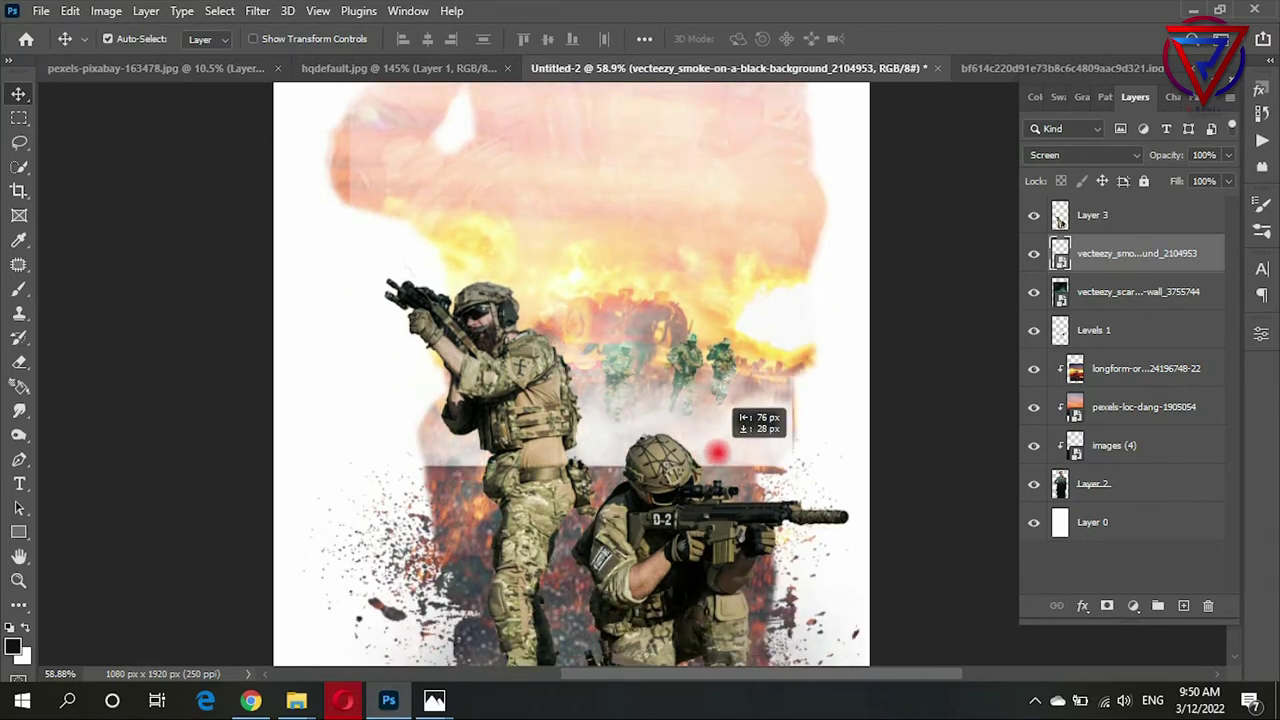
scroll(717, 452, up, 2)
Step: Resize the smoke layer, widening it across the running soldiers
key(ctrl+t)
mouse_move(243, 334)
mouse_down()
mouse_move(861, 422)
mouse_move(943, 514)
mouse_up()
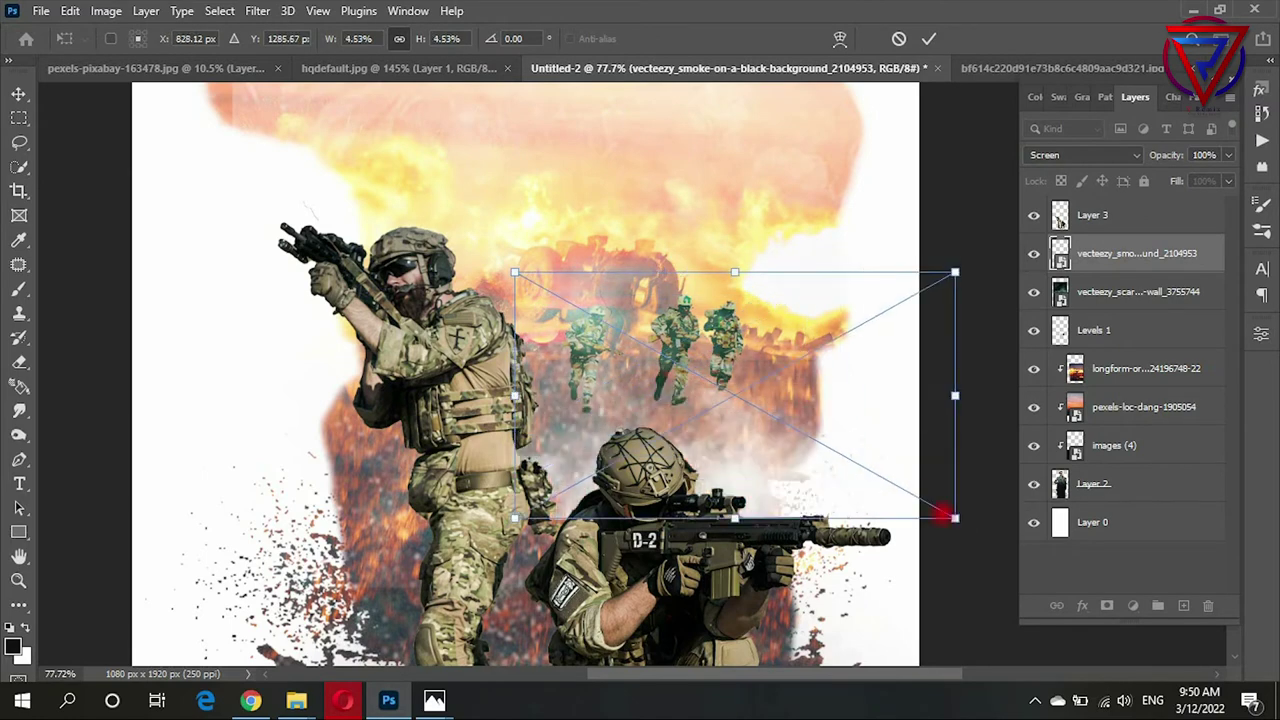
drag(646, 406, 617, 429)
mouse_move(877, 471)
mouse_down()
mouse_move(775, 465)
mouse_move(957, 514)
mouse_up()
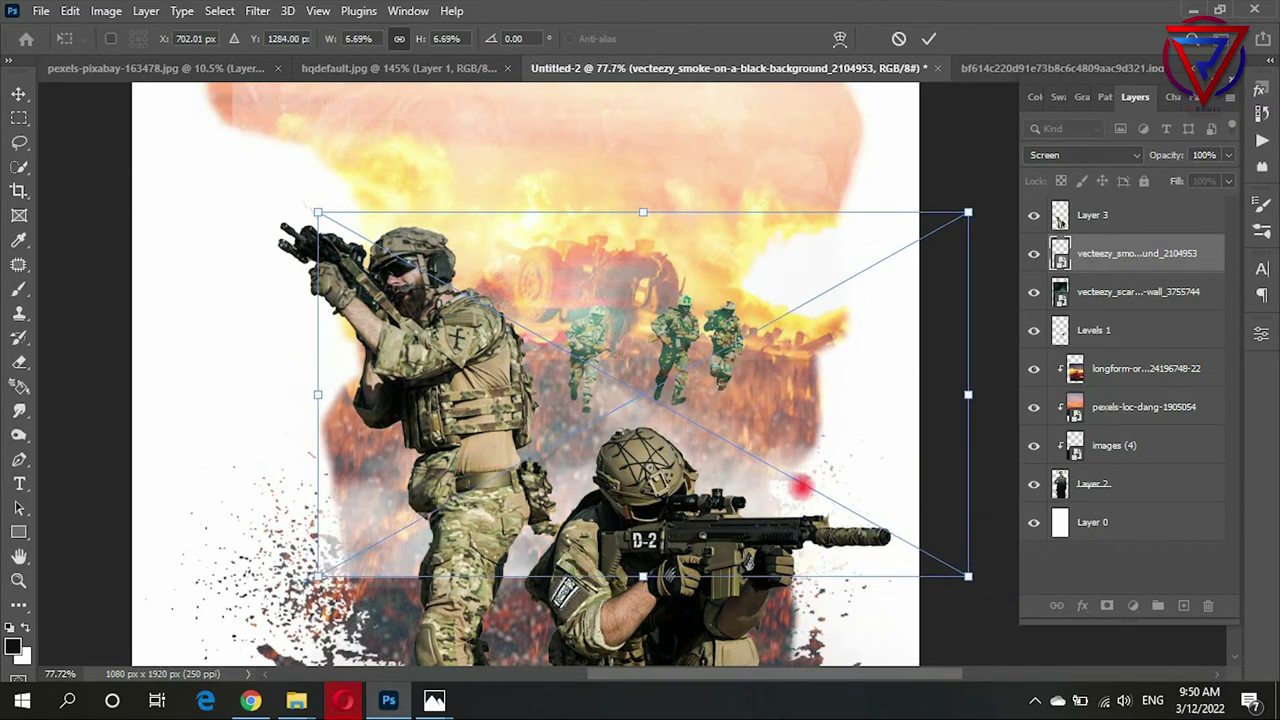
mouse_move(773, 483)
mouse_down()
mouse_move(754, 400)
mouse_move(744, 427)
mouse_up()
click(1106, 316)
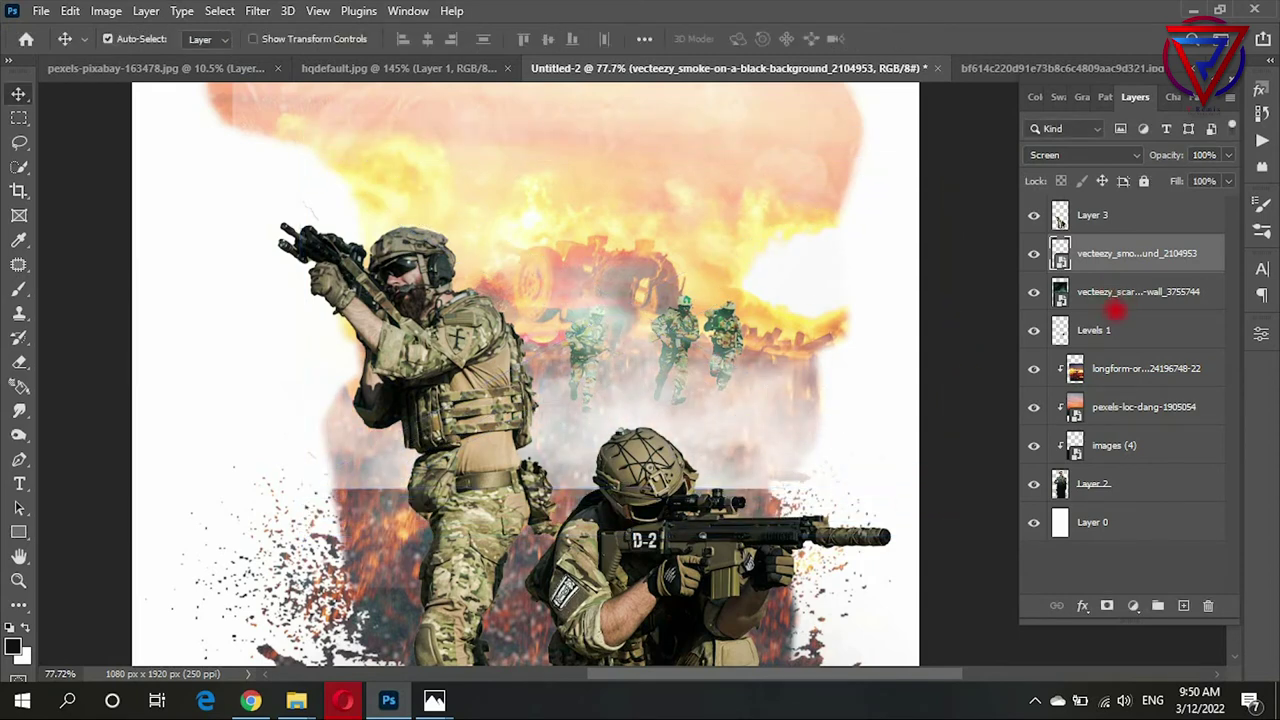
click(1119, 330)
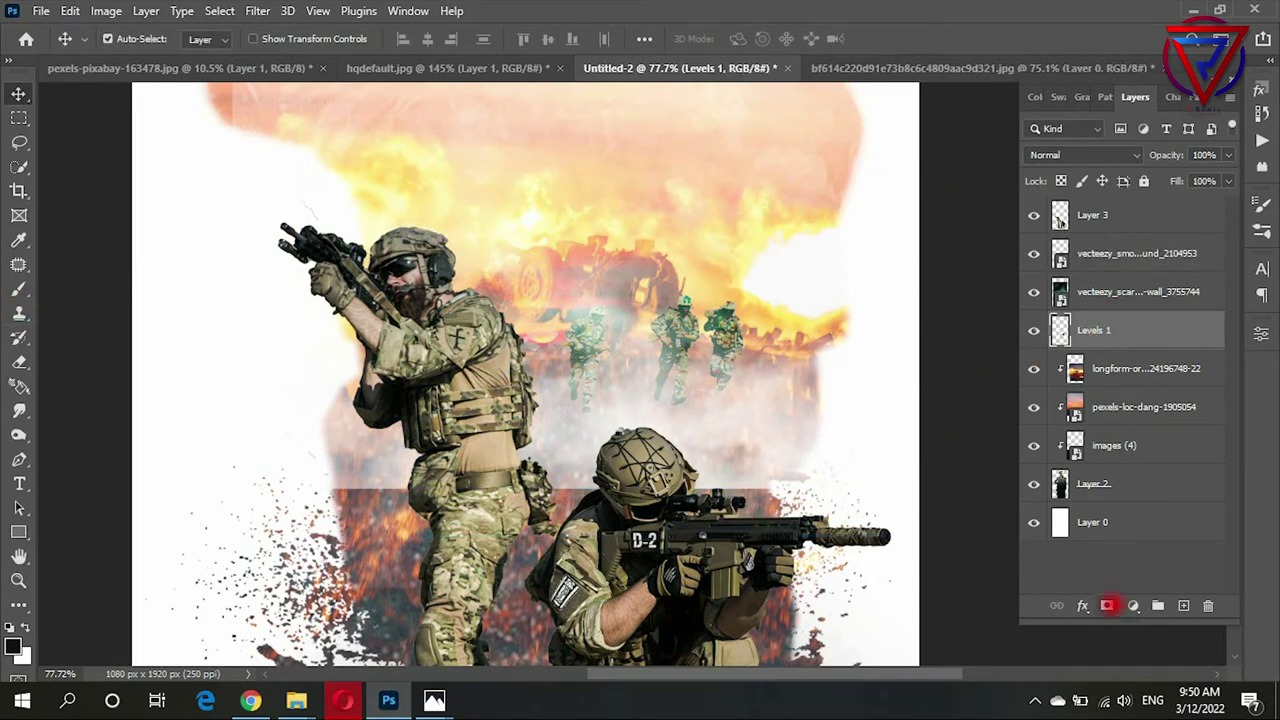
Step: Add a layer mask to Levels 1 and pick the Brush tool
click(1106, 605)
key(b)
scroll(770, 465, up, 3)
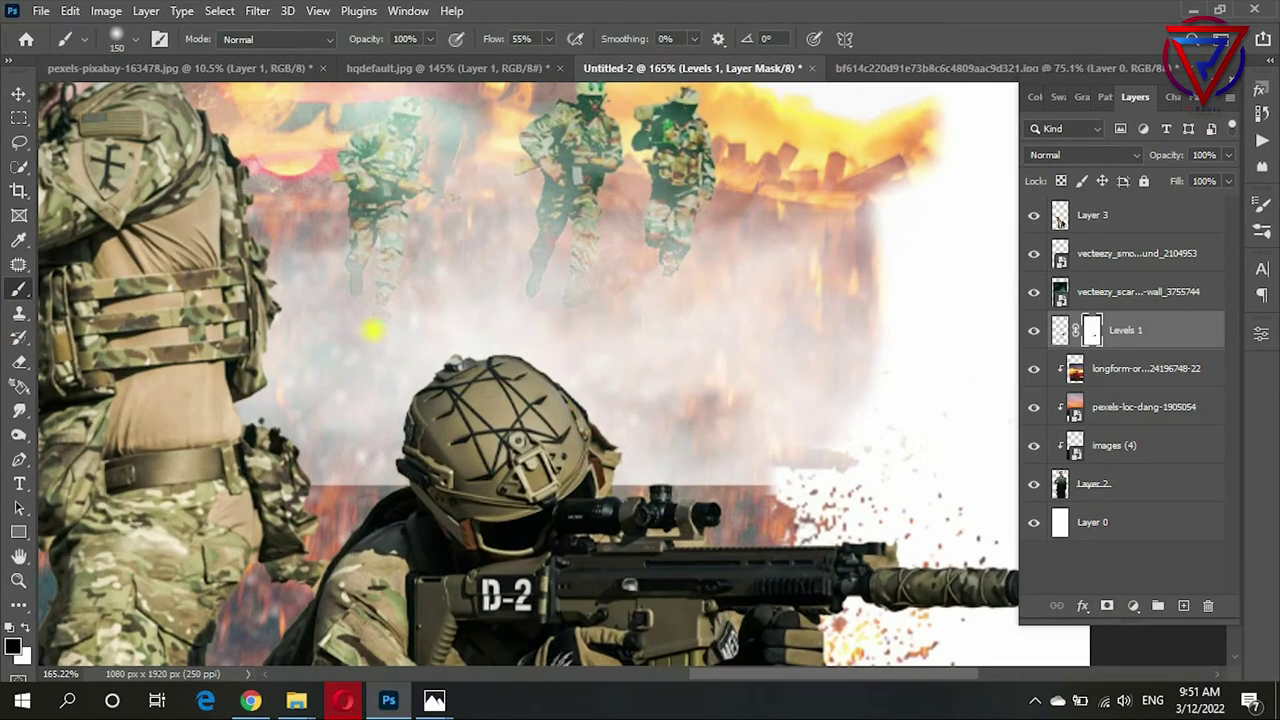
scroll(795, 345, down, 3)
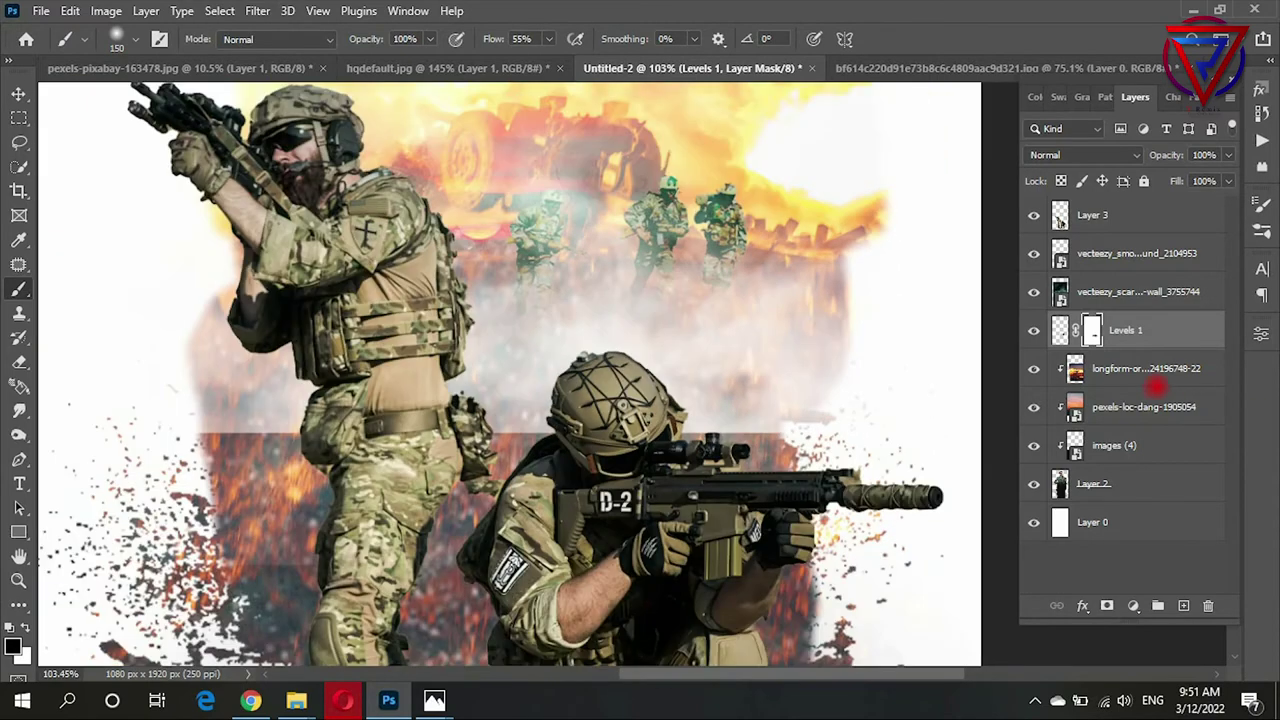
Step: Mask the smoke layer and paint out smoke near the crouching soldier with a 200 px brush
click(1168, 253)
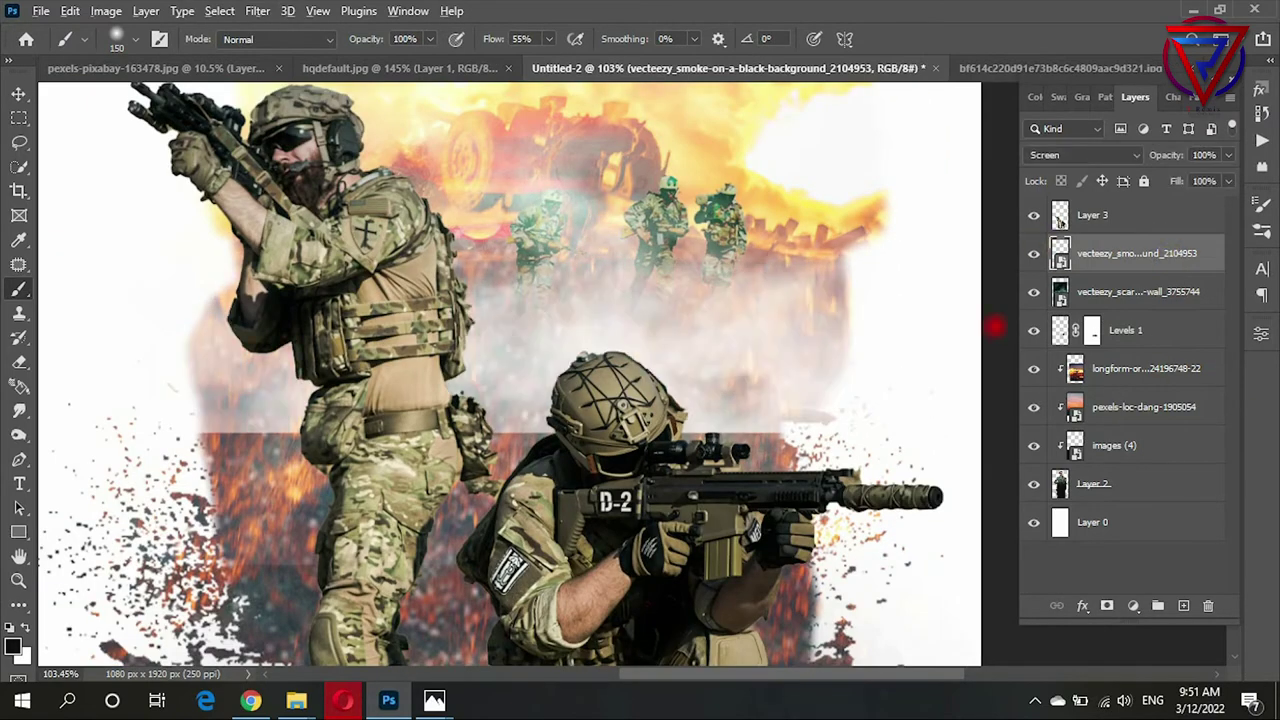
scroll(1168, 253, down, 2)
click(1106, 605)
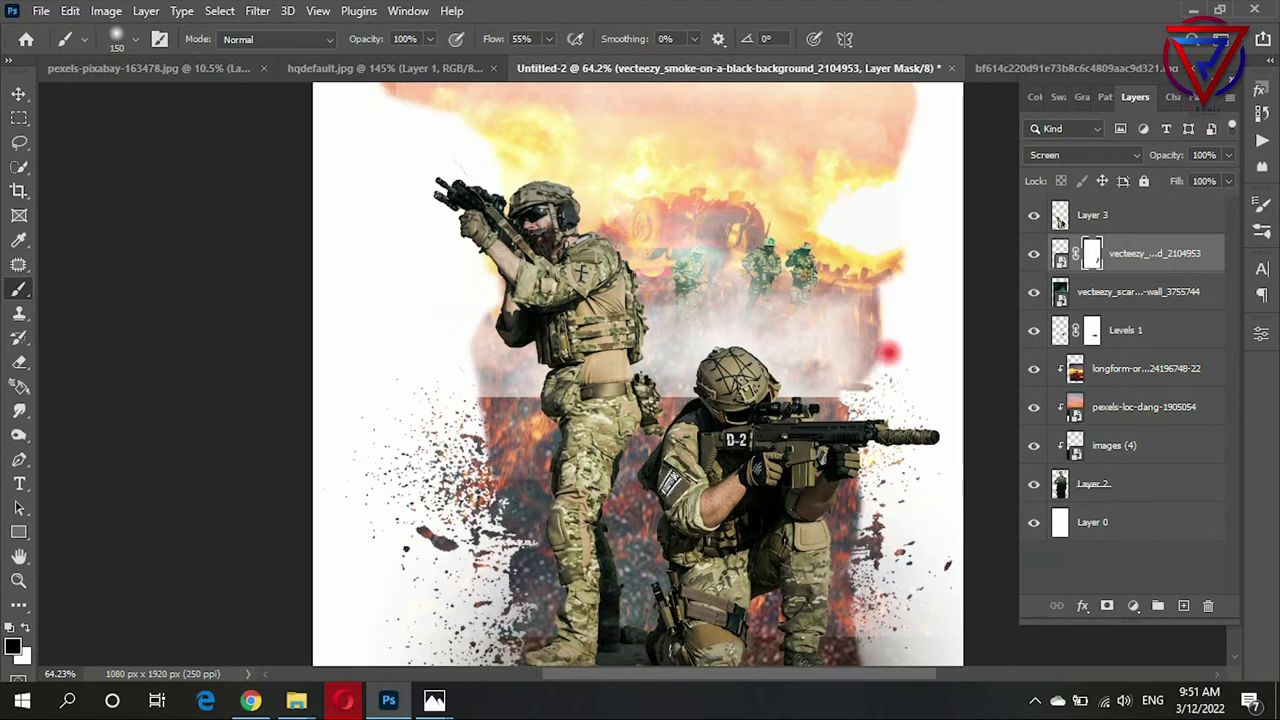
key(bracketright)
key(bracketright)
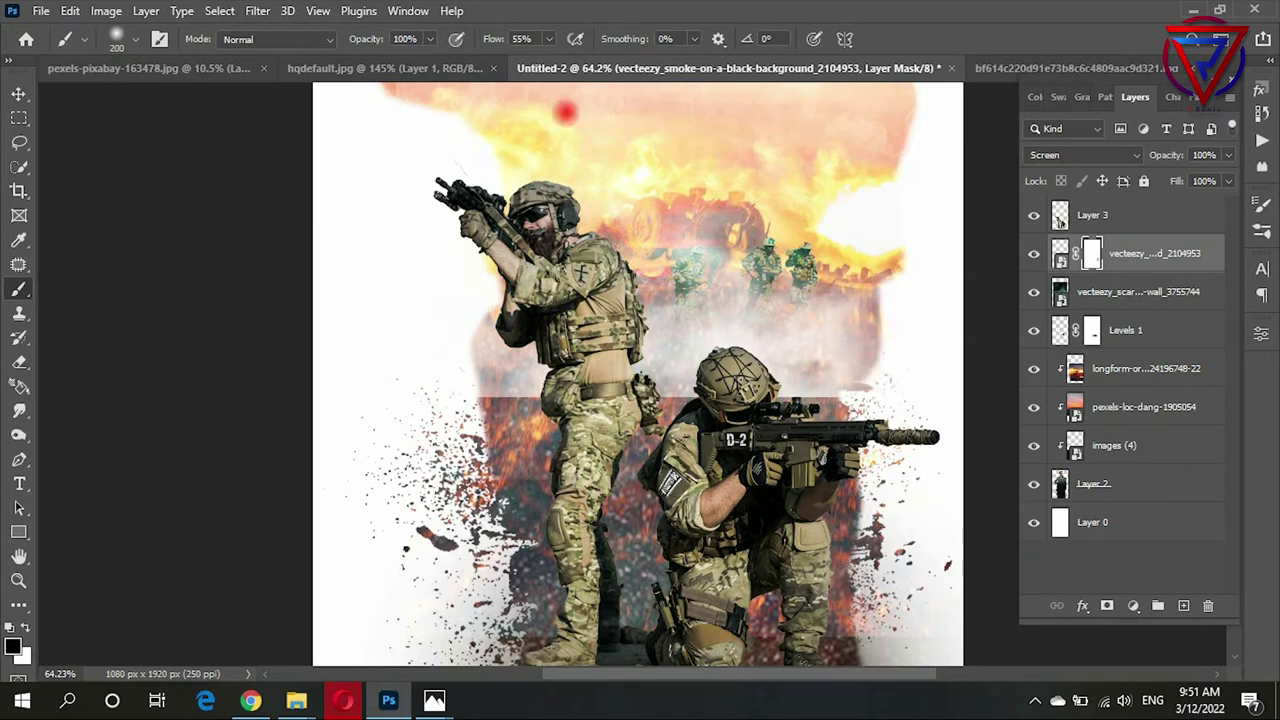
drag(508, 338, 487, 404)
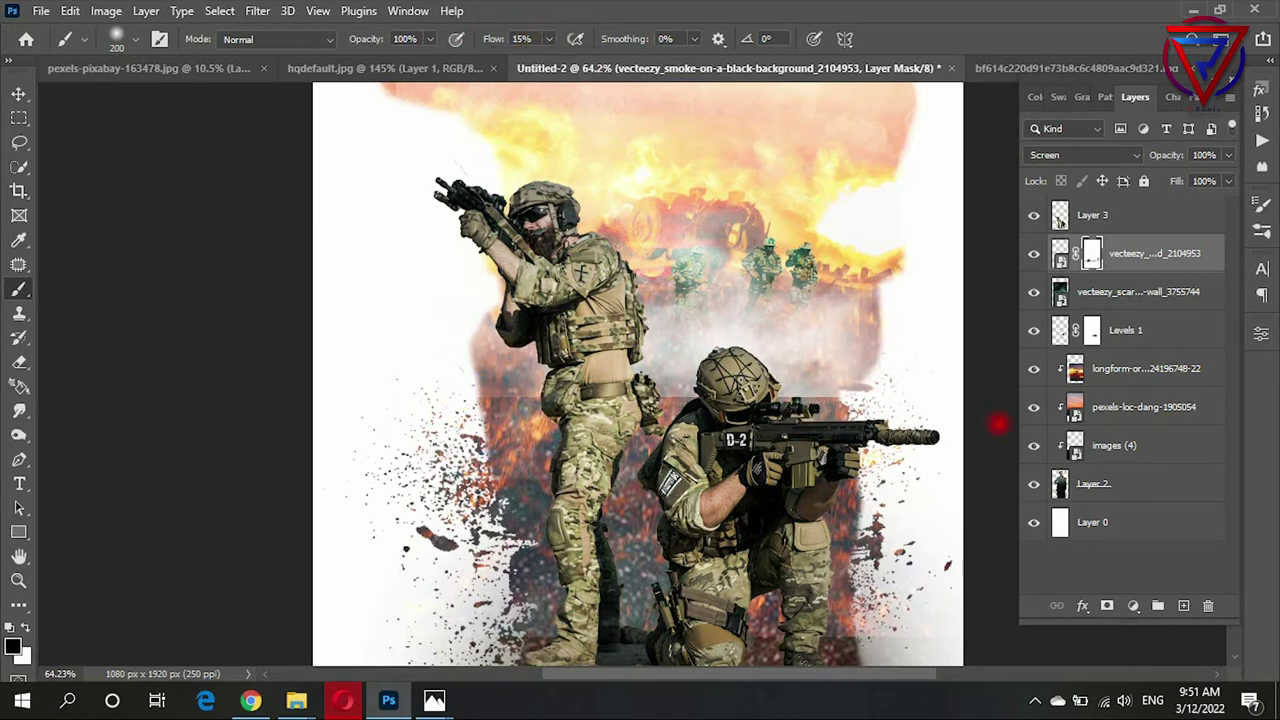
drag(998, 424, 738, 413)
scroll(470, 340, up, 1)
scroll(486, 266, down, 3)
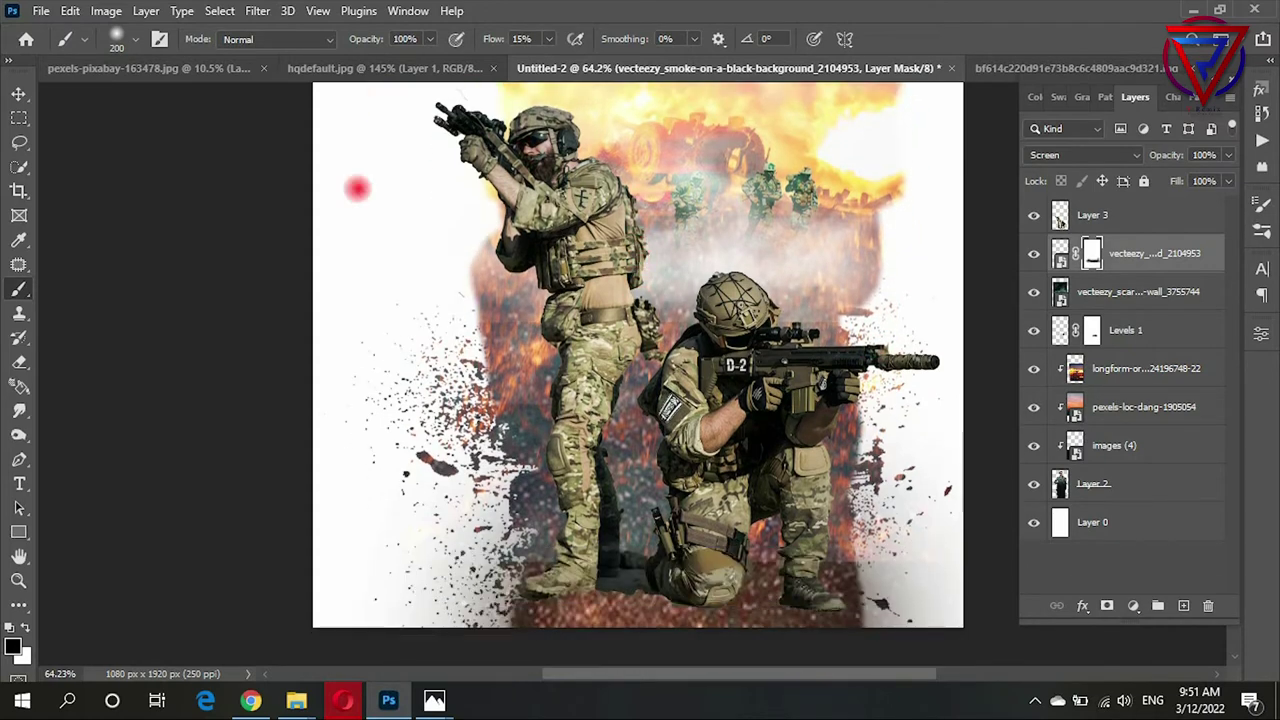
key(v)
click(1138, 253)
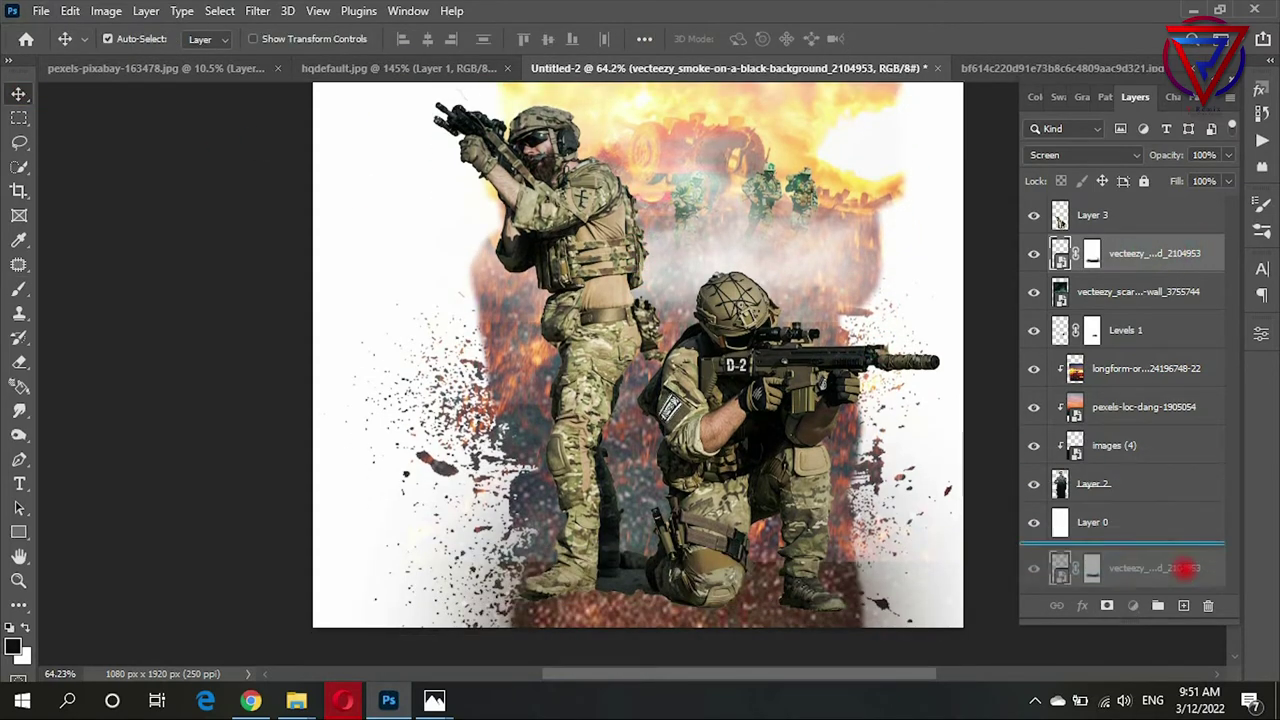
Step: Duplicate the smoke layer twice to the top, shifting the copies down and right
mouse_move(1175, 253)
mouse_down()
mouse_move(1183, 605)
mouse_move(1160, 209)
mouse_up()
key(ctrl+minus)
key(ctrl+minus)
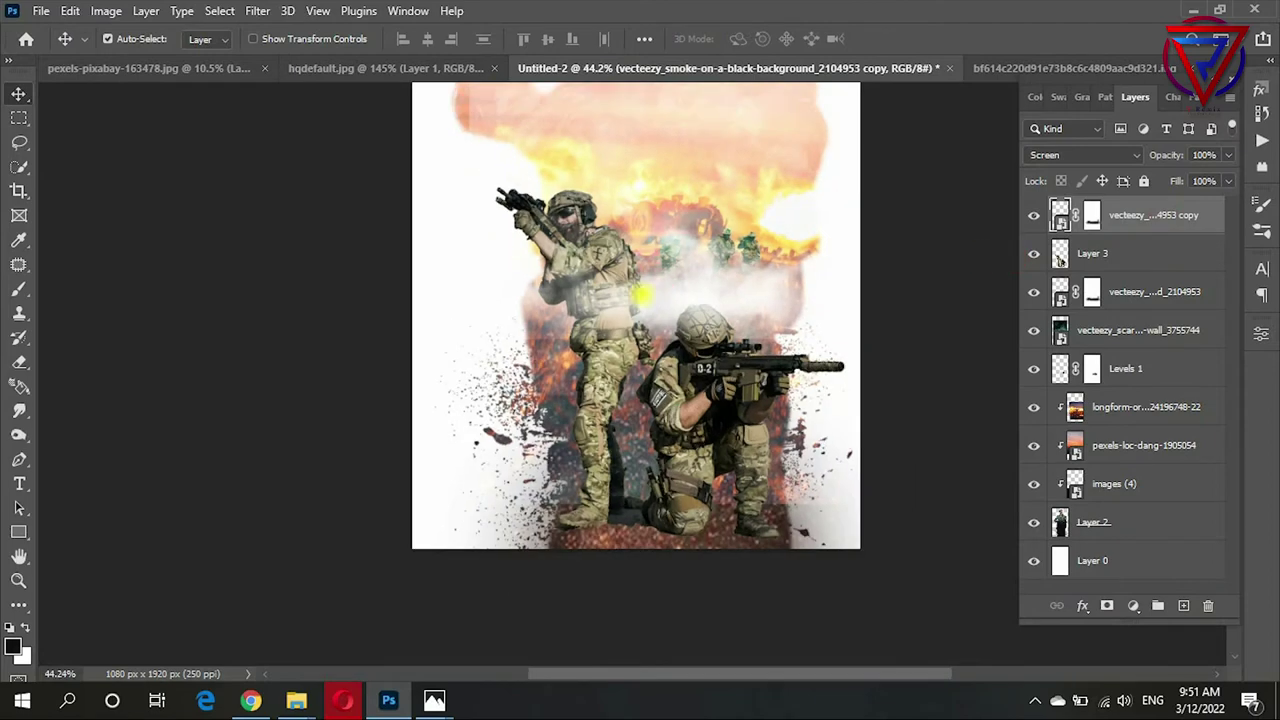
drag(640, 280, 640, 520)
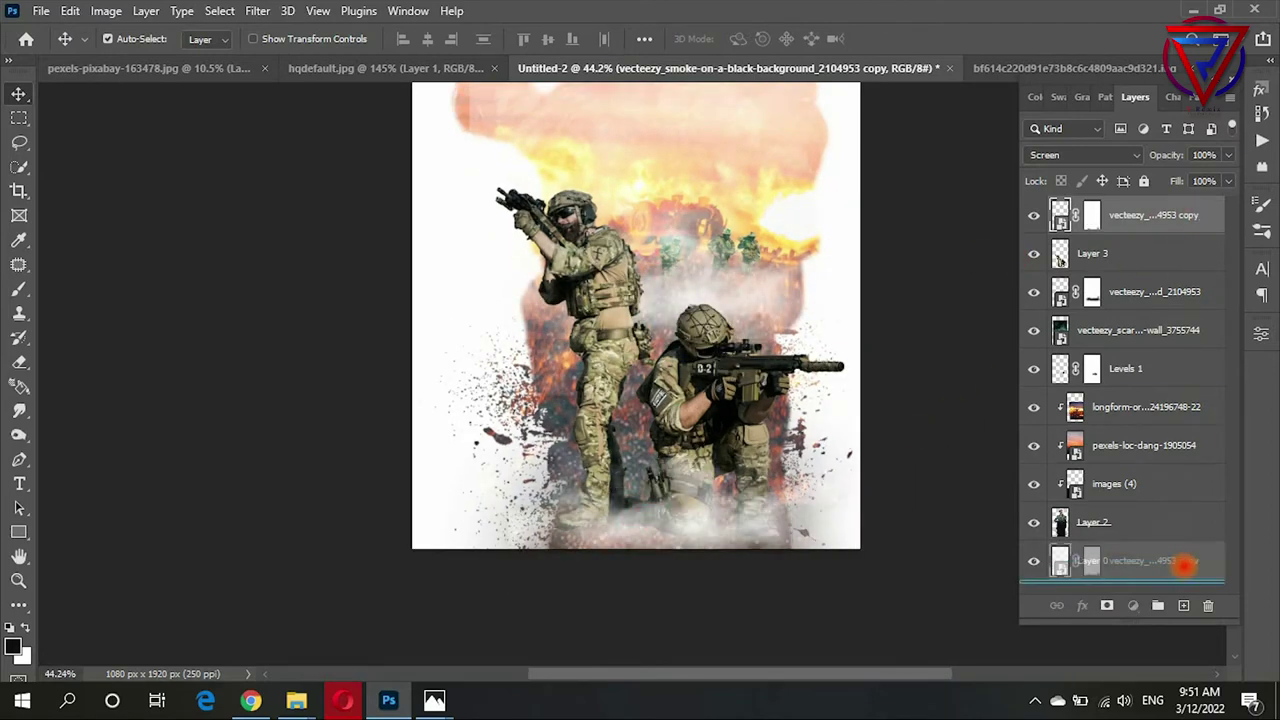
drag(1150, 215, 1183, 605)
drag(643, 515, 697, 522)
Step: Enlarge the first smoke copy to about 304% and lower its opacity
key(alt+bracketleft)
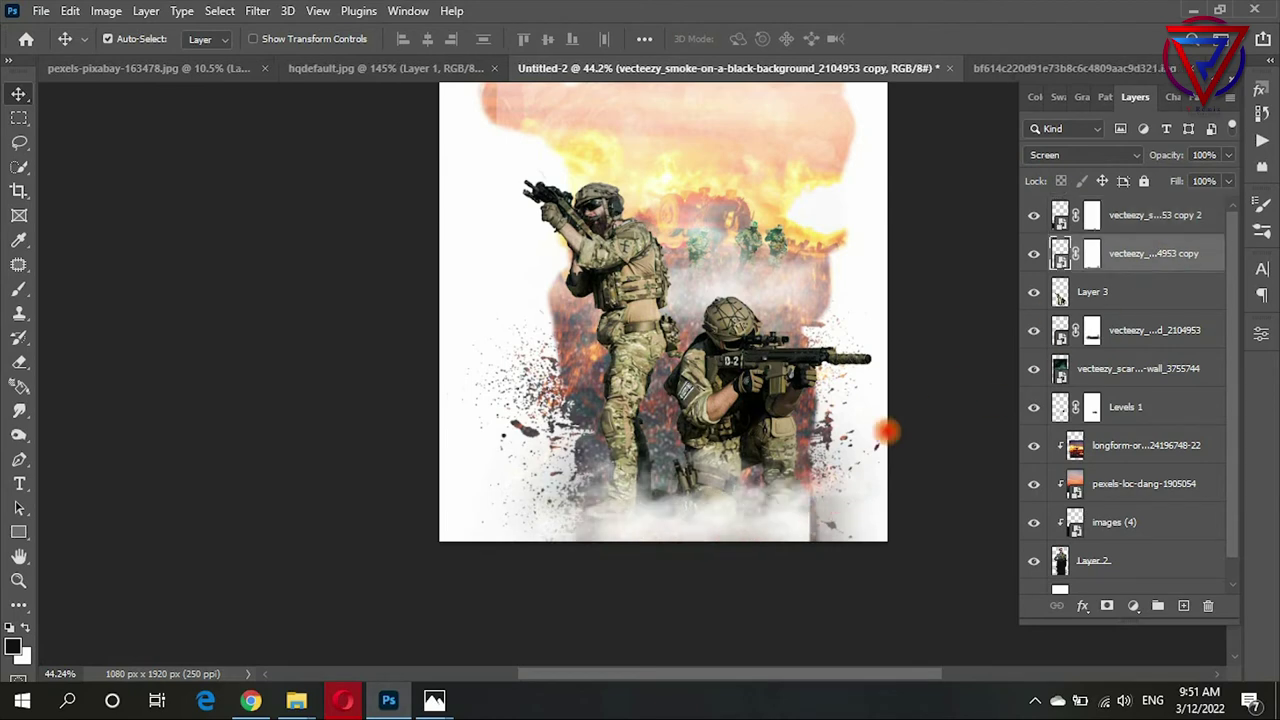
key(ctrl+t)
drag(886, 477, 943, 487)
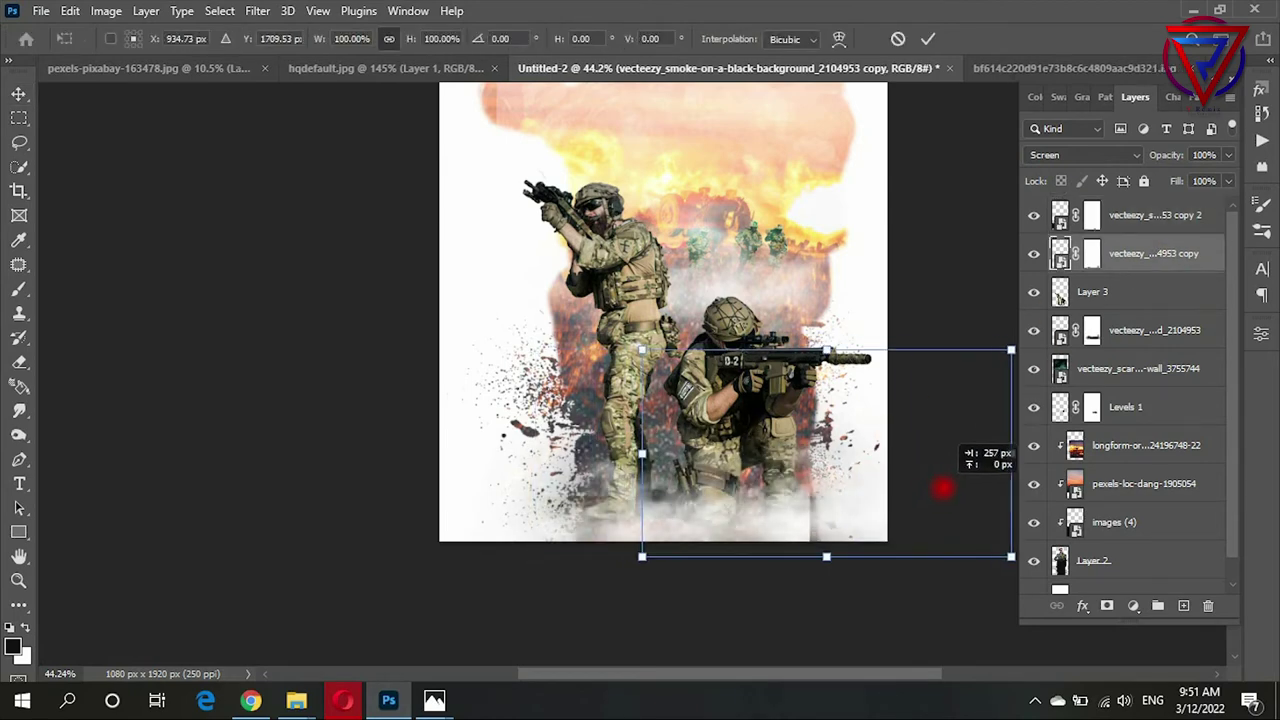
drag(634, 355, 216, 121)
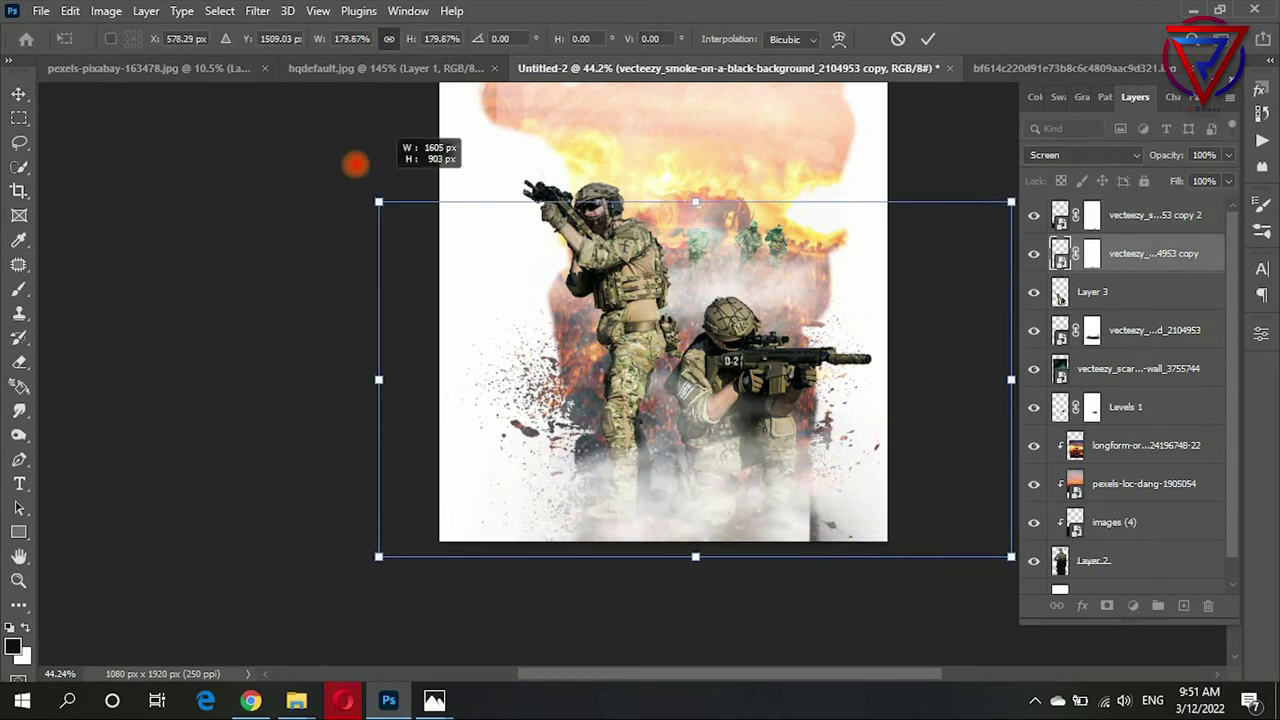
mouse_move(609, 473)
mouse_down()
mouse_move(646, 386)
mouse_move(664, 444)
mouse_up()
drag(281, 314, 535, 330)
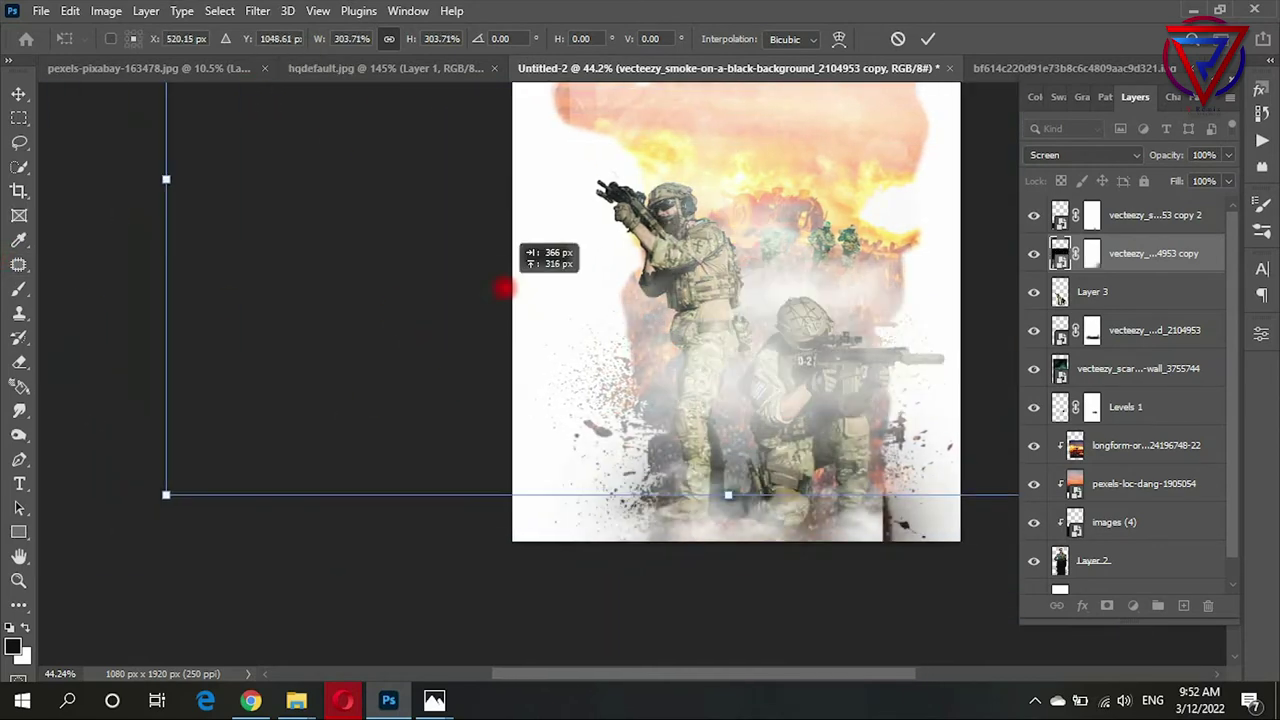
key(Return)
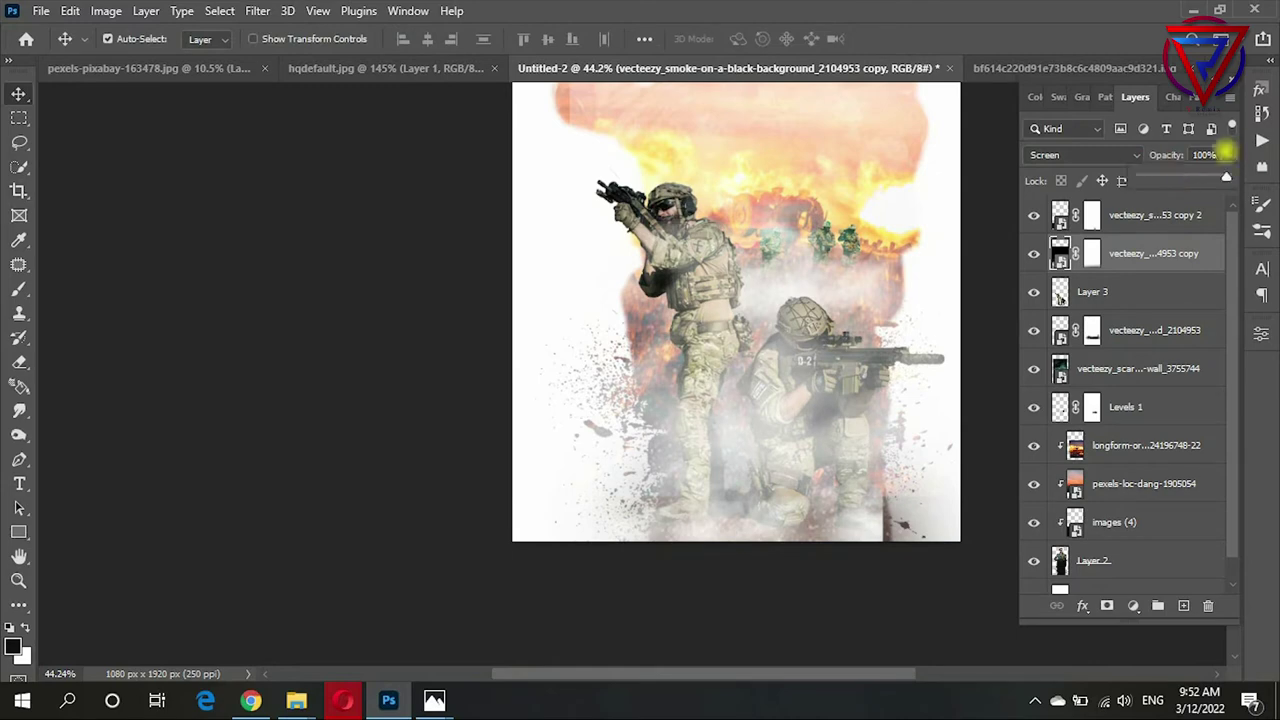
drag(1226, 177, 1185, 177)
Step: Enlarge smoke copy 2 to about 141% and nudge it slightly down
scroll(686, 486, up, 2)
click(1150, 215)
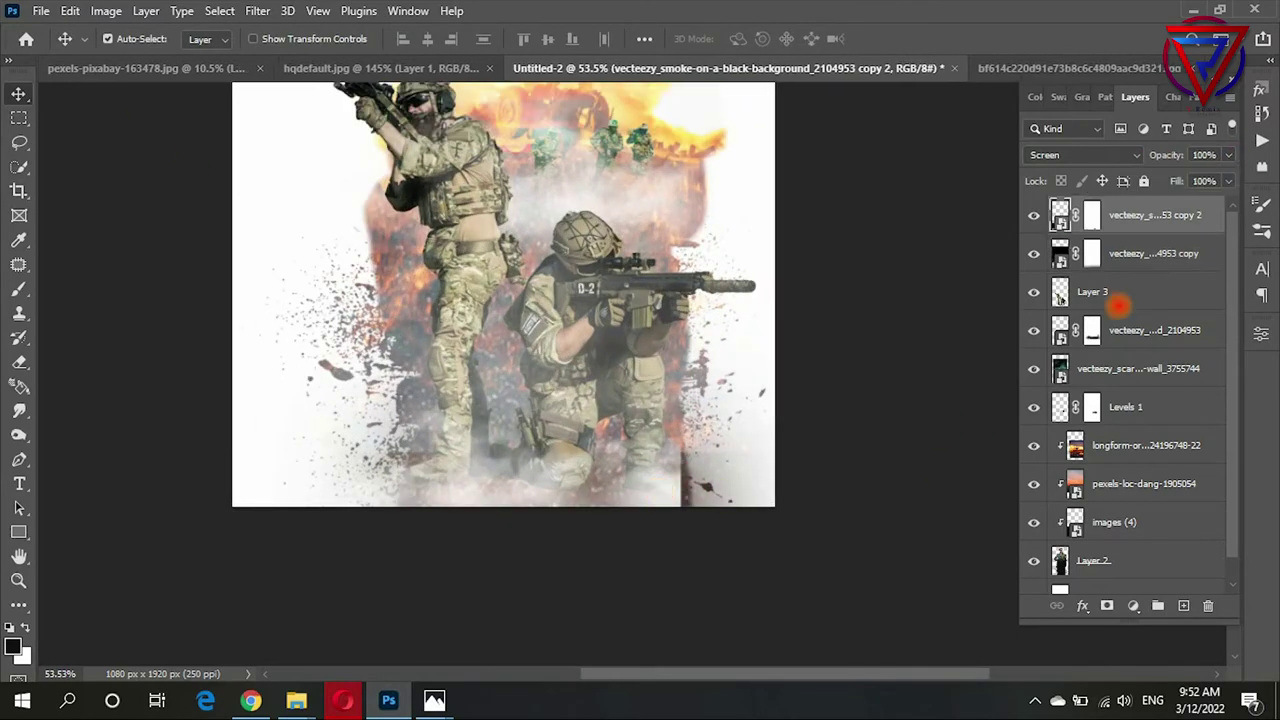
click(1114, 253)
key(ctrl+t)
click(1154, 222)
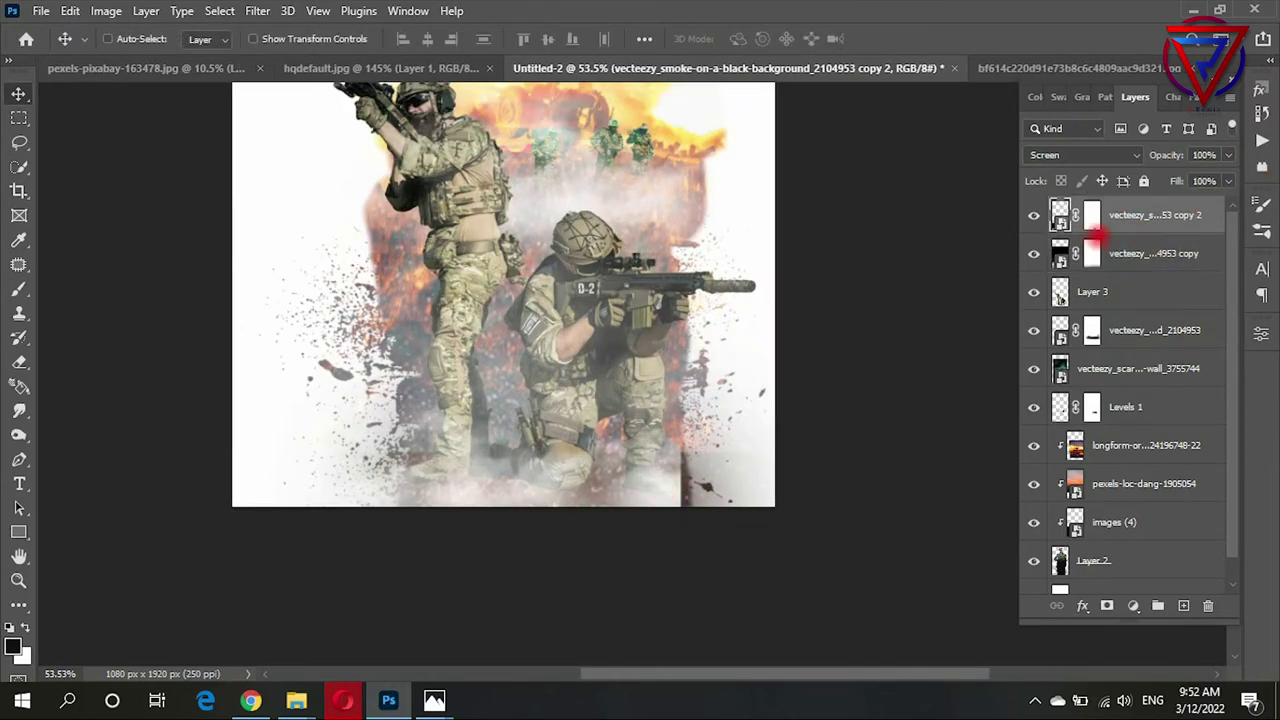
key(ctrl+t)
drag(643, 423, 880, 420)
drag(585, 536, 567, 521)
key(Return)
key(ctrl+0)
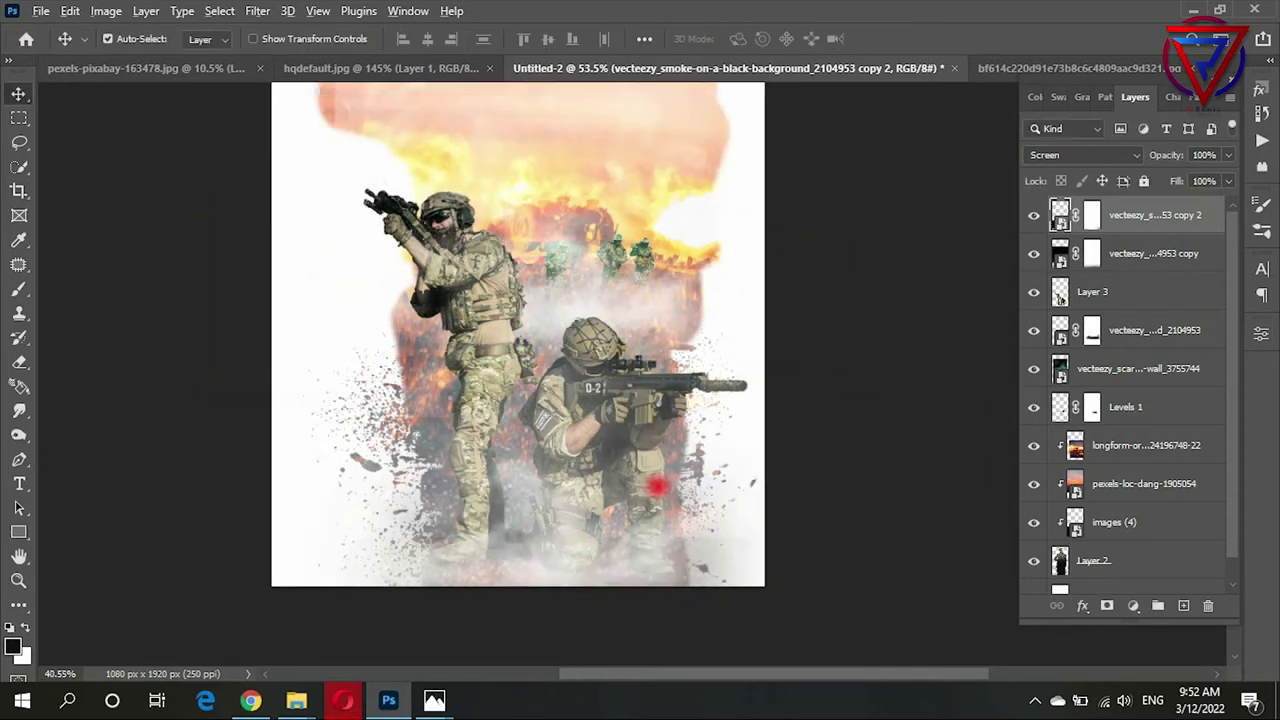
scroll(577, 367, down, 3)
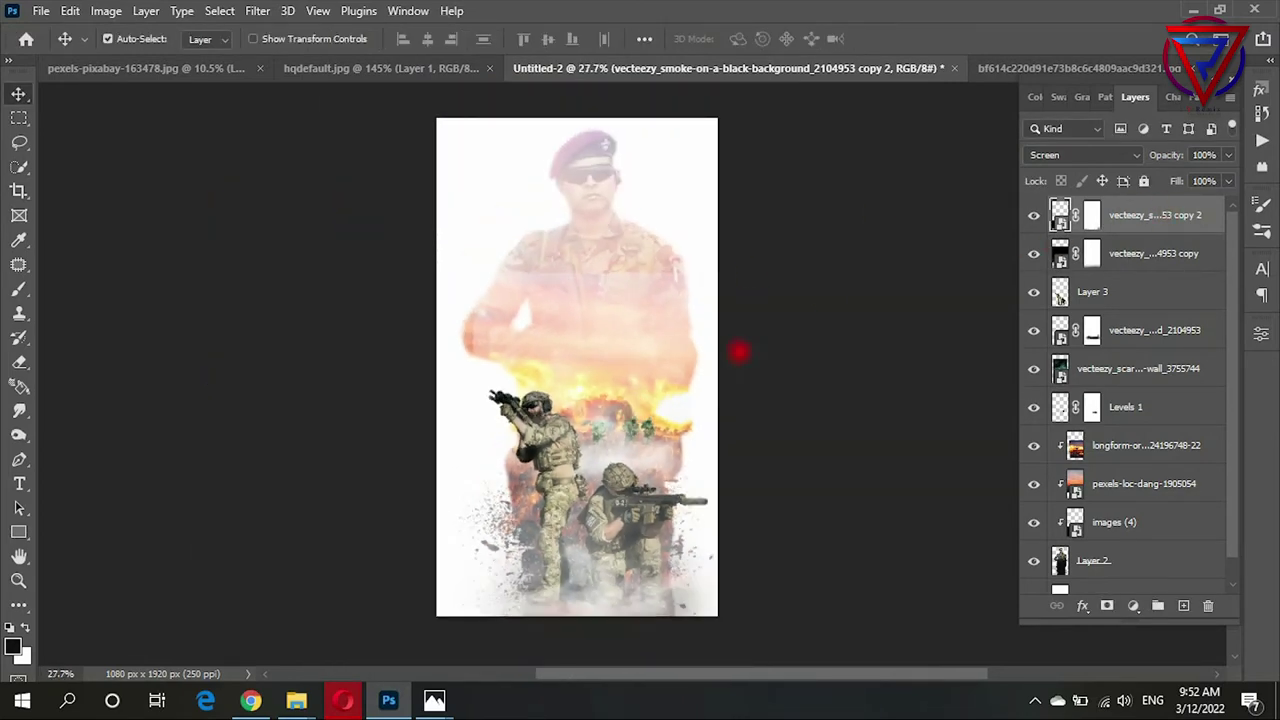
scroll(738, 352, up, 2)
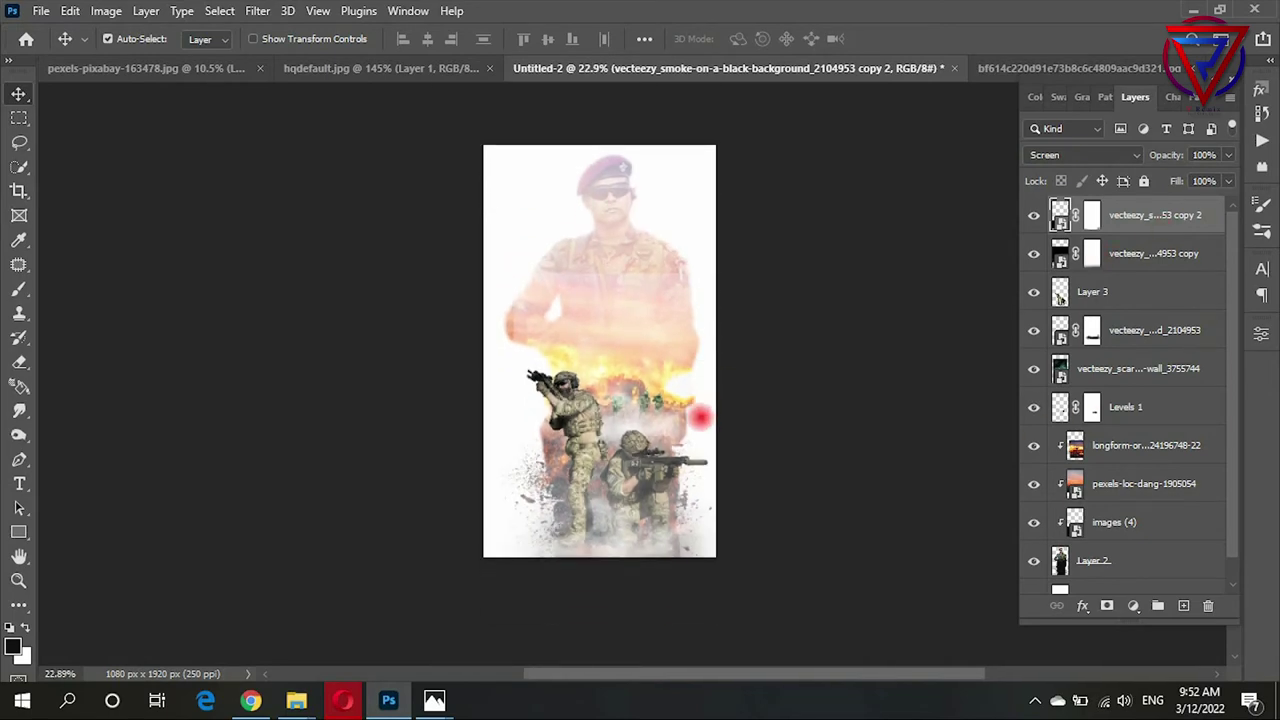
scroll(628, 418, up, 3)
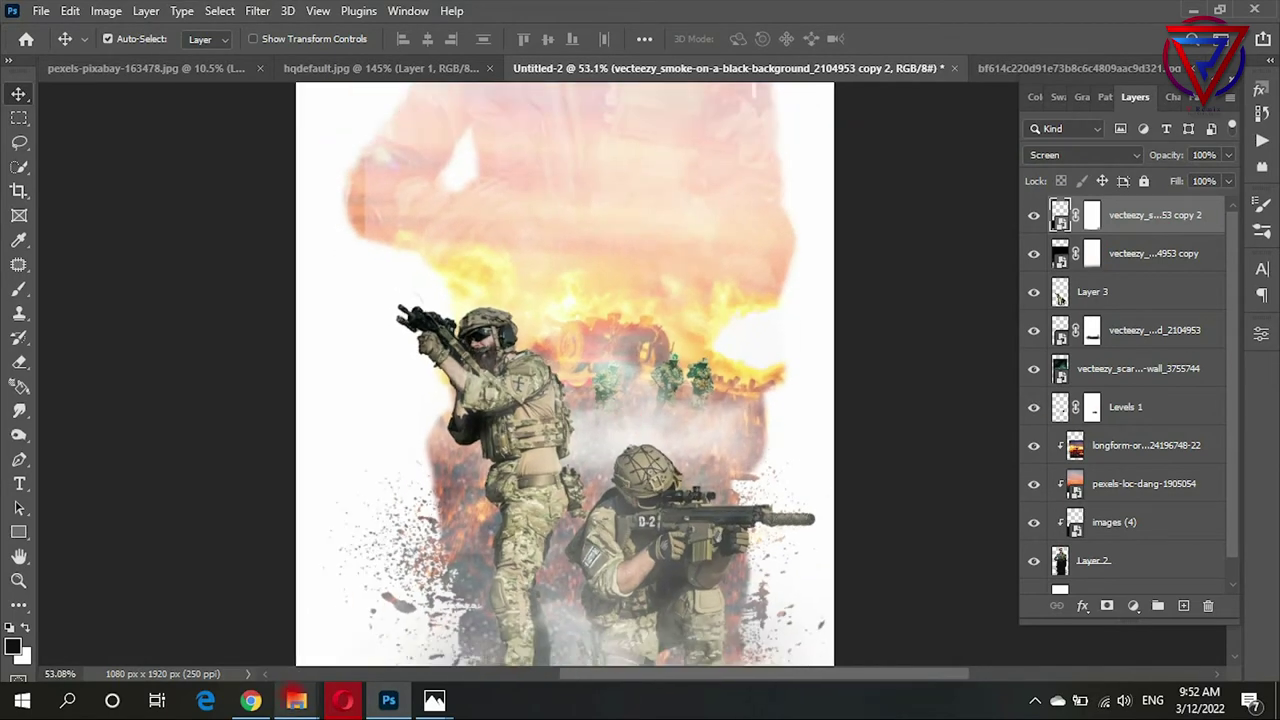
Step: Drag Sparks 2 from New folder (2) onto the poster and rotate it about 180°
mouse_move(296, 701)
click(163, 606)
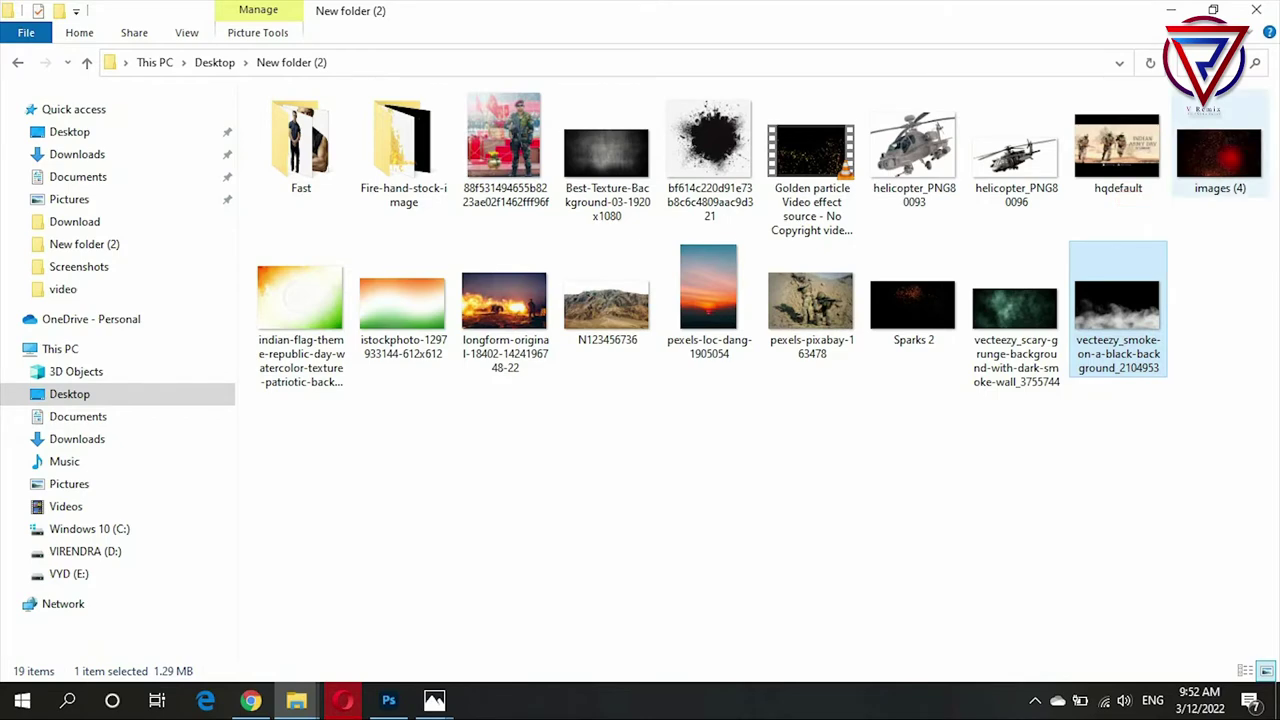
mouse_move(912, 305)
mouse_down()
mouse_move(625, 515)
mouse_move(643, 457)
mouse_up()
scroll(720, 443, down, 2)
mouse_move(790, 440)
mouse_down()
mouse_move(510, 605)
mouse_move(745, 397)
mouse_move(1014, 423)
mouse_up()
Step: Widen the sparks image, blend it with Color Dodge and reposition it lower left
drag(837, 402, 737, 418)
click(1101, 151)
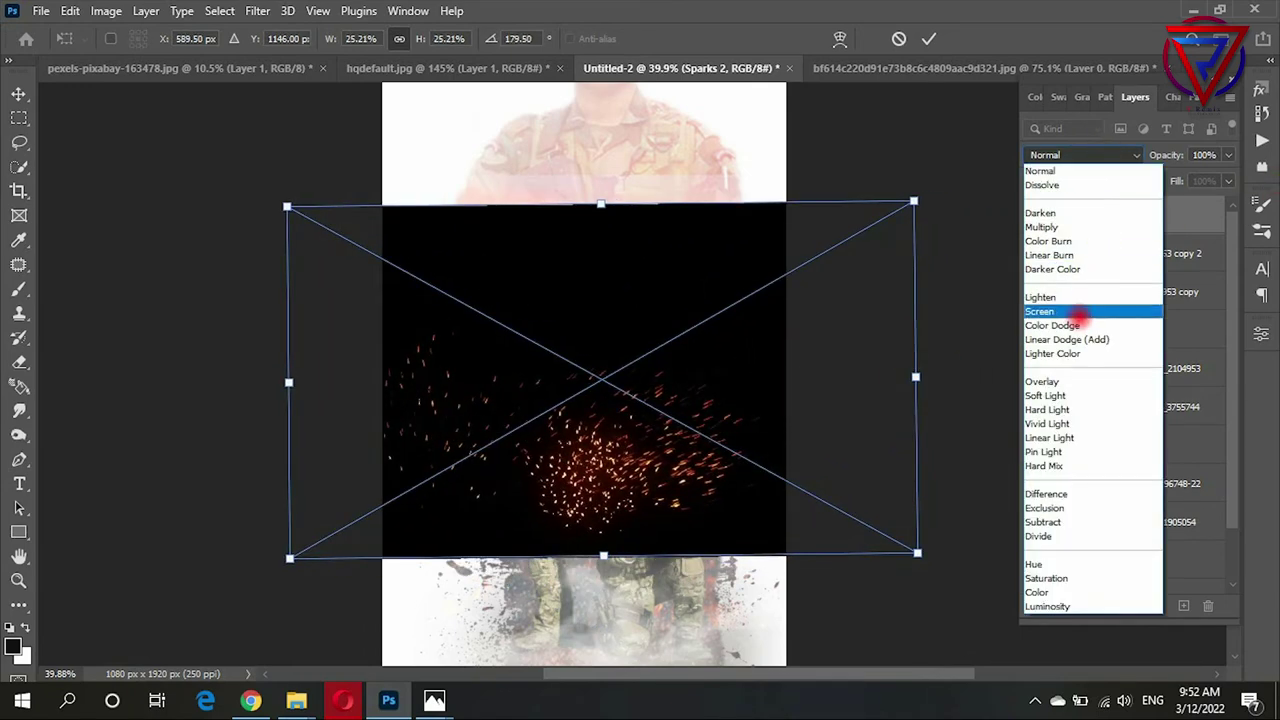
click(1090, 312)
mouse_move(806, 399)
mouse_down()
mouse_move(793, 414)
mouse_move(770, 300)
mouse_up()
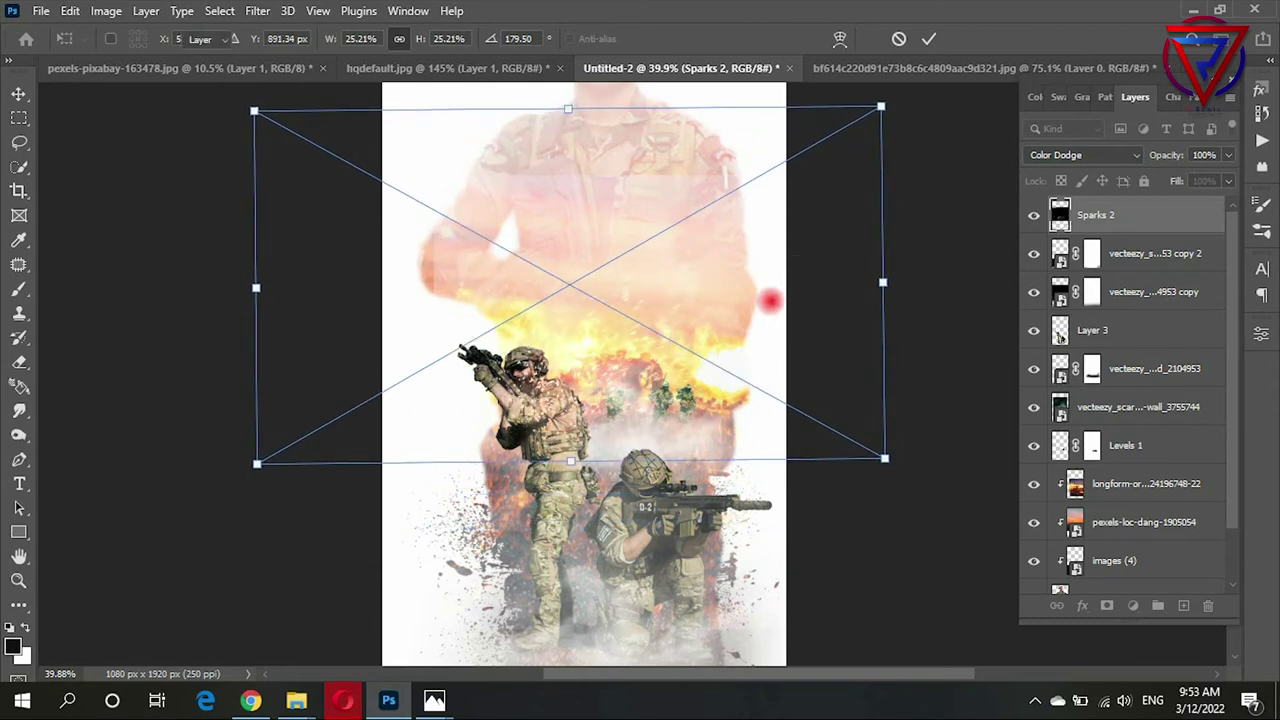
key(Return)
Step: Move Sparks 2 below Levels 1, then enlarge it and shift it up and left
drag(1156, 228, 1168, 448)
key(ctrl+t)
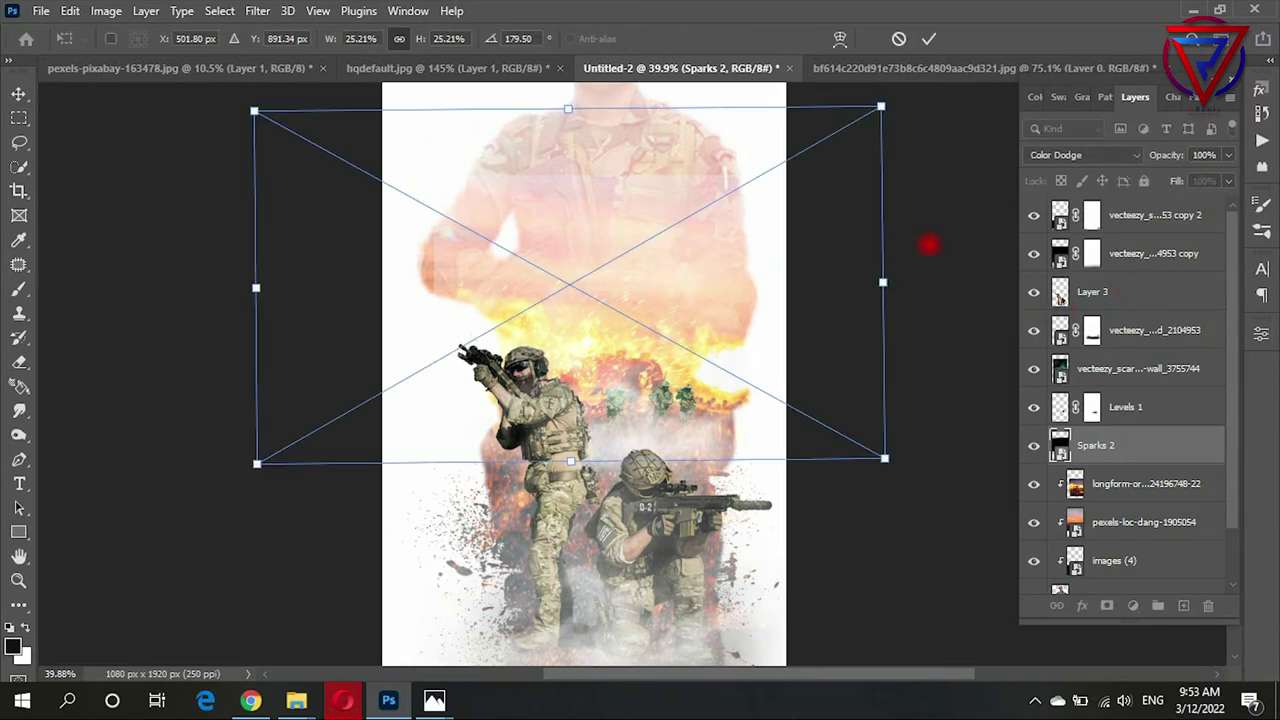
drag(880, 286, 986, 306)
mouse_move(843, 289)
mouse_down()
mouse_move(835, 260)
mouse_move(809, 249)
mouse_up()
key(Return)
Step: Duplicate the sparks as Sparks 2 copy, enlarged to about 37% and shifted left
drag(1100, 445, 1183, 605)
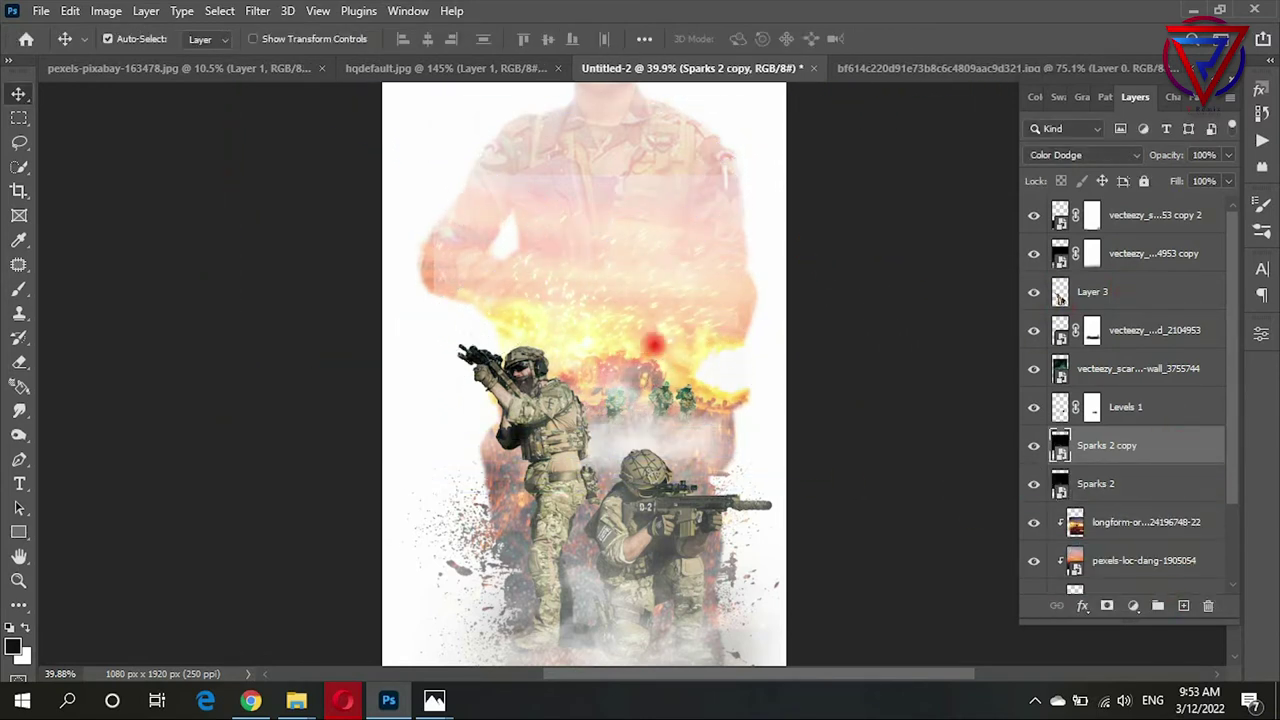
scroll(653, 344, down, 2)
key(ctrl+t)
mouse_move(666, 249)
mouse_down()
mouse_move(647, 420)
mouse_move(654, 500)
mouse_move(663, 355)
mouse_up()
drag(931, 300, 1045, 265)
mouse_move(885, 330)
mouse_down()
mouse_move(846, 354)
mouse_move(820, 315)
mouse_up()
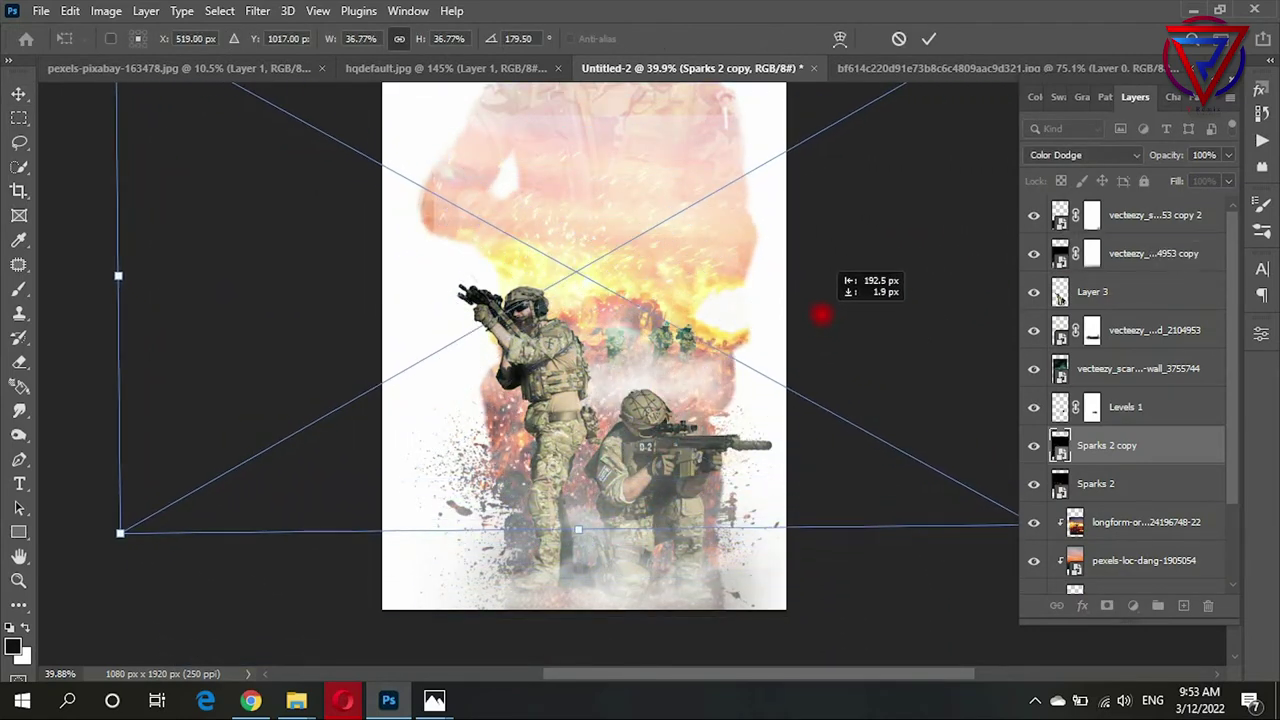
key(Return)
Step: Place the istockphoto tricolour flag image from New folder (2), tilted slightly
scroll(834, 318, down, 2)
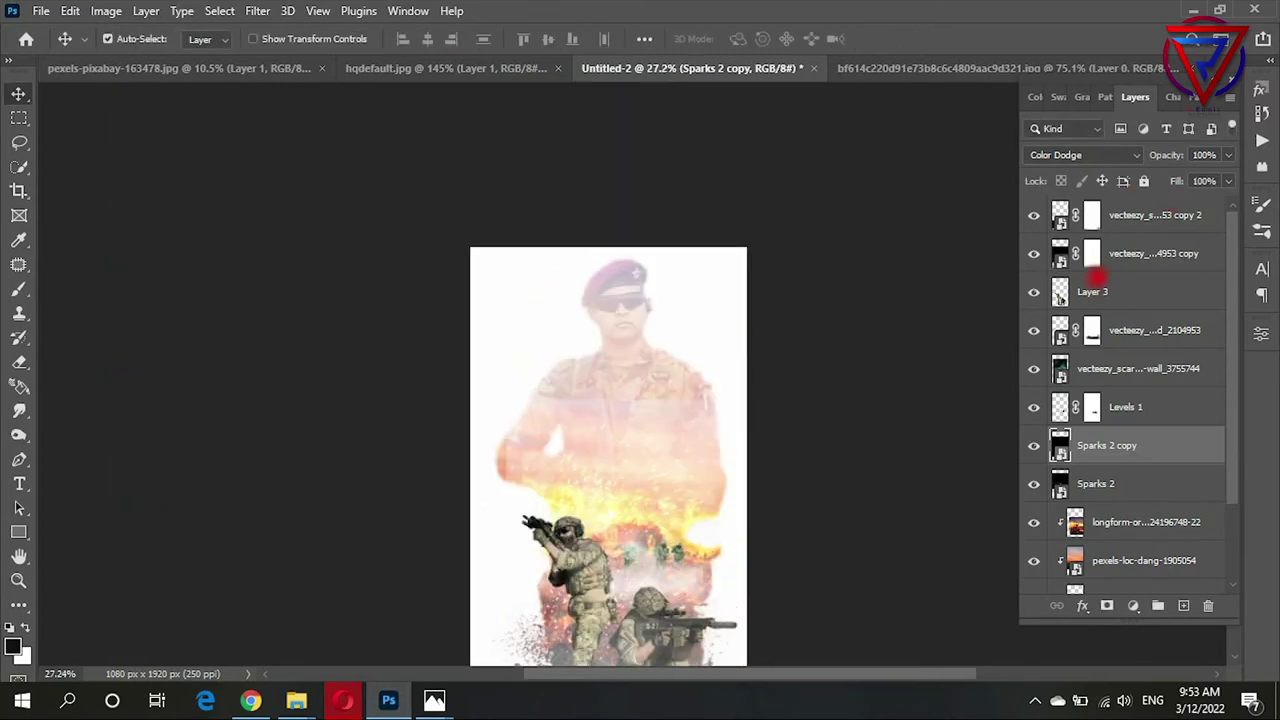
scroll(846, 307, down, 1)
scroll(621, 407, up, 1)
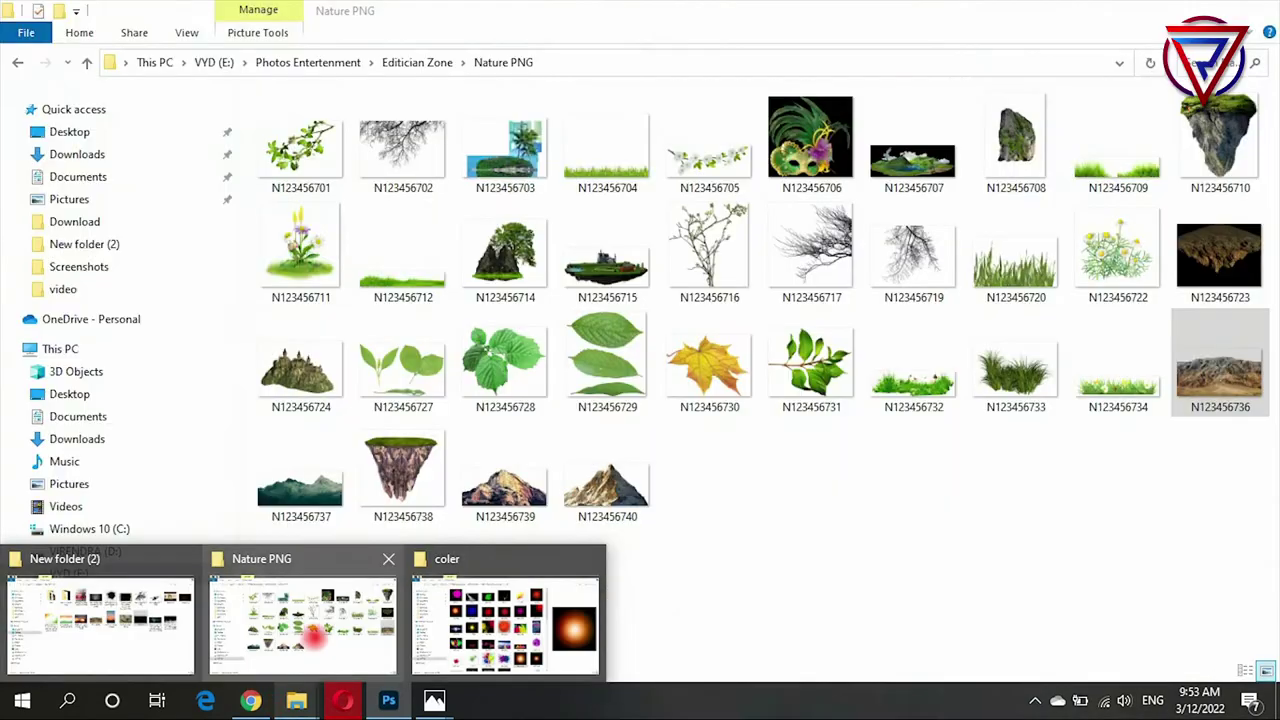
click(122, 596)
drag(402, 303, 640, 360)
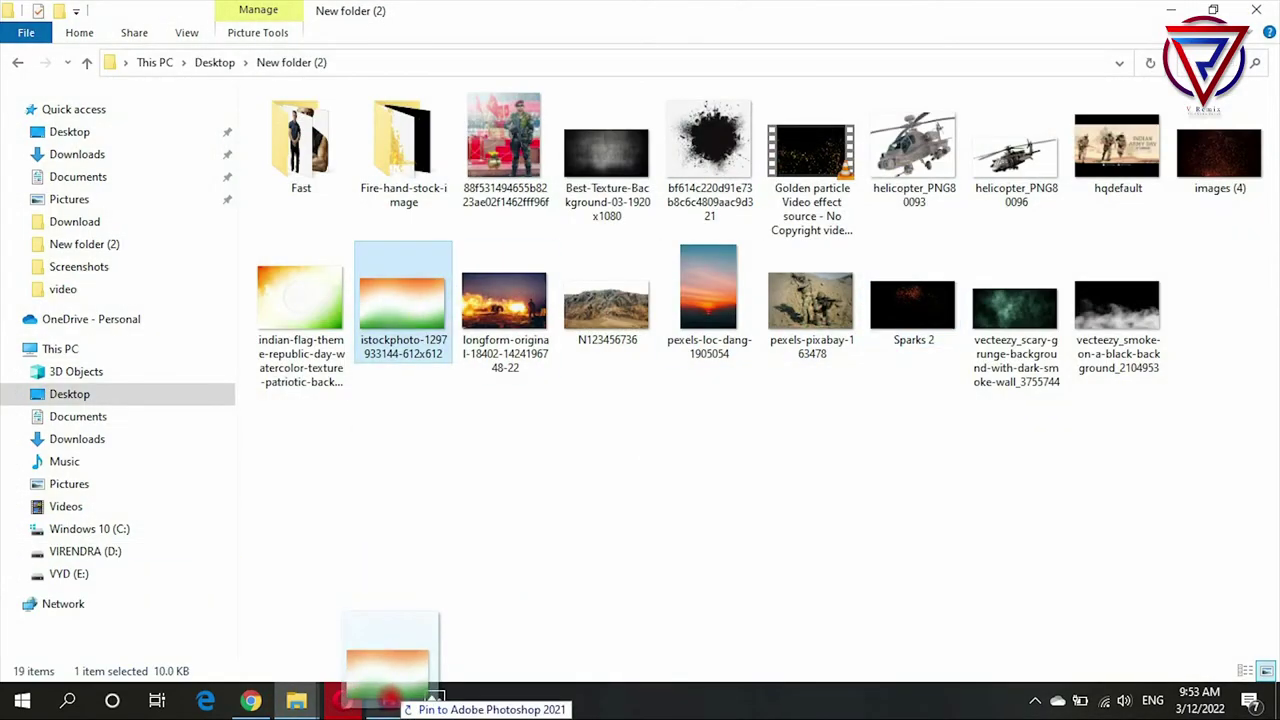
drag(703, 319, 770, 430)
key(Return)
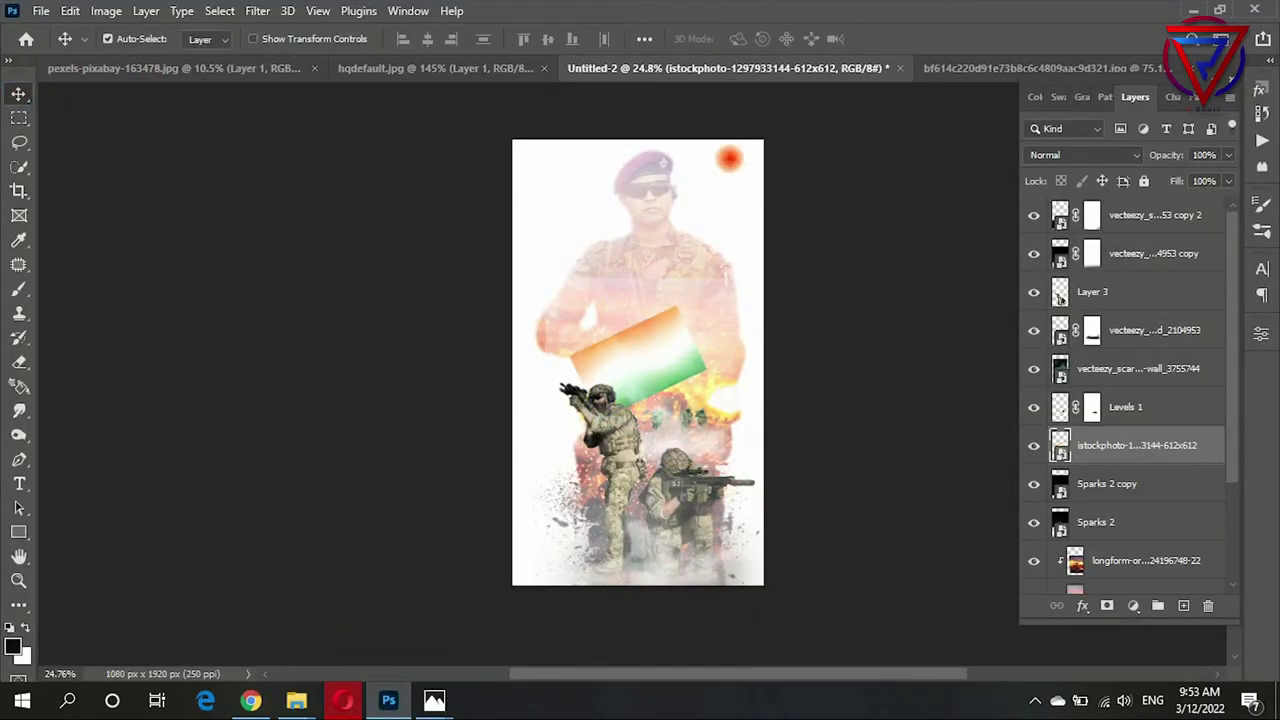
Step: Rotate the tricolour flag image by about 4.7° and view its layer properties
key(ctrl+t)
mouse_move(745, 300)
mouse_down()
mouse_move(754, 349)
mouse_move(700, 363)
mouse_move(843, 380)
mouse_move(903, 355)
mouse_up()
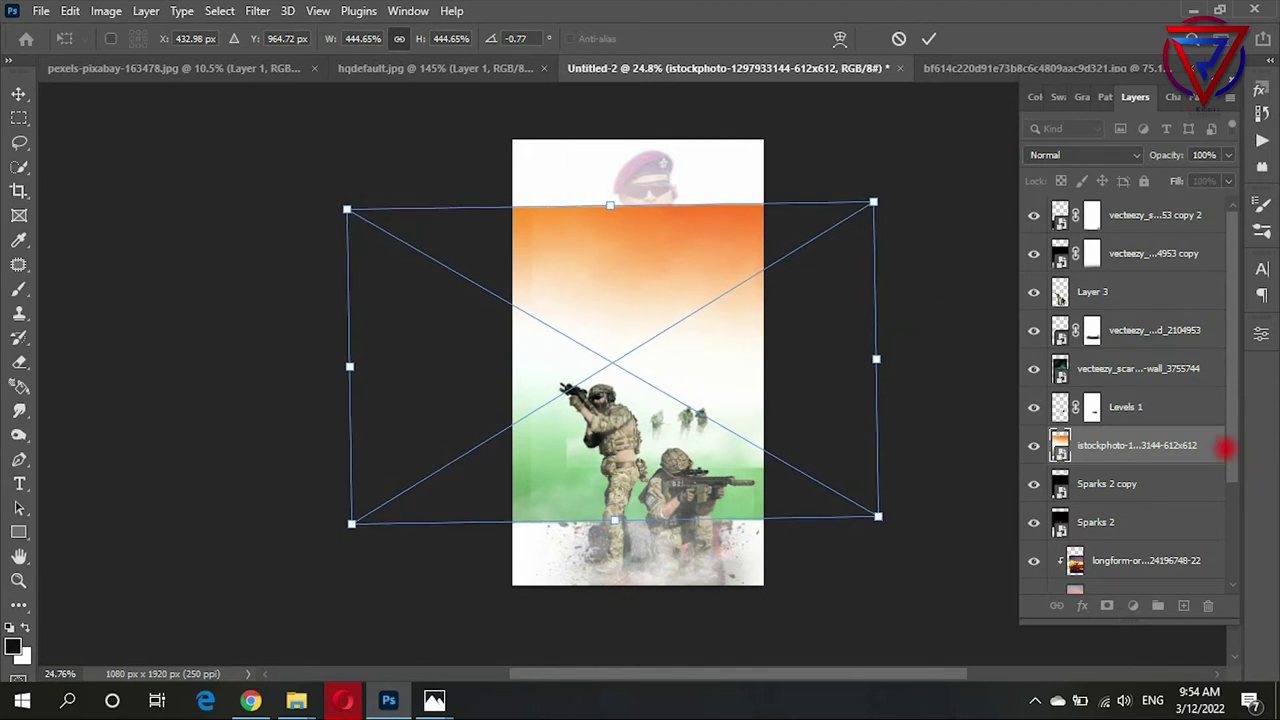
click(1260, 334)
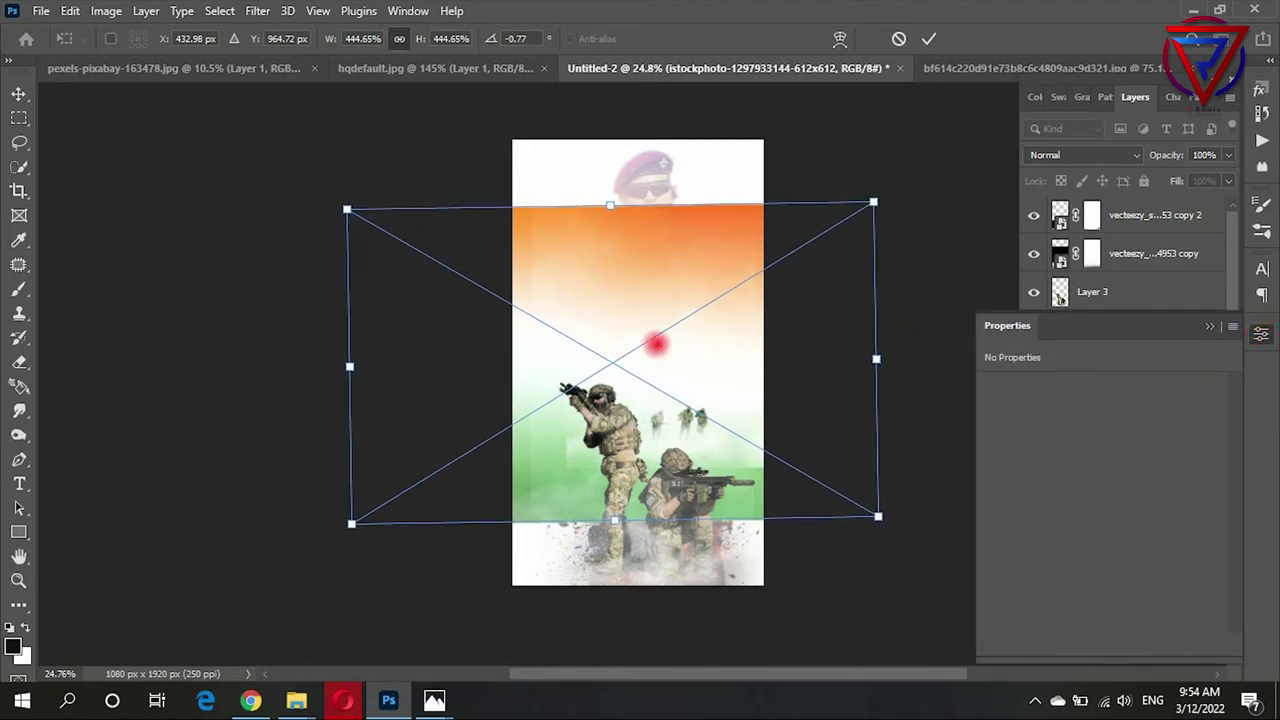
click(1262, 295)
click(1261, 334)
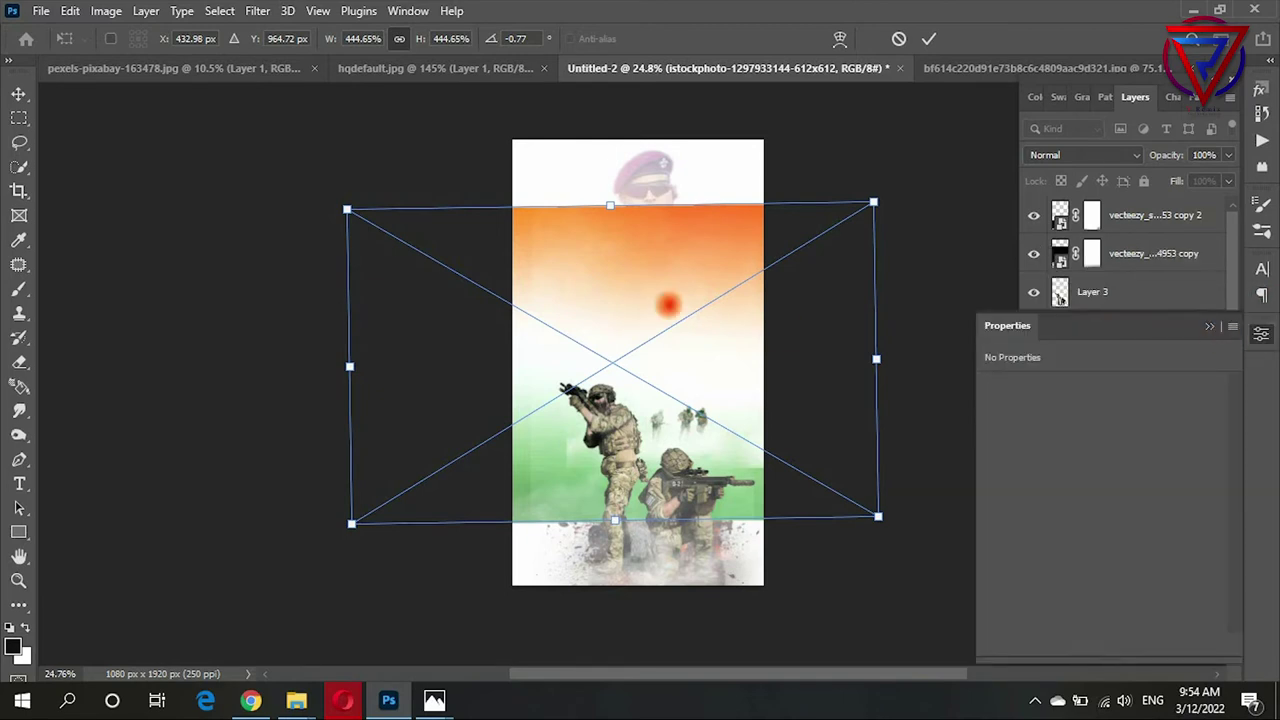
Step: Enlarge the tricolour image to about 630% so it covers the whole canvas
drag(873, 358, 777, 344)
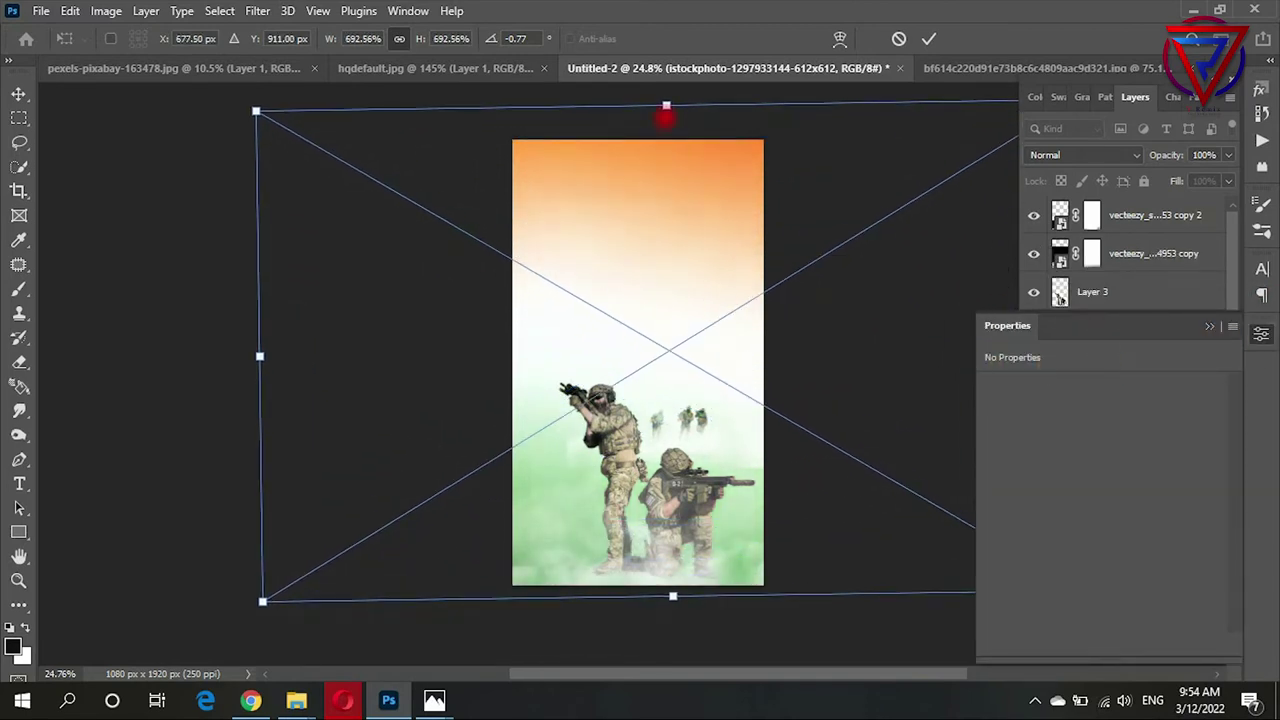
drag(666, 117, 666, 131)
drag(873, 300, 835, 298)
drag(629, 131, 629, 140)
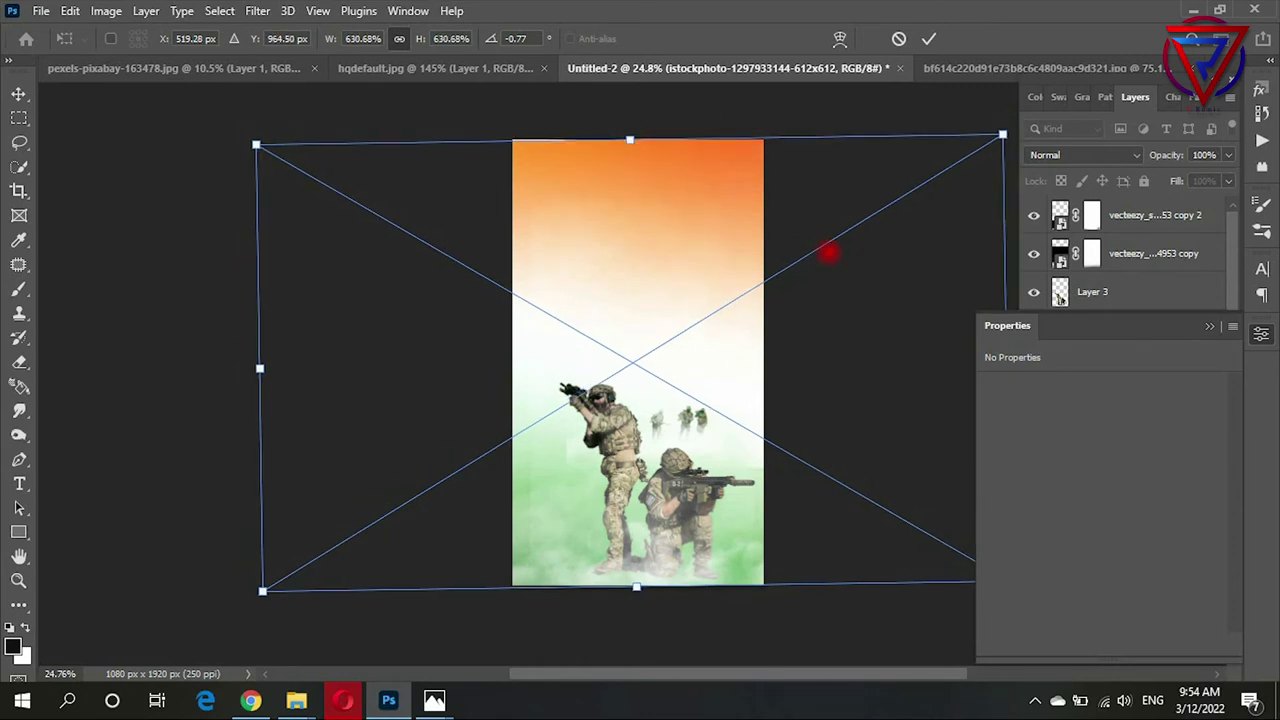
key(Return)
Step: Move the tricolour image layer down to sit just above Layer 0
scroll(489, 426, down, 1)
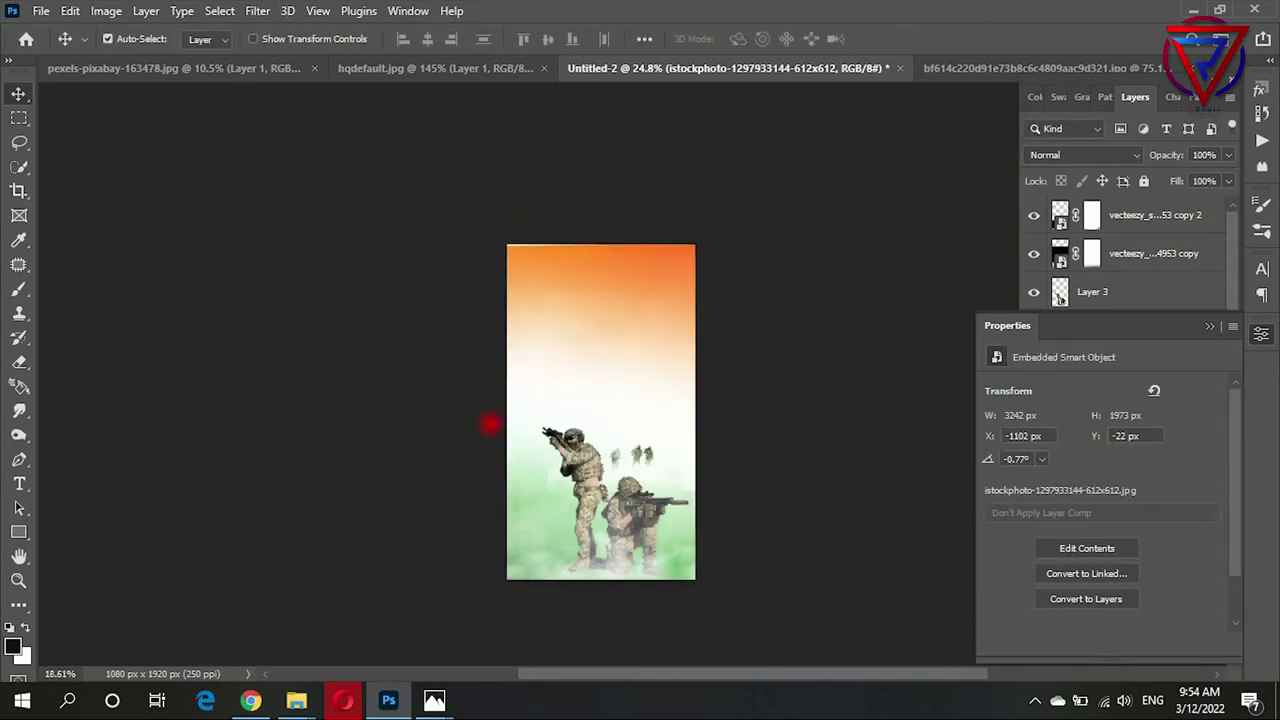
click(1209, 326)
scroll(1137, 377, down, 5)
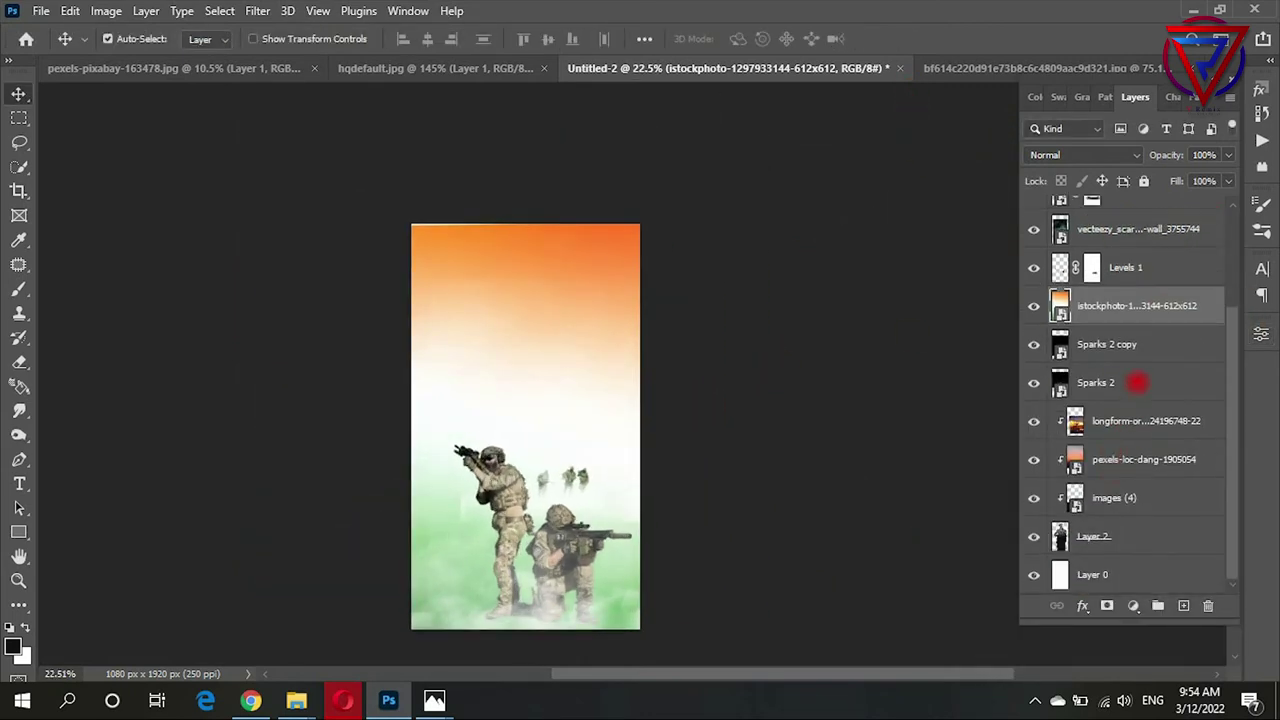
click(1163, 497)
key(ctrl+alt+g)
scroll(850, 377, down, 1)
scroll(850, 377, down, 1)
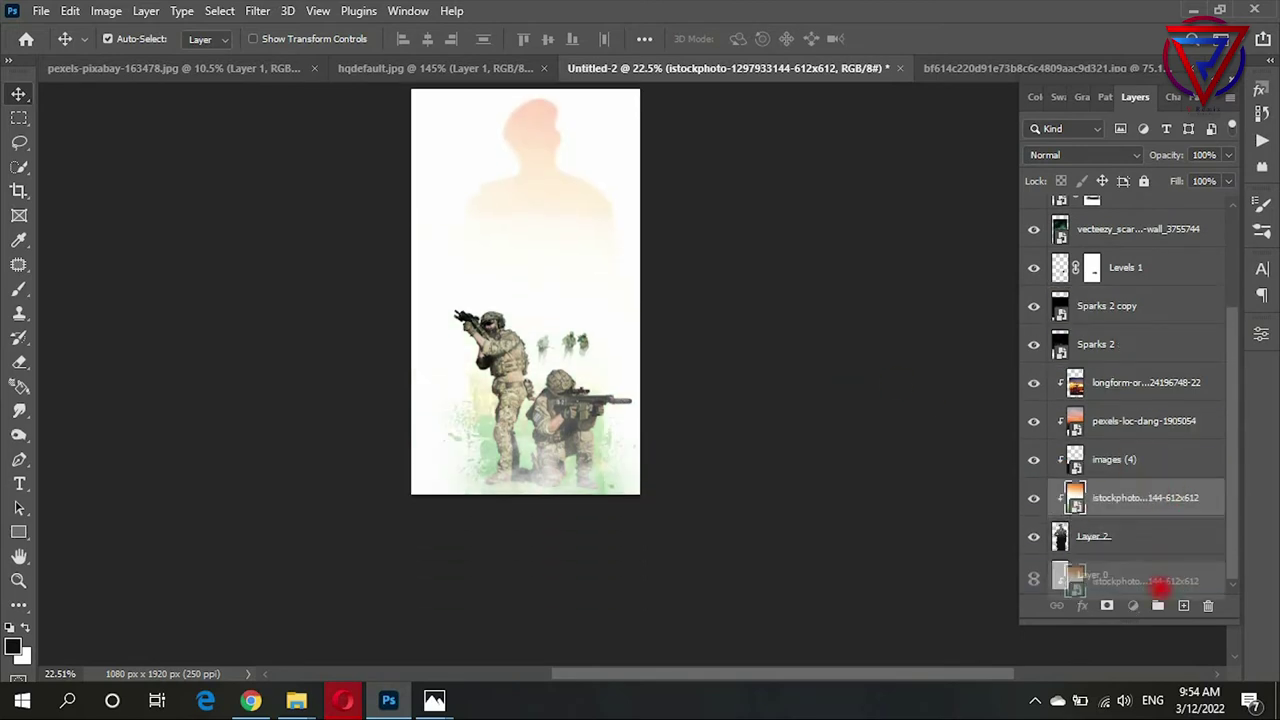
mouse_move(1163, 497)
mouse_down()
mouse_move(1160, 590)
mouse_move(1160, 530)
mouse_up()
scroll(711, 411, up, 1)
scroll(711, 411, up, 1)
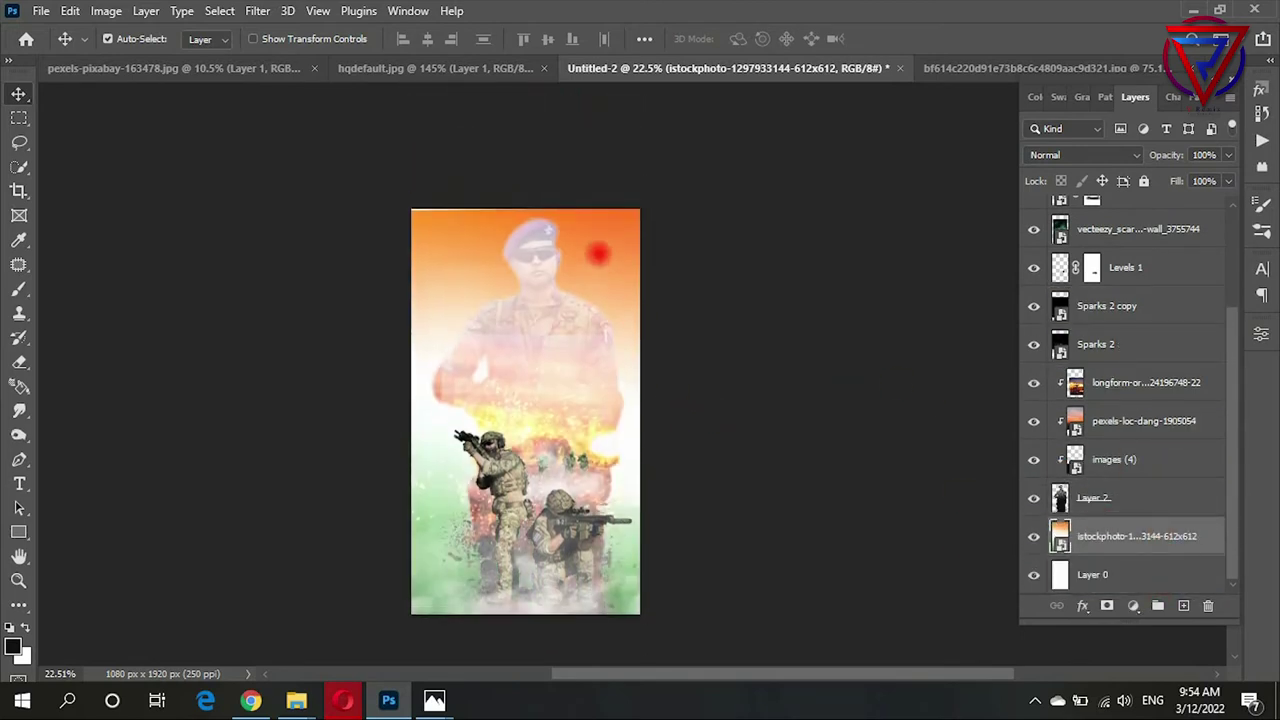
Step: Straighten the tricolour image back to roughly 0° rotation
key(ctrl+t)
drag(908, 410, 909, 409)
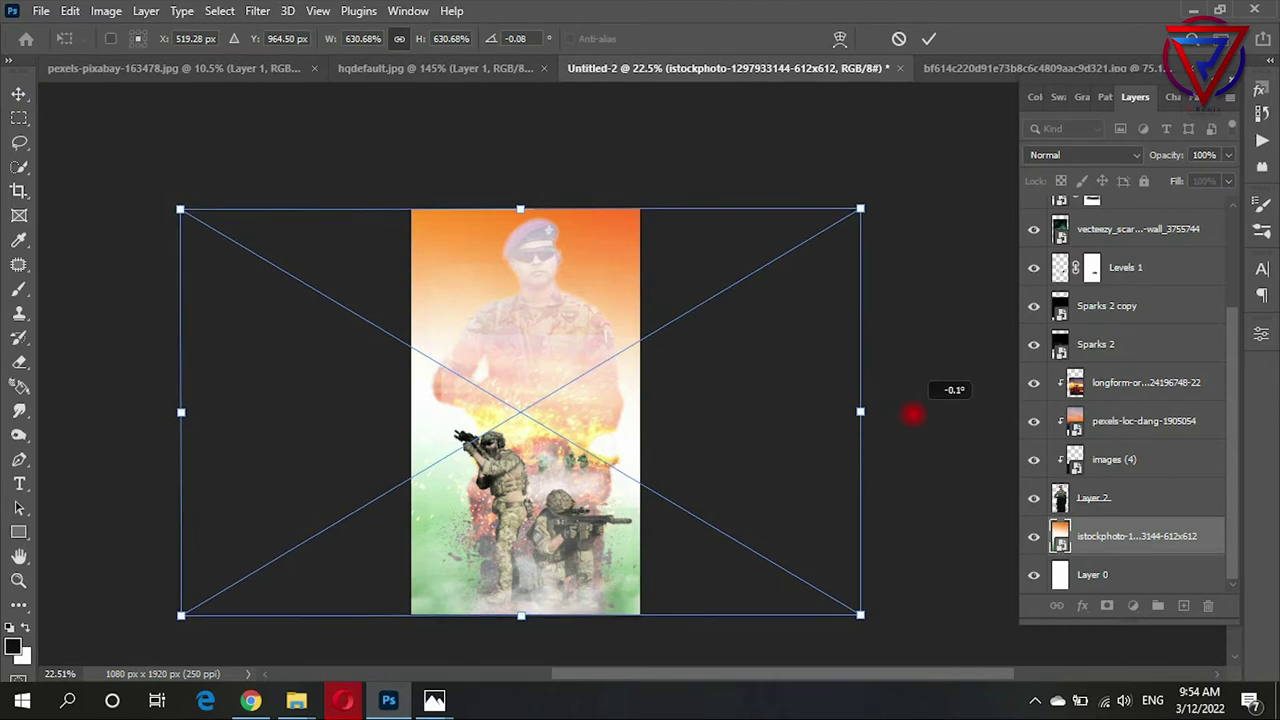
key(Return)
key(ctrl+t)
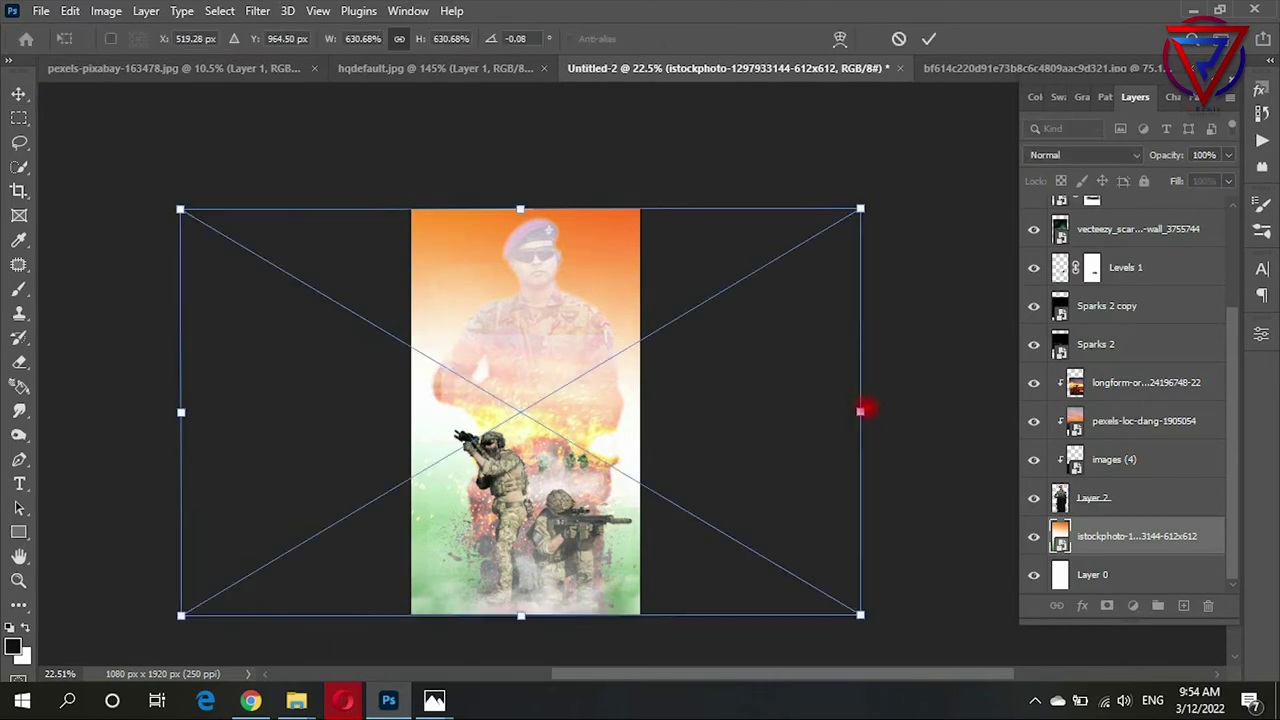
key(Return)
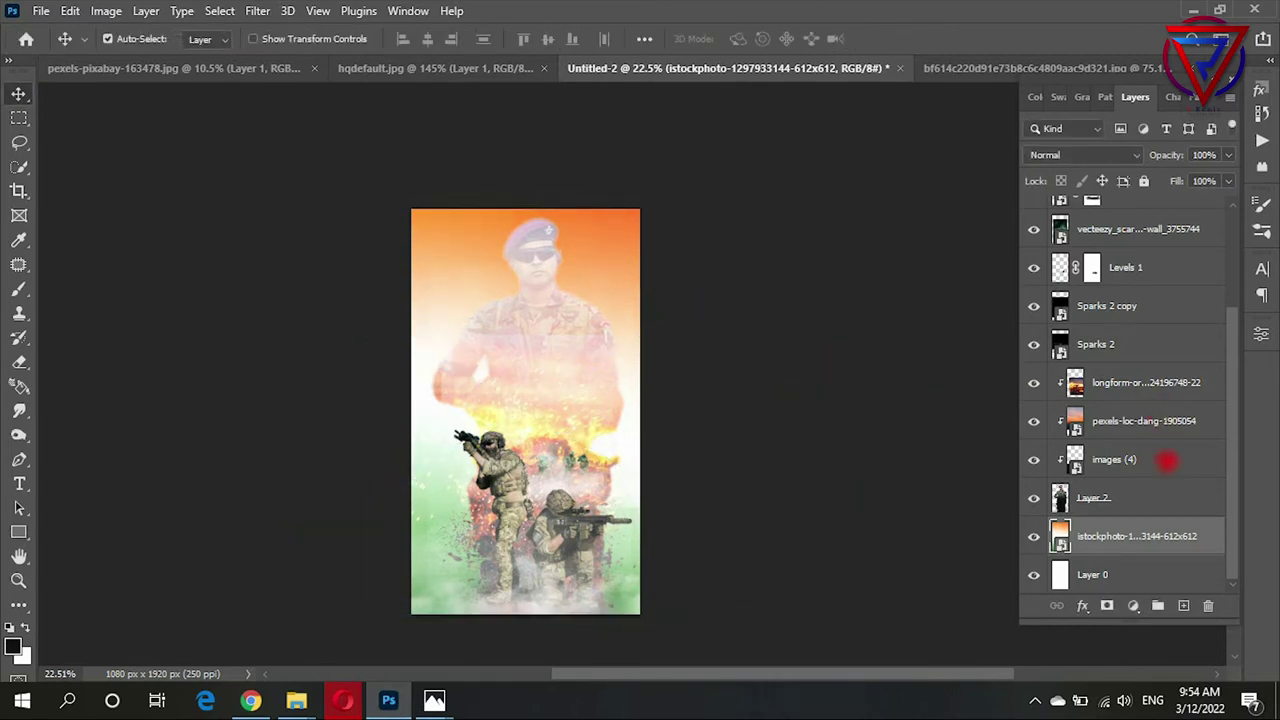
click(1126, 492)
scroll(1149, 479, up, 3)
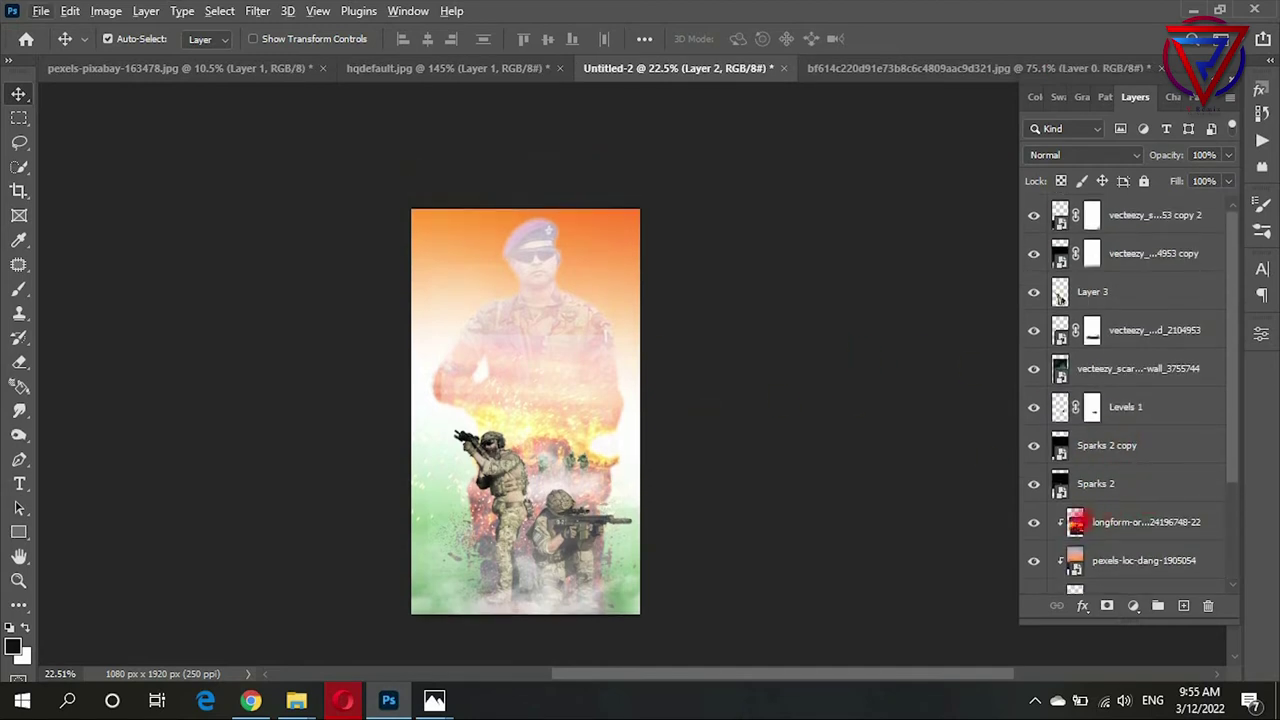
click(1182, 522)
key(ctrl+t)
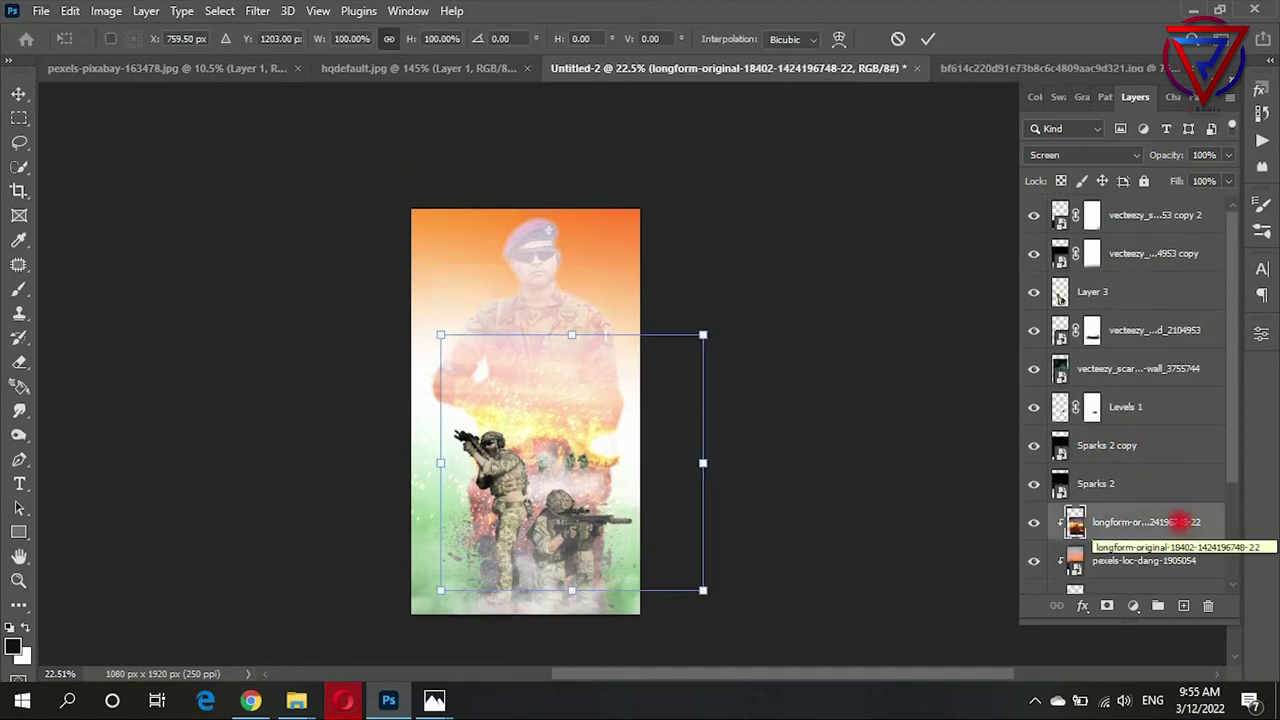
click(826, 351)
scroll(540, 230, up, 2)
scroll(600, 457, down, 1)
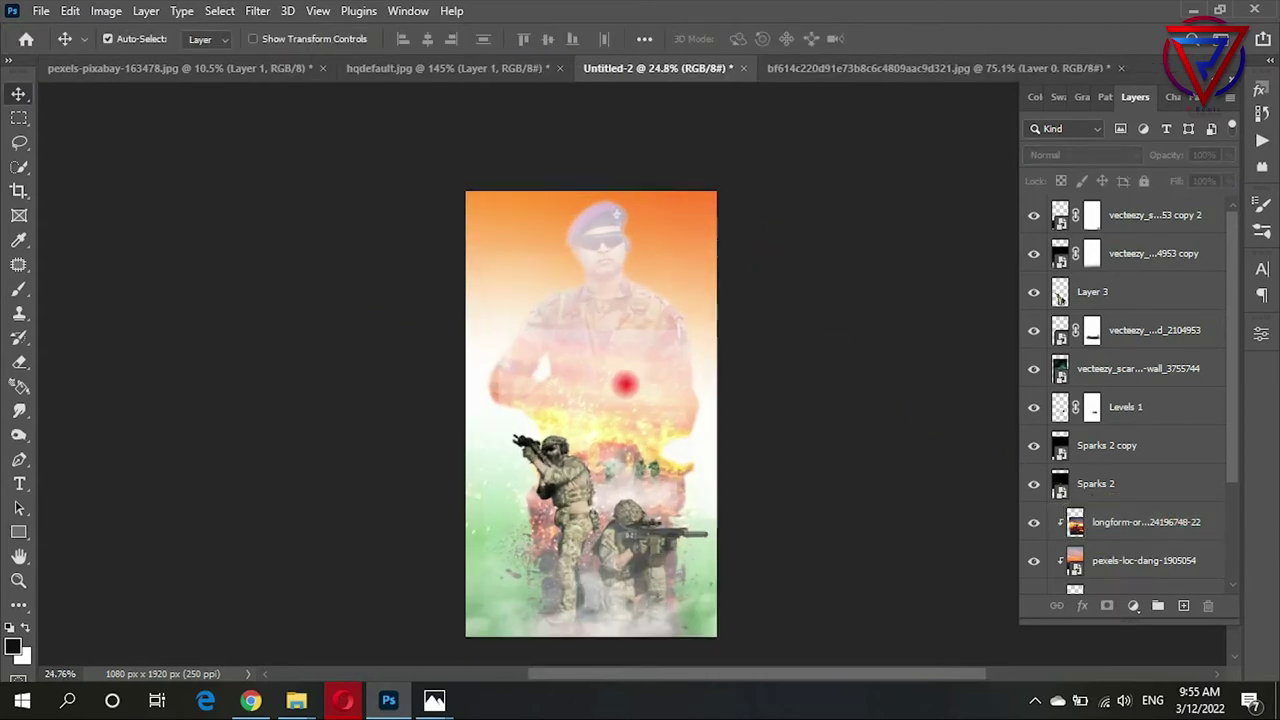
scroll(683, 434, down, 1)
scroll(625, 400, up, 1)
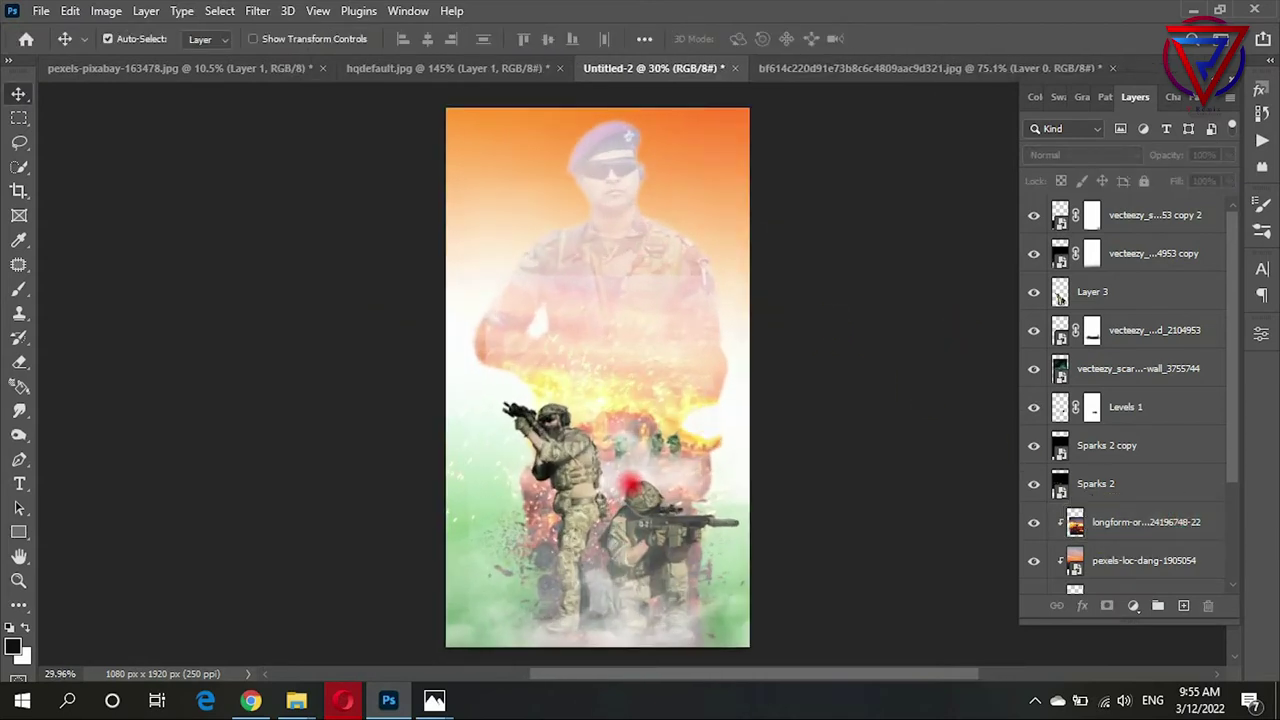
scroll(630, 480, down, 1)
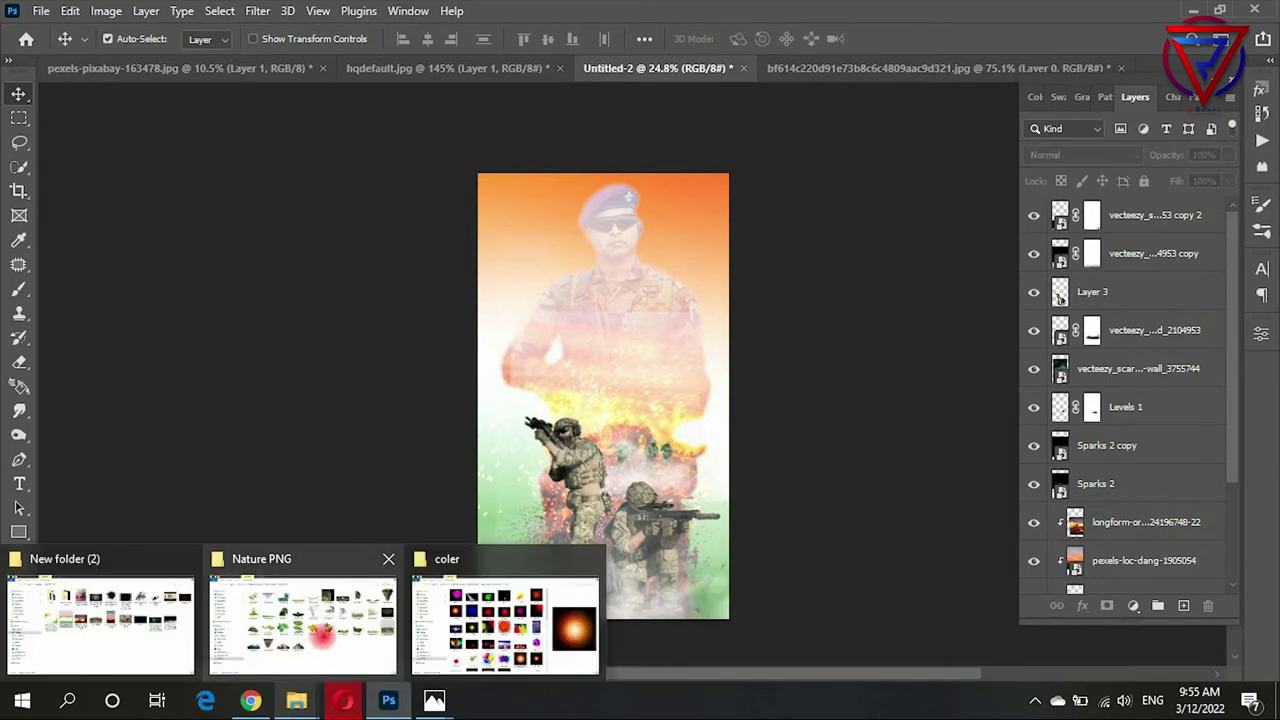
Step: Place helicopter_PNG80093 and helicopter_PNG80096 in the poster, shrinking the first toward the right
click(97, 600)
click(914, 150)
ctrl+click(1016, 150)
mouse_move(1016, 150)
mouse_down()
mouse_move(597, 605)
mouse_move(655, 395)
mouse_up()
drag(497, 385, 634, 400)
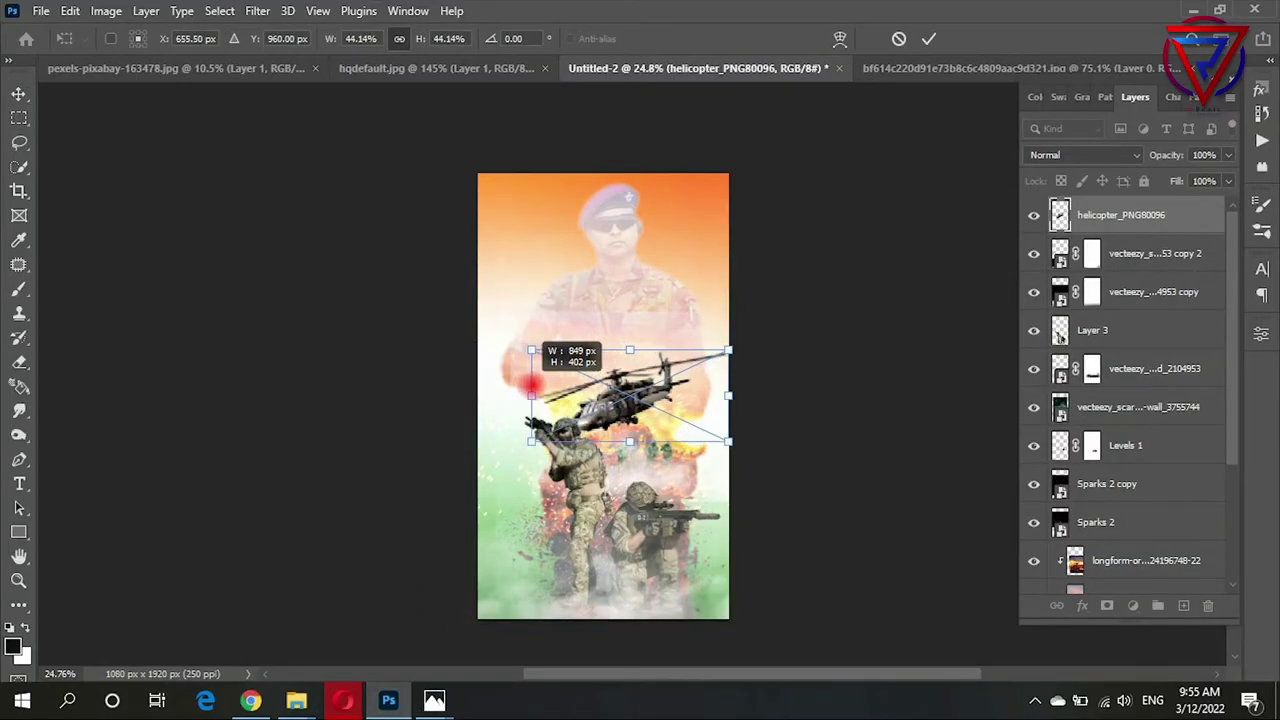
key(Return)
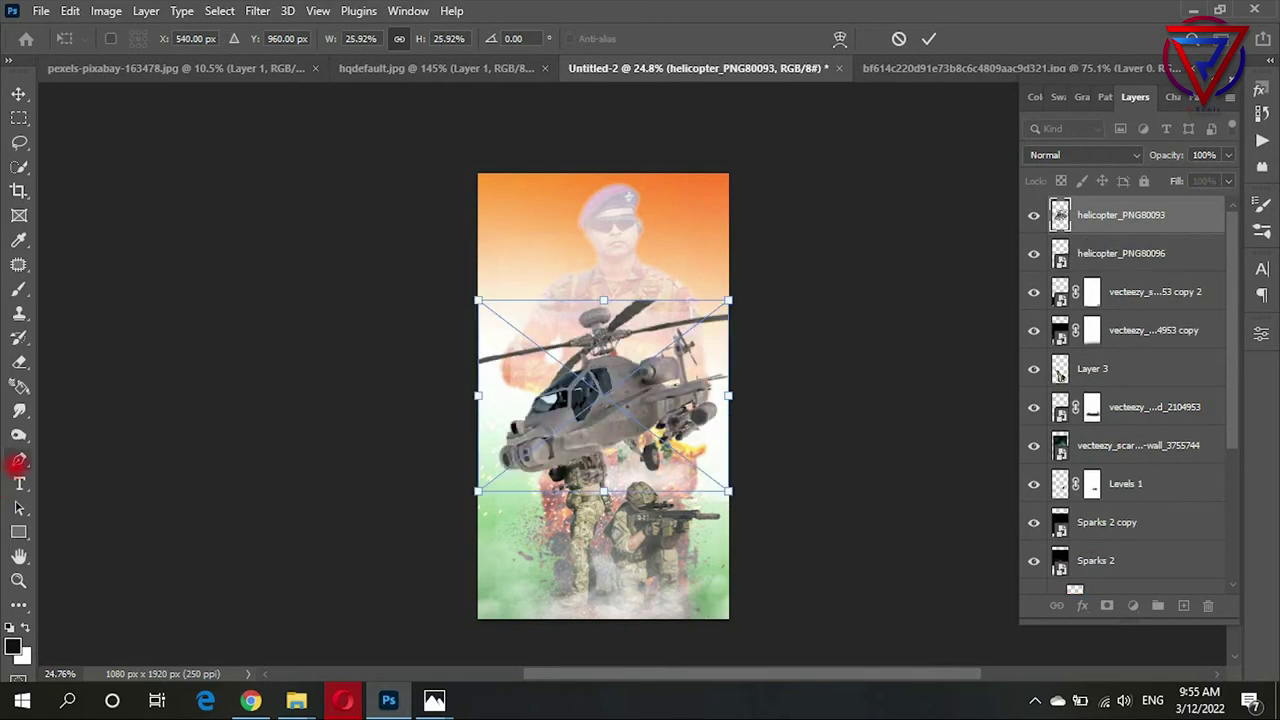
Step: Flip the second helicopter horizontally, shrink it and move it left of centre
right_click(699, 431)
click(676, 359)
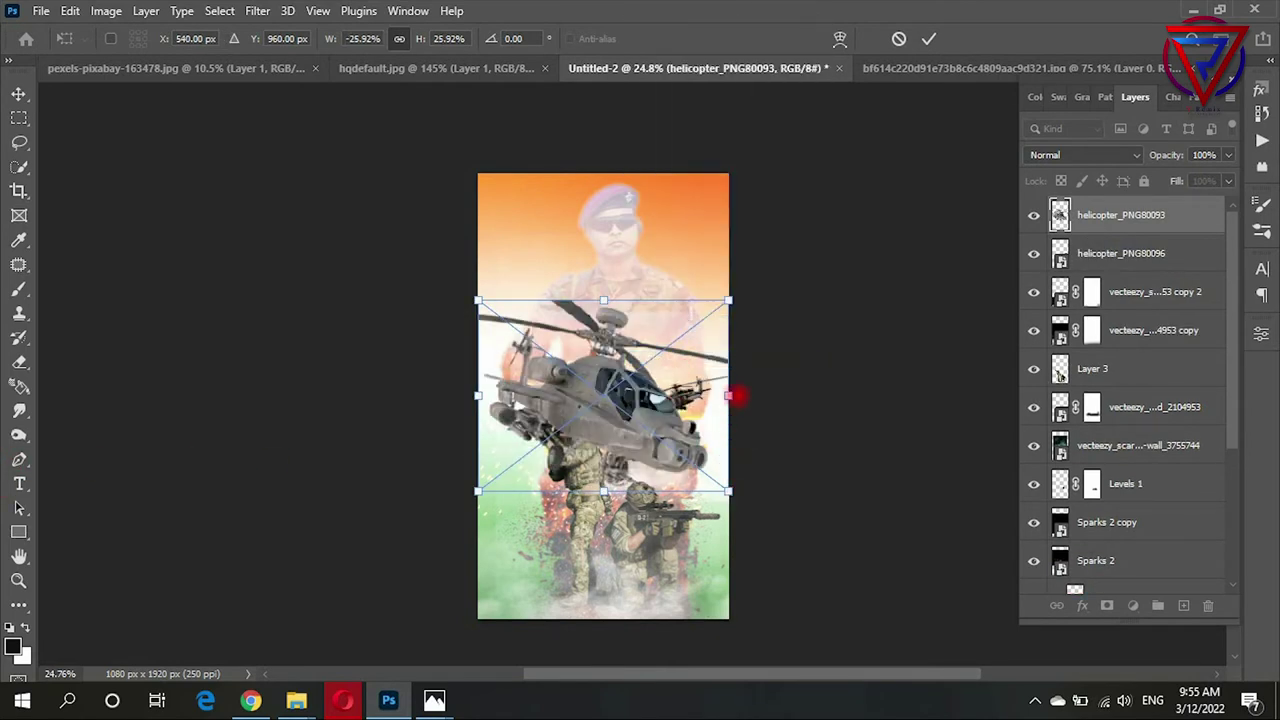
mouse_move(737, 396)
mouse_down()
mouse_move(529, 366)
mouse_move(484, 383)
mouse_move(570, 377)
mouse_up()
key(Return)
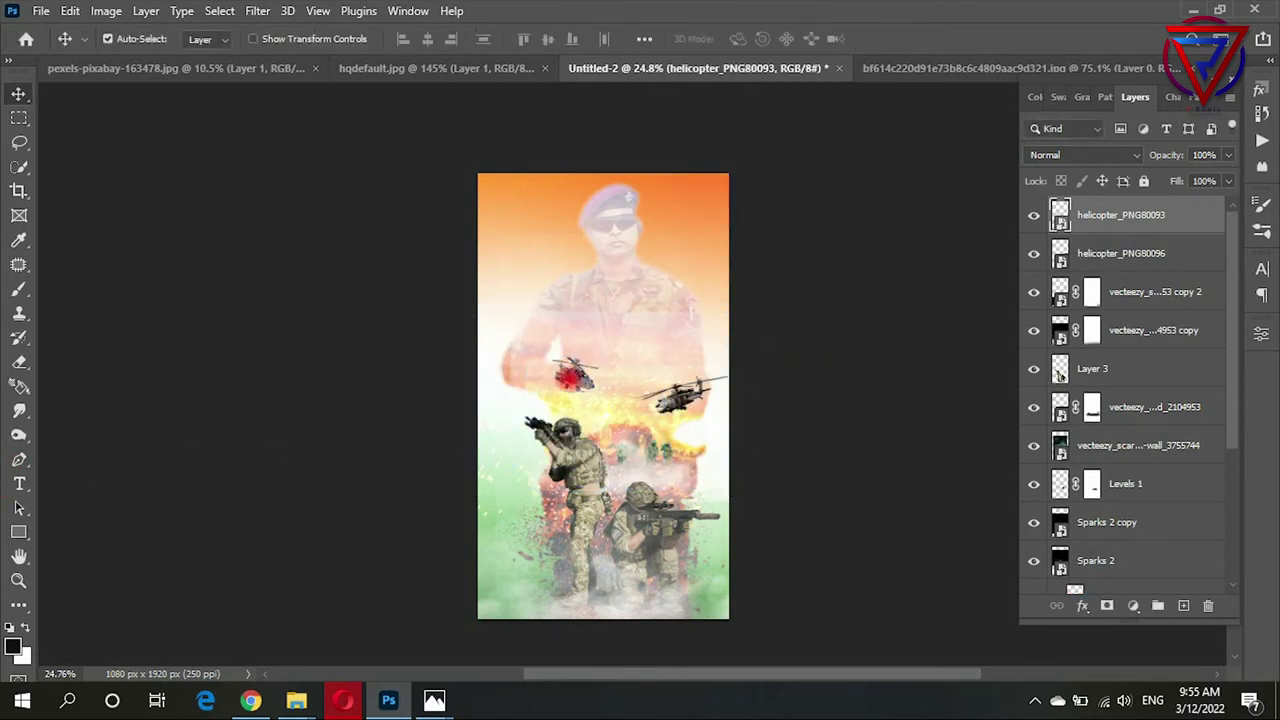
Step: Select the smoke-on-black copy layer and toggle its visibility to compare
scroll(570, 376, up, 3)
scroll(646, 280, down, 1)
scroll(563, 311, down, 1)
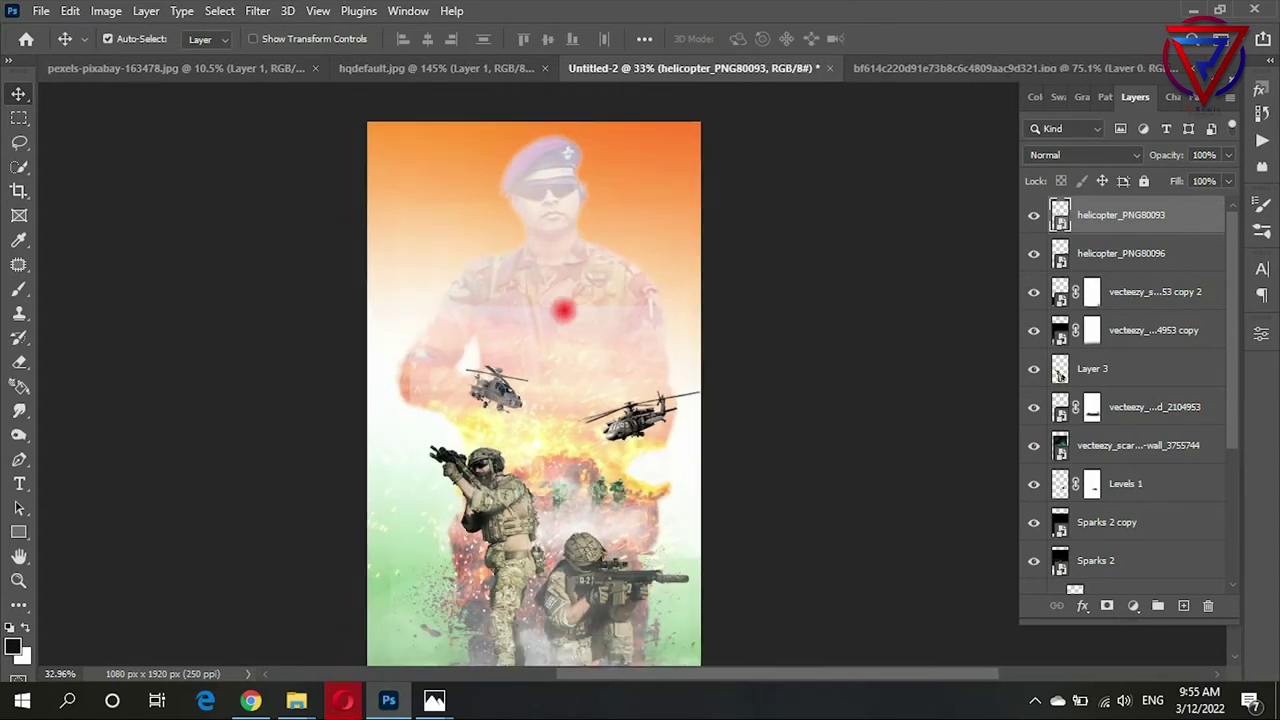
scroll(563, 311, up, 1)
click(563, 311)
scroll(1137, 486, down, 3)
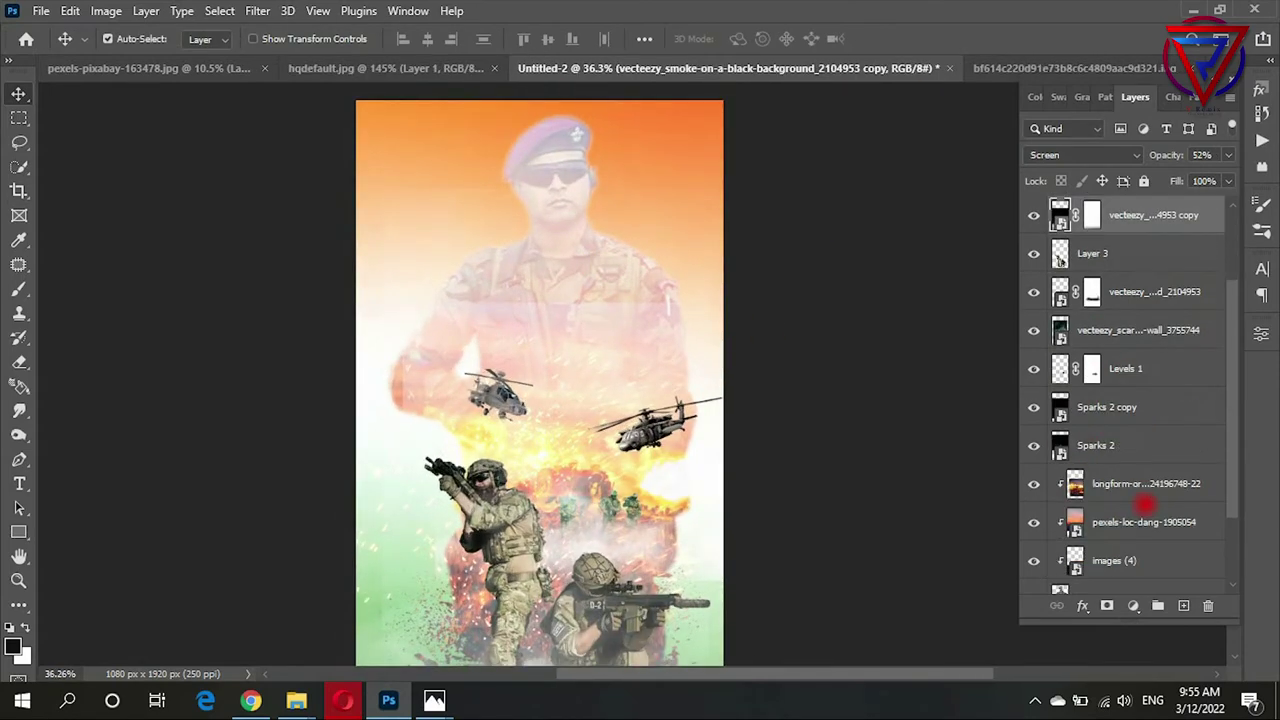
scroll(1140, 488, up, 3)
click(1034, 329)
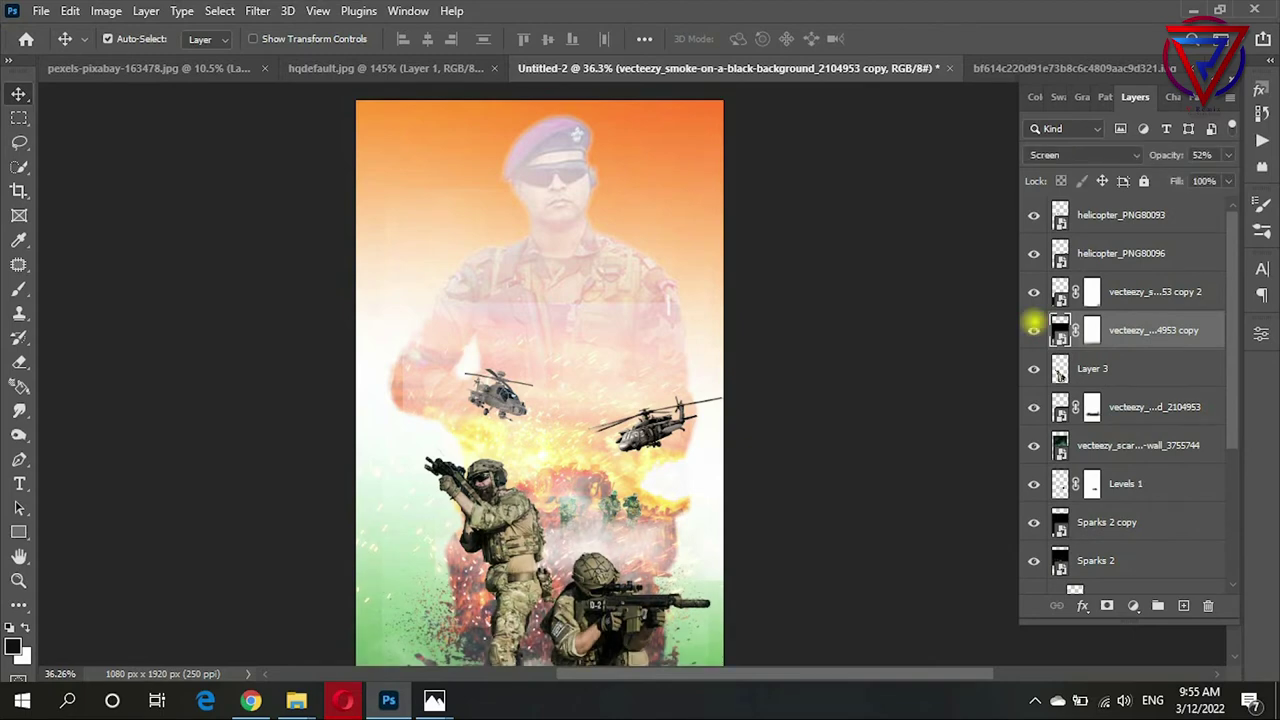
Step: Select the pexels-loc-dang soldier image layer
scroll(737, 366, up, 2)
scroll(1120, 403, down, 3)
scroll(1139, 411, down, 3)
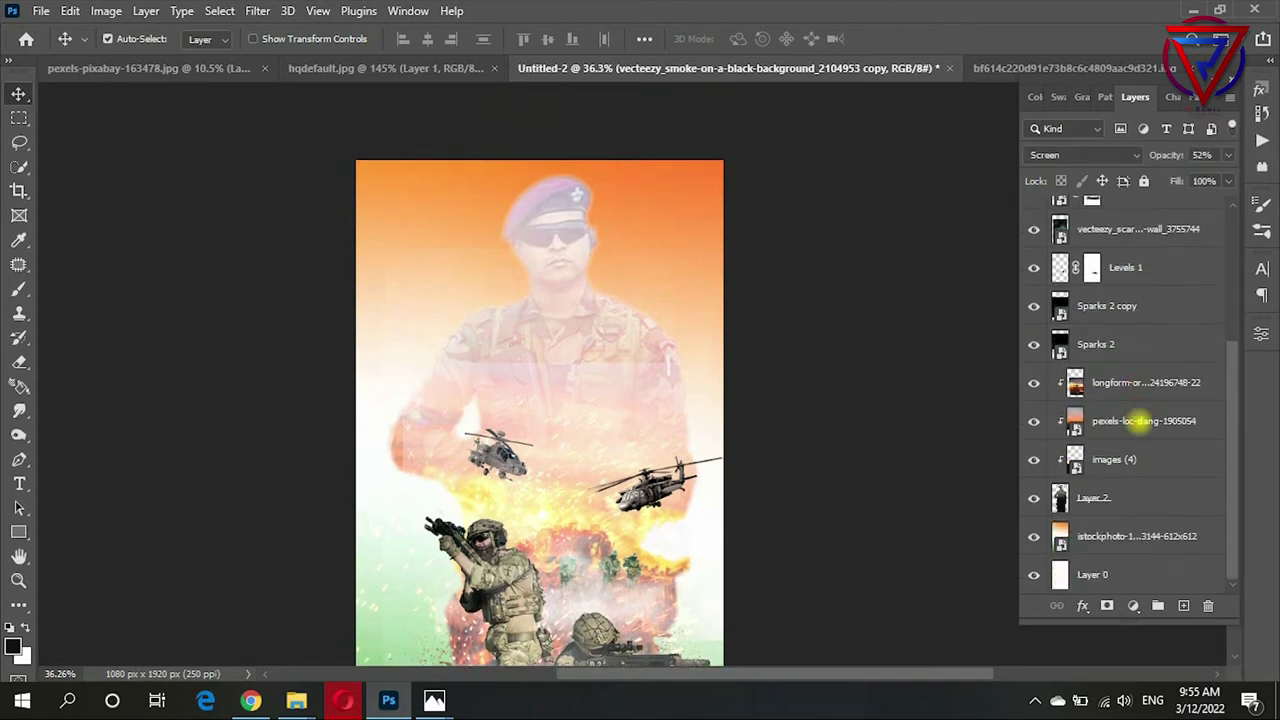
click(1140, 421)
scroll(1140, 421, down, 2)
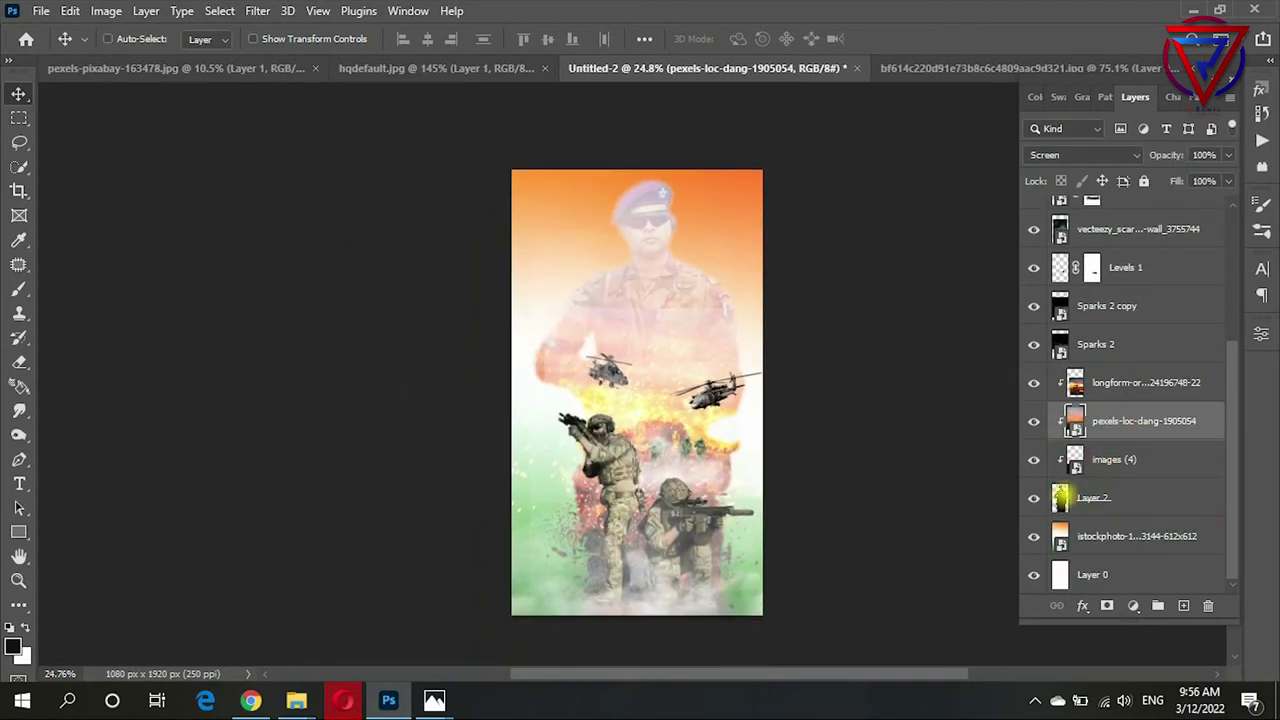
click(1107, 605)
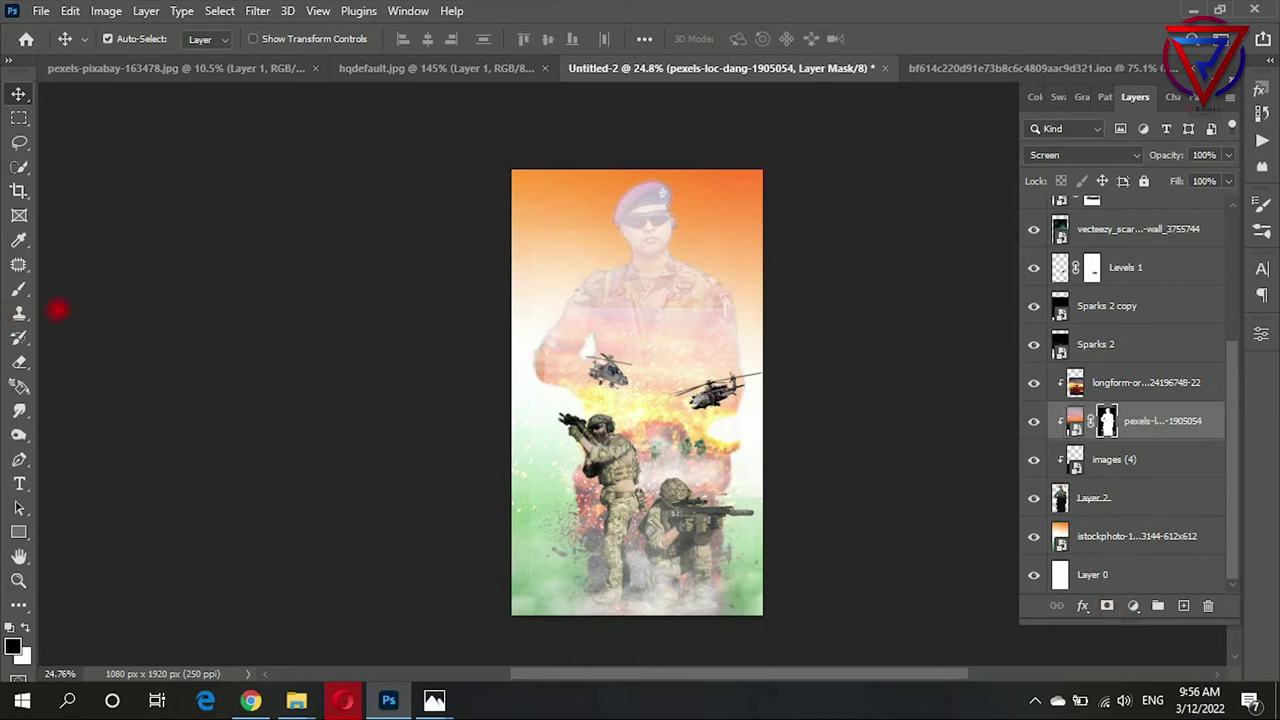
click(19, 289)
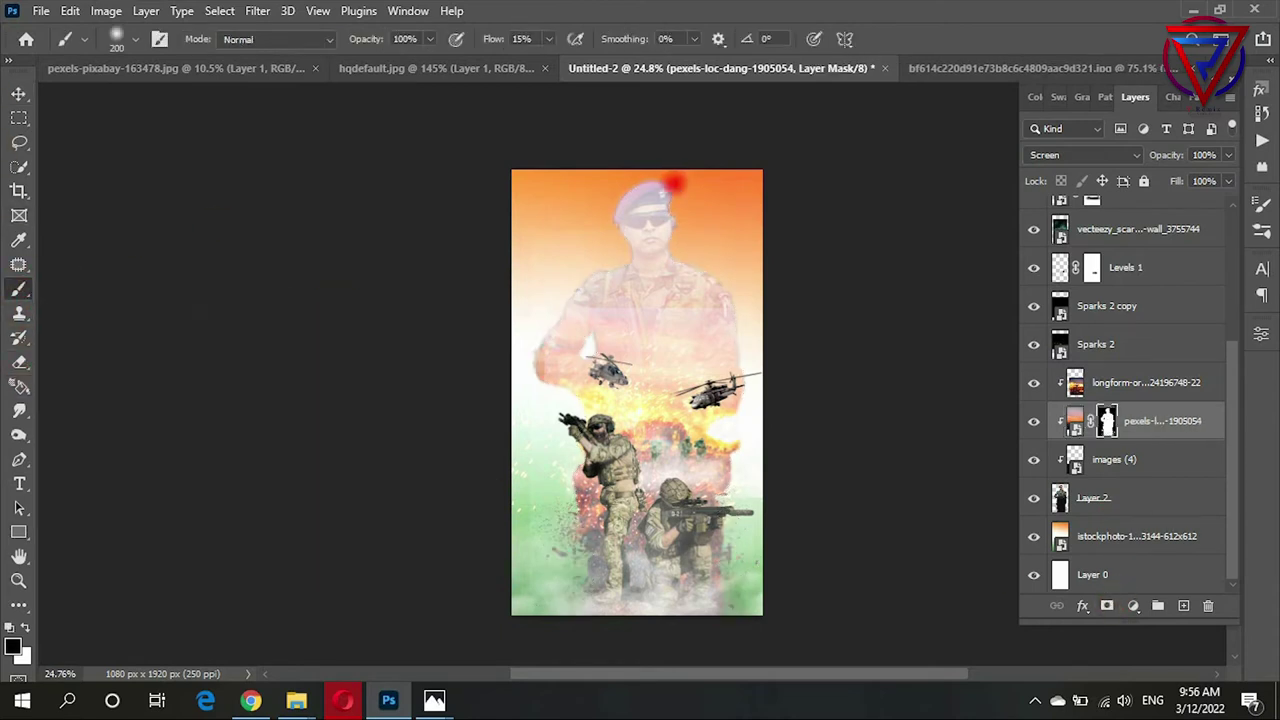
drag(675, 183, 608, 277)
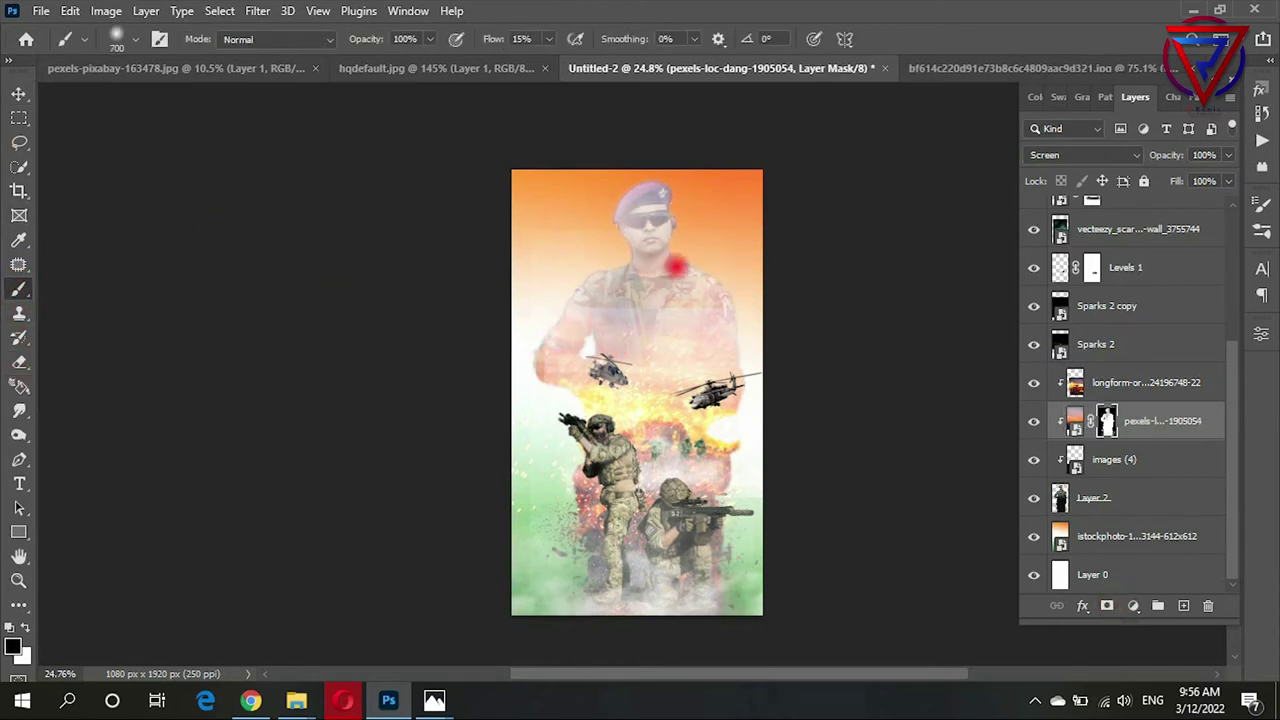
key(bracketright)
key(bracketright)
key(bracketright)
drag(651, 231, 787, 272)
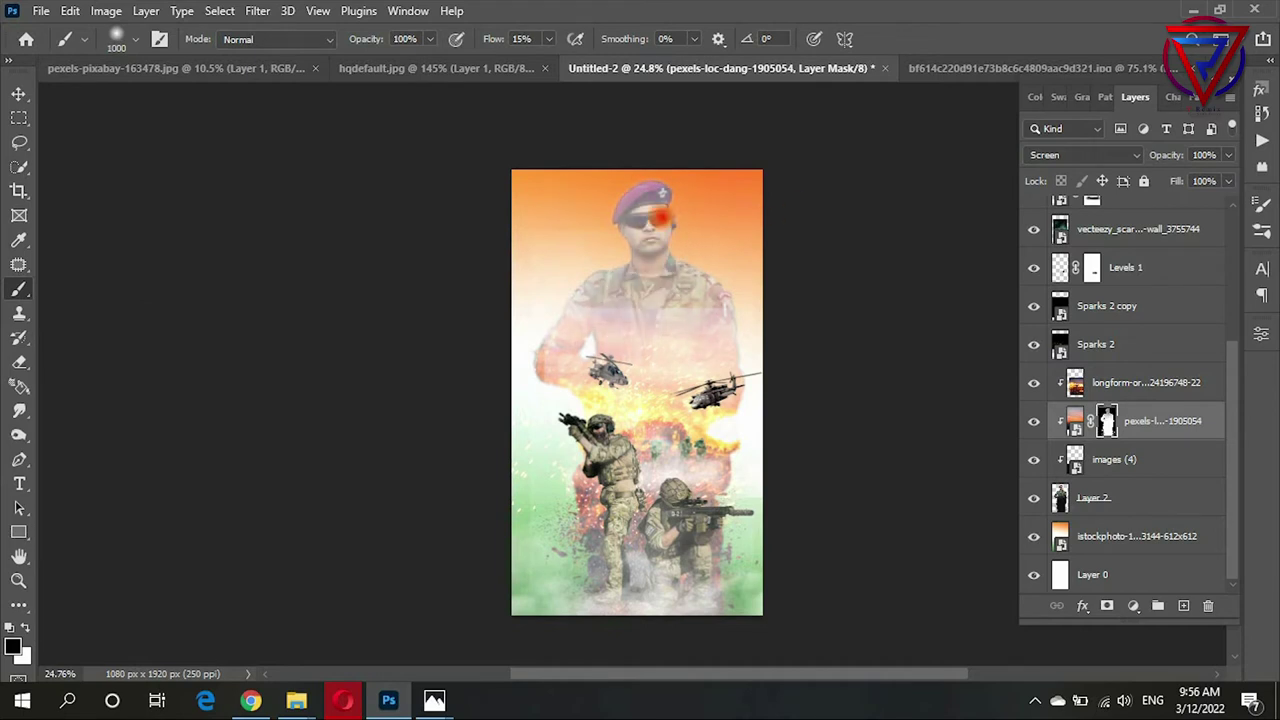
click(1115, 456)
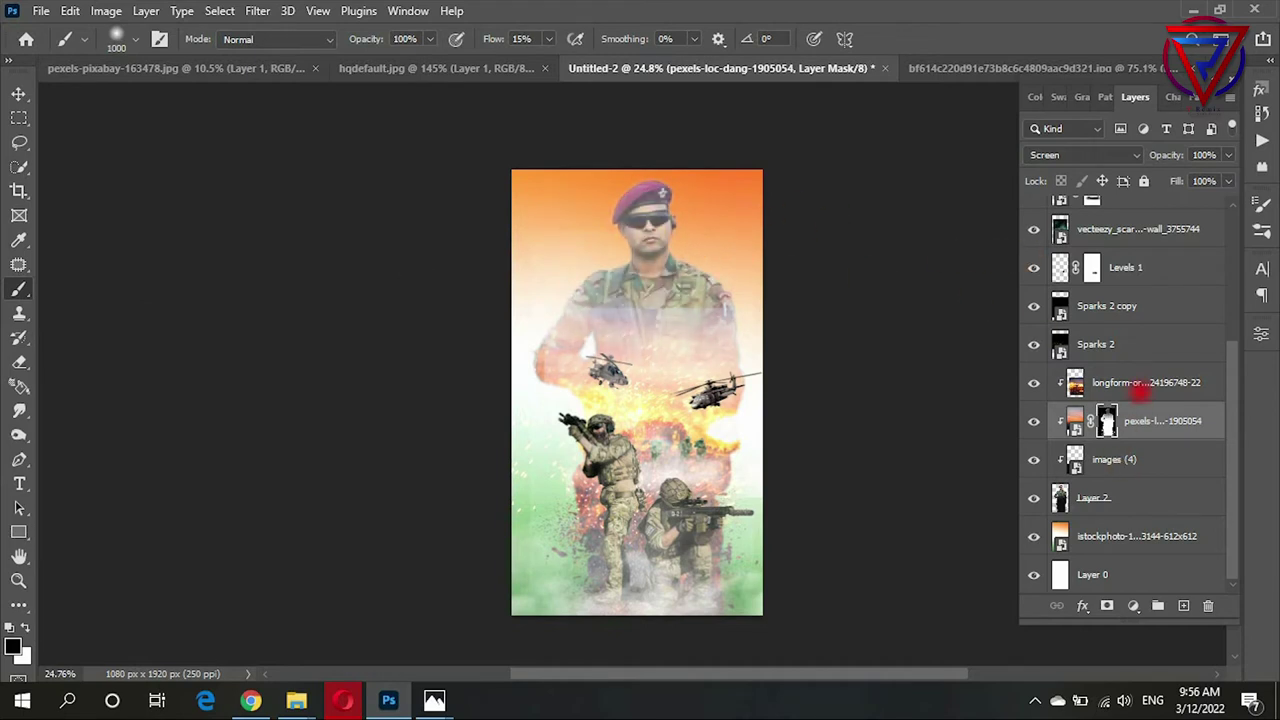
click(1140, 385)
click(1107, 605)
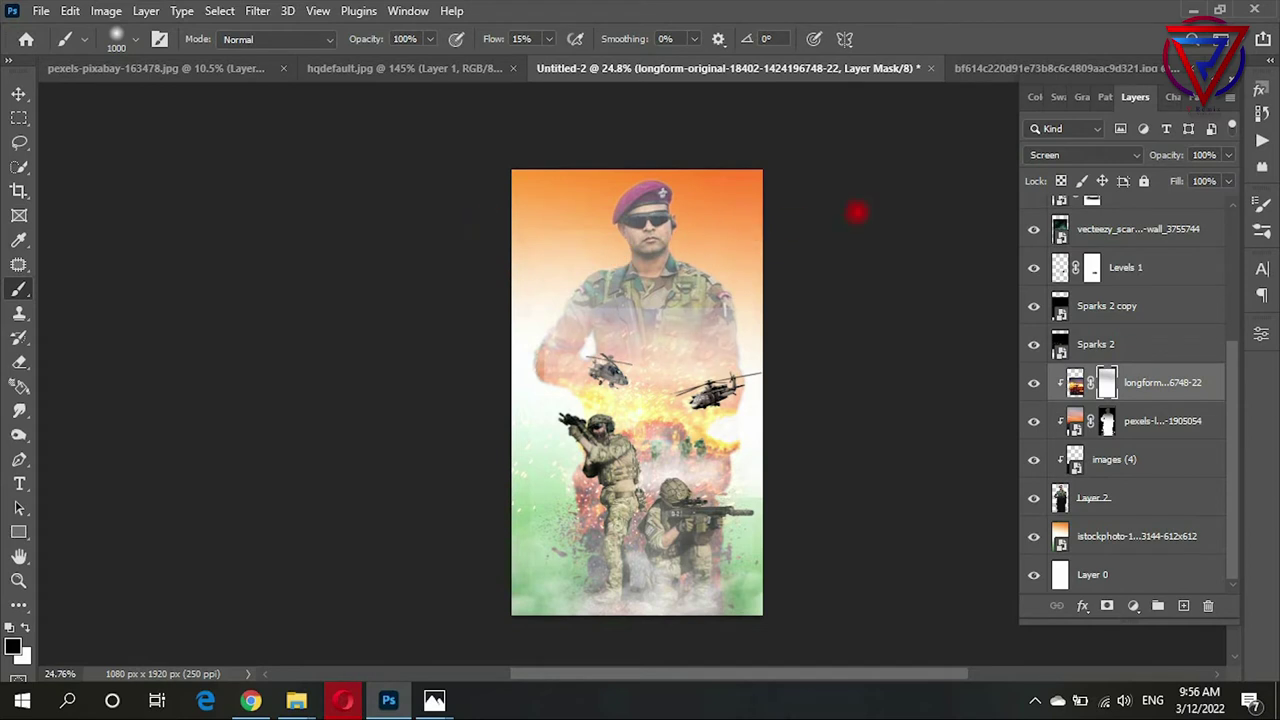
scroll(703, 237, up, 2)
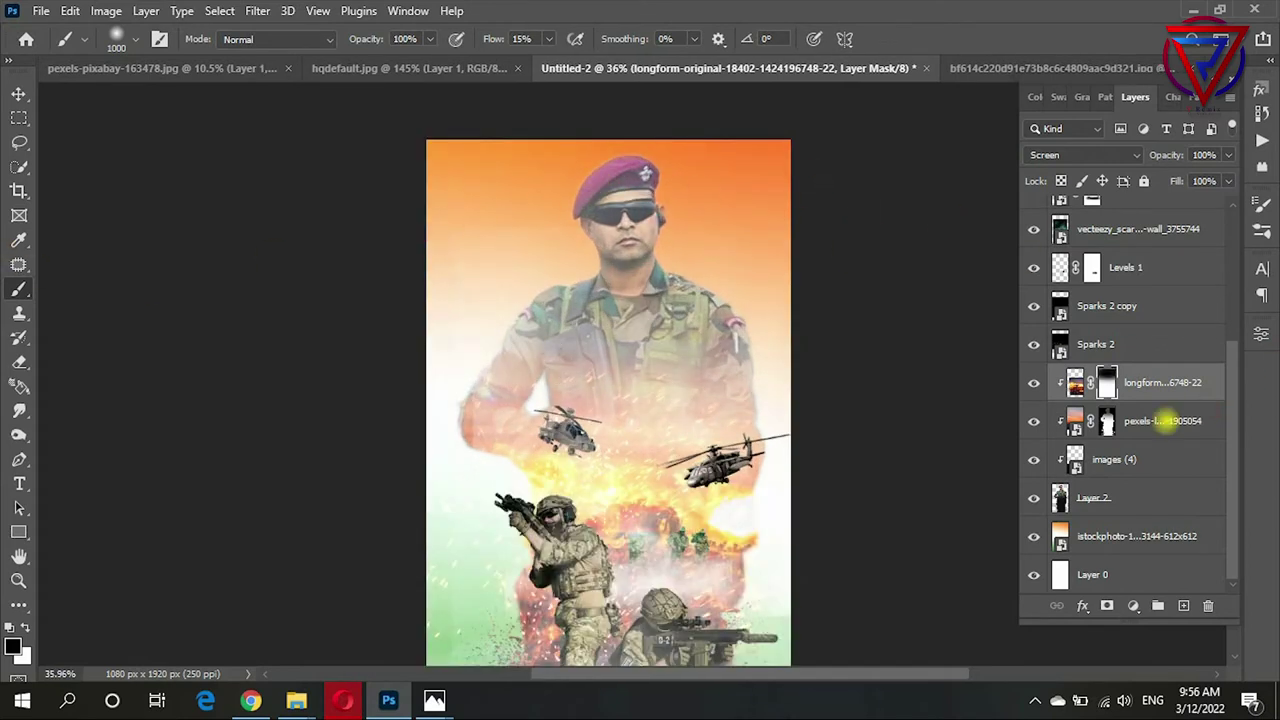
click(1167, 421)
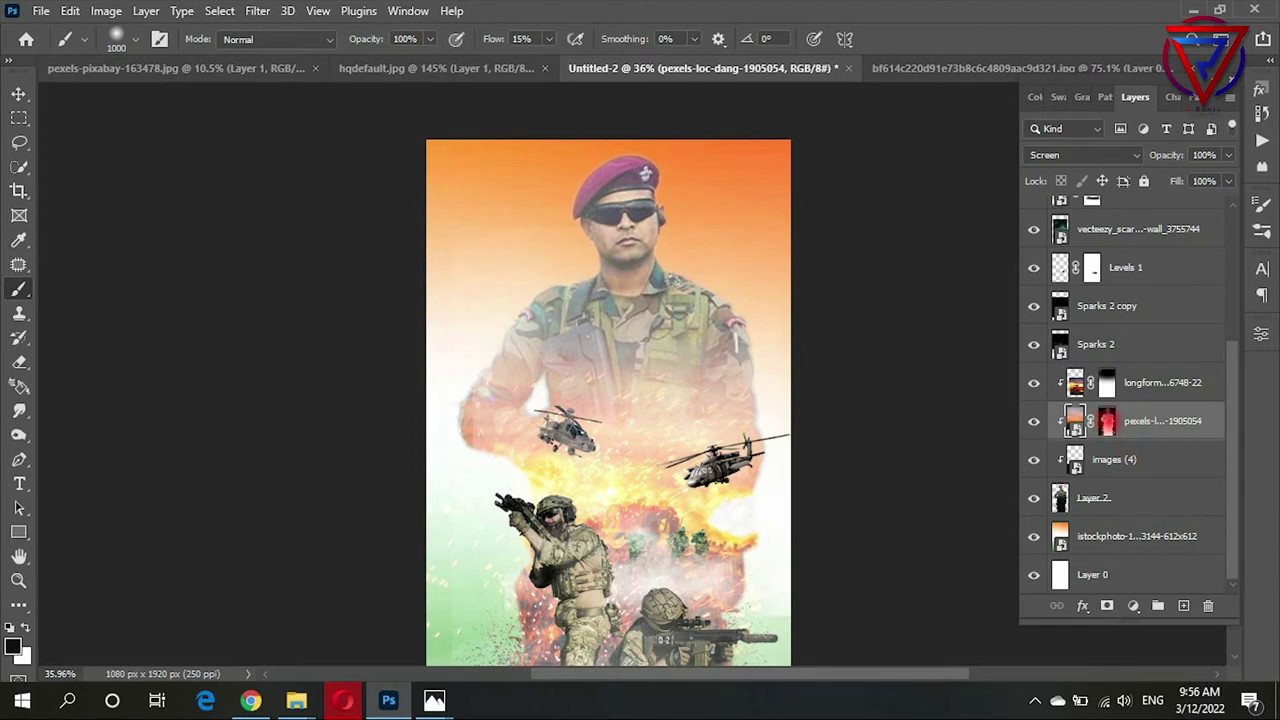
click(1034, 421)
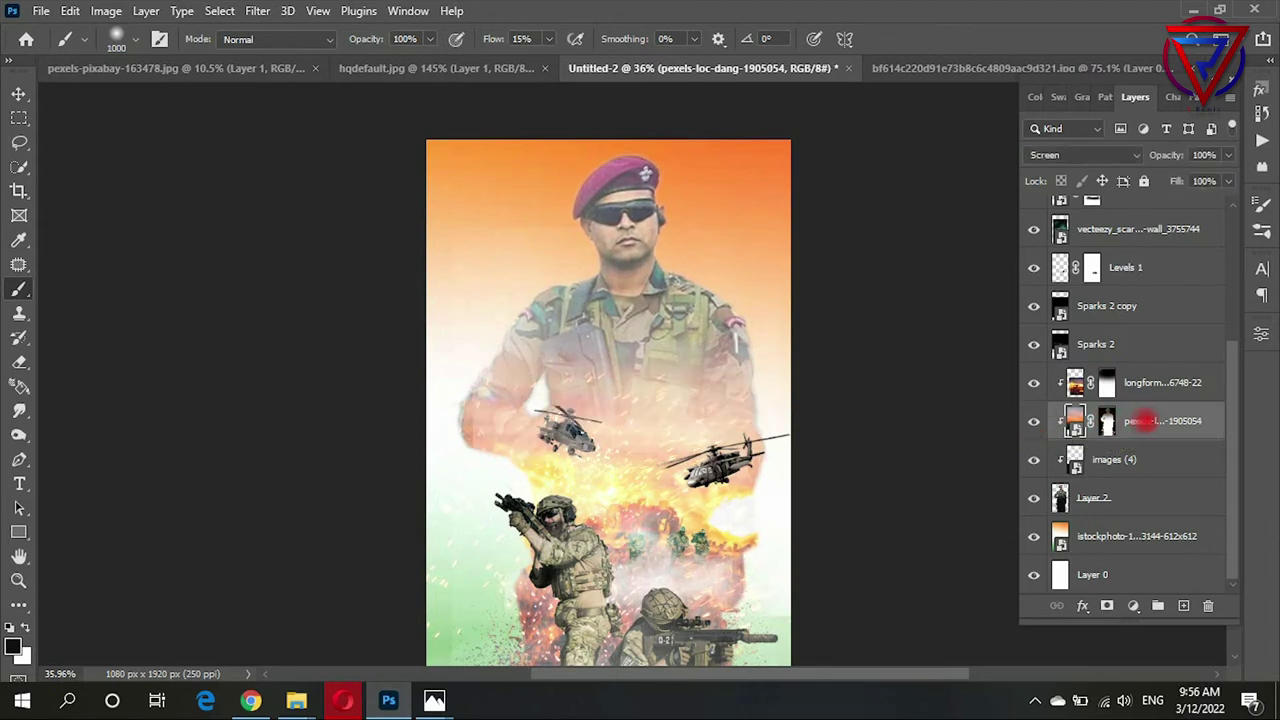
click(1110, 419)
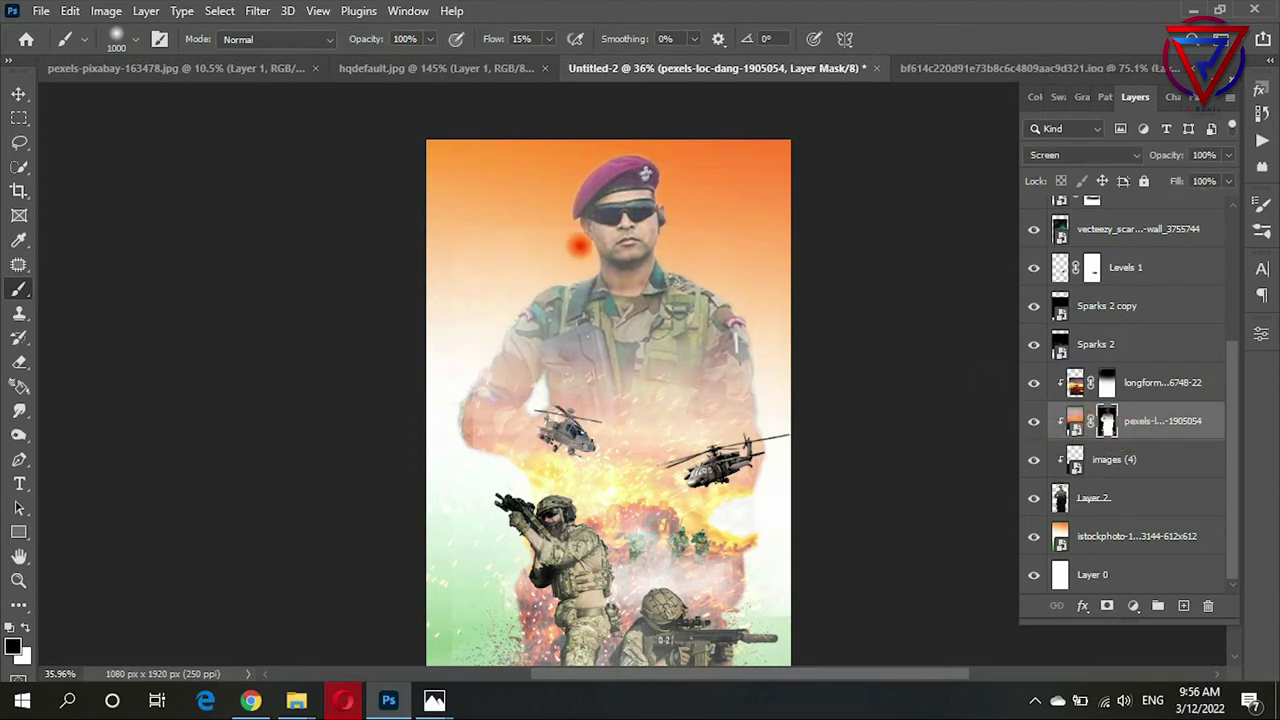
click(1141, 500)
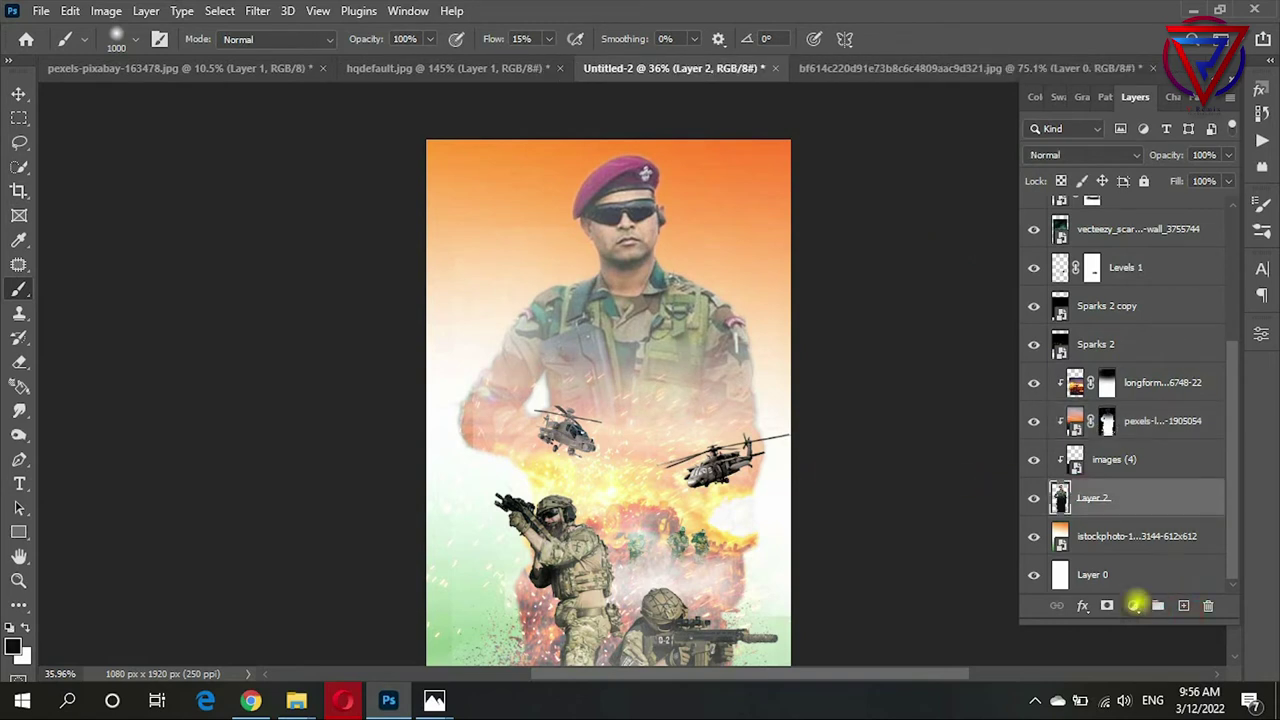
Step: Add a Levels adjustment above Layer 2 with input levels 18 and 236
click(1134, 605)
click(1150, 336)
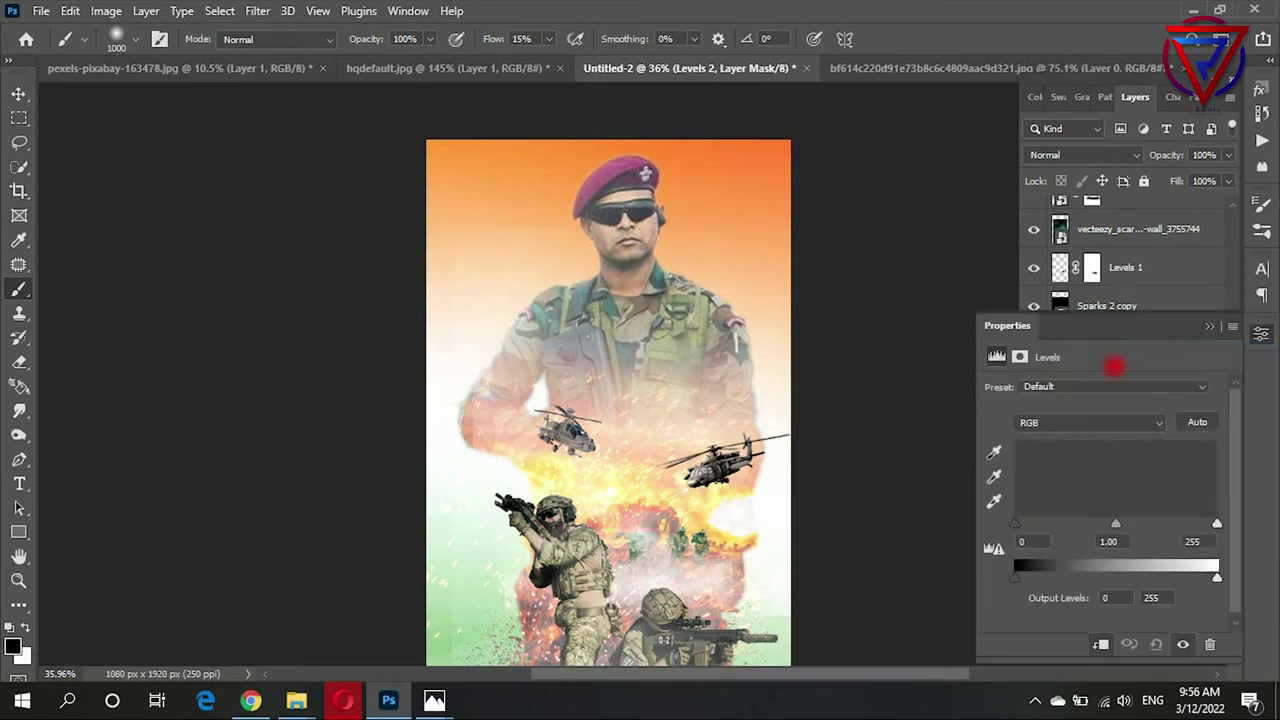
drag(1015, 523, 1029, 523)
drag(1217, 523, 1193, 524)
click(1209, 327)
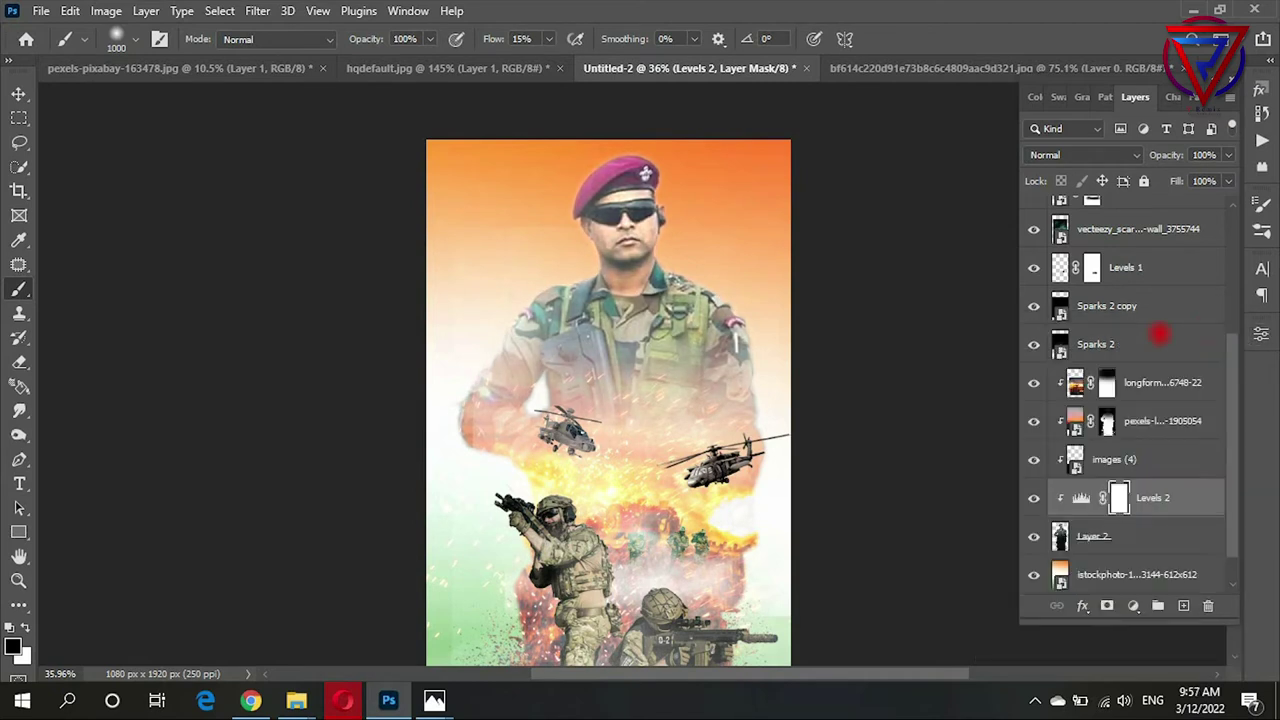
key(ctrl+plus)
scroll(1054, 461, down, 1)
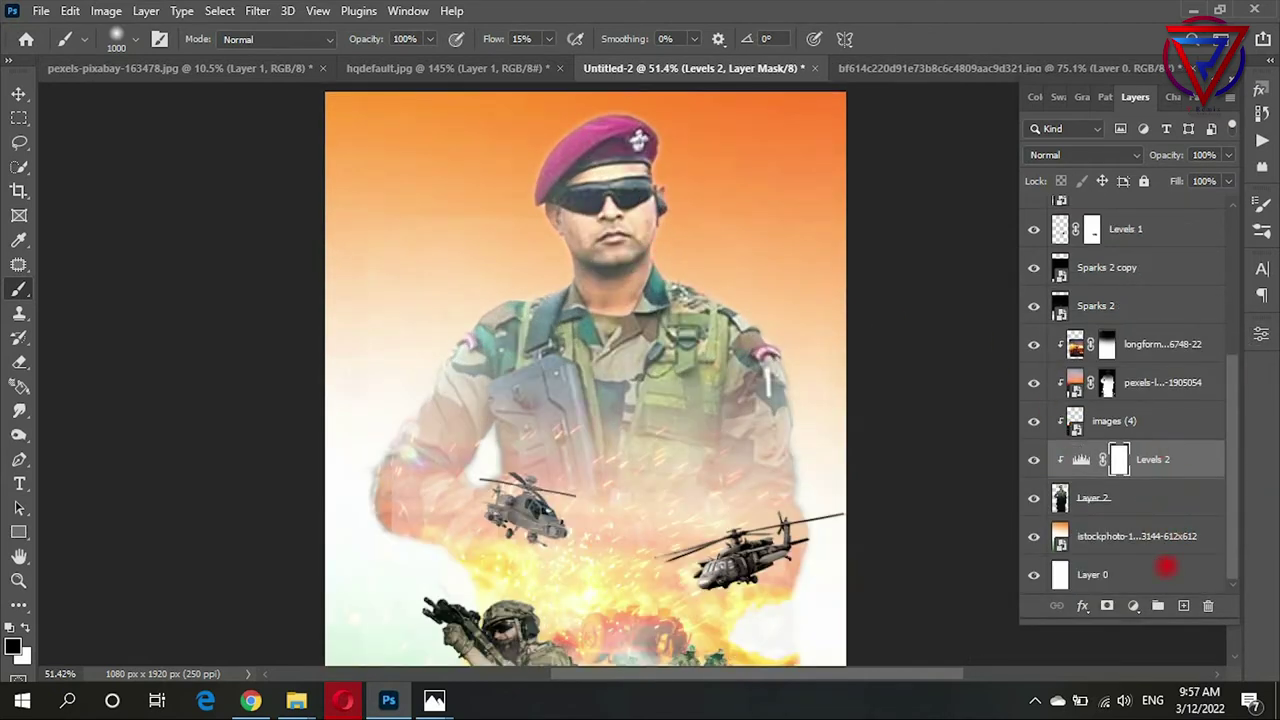
Step: Add a Curves adjustment above Layer 2 with midtones lifted to brighten it
click(1128, 497)
click(1133, 605)
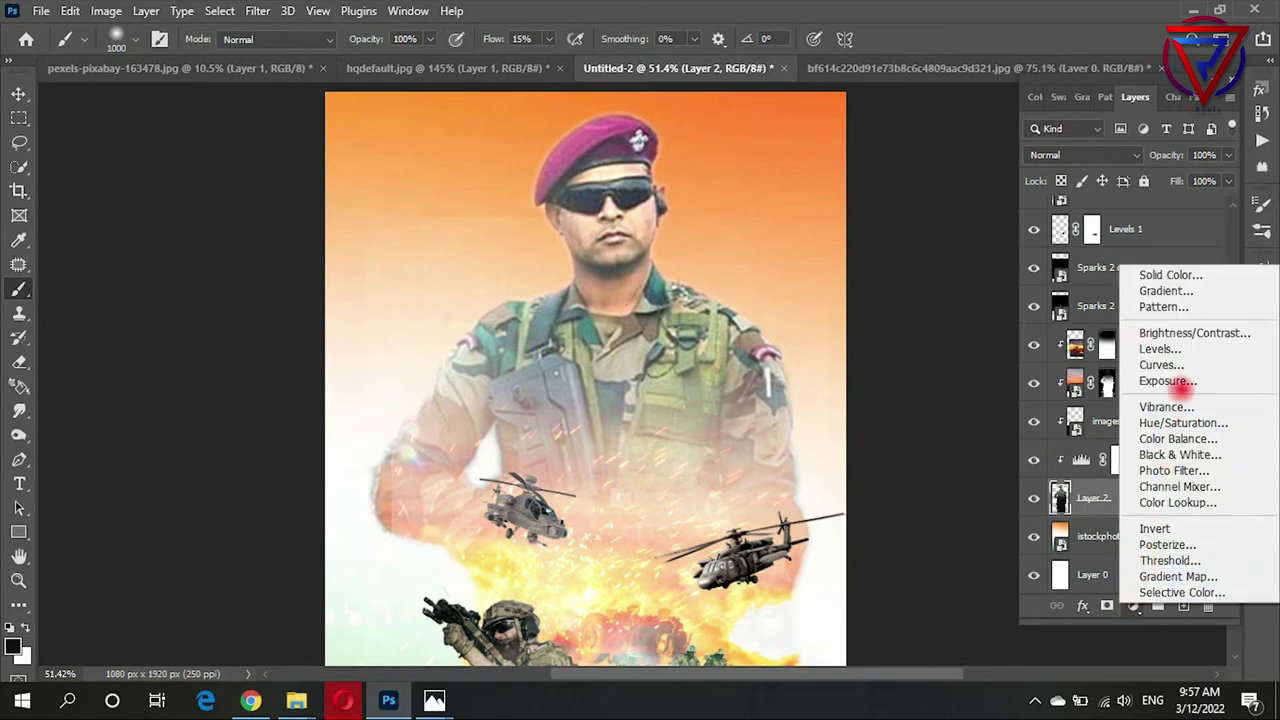
click(1160, 364)
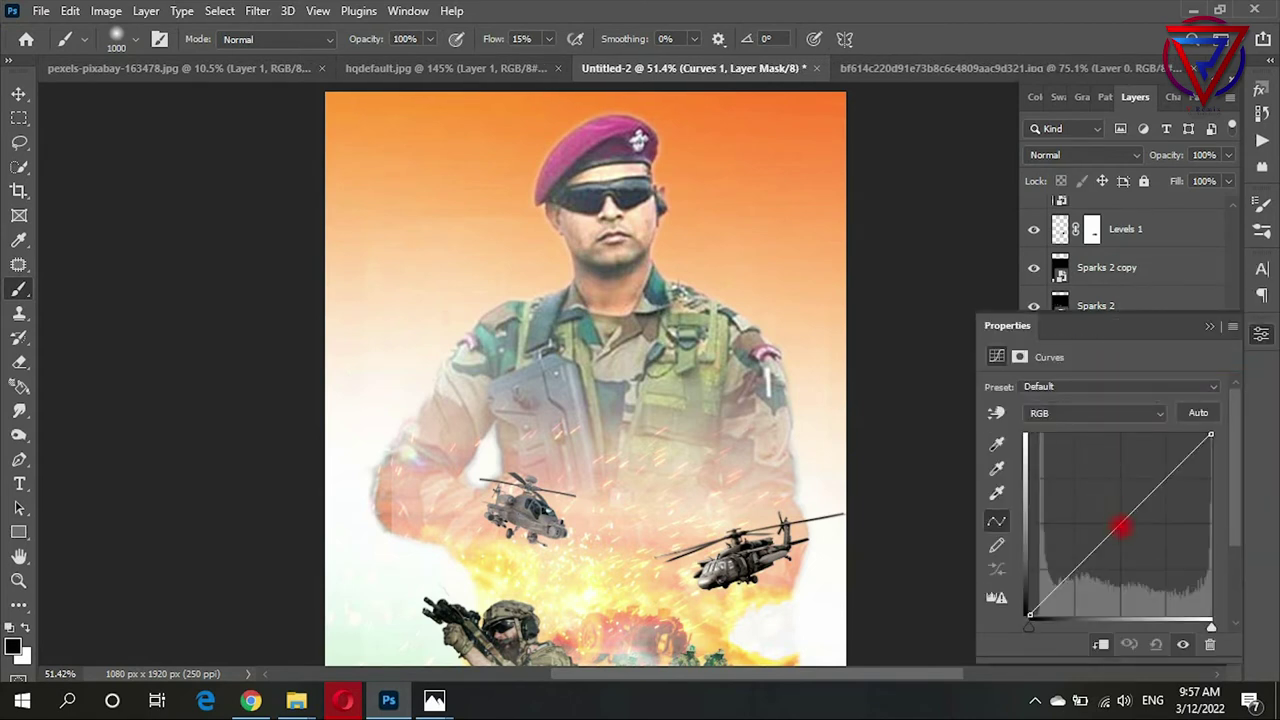
drag(1120, 524, 1115, 515)
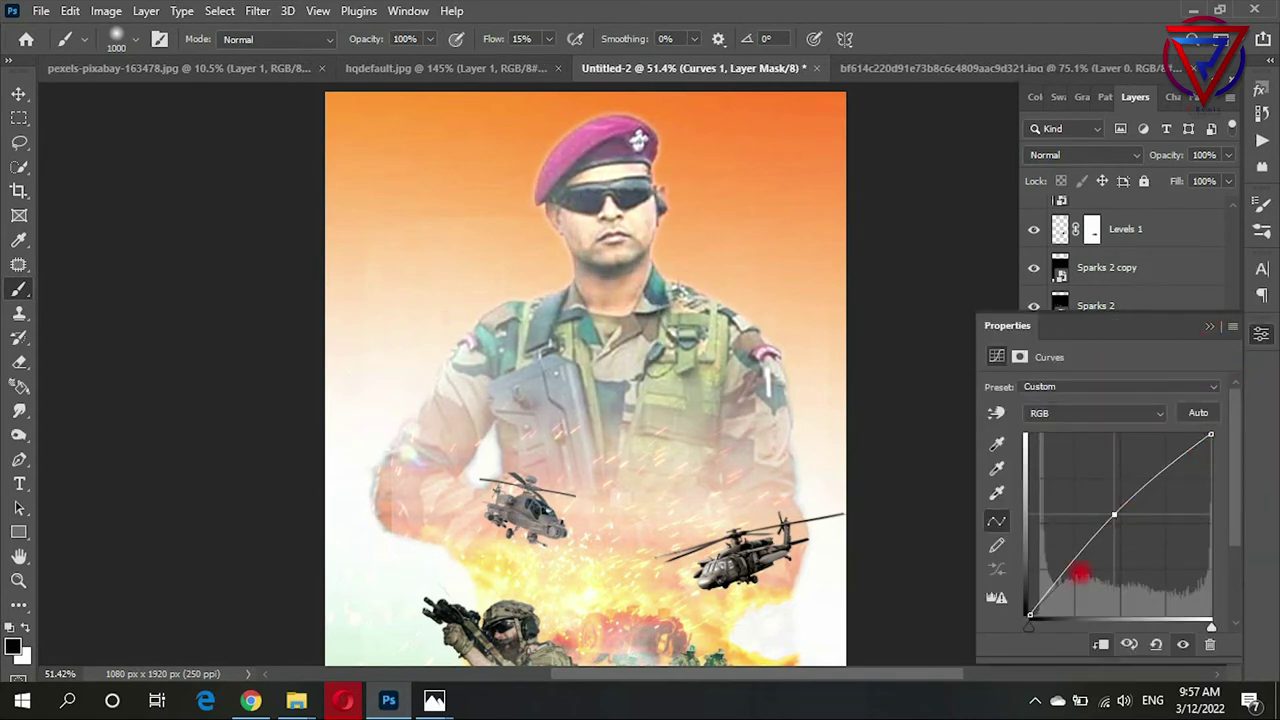
click(1030, 613)
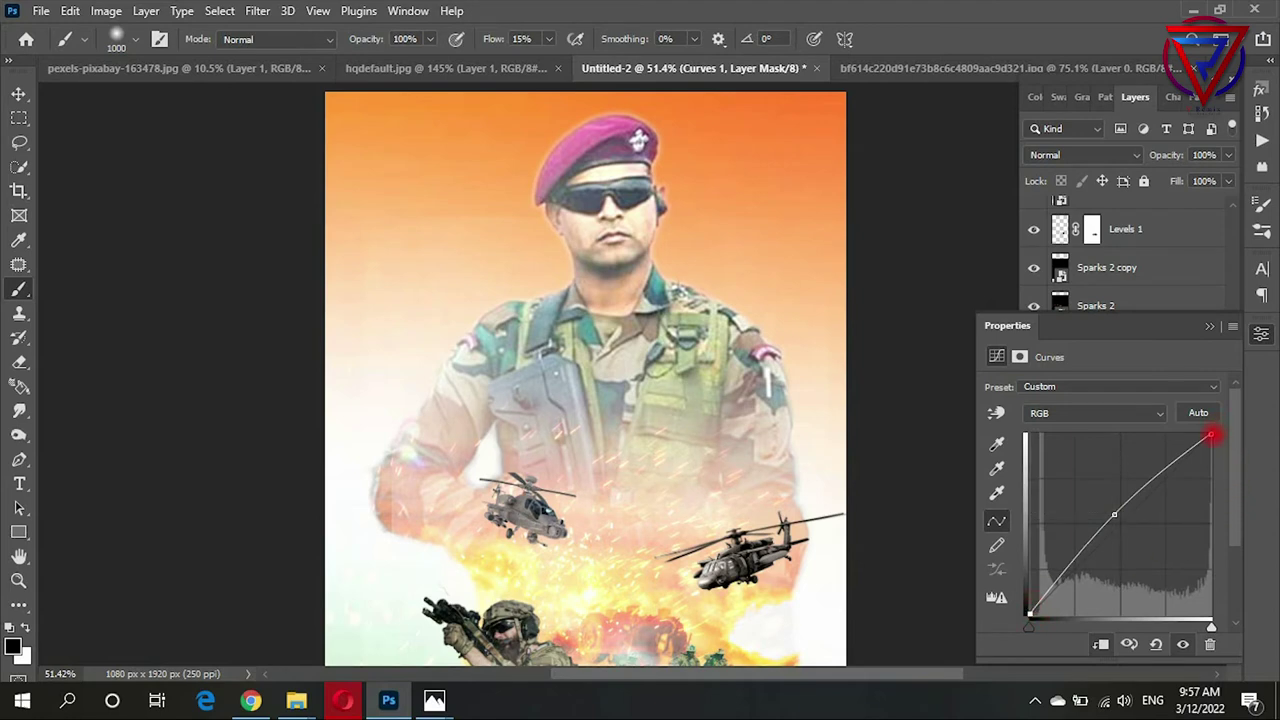
click(889, 417)
scroll(889, 417, down, 3)
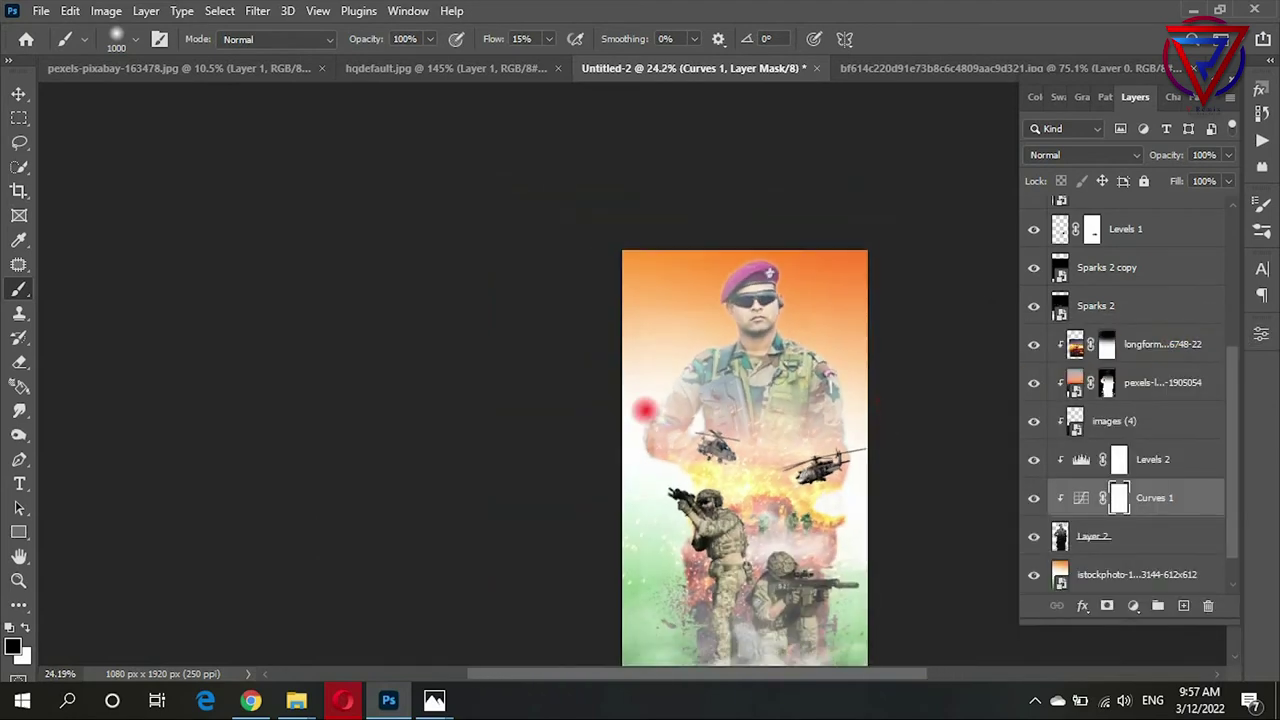
scroll(700, 450, up, 2)
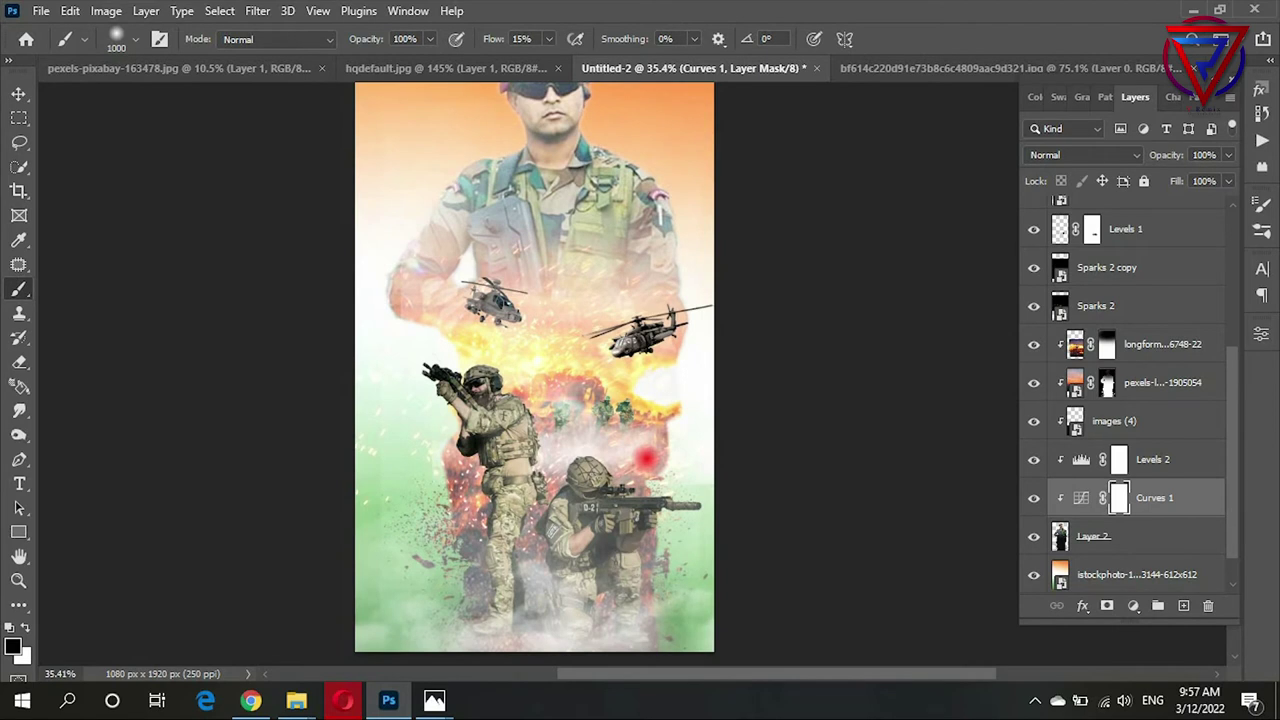
scroll(647, 458, up, 1)
Step: Duplicate the helicopter and shrink the copy to a tiny size in the sky
key(v)
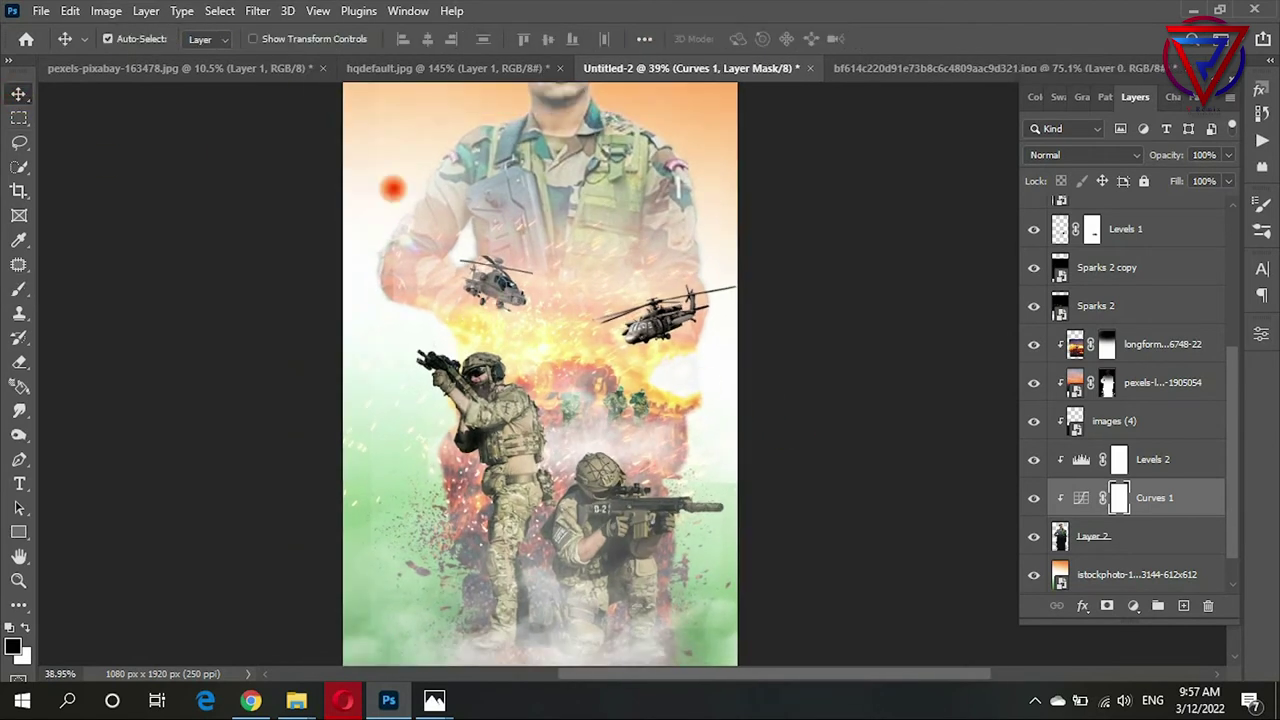
click(655, 325)
mouse_move(655, 325)
mouse_down()
mouse_move(645, 290)
mouse_move(608, 280)
mouse_up()
key(ctrl+t)
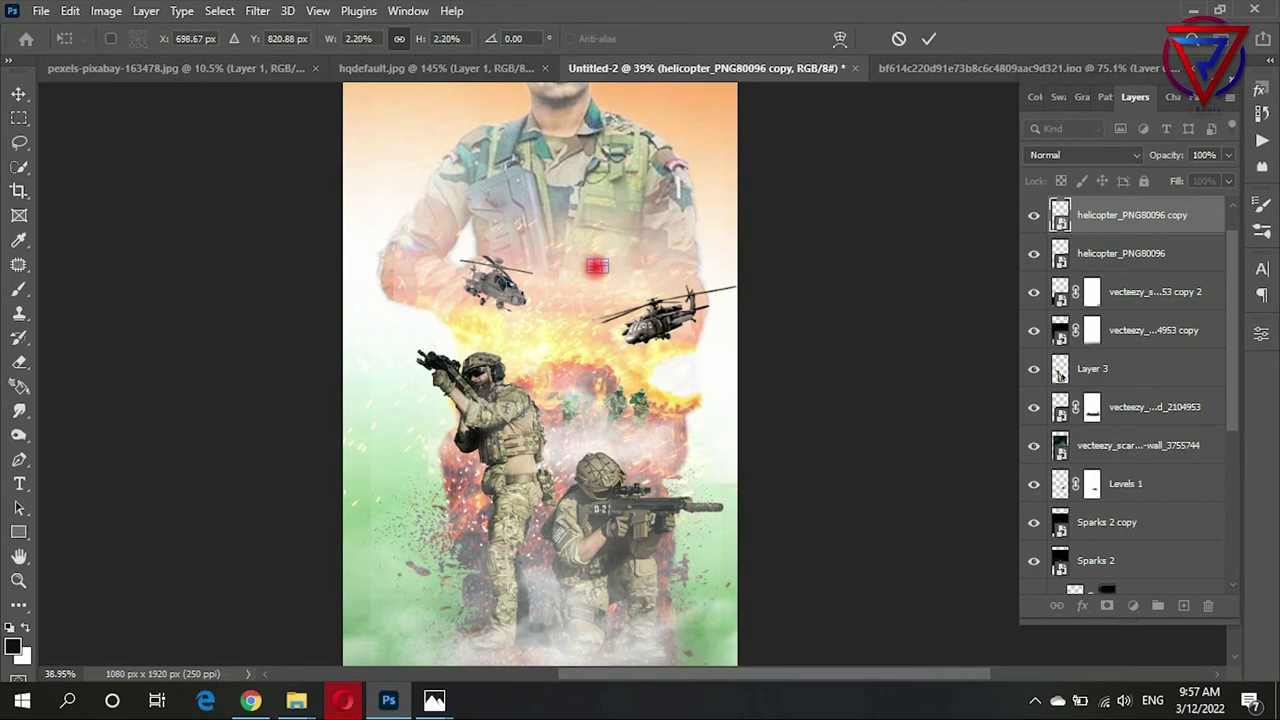
key(Return)
scroll(598, 286, up, 5)
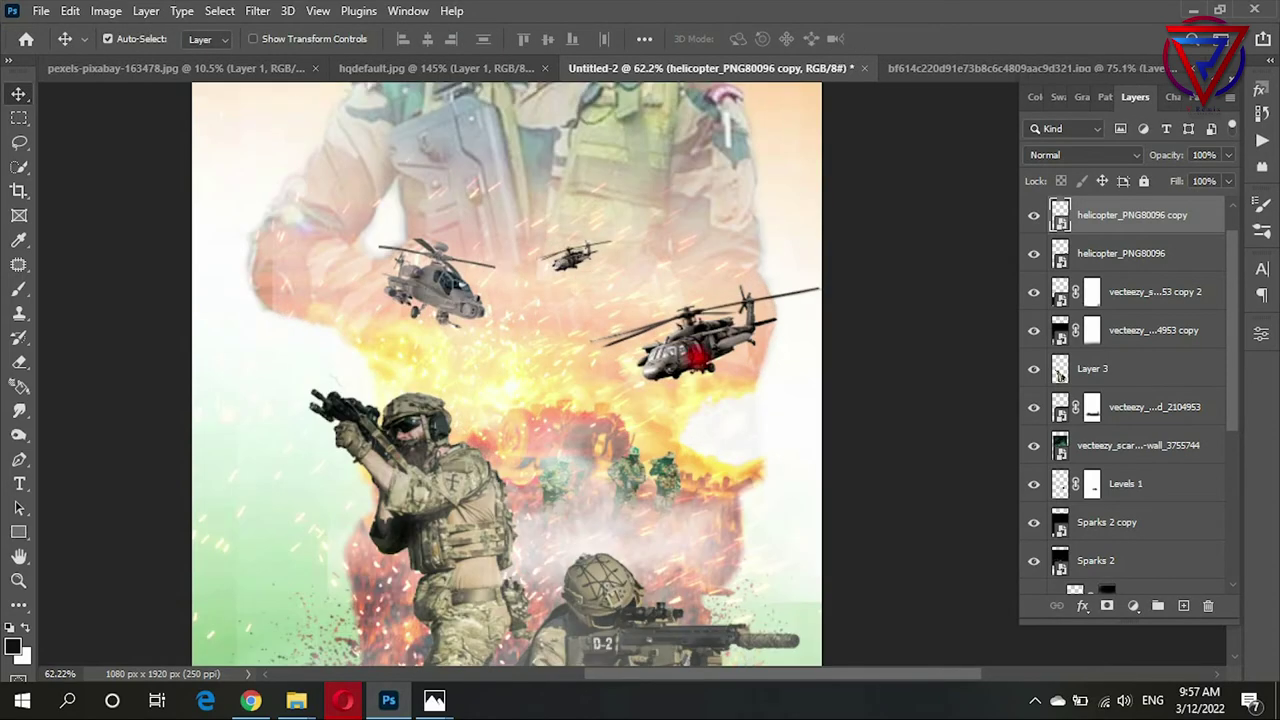
Step: Flip the small helicopter copy horizontally
key(ctrl+t)
right_click(575, 250)
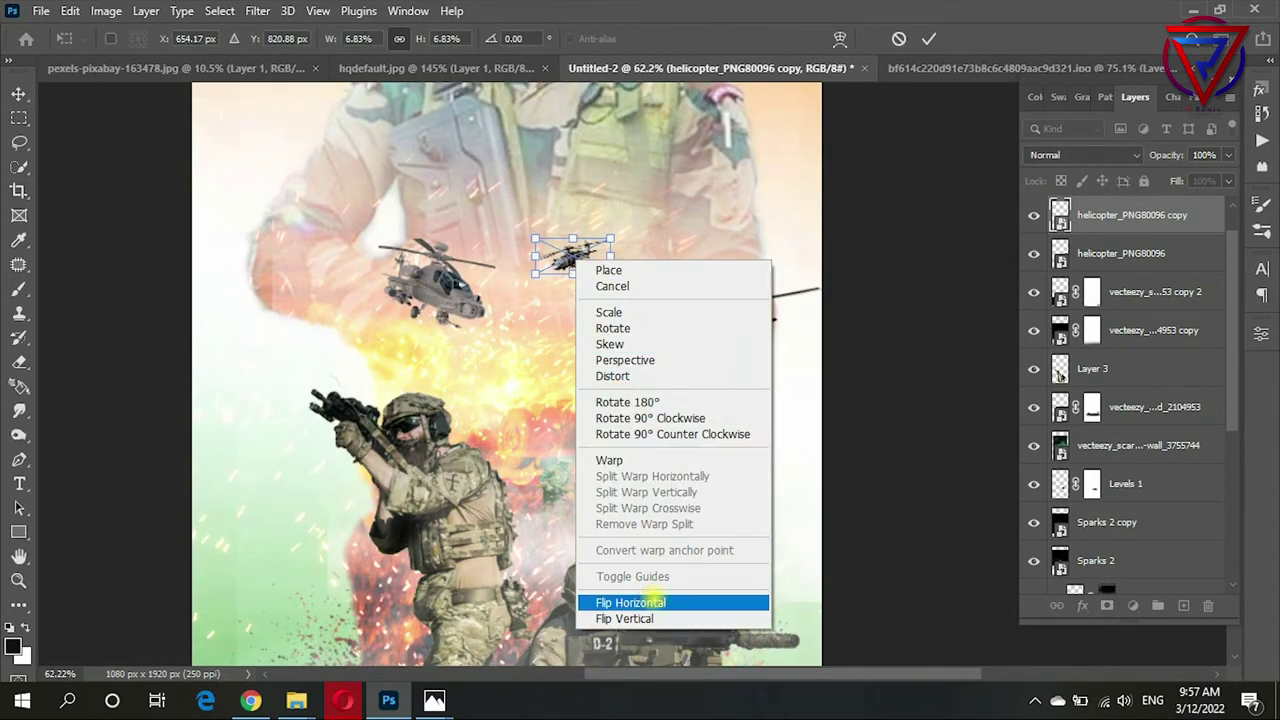
click(625, 600)
key(Return)
scroll(560, 380, down, 5)
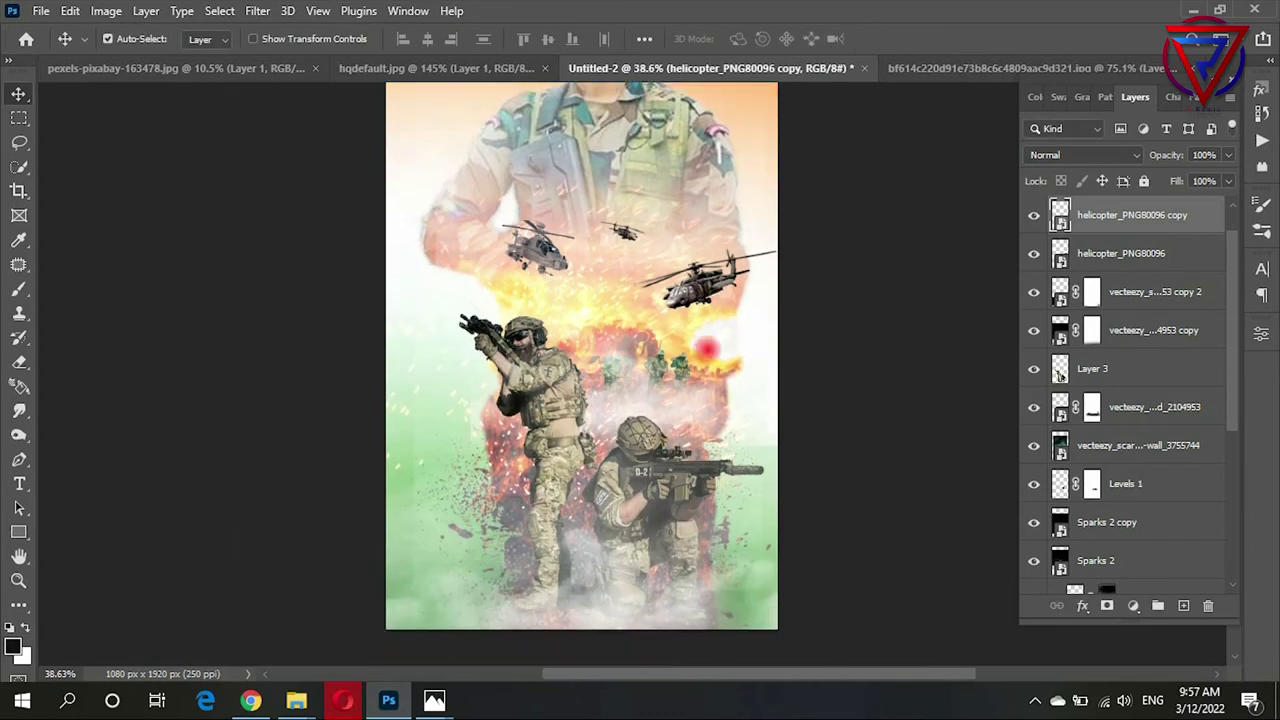
scroll(560, 380, up, 4)
Step: Compare both smoke layers and lower the original smoke layer's opacity to about 59%
click(608, 403)
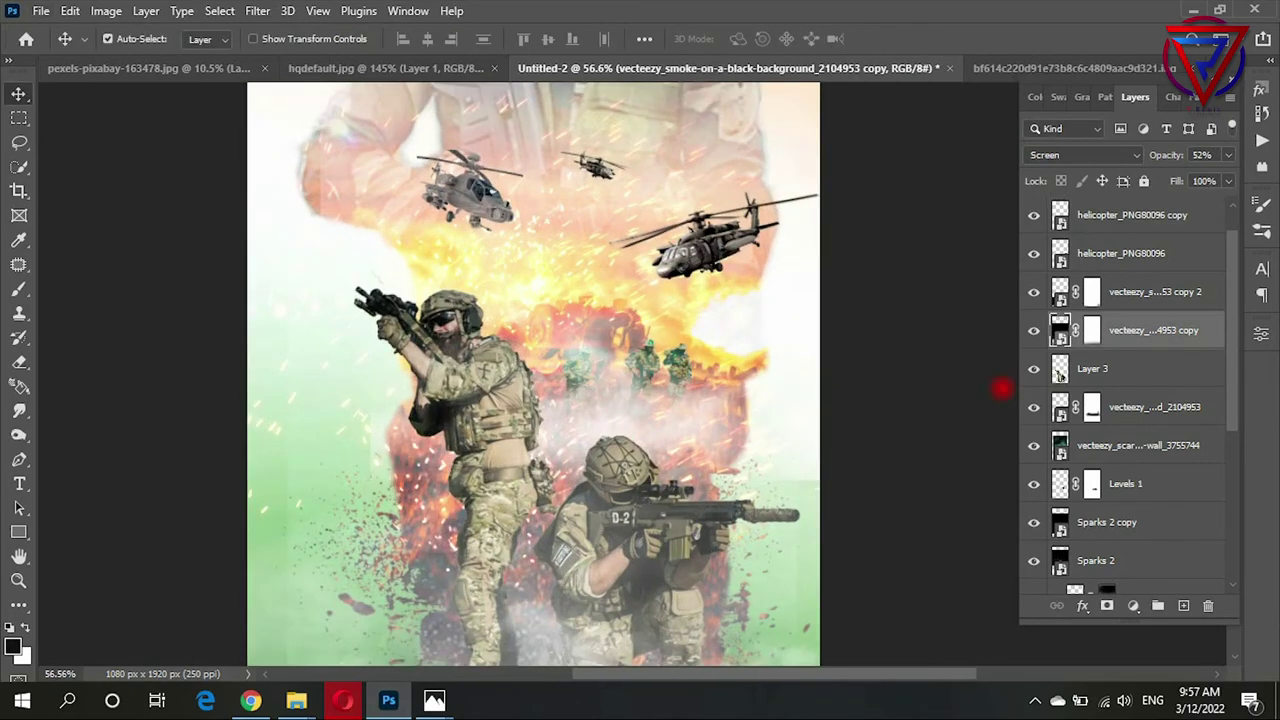
click(1034, 330)
click(1152, 418)
click(1034, 407)
click(1034, 407)
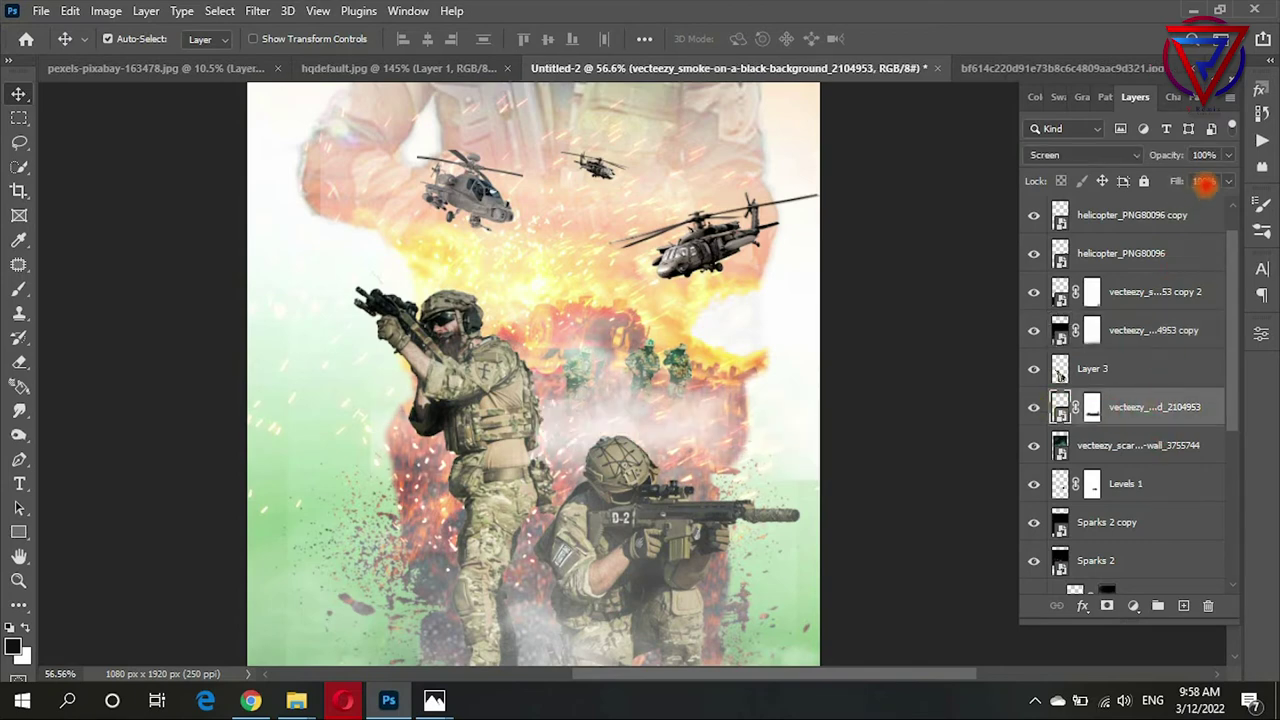
drag(1228, 155, 1198, 177)
scroll(634, 363, down, 3)
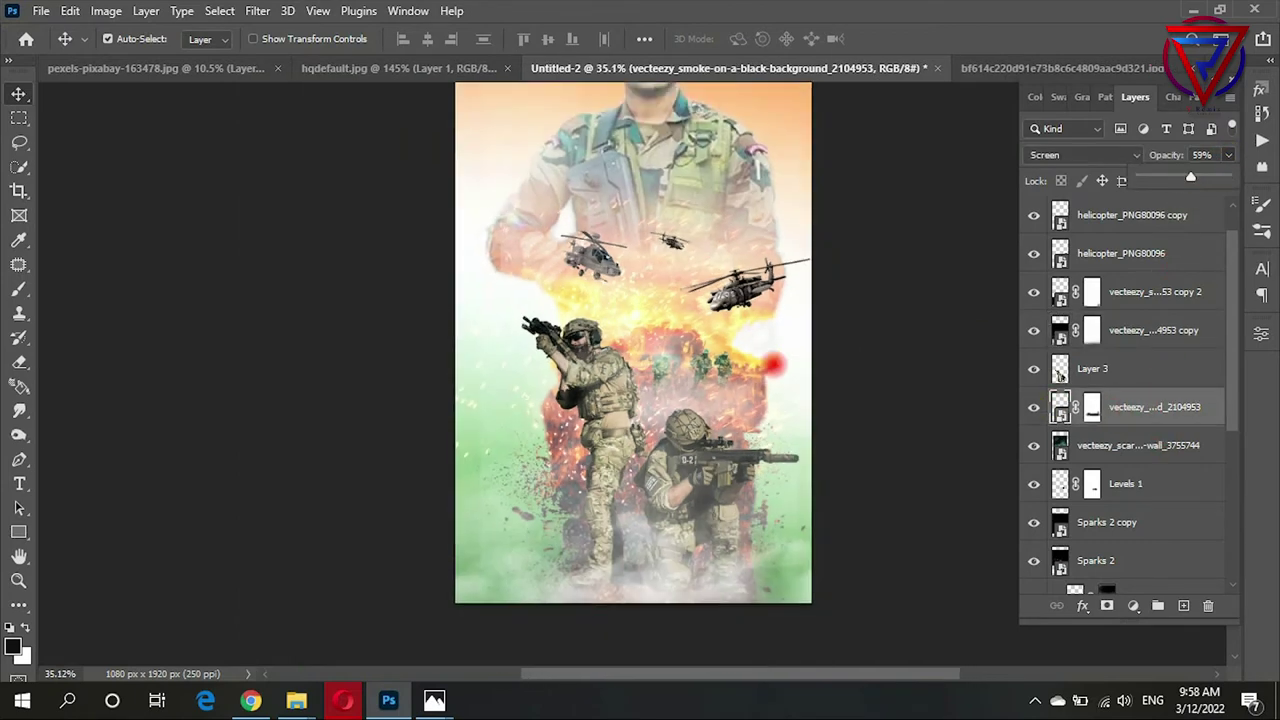
scroll(634, 363, up, 2)
scroll(634, 363, down, 2)
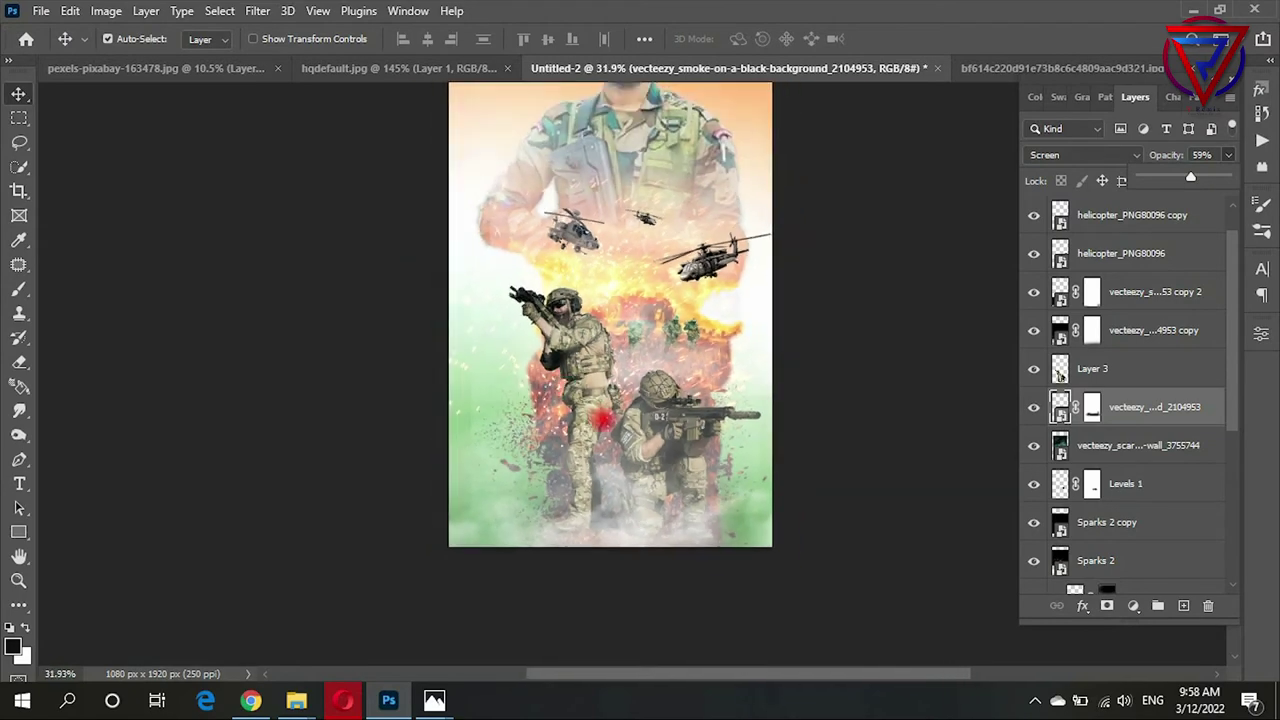
scroll(760, 385, up, 2)
scroll(1116, 362, up, 1)
click(568, 405)
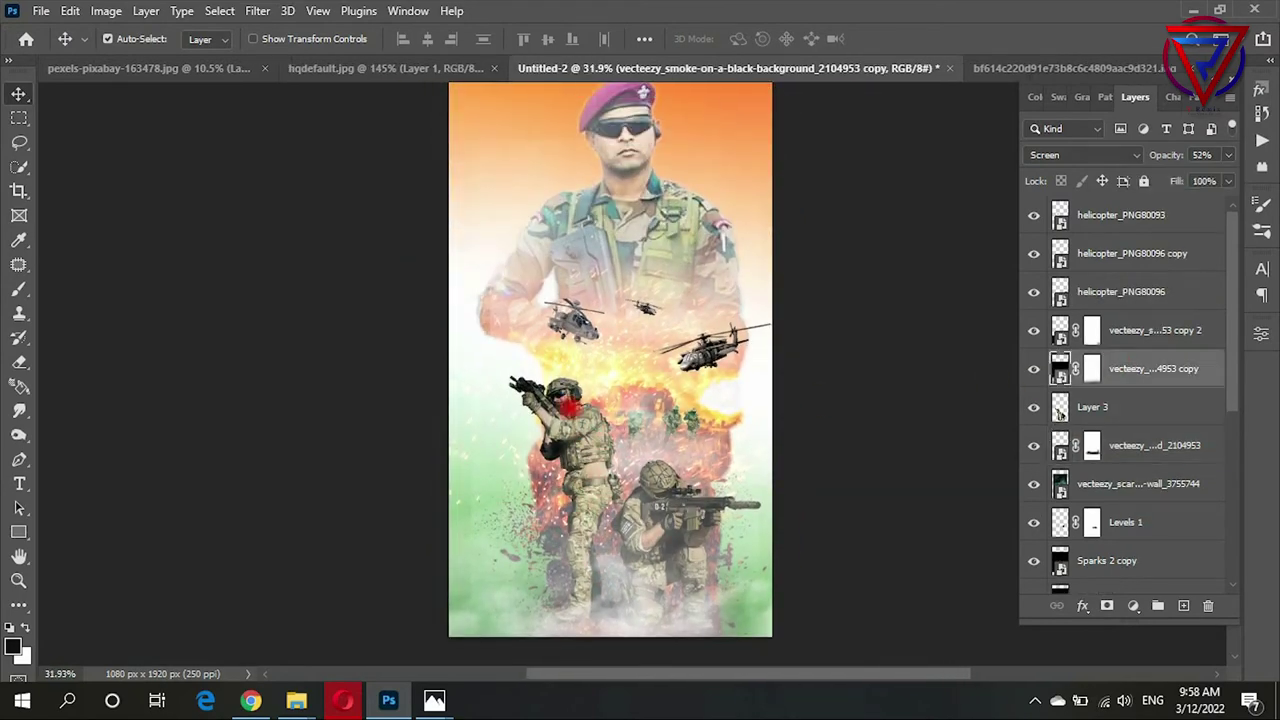
Step: Add a Levels 3 adjustment with a raised black input, clipped to Layer 3
click(1131, 407)
click(1133, 605)
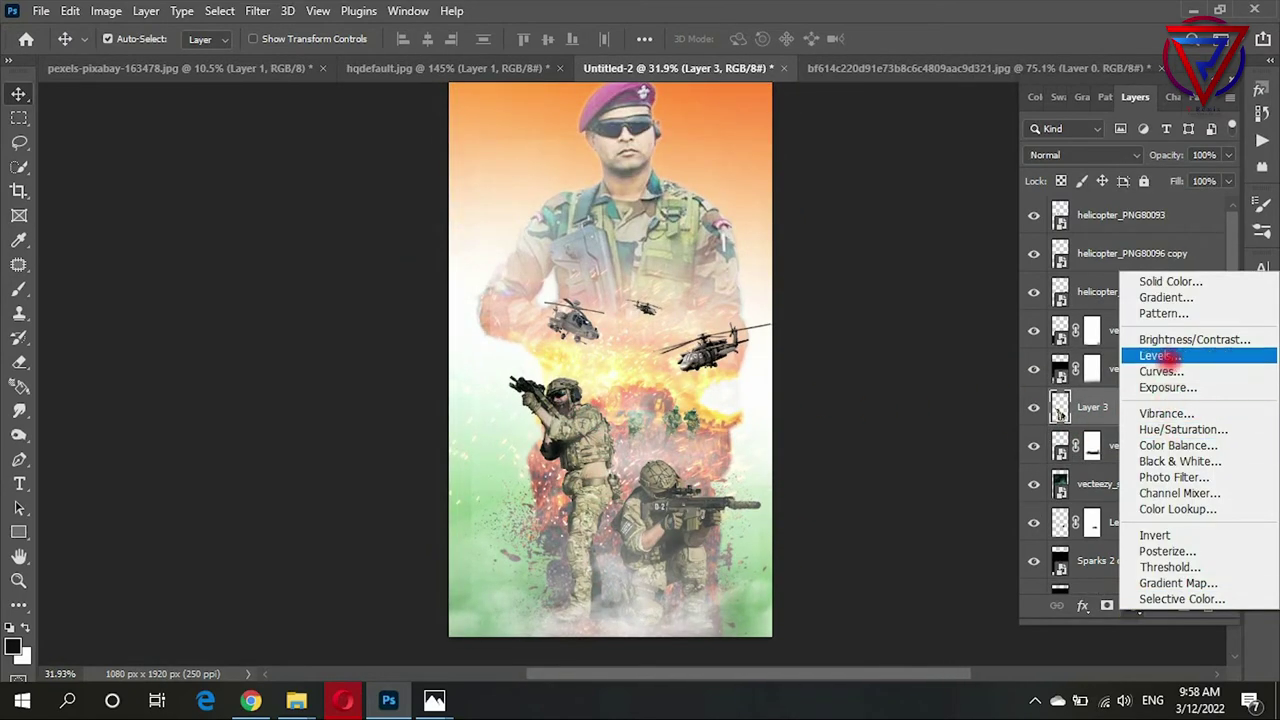
click(1163, 368)
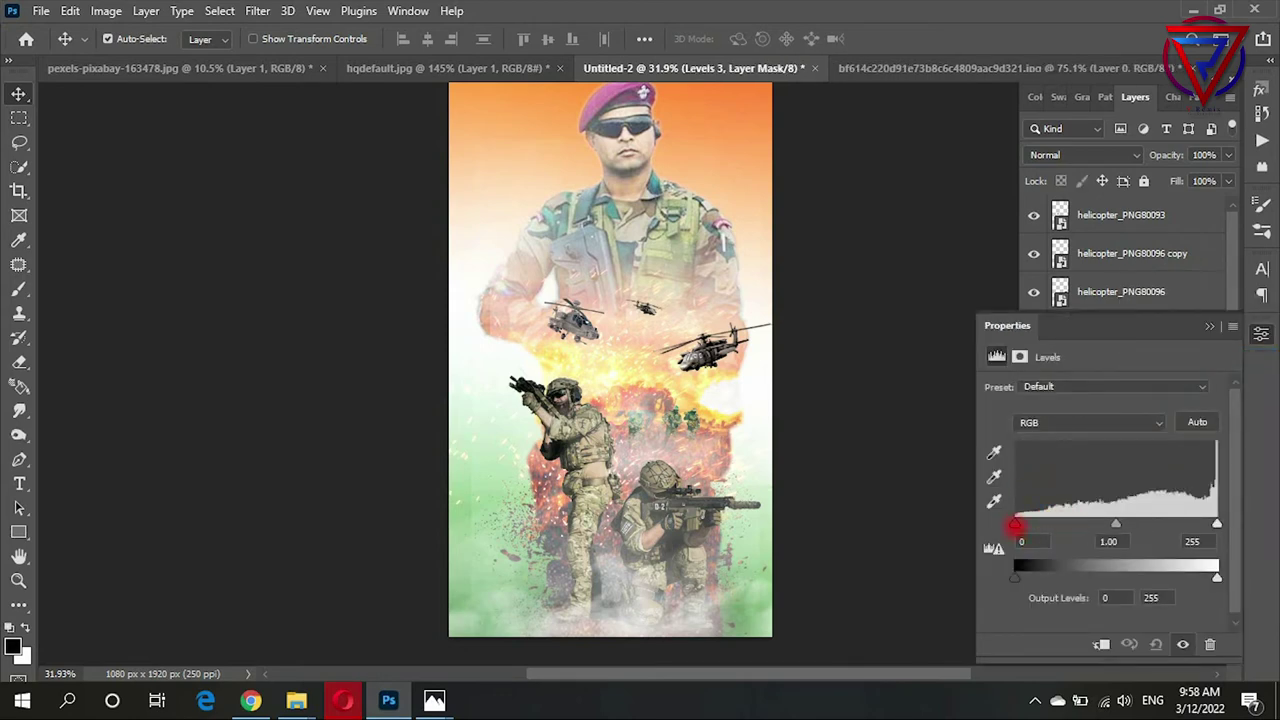
drag(1015, 525, 1142, 525)
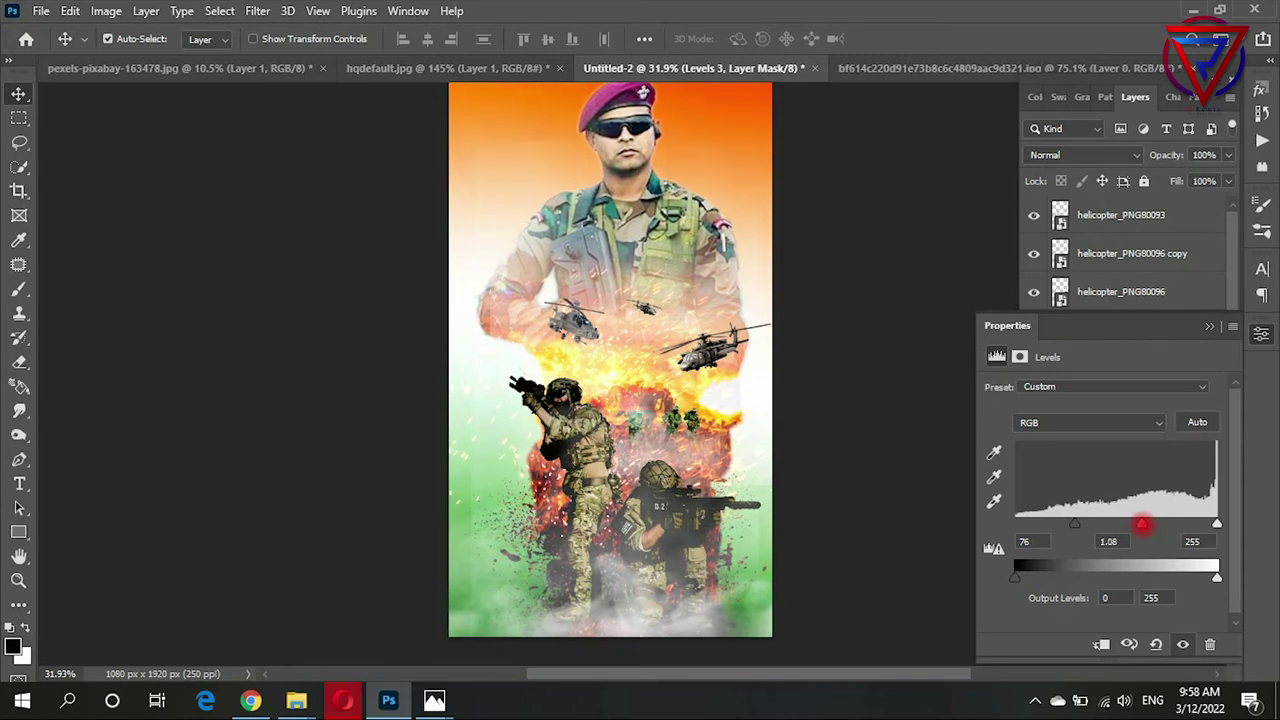
click(1210, 326)
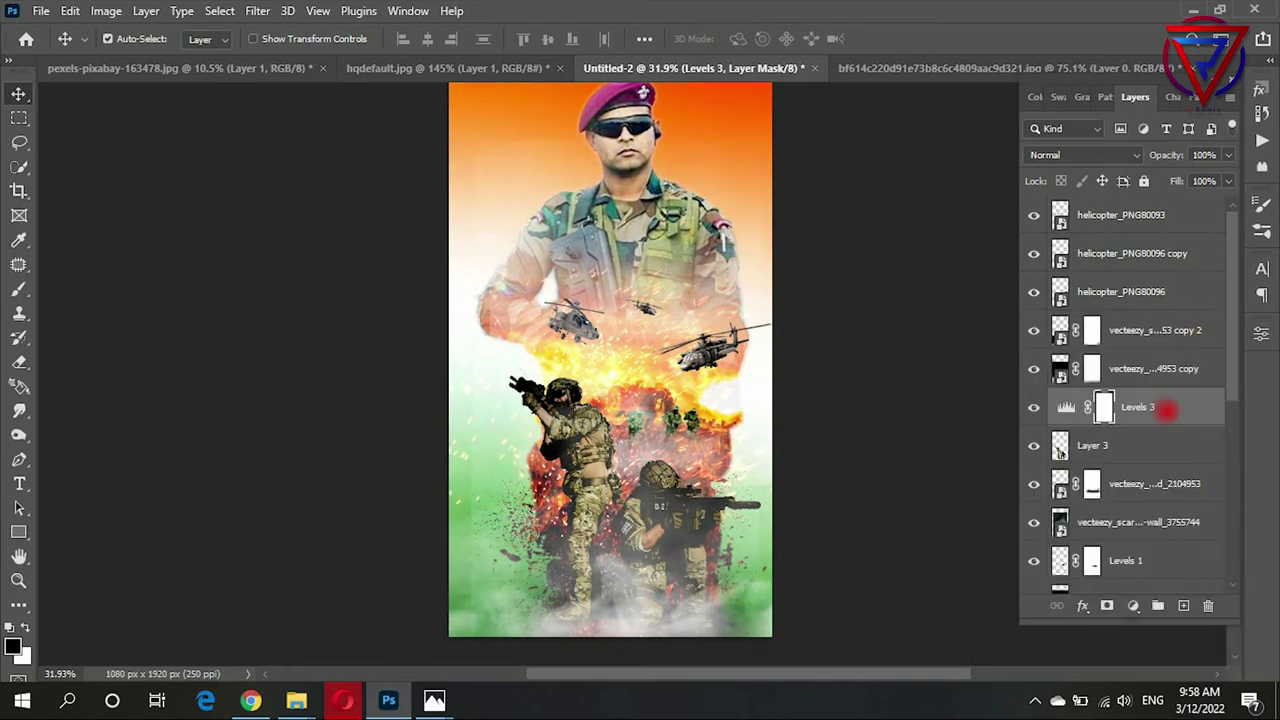
right_click(1167, 410)
click(1070, 357)
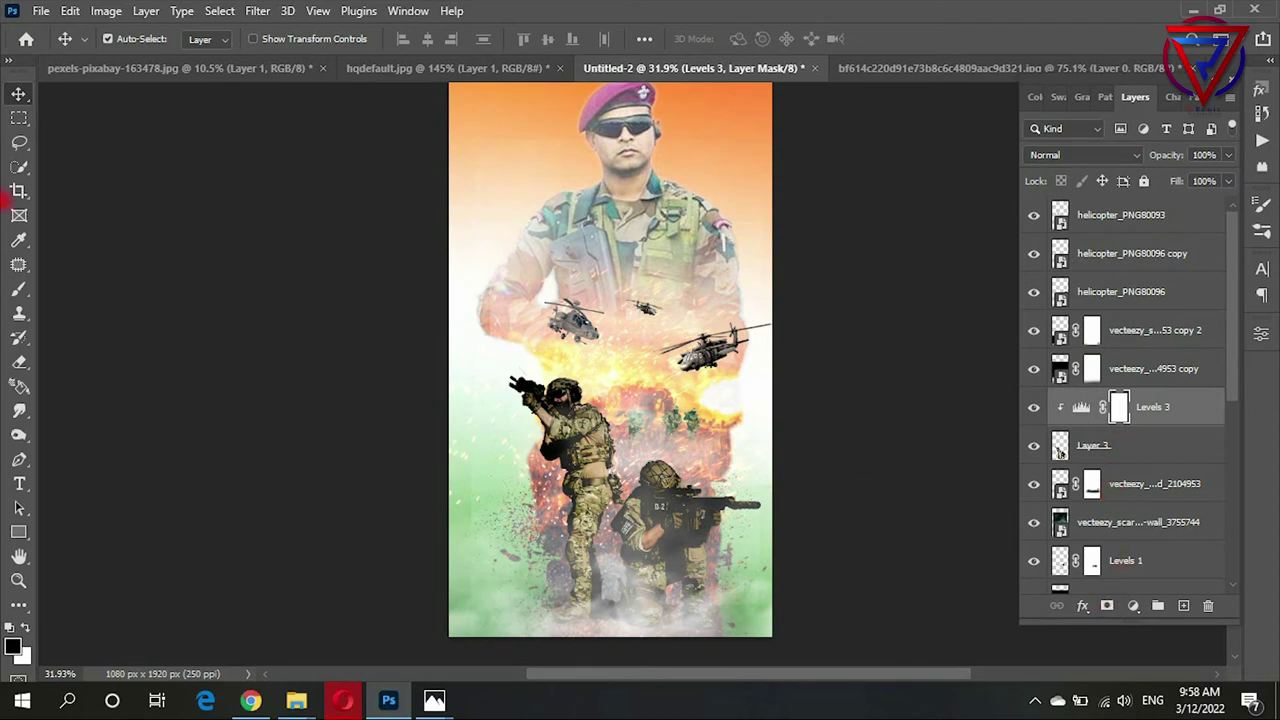
Step: Brush the Levels 3 mask over the soldier's chest and add a second mask
click(19, 289)
scroll(659, 437, up, 3)
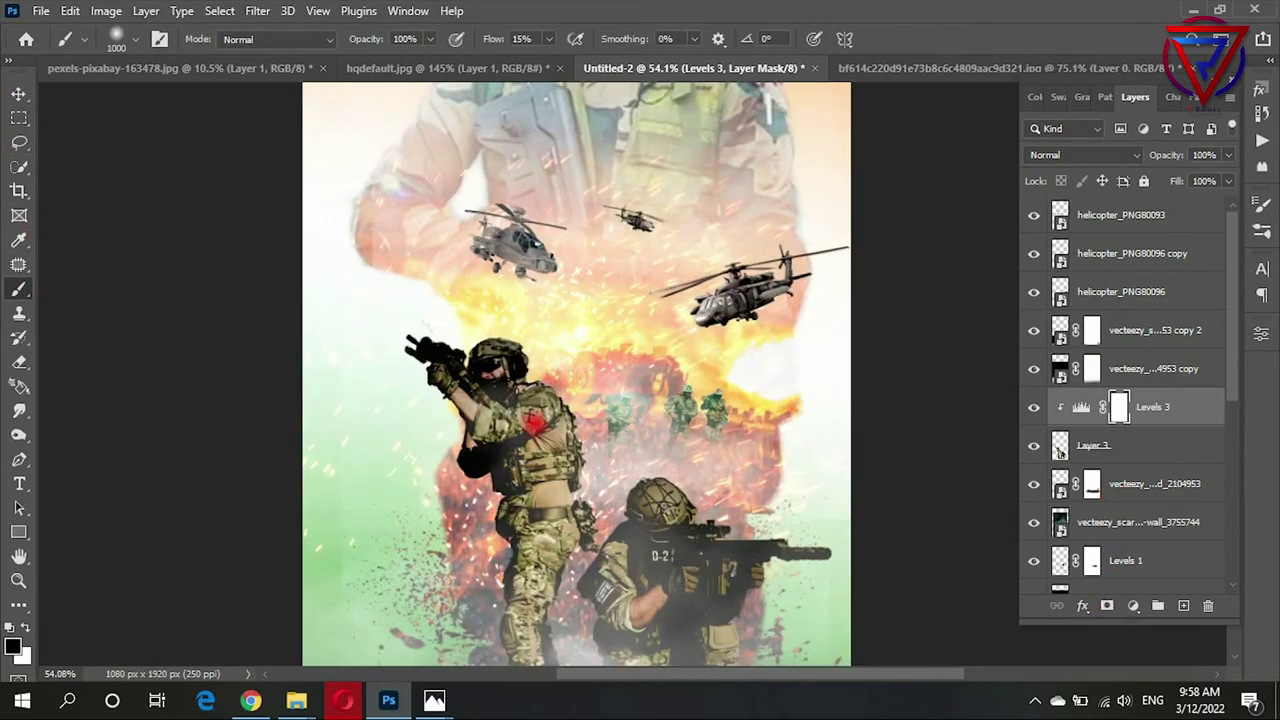
drag(505, 370, 533, 424)
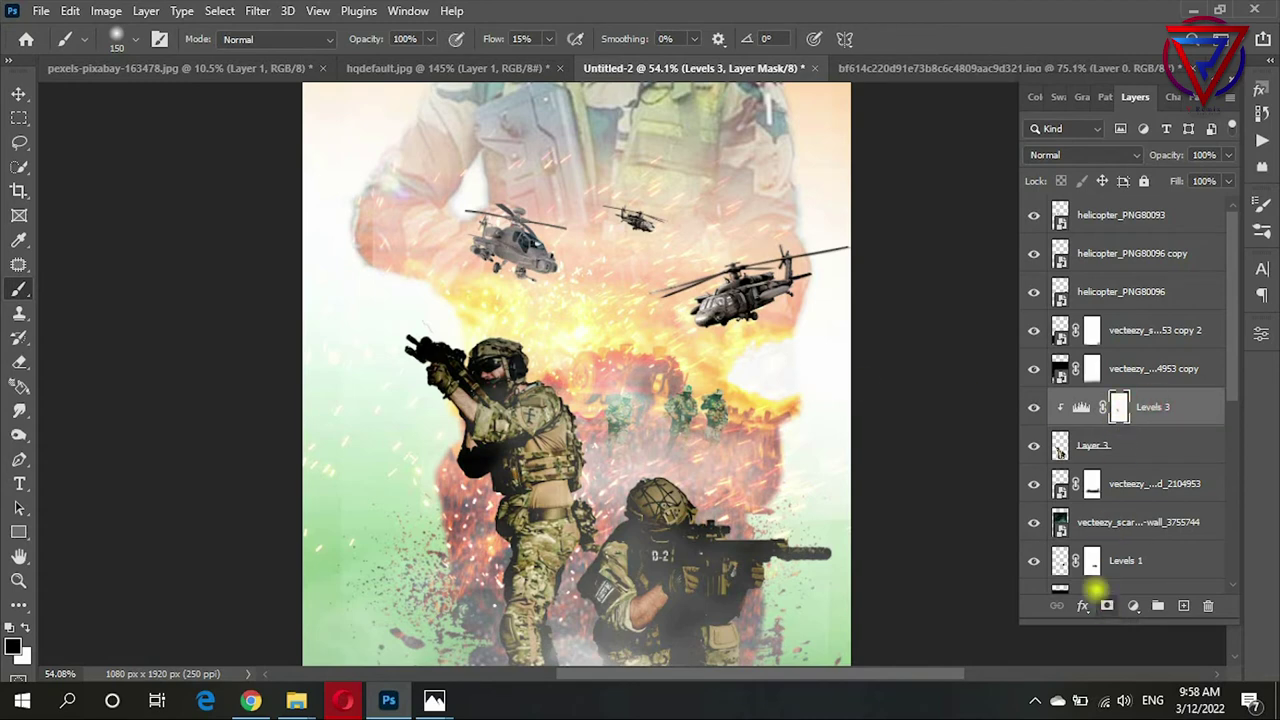
click(1107, 605)
drag(530, 417, 533, 340)
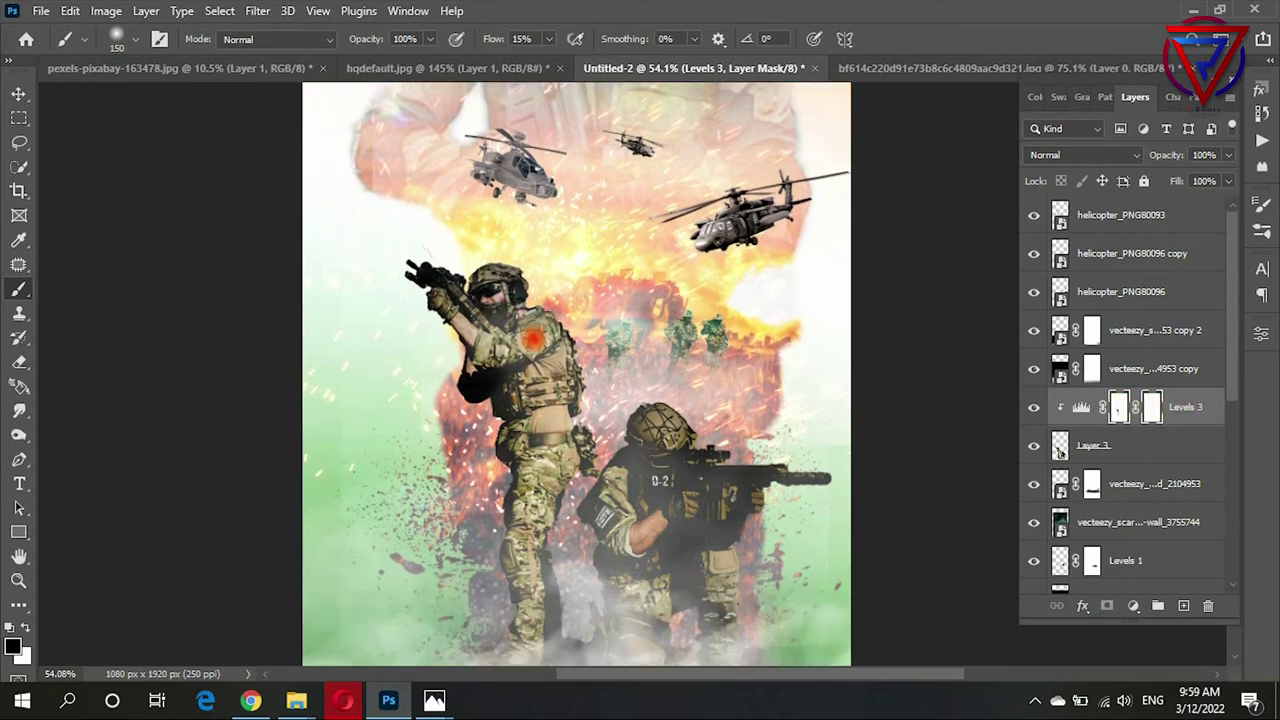
scroll(555, 388, down, 3)
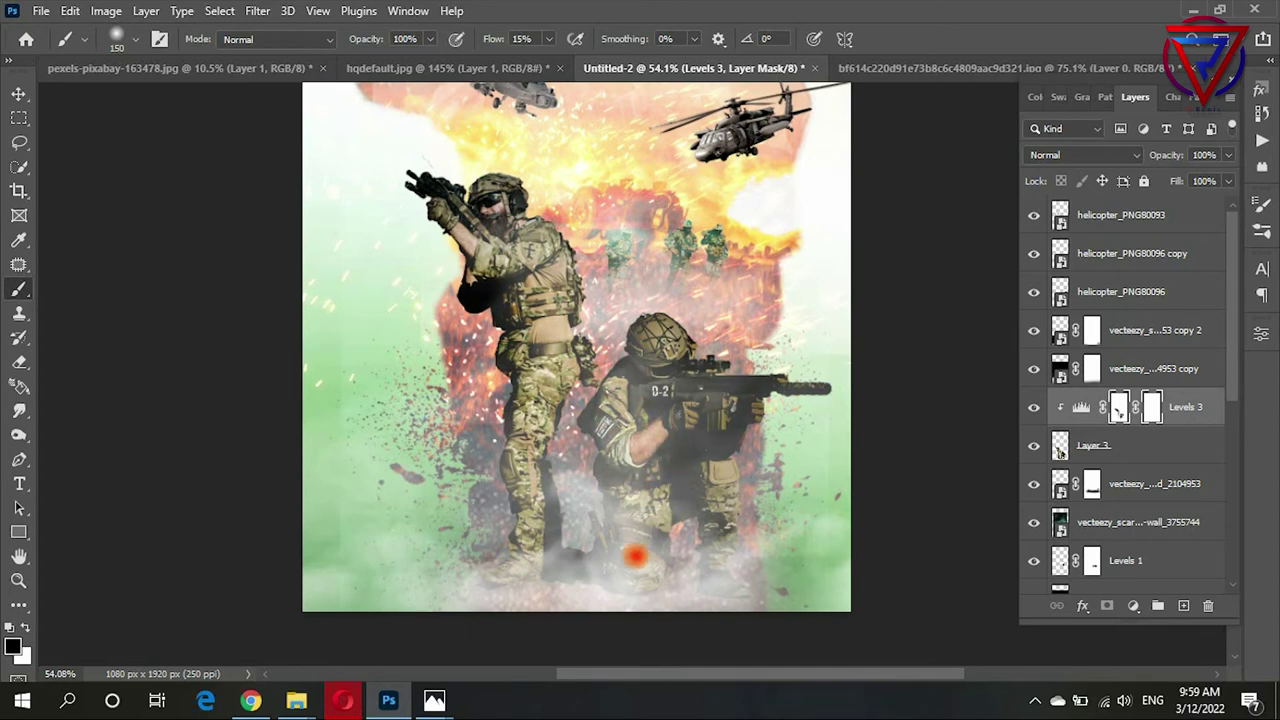
scroll(750, 389, up, 5)
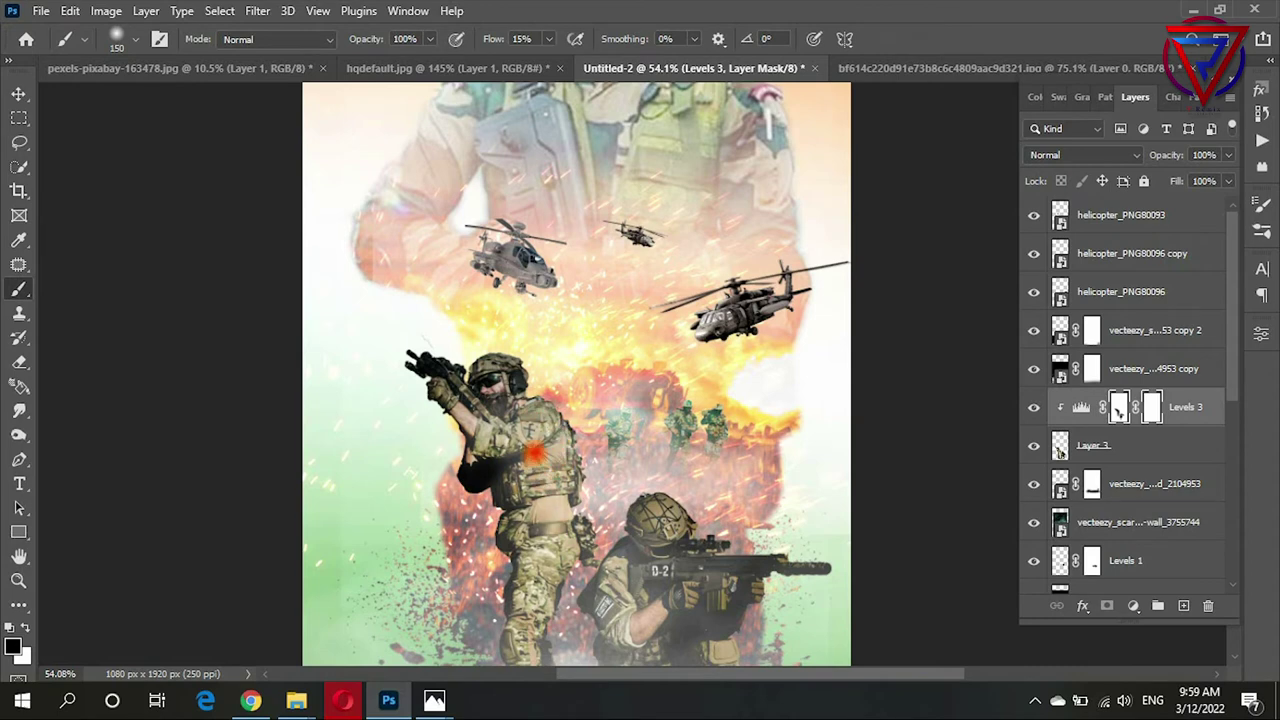
Step: Compare Levels 3 on and off, then delete its vector mask
click(1033, 407)
click(1033, 407)
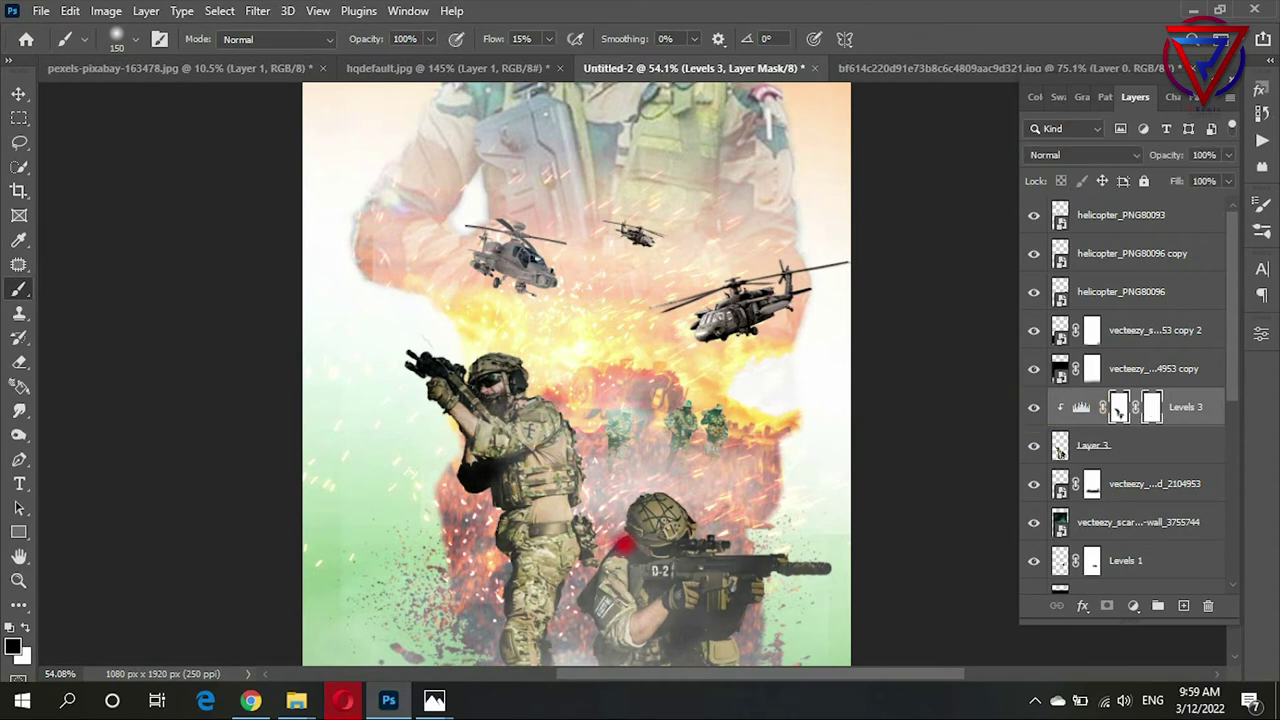
scroll(540, 525, down, 3)
scroll(600, 400, up, 5)
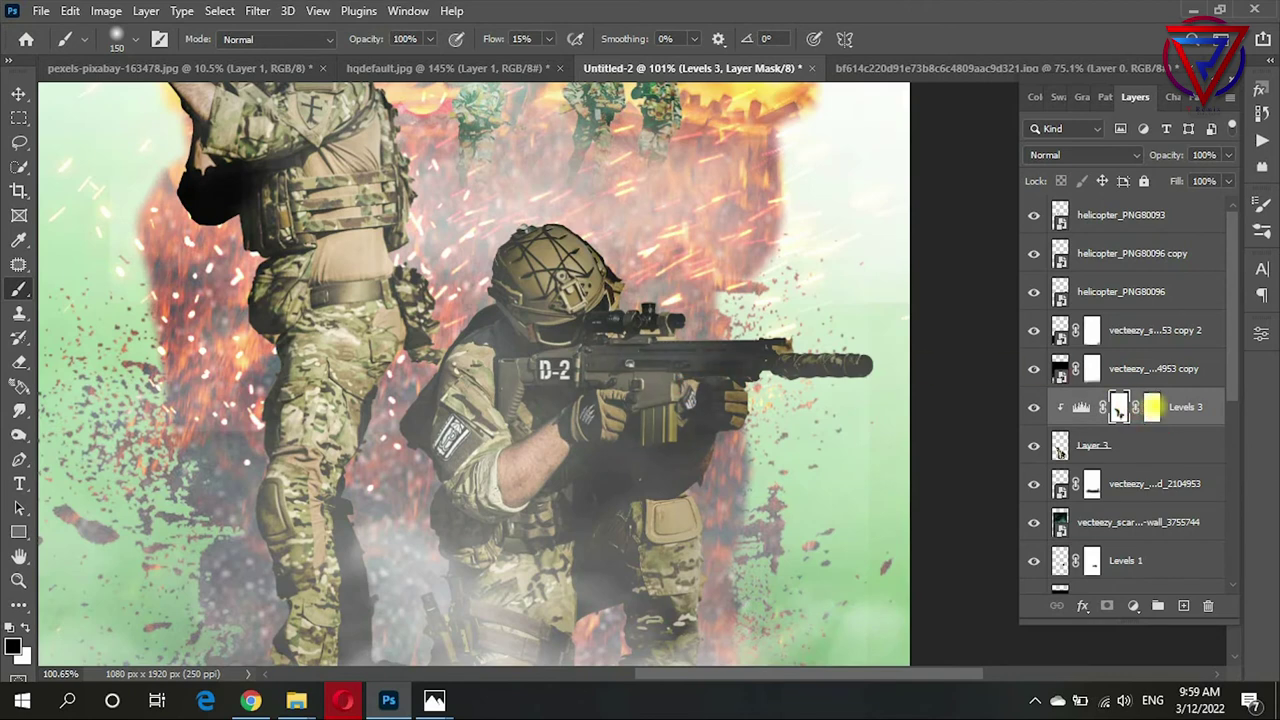
right_click(1150, 407)
click(1150, 443)
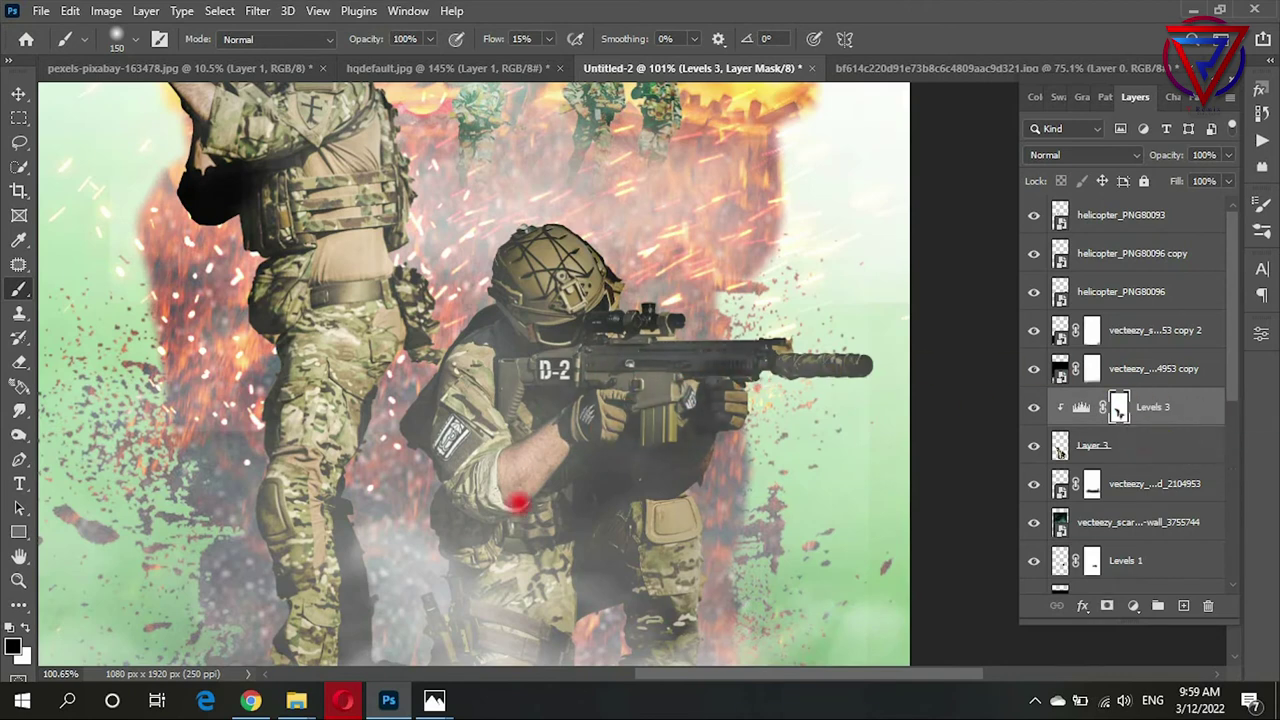
scroll(530, 280, down, 2)
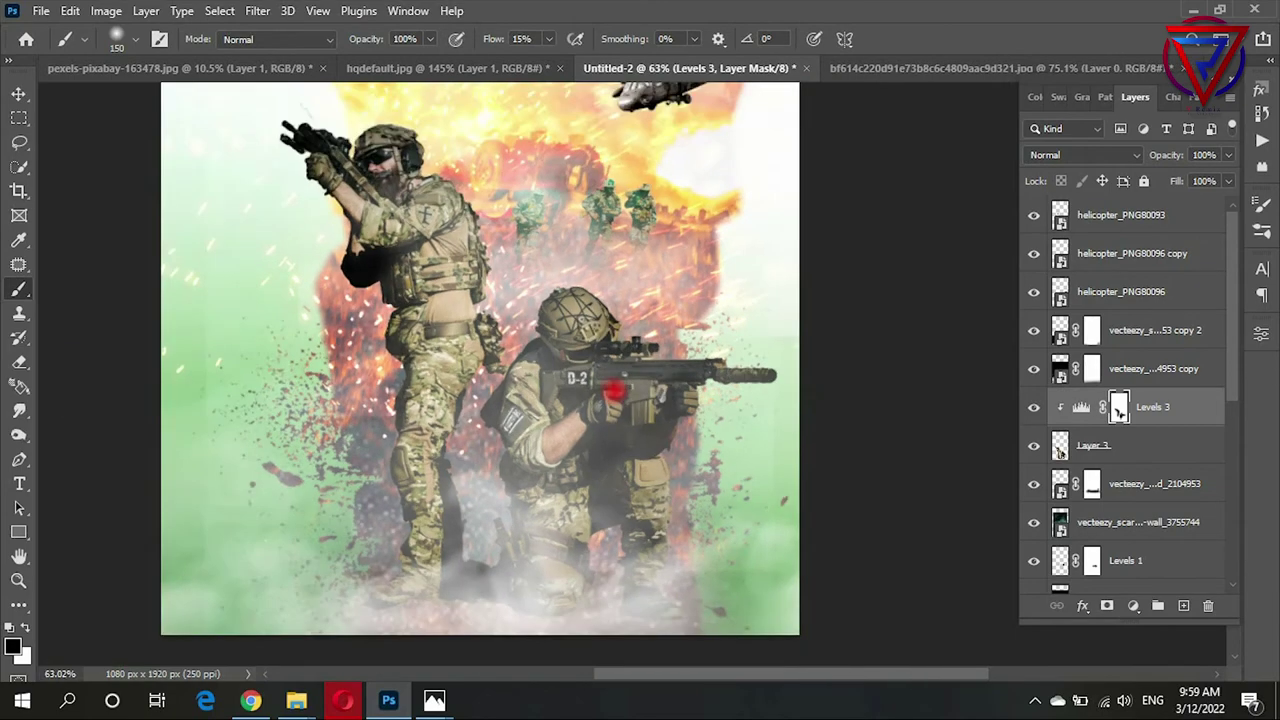
scroll(600, 450, down, 2)
scroll(563, 495, down, 2)
scroll(575, 480, up, 1)
scroll(586, 450, down, 1)
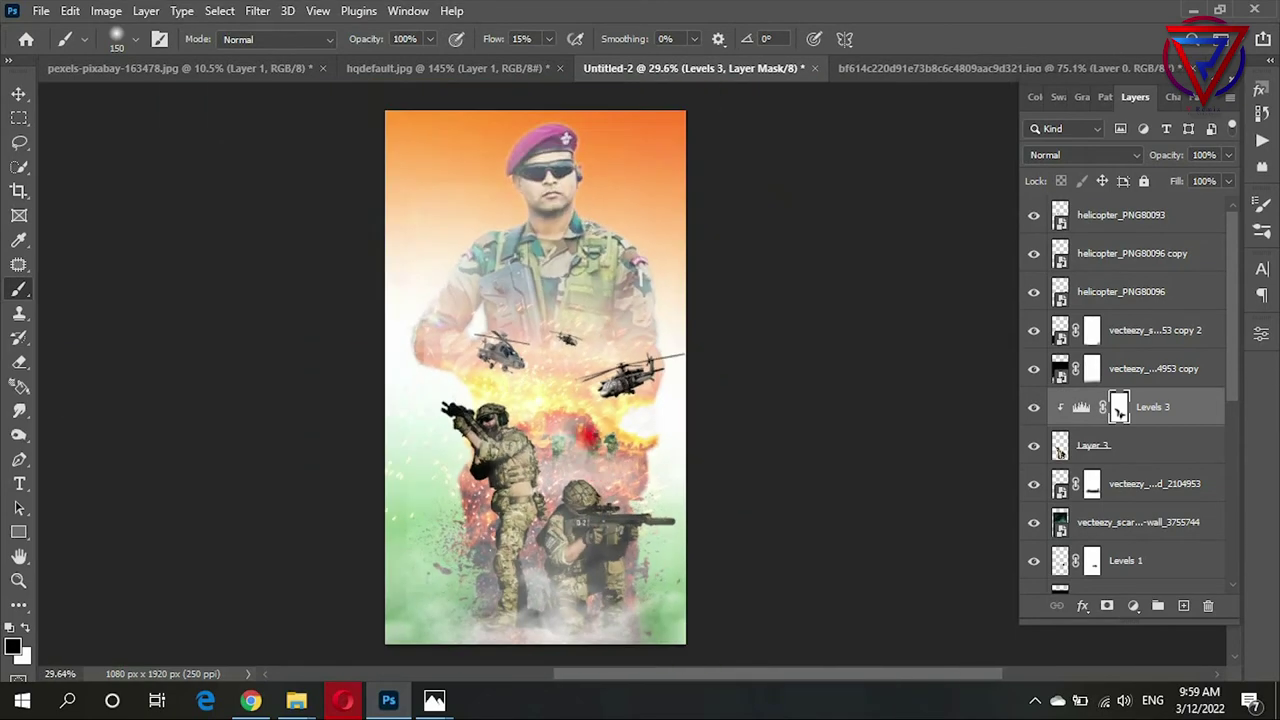
scroll(1173, 556, down, 5)
Step: Add an 'Indian Army' text layer at the top of the poster
click(1160, 538)
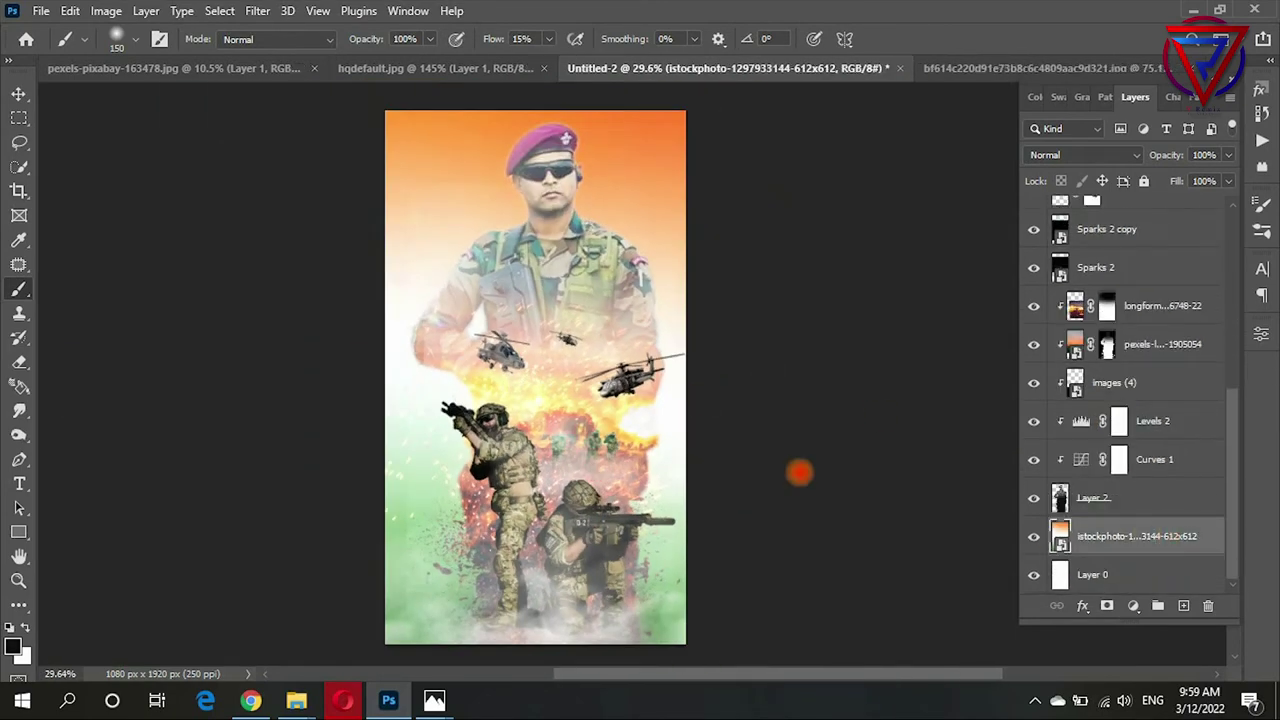
click(18, 481)
click(436, 182)
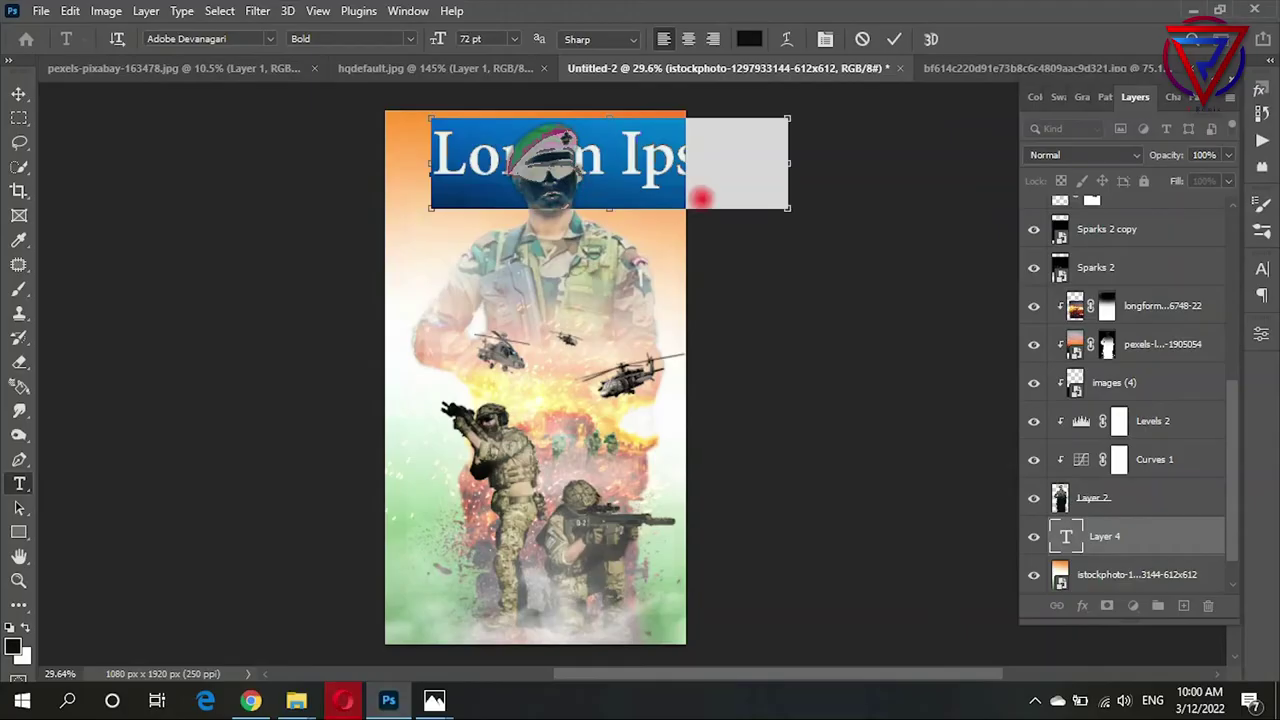
text(Indian Army)
click(18, 93)
drag(585, 152, 621, 156)
Step: Scale the Indian Army title to about 83% and shift it left to fit the width
click(1170, 531)
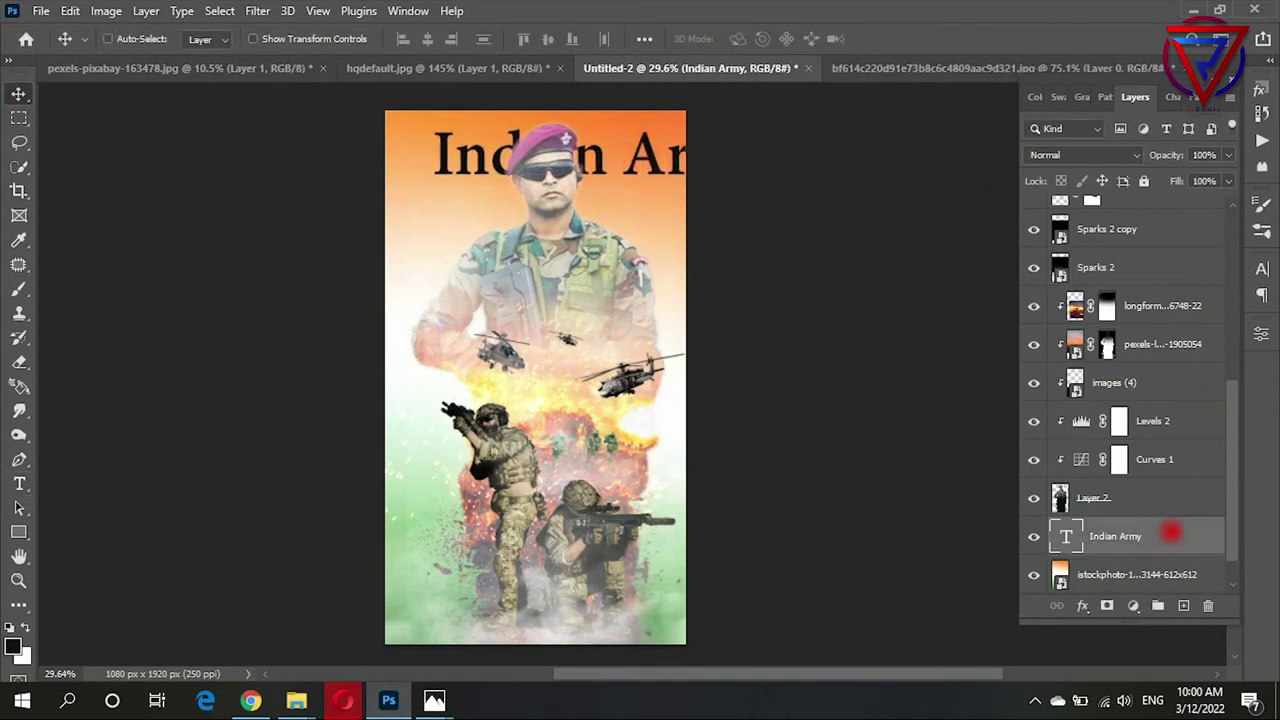
key(ctrl+t)
drag(773, 213, 712, 198)
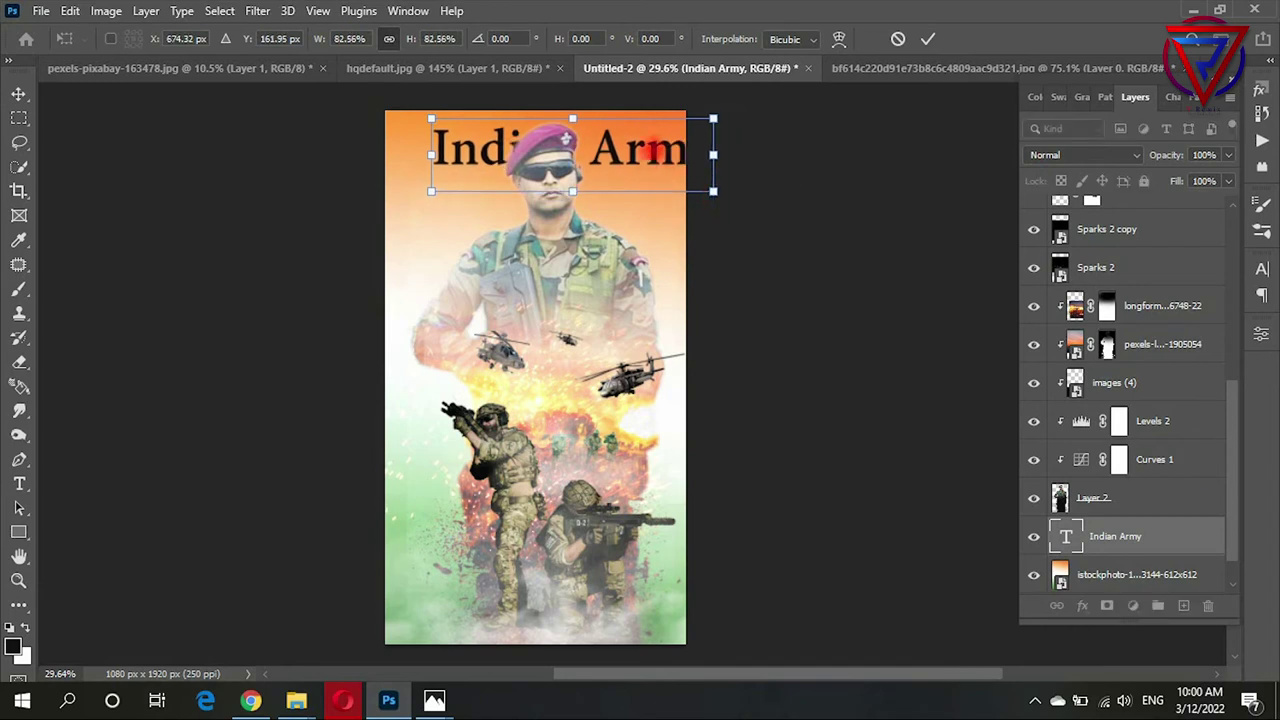
mouse_move(664, 152)
mouse_down()
mouse_move(632, 153)
mouse_move(627, 139)
mouse_move(660, 157)
mouse_move(655, 145)
mouse_up()
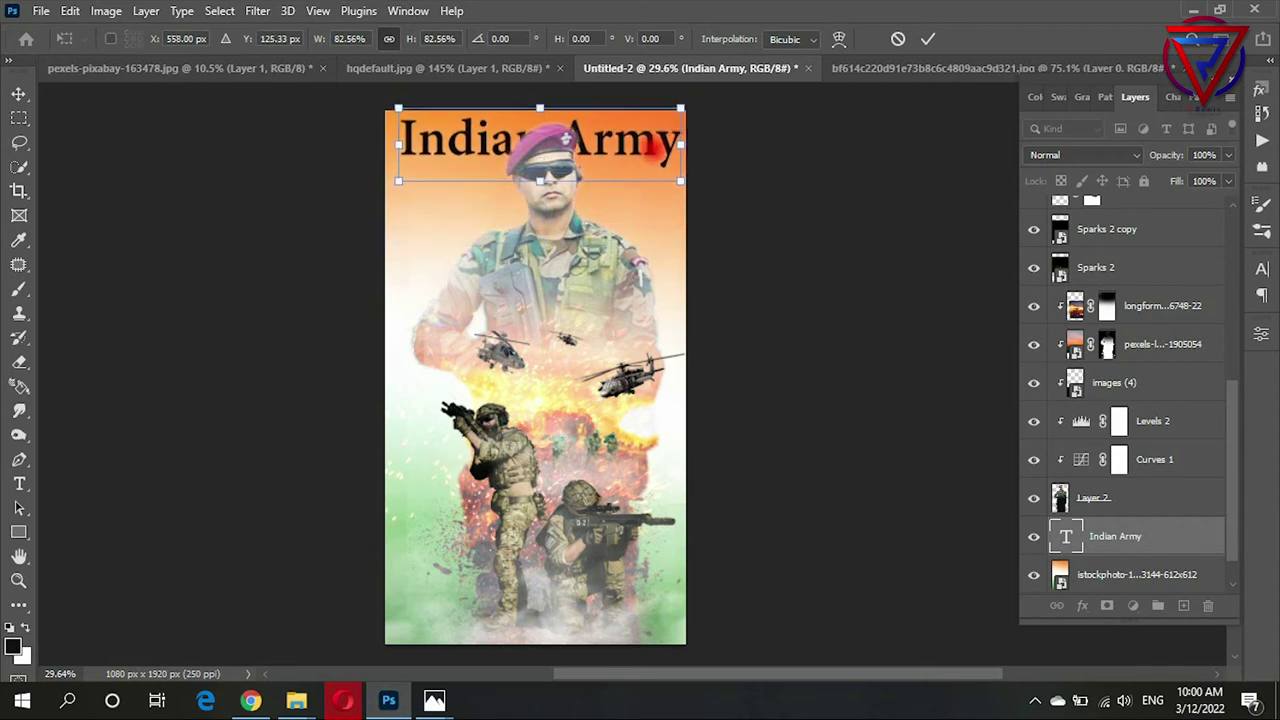
click(1123, 495)
scroll(1166, 497, up, 5)
Step: Scale the soldier and helicopter artwork to about 95% and lower it beneath the title
scroll(1160, 300, up, 5)
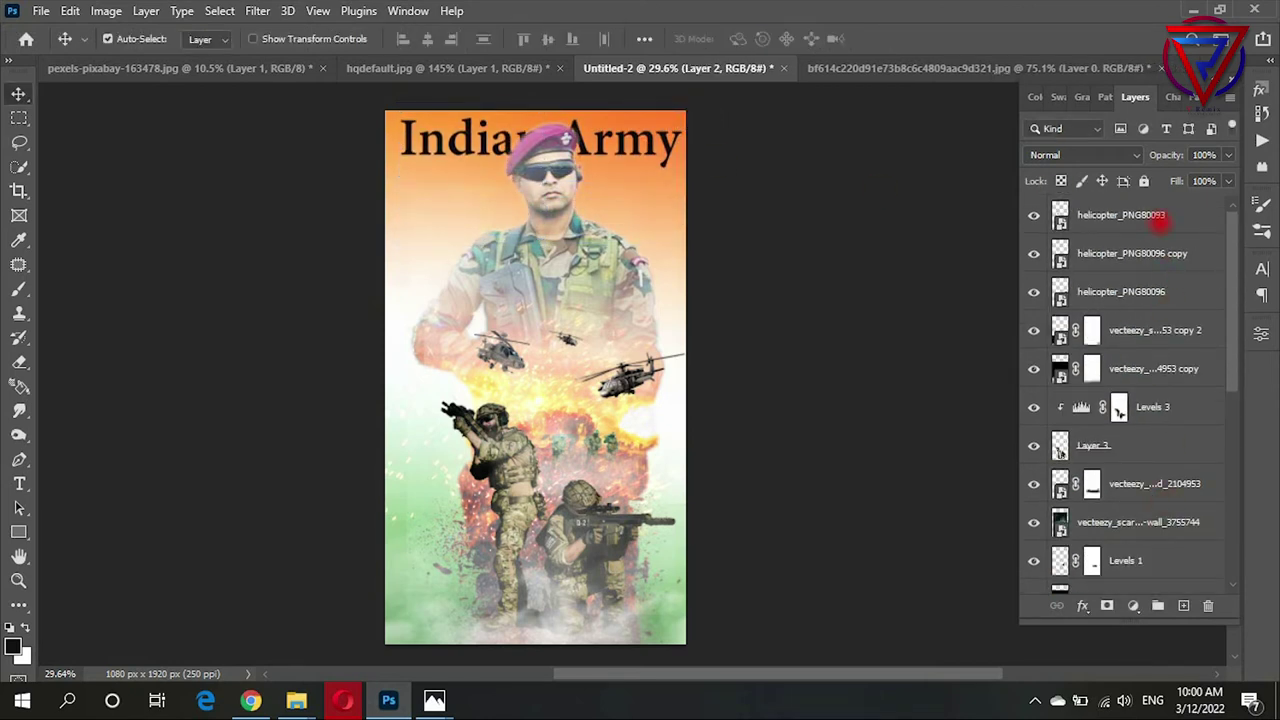
scroll(1117, 238, up, 5)
key(ctrl+t)
drag(917, 384, 886, 380)
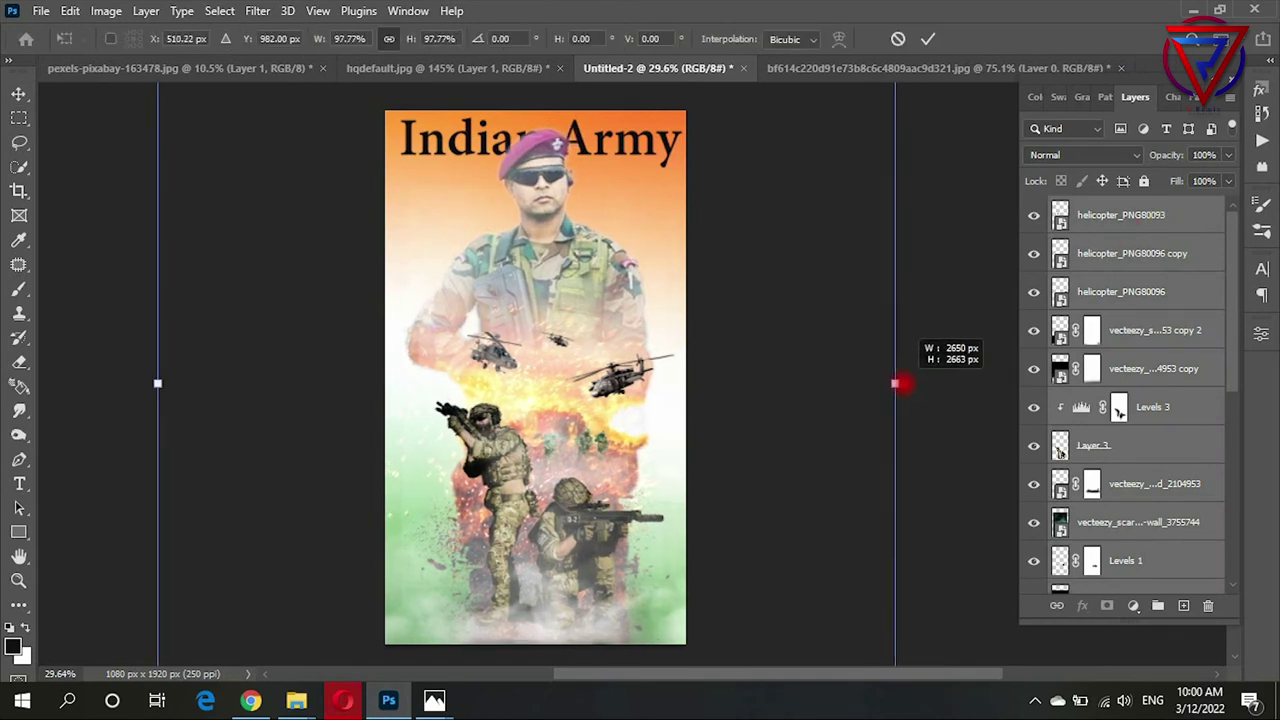
drag(766, 366, 777, 397)
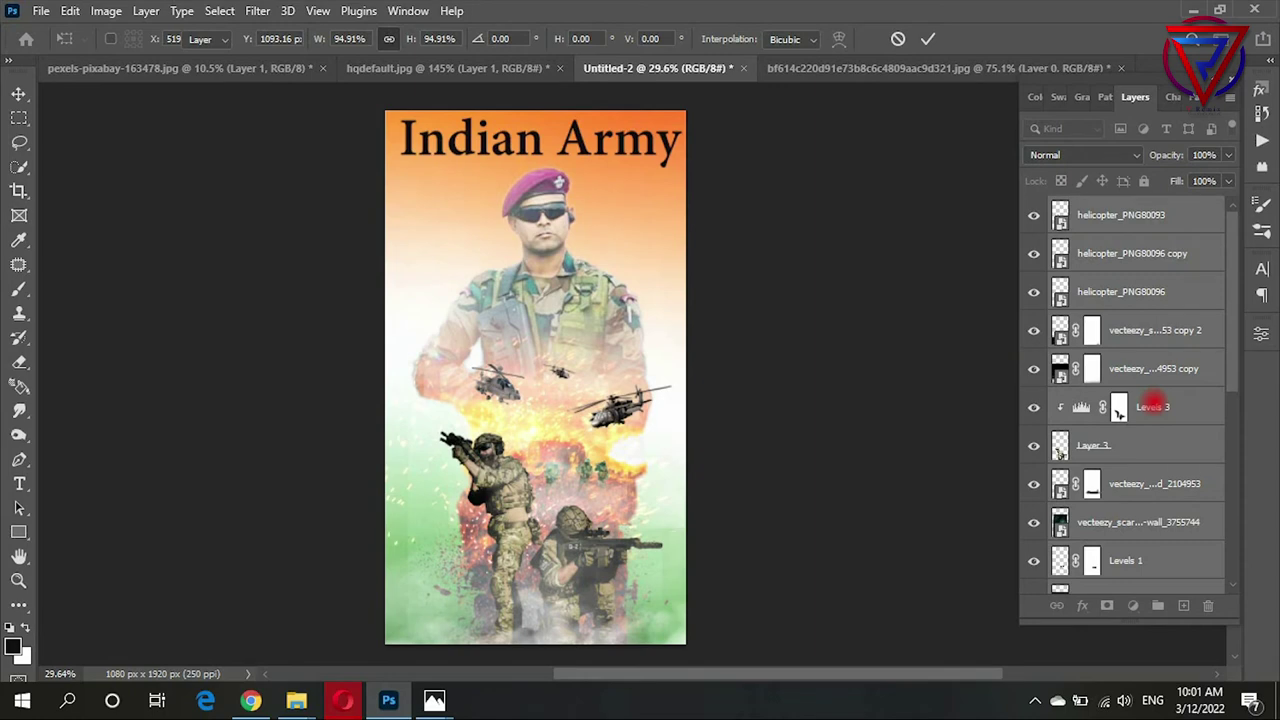
key(Return)
Step: Nudge the Indian Army title slightly down and left
drag(1234, 354, 1183, 536)
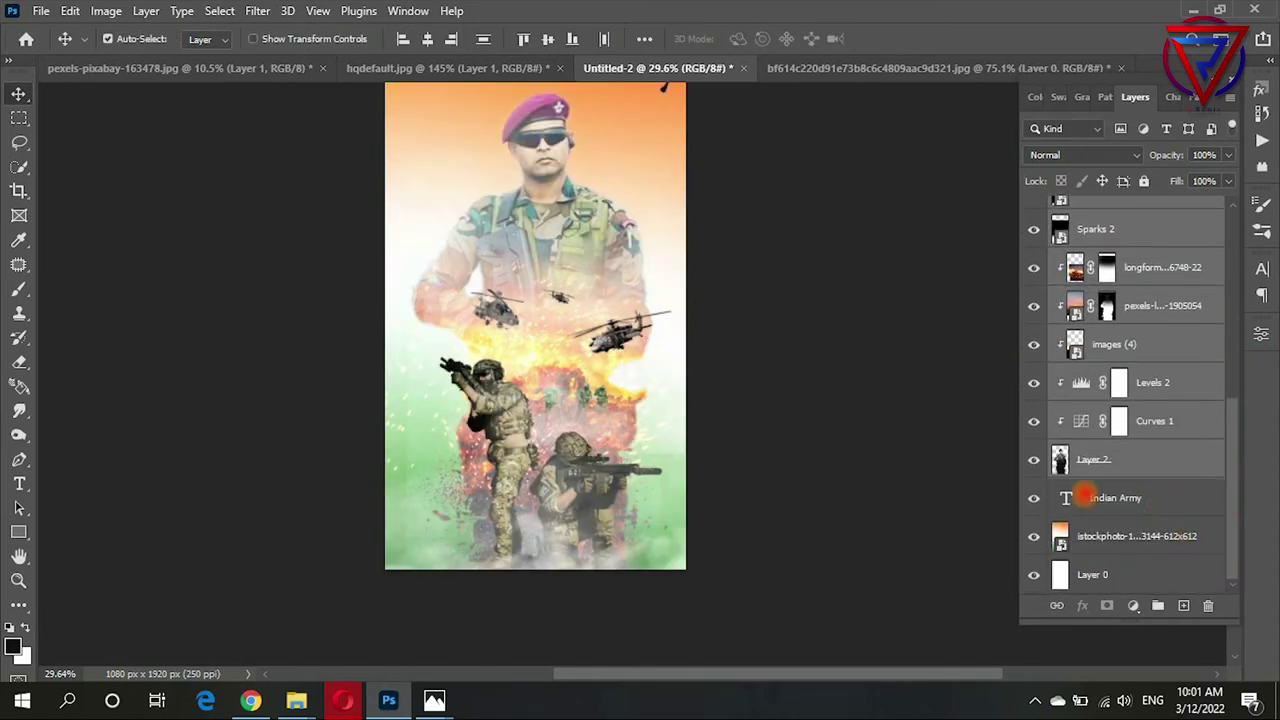
click(1085, 496)
scroll(845, 376, up, 2)
drag(620, 230, 616, 240)
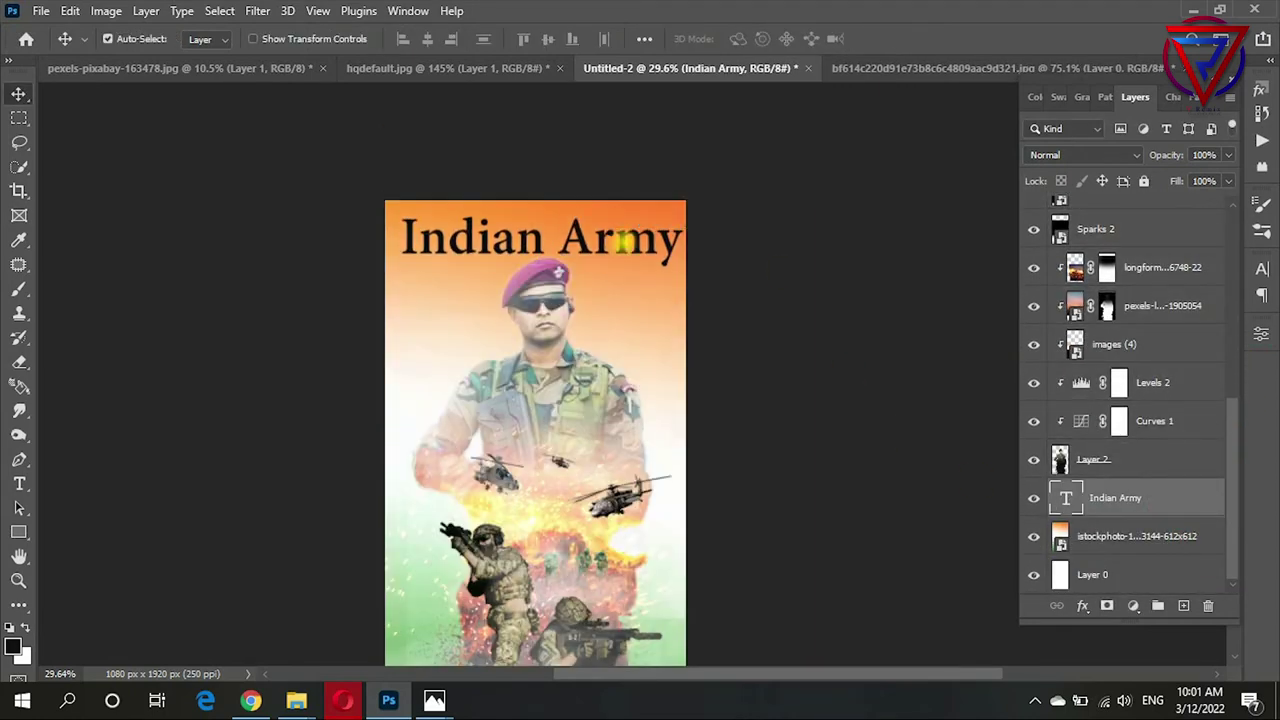
Step: Add Bevel & Emboss to the title and make its fill fully transparent
double_click(1192, 503)
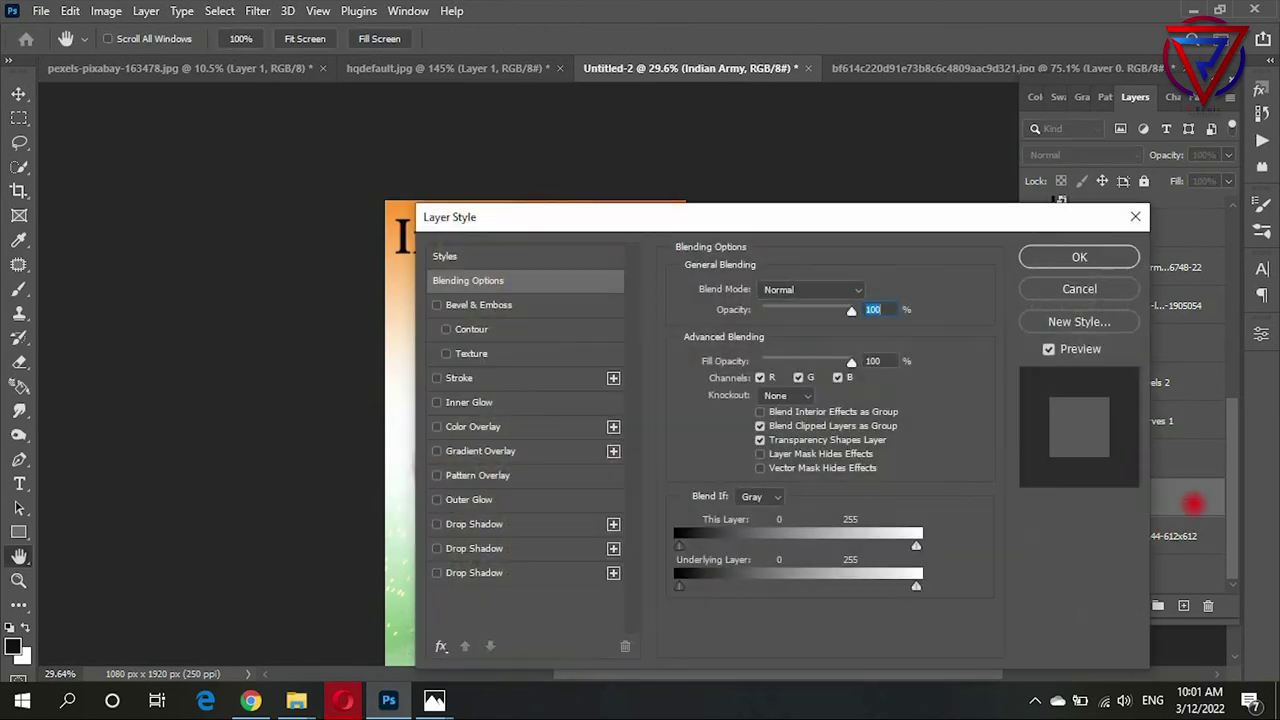
drag(751, 217, 1021, 143)
click(793, 233)
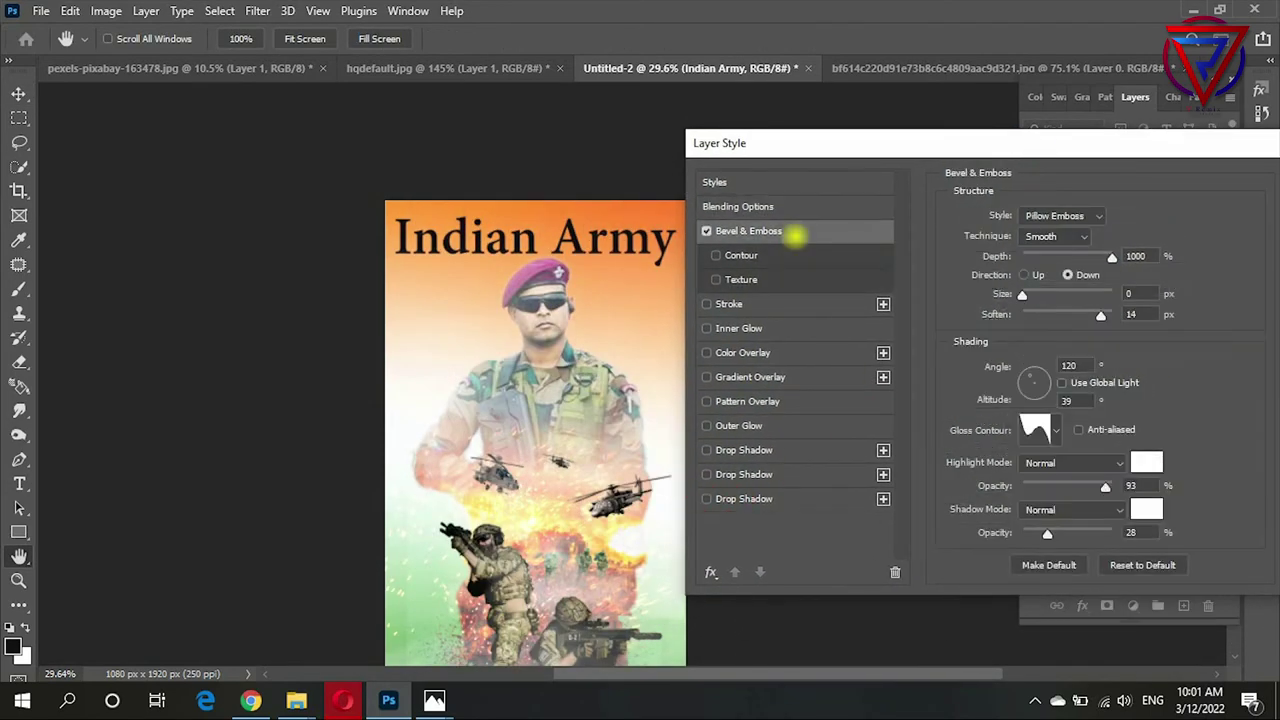
click(806, 208)
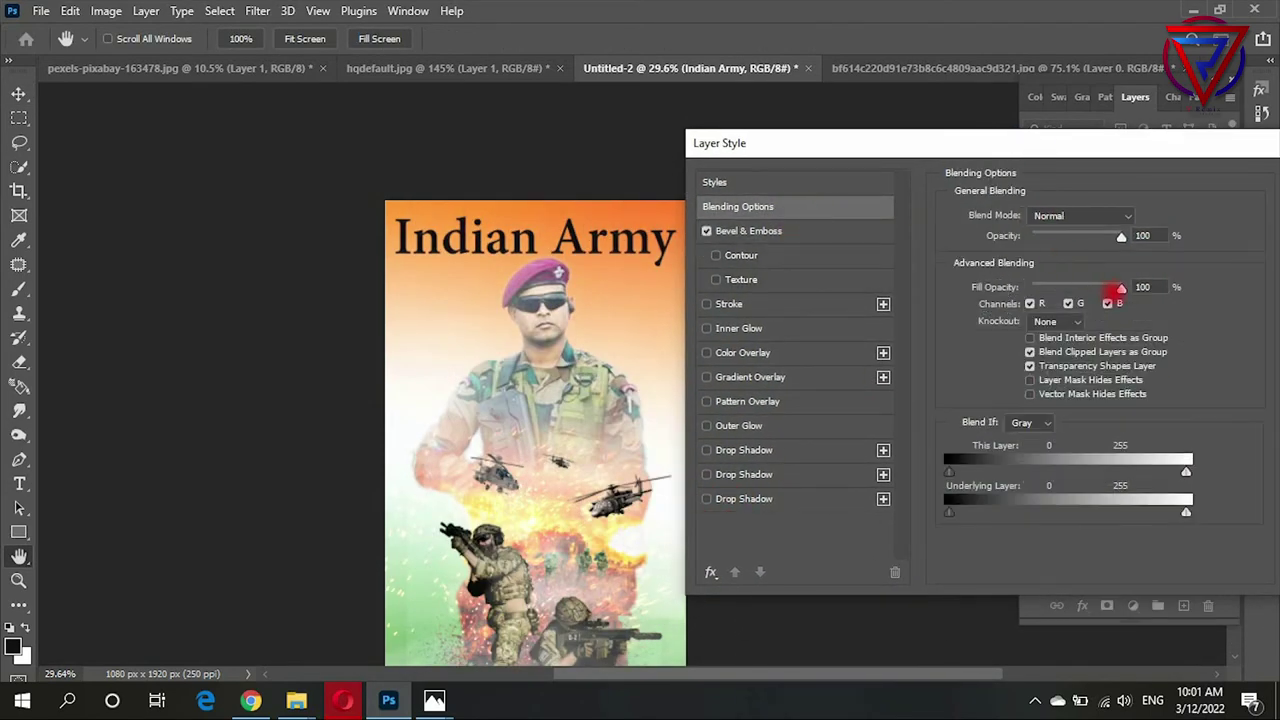
drag(1121, 288, 1031, 288)
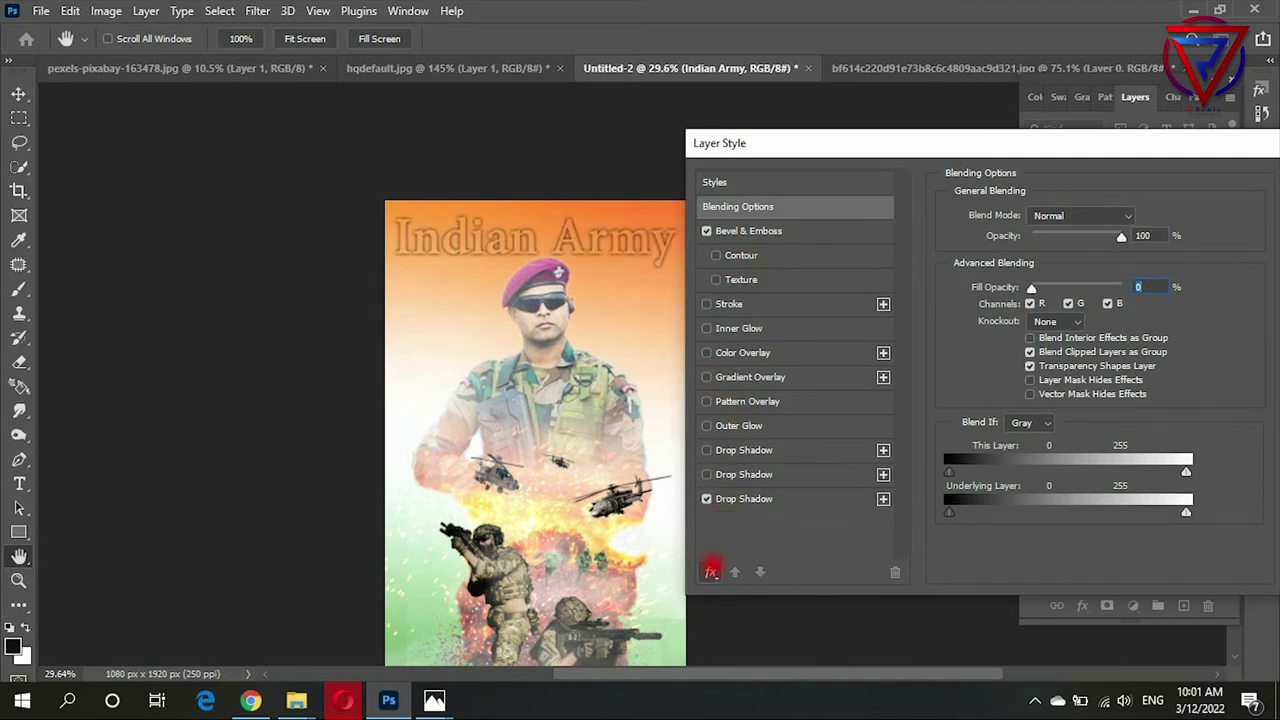
Step: Add a Gradient Overlay to the title with a dark green left stop
click(710, 571)
click(771, 529)
click(1050, 252)
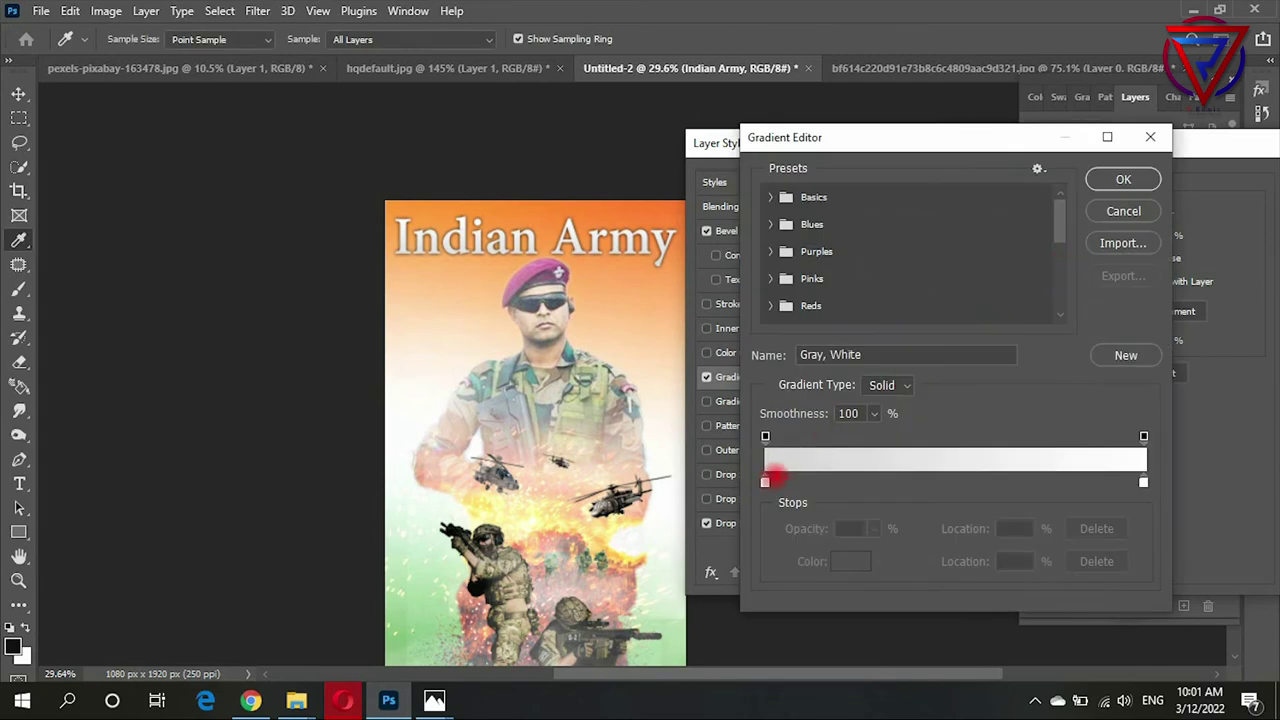
double_click(765, 481)
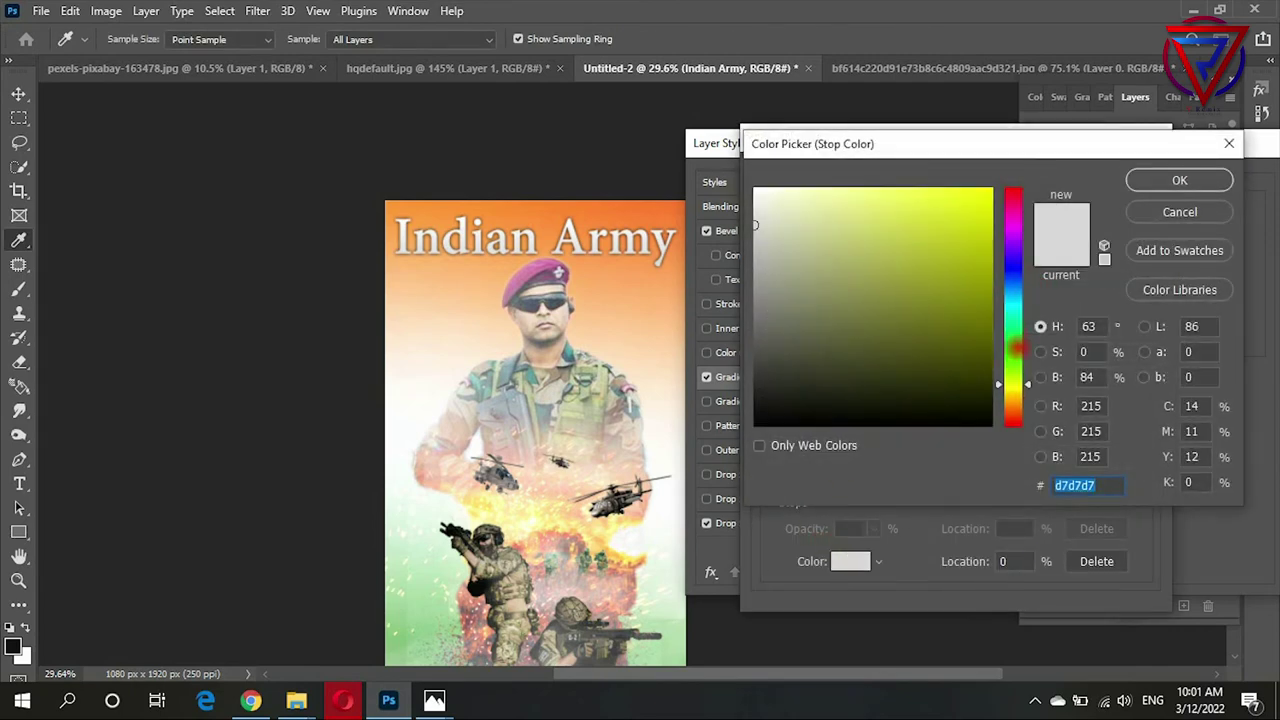
click(1017, 349)
mouse_move(957, 366)
mouse_down()
mouse_move(991, 258)
mouse_move(1005, 268)
mouse_move(988, 290)
mouse_up()
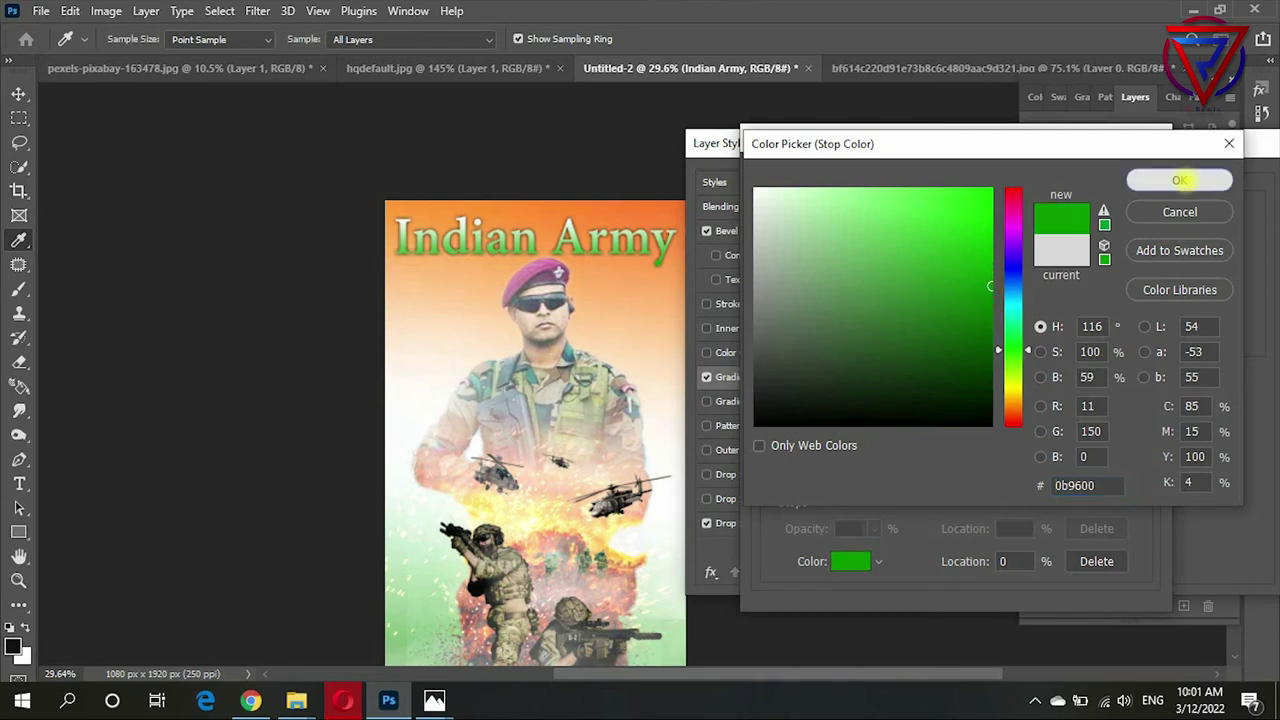
click(1180, 180)
Step: Centre the white stop at 50% and make the right stop orange ff7800
drag(1143, 482, 955, 482)
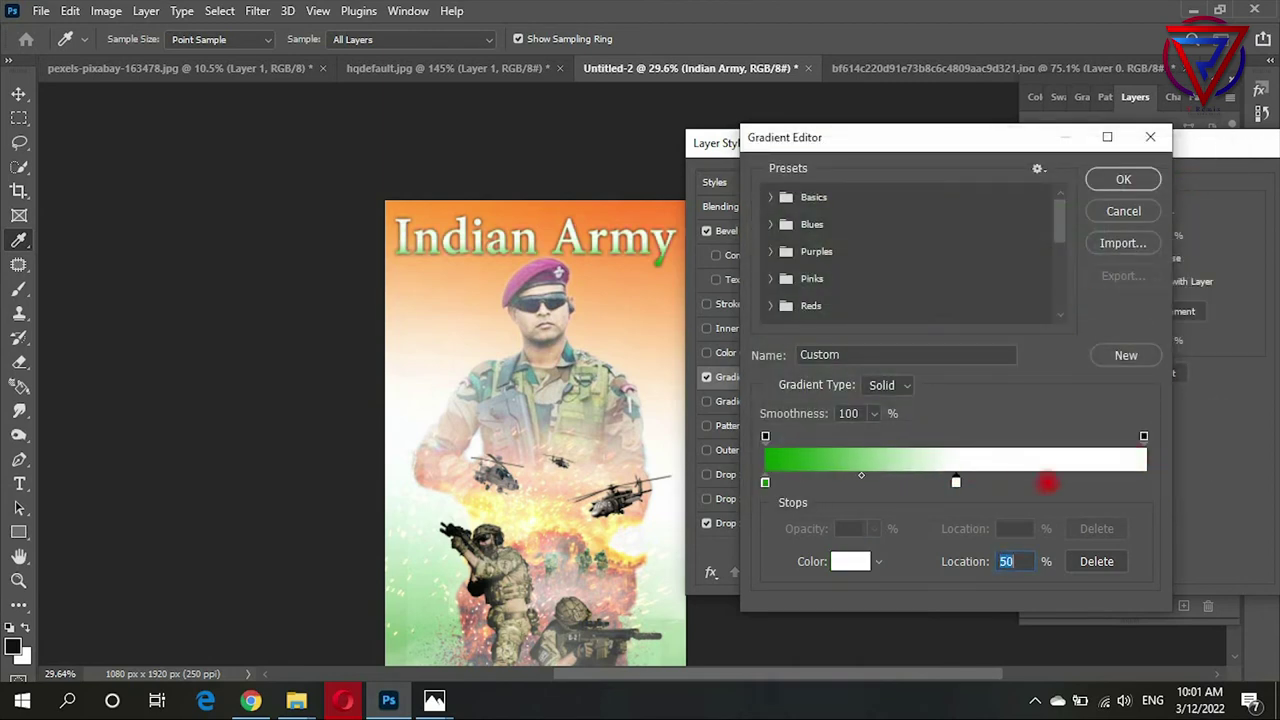
click(850, 561)
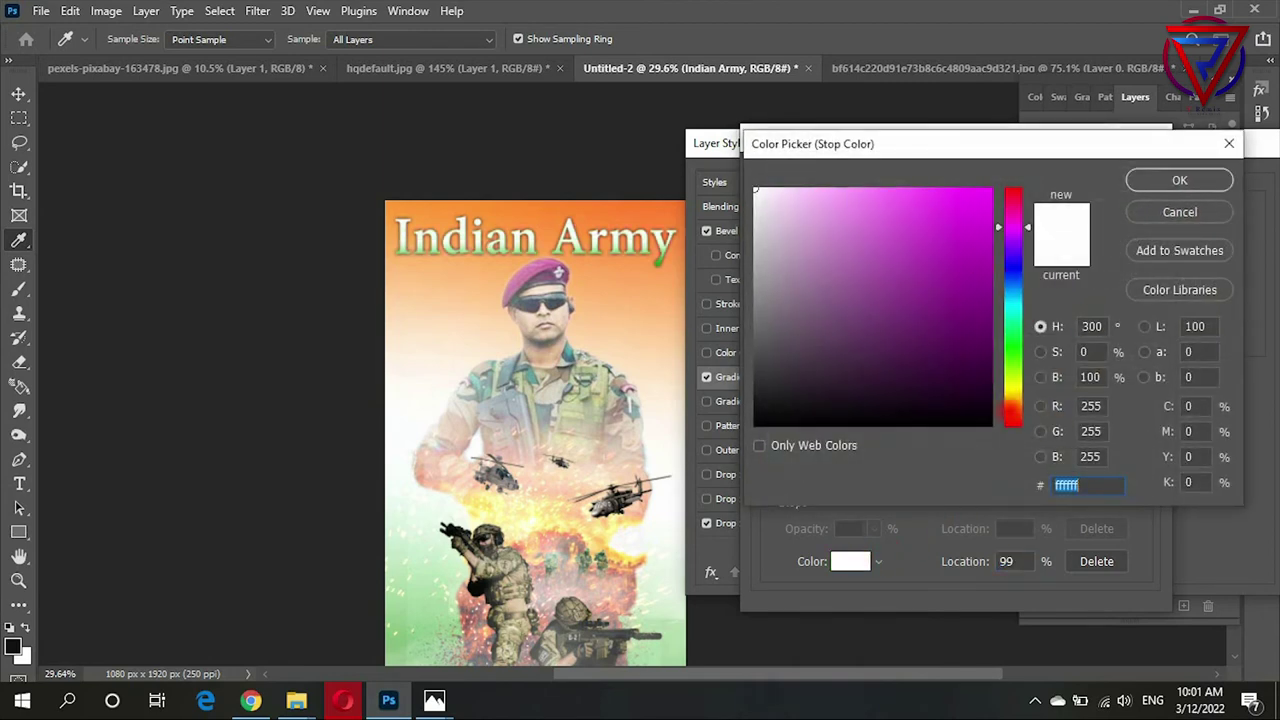
click(1013, 403)
click(1013, 408)
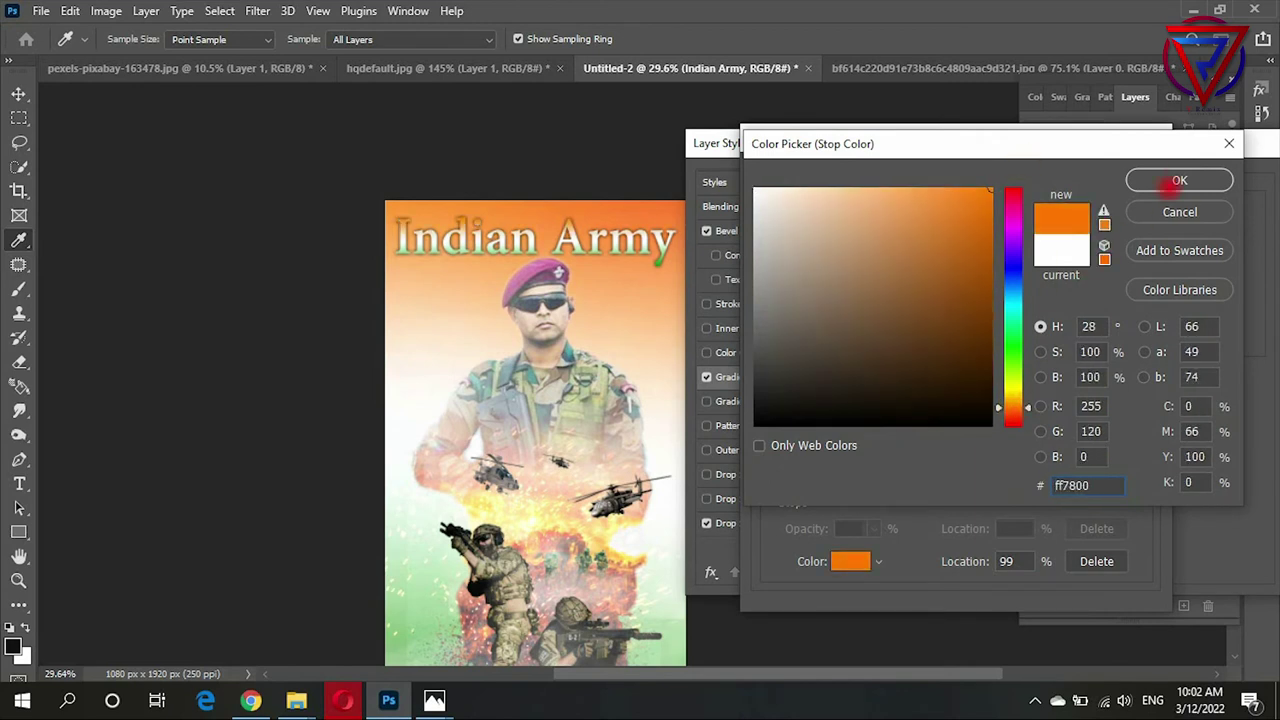
click(1178, 182)
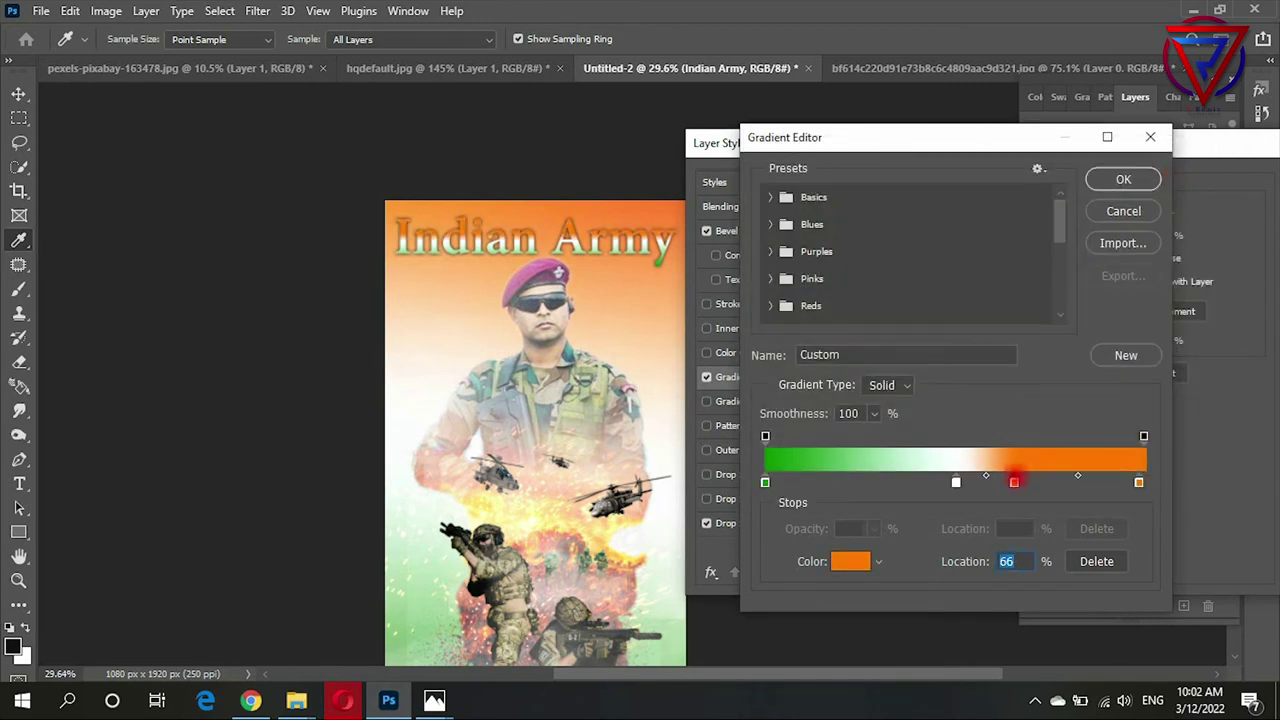
click(953, 484)
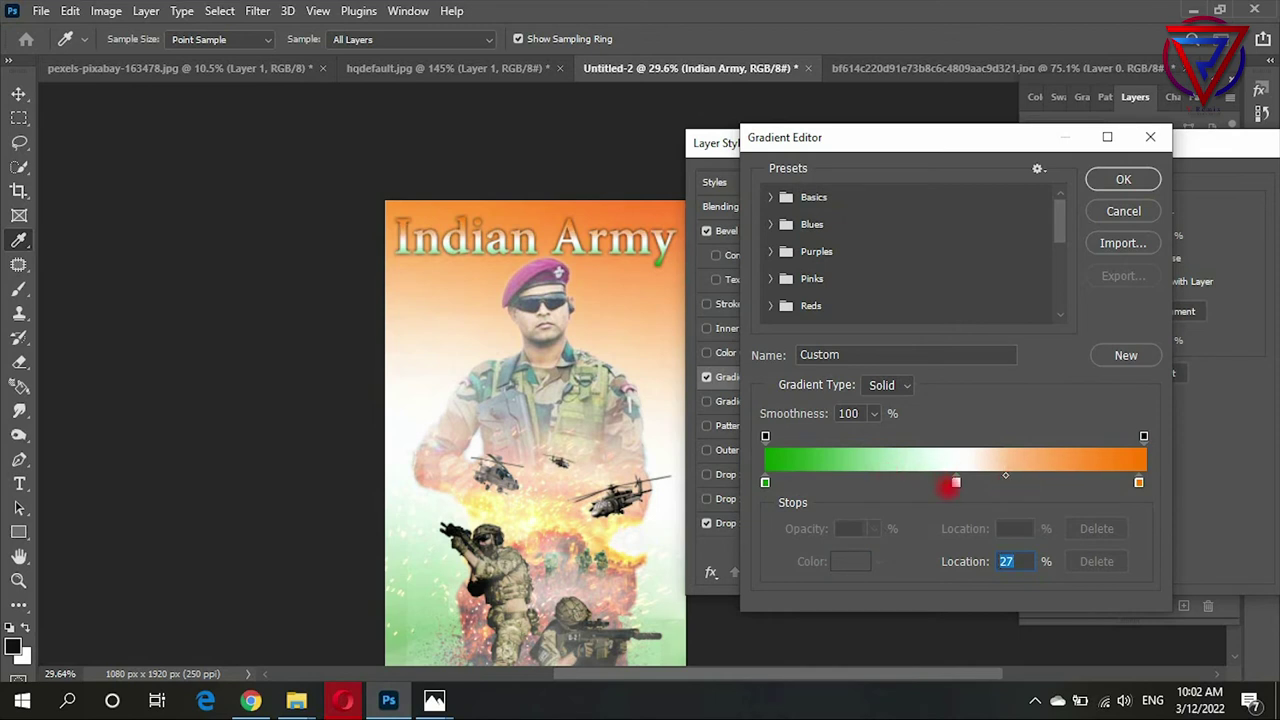
drag(956, 484, 956, 484)
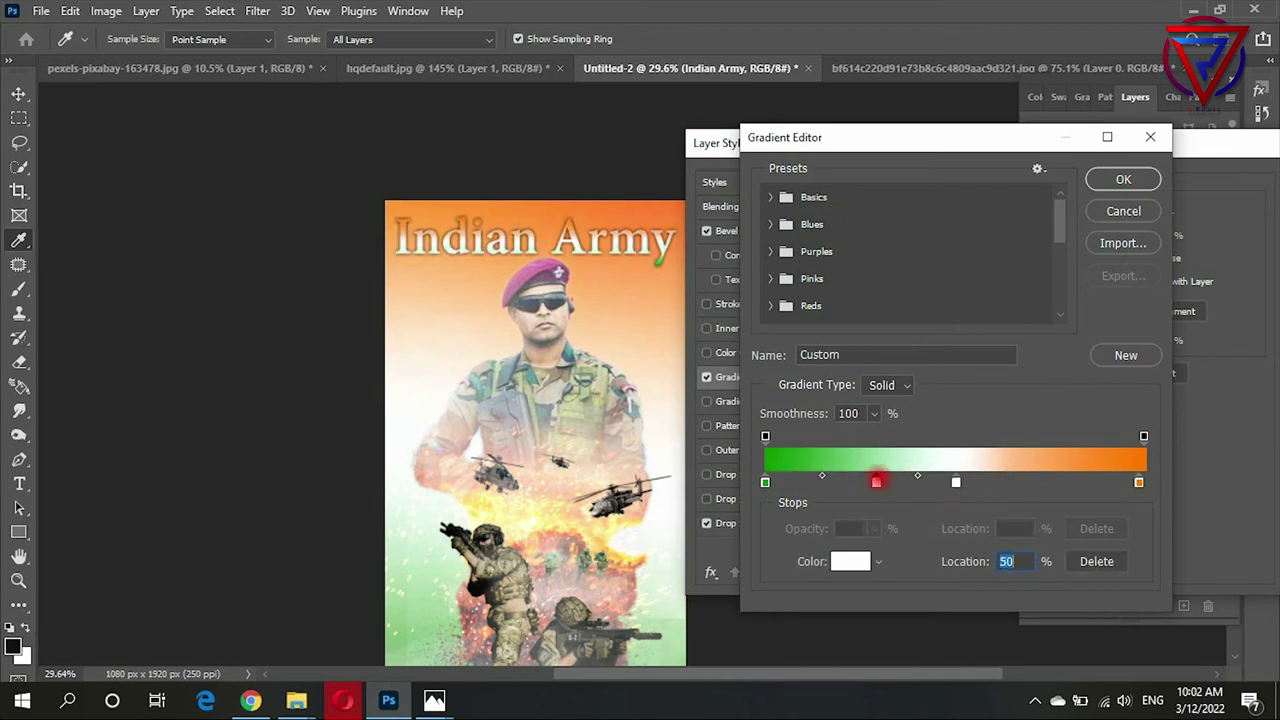
drag(861, 476, 915, 477)
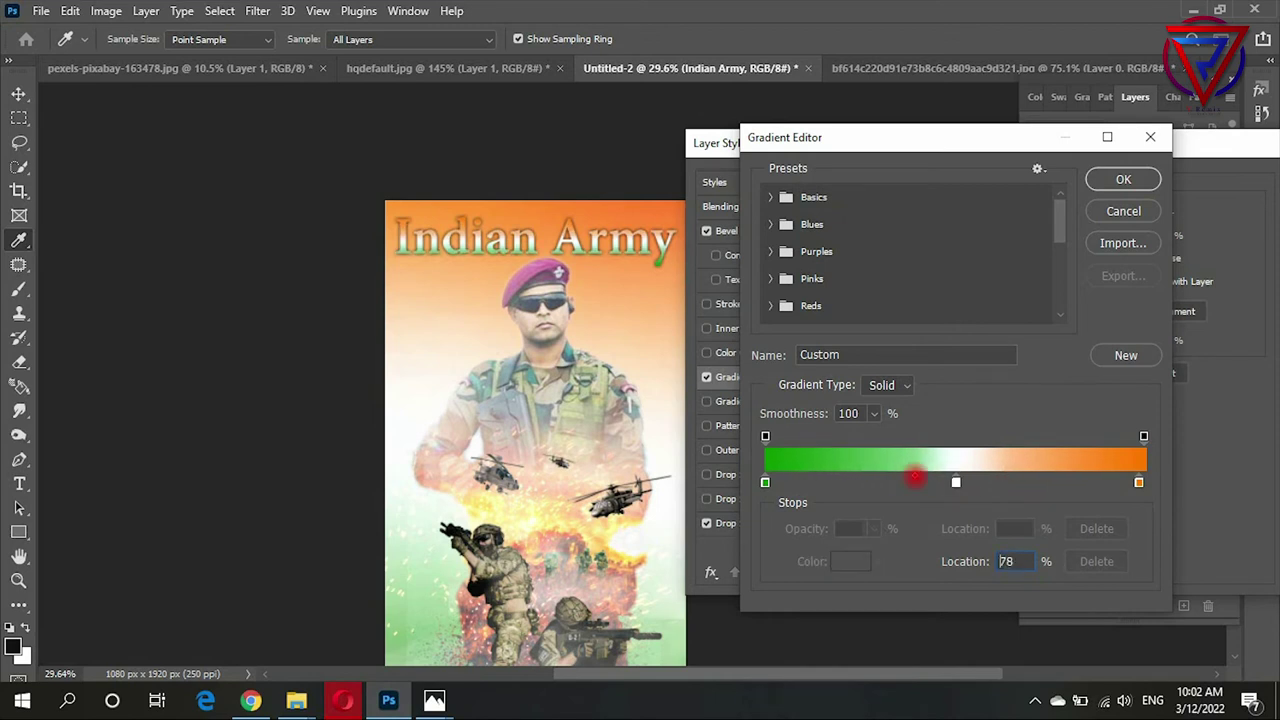
click(1134, 176)
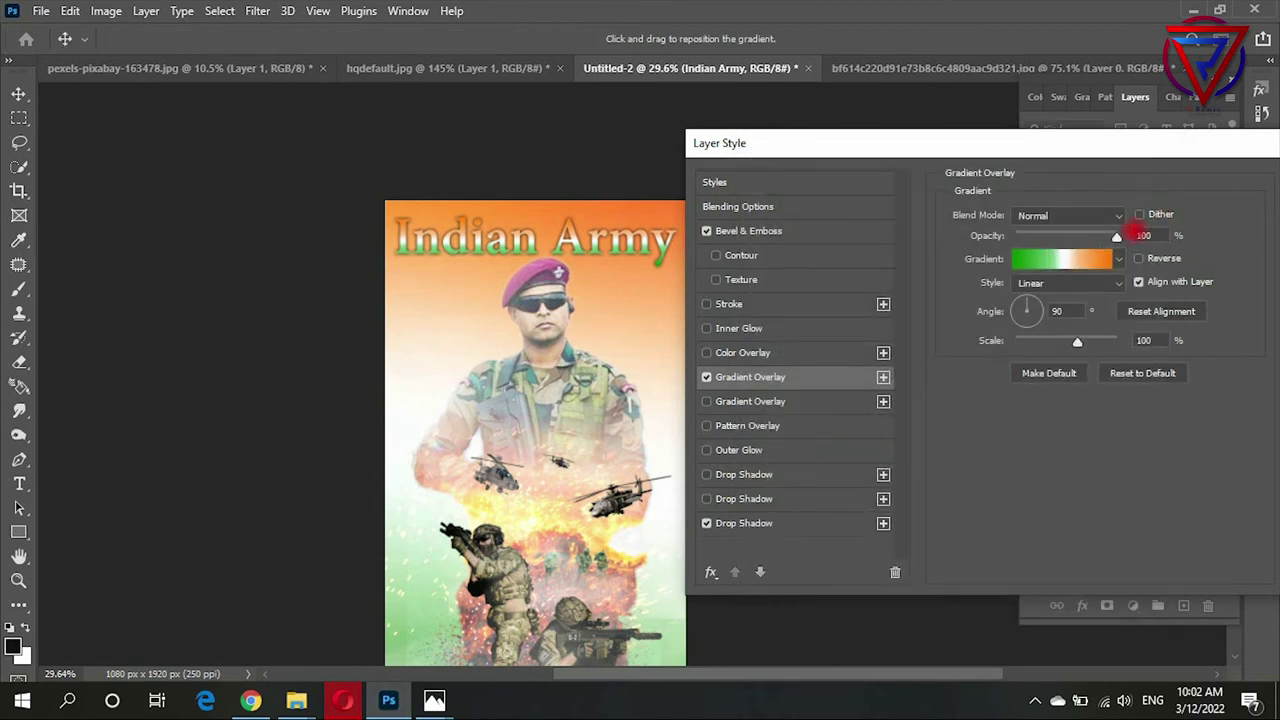
Step: Set the gradient overlay to Normal blending at 43% opacity and apply the style
click(1066, 214)
click(1066, 370)
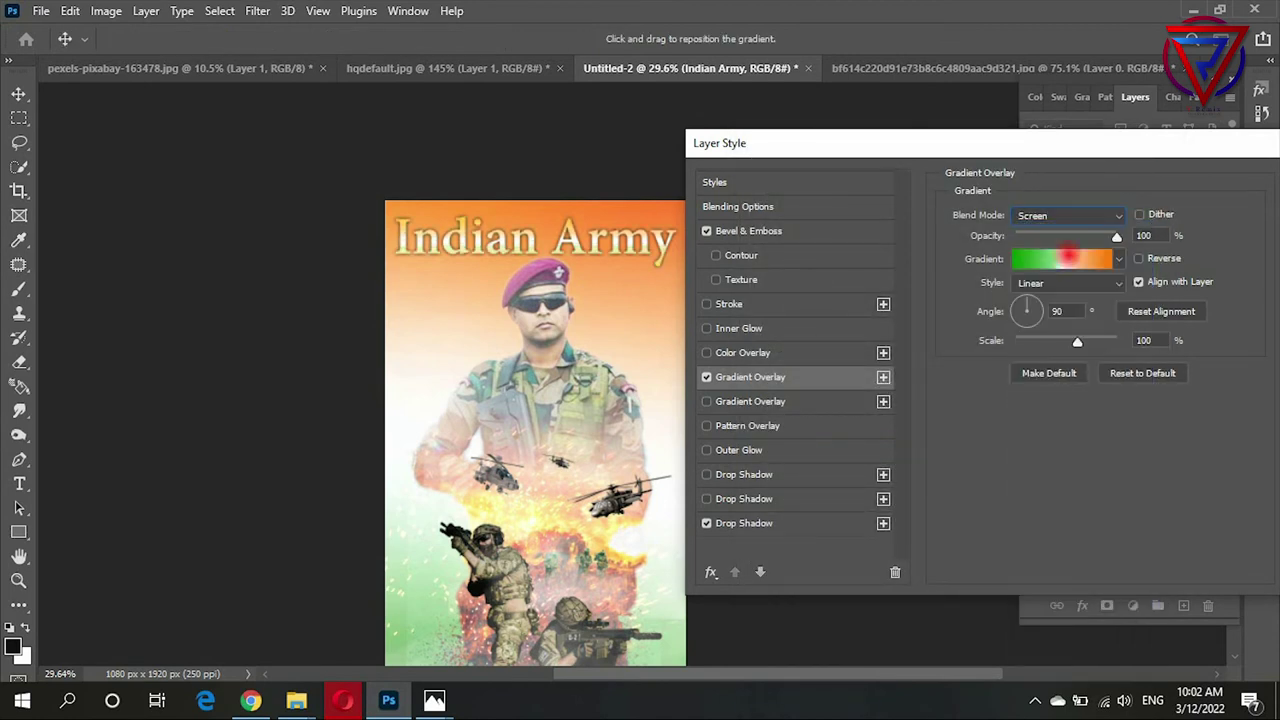
drag(1114, 236, 1058, 236)
click(1066, 215)
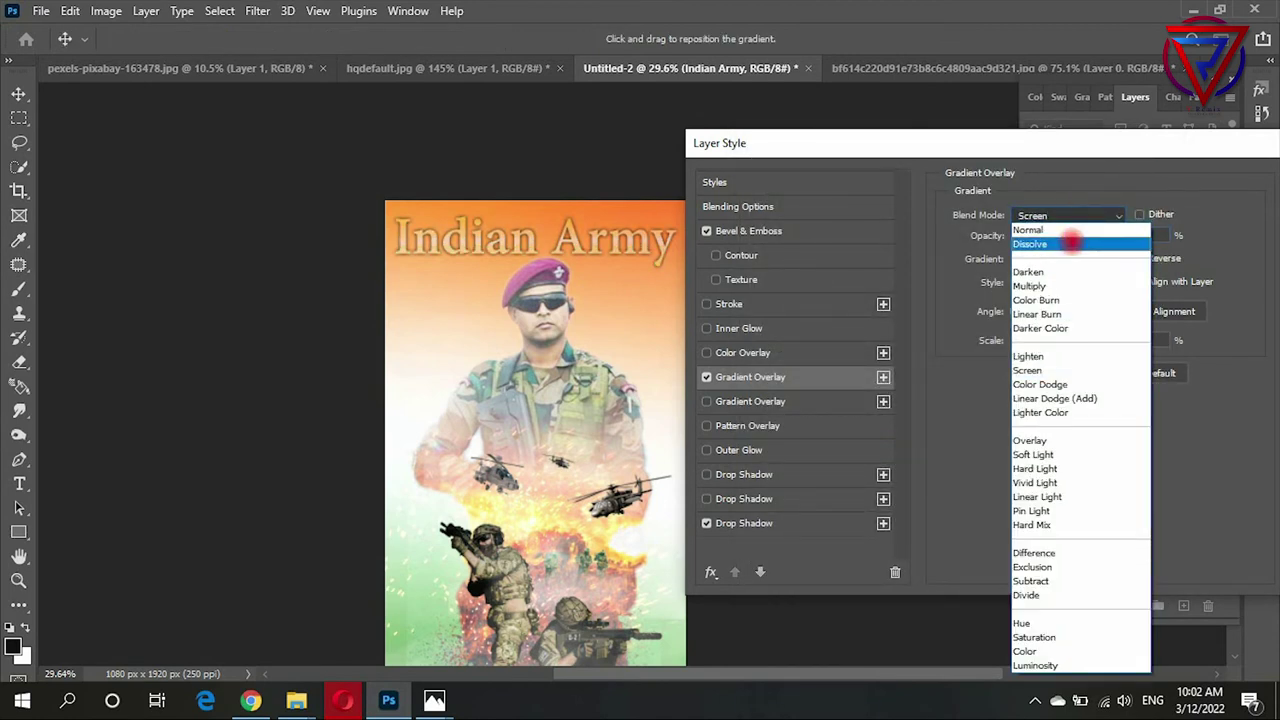
drag(1037, 140, 722, 140)
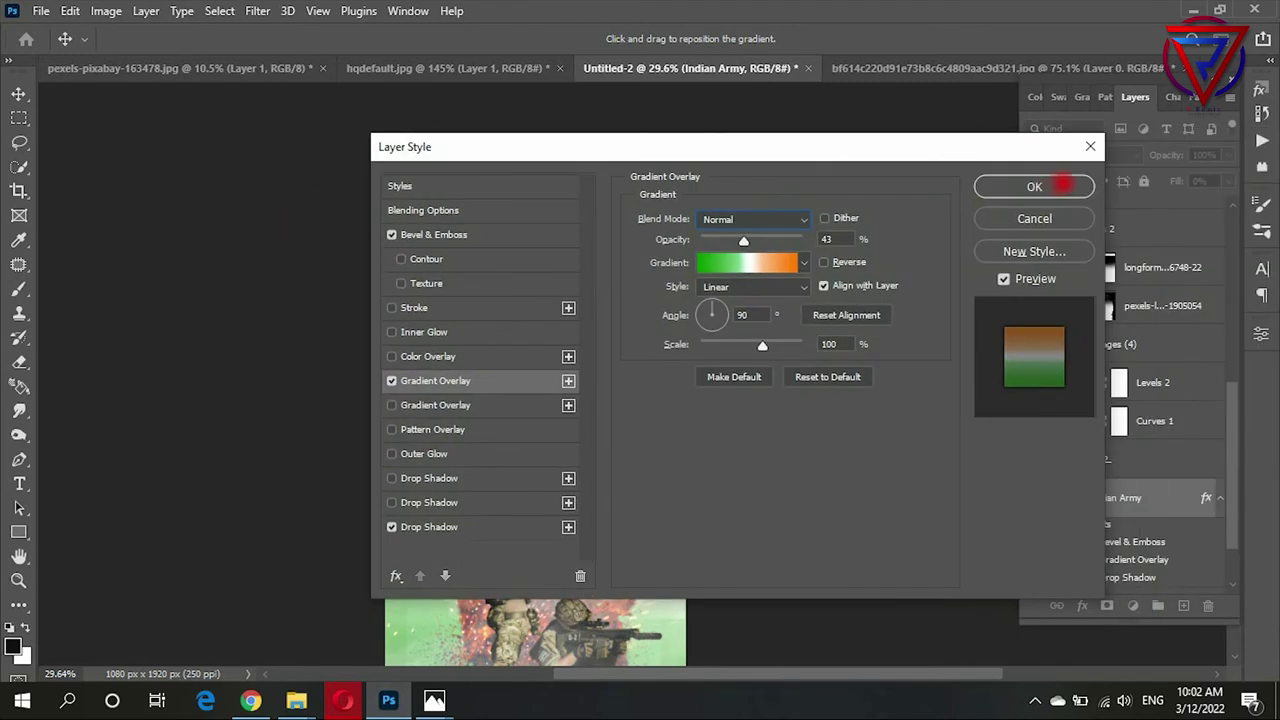
click(1063, 183)
Step: Inspect the poster, toggling the smoke copy layer's visibility to compare its effect
scroll(640, 375, down, 2)
scroll(615, 243, up, 2)
drag(617, 250, 617, 250)
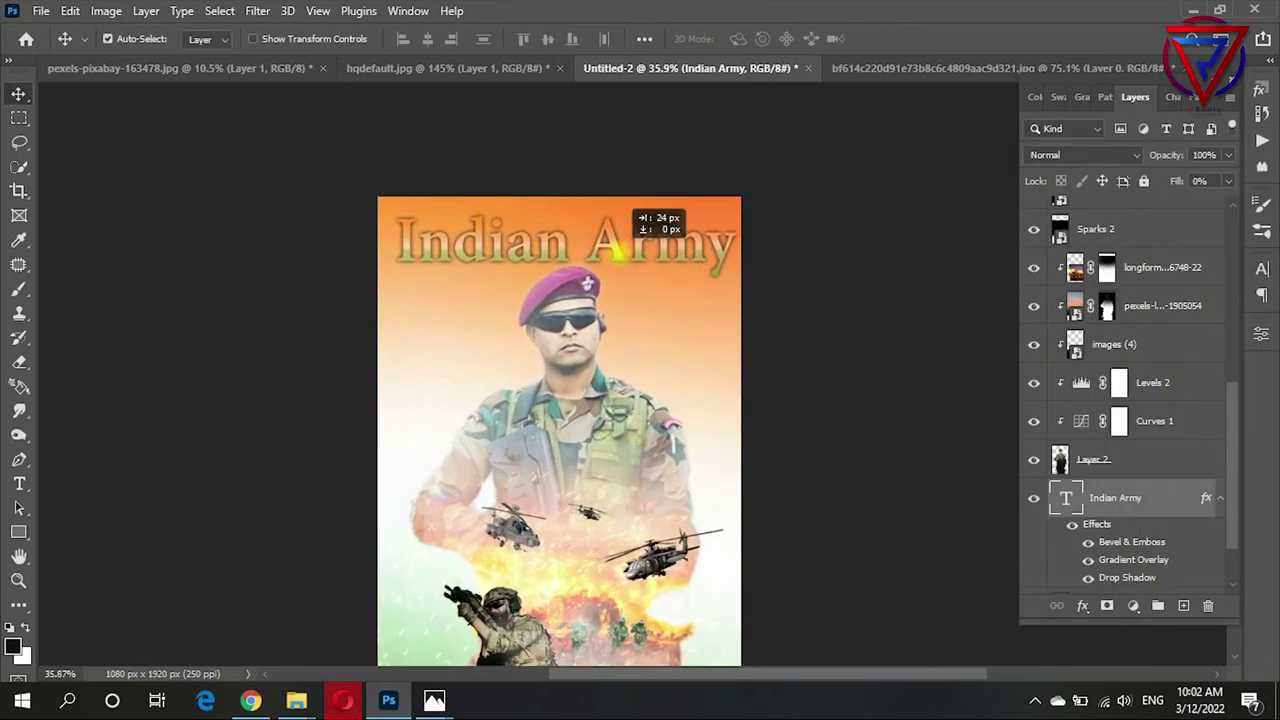
scroll(790, 330, down, 5)
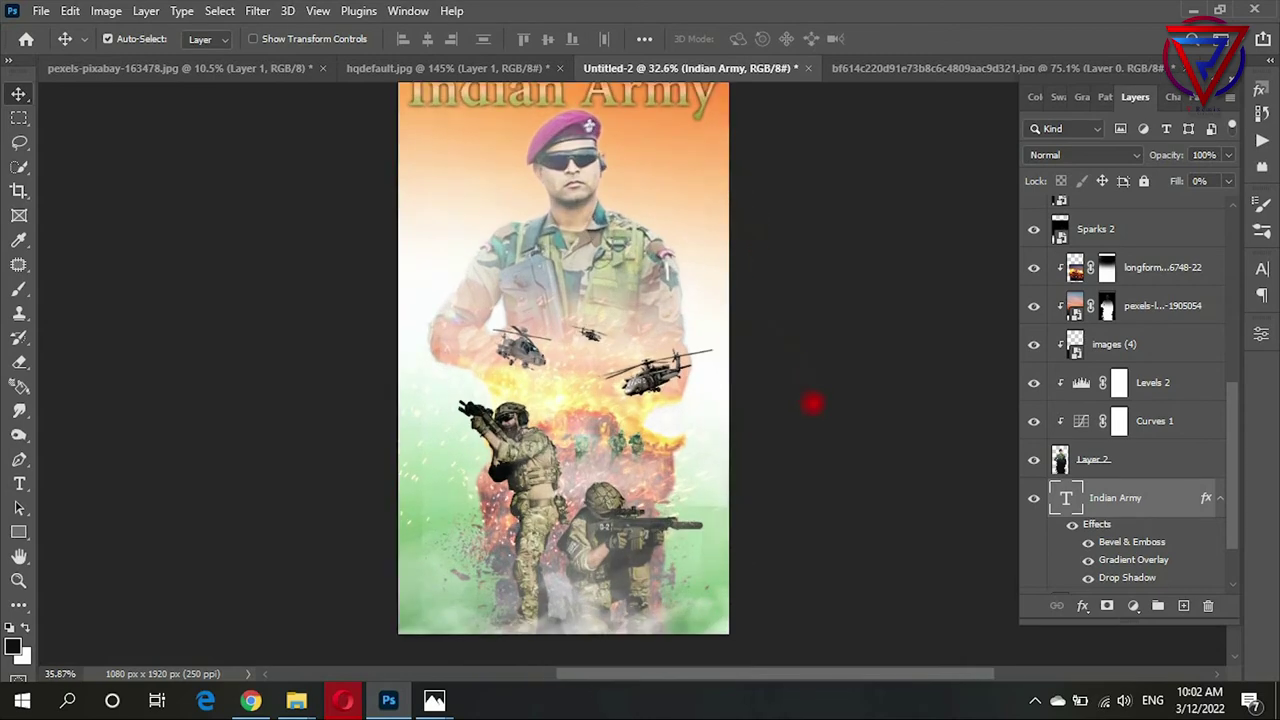
scroll(639, 392, down, 3)
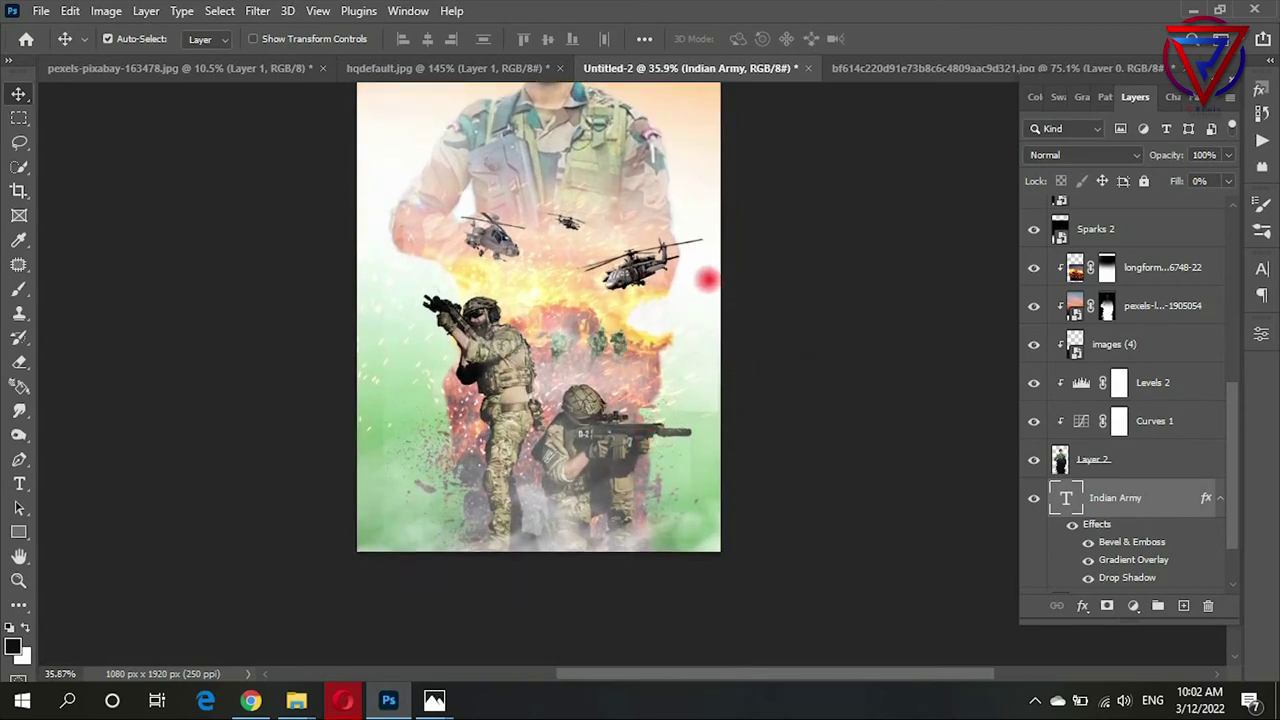
scroll(608, 380, up, 1)
scroll(598, 234, up, 1)
scroll(598, 234, down, 2)
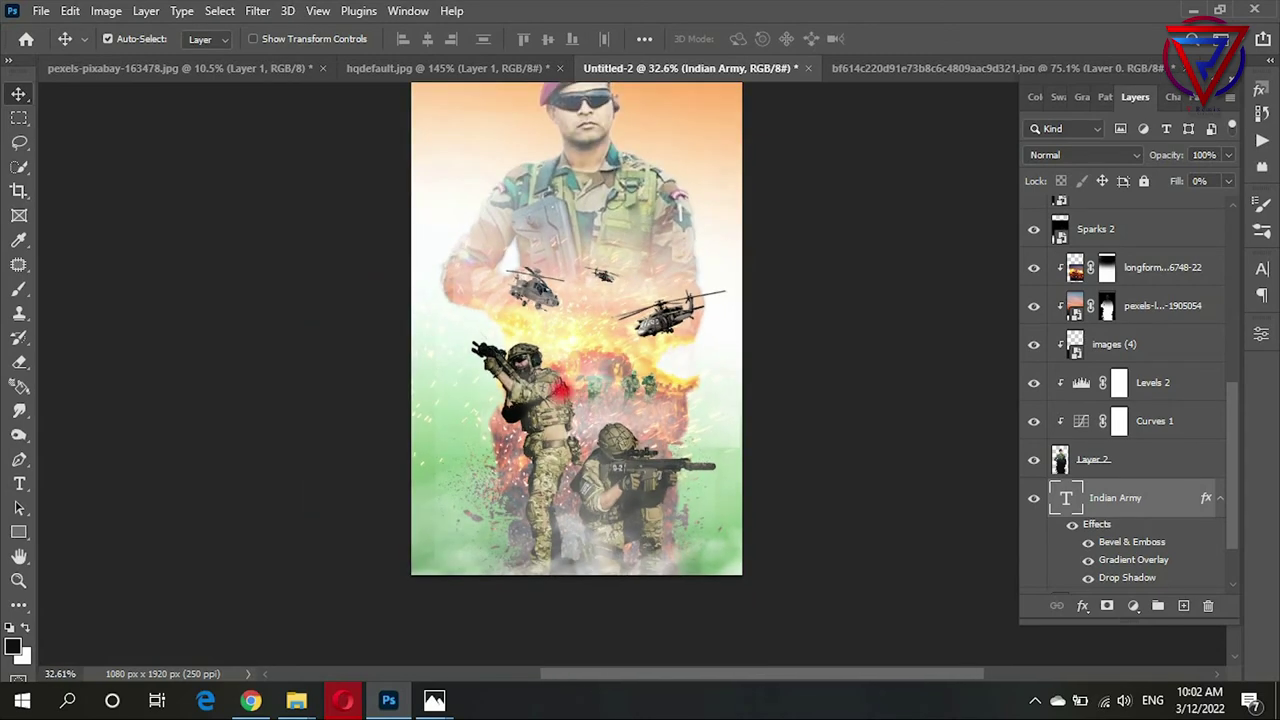
key(alt+period)
click(1034, 214)
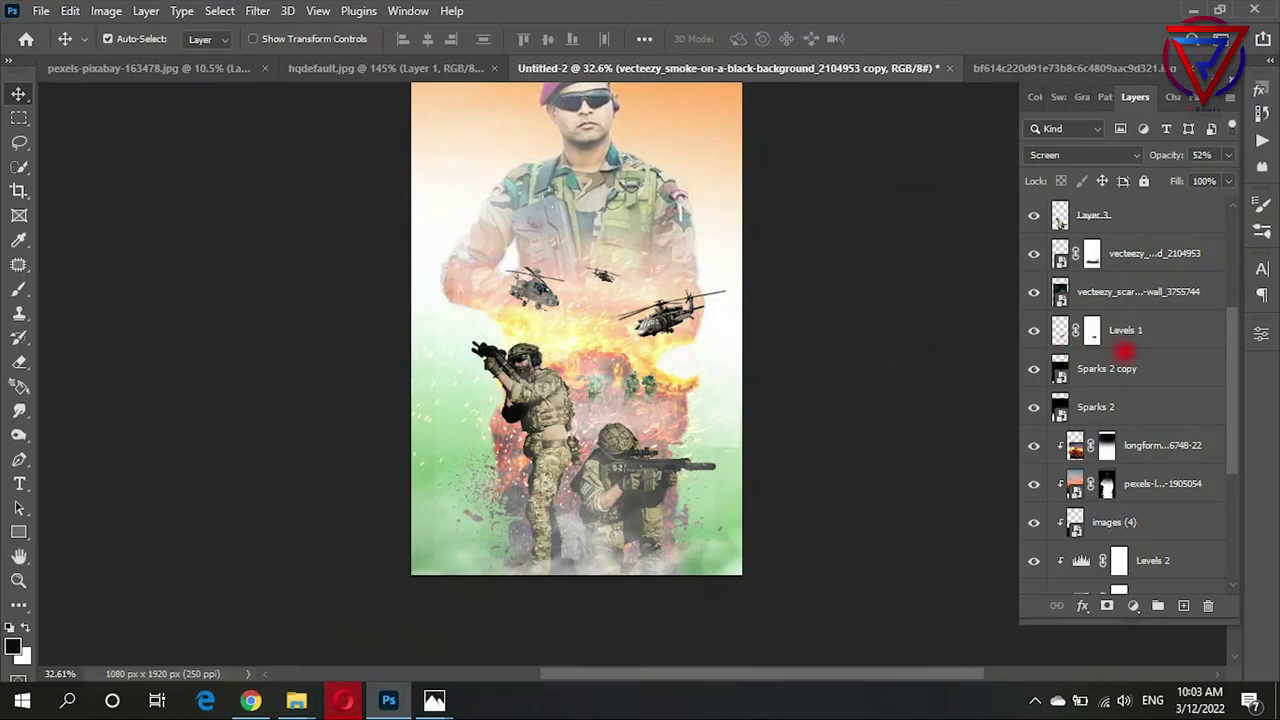
scroll(1160, 401, down, 5)
scroll(1173, 465, up, 10)
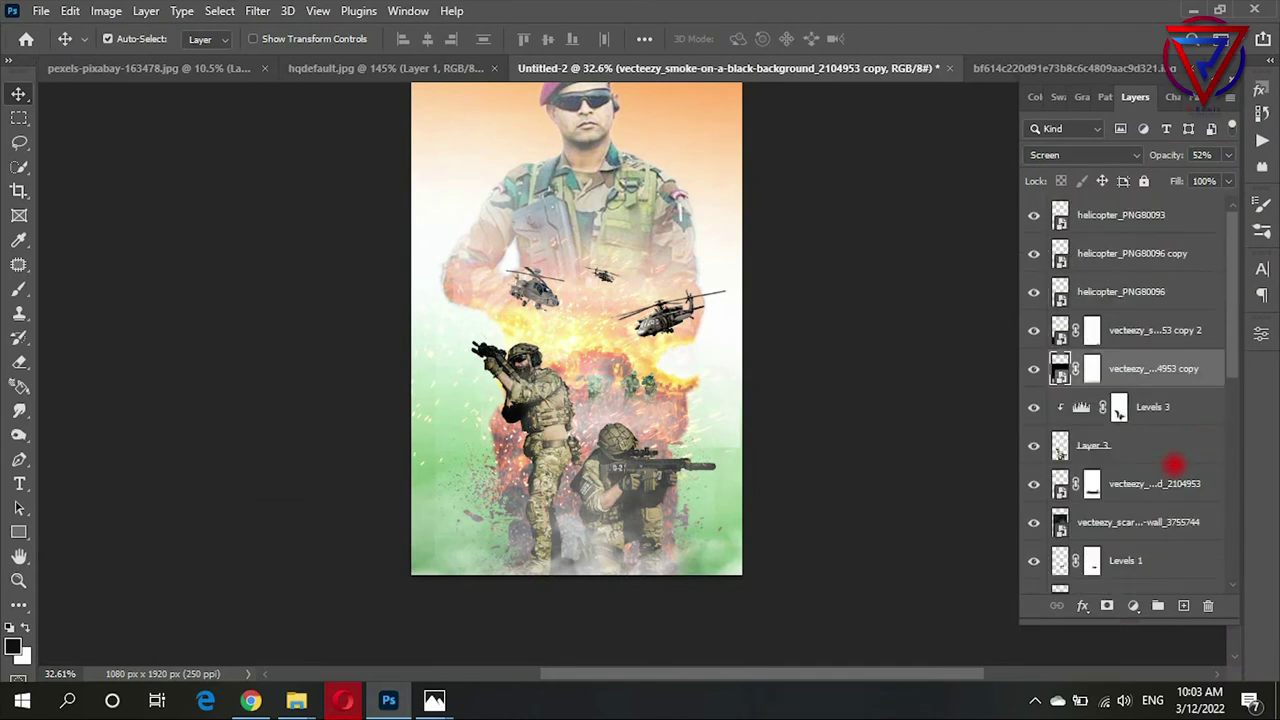
scroll(1175, 460, down, 2)
scroll(1186, 505, down, 1)
scroll(1188, 500, up, 3)
scroll(1162, 495, down, 1)
scroll(1165, 490, down, 1)
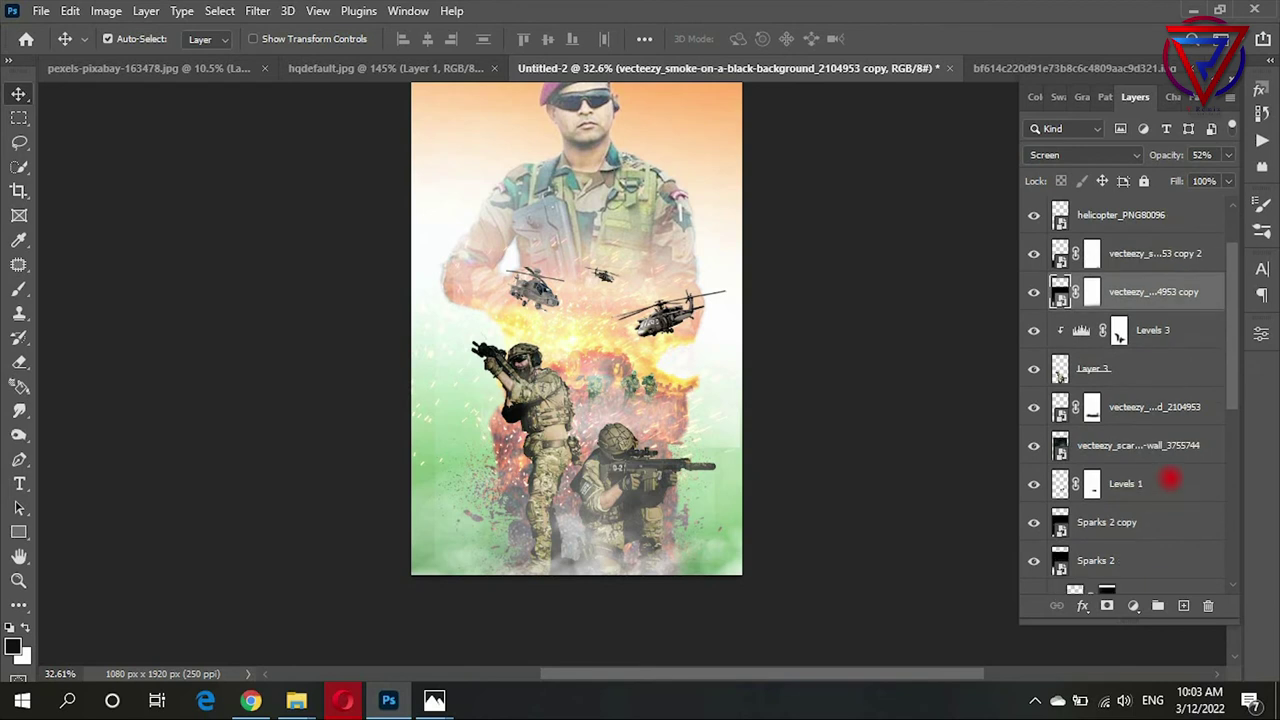
scroll(1168, 480, down, 2)
scroll(1170, 475, down, 1)
scroll(1168, 480, down, 1)
click(1150, 522)
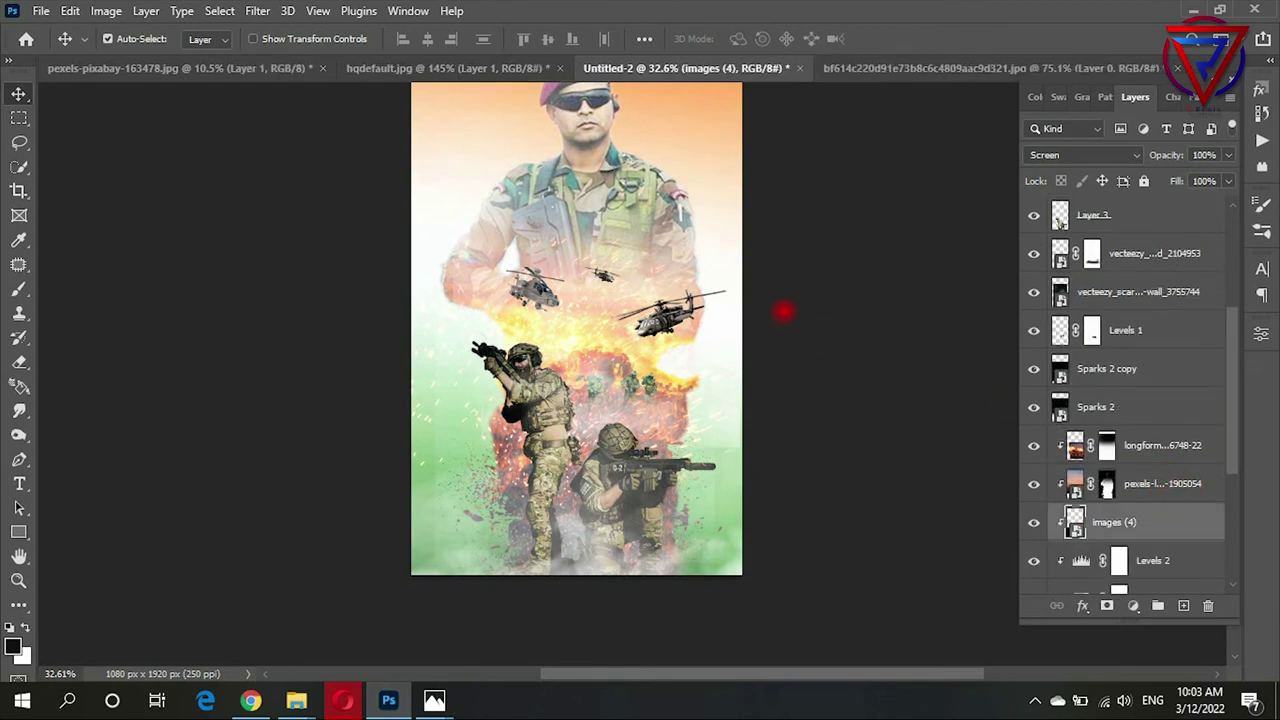
scroll(1155, 538, down, 2)
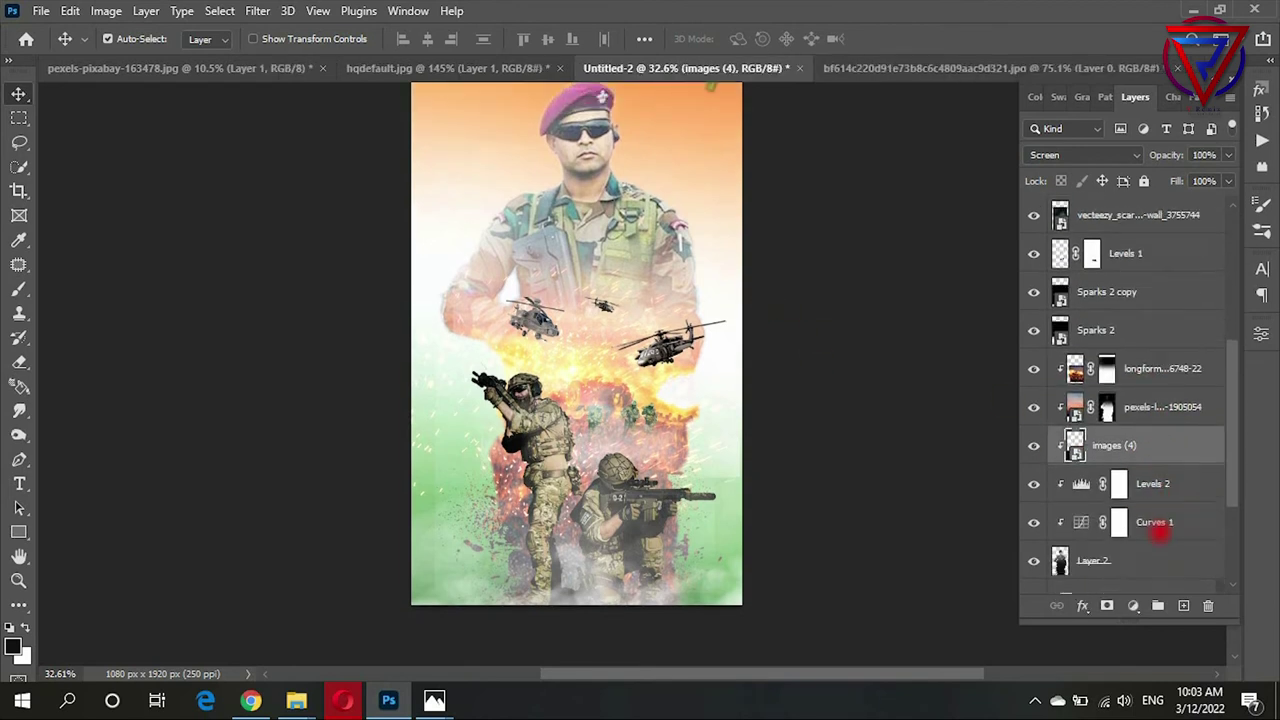
scroll(1157, 480, down, 1)
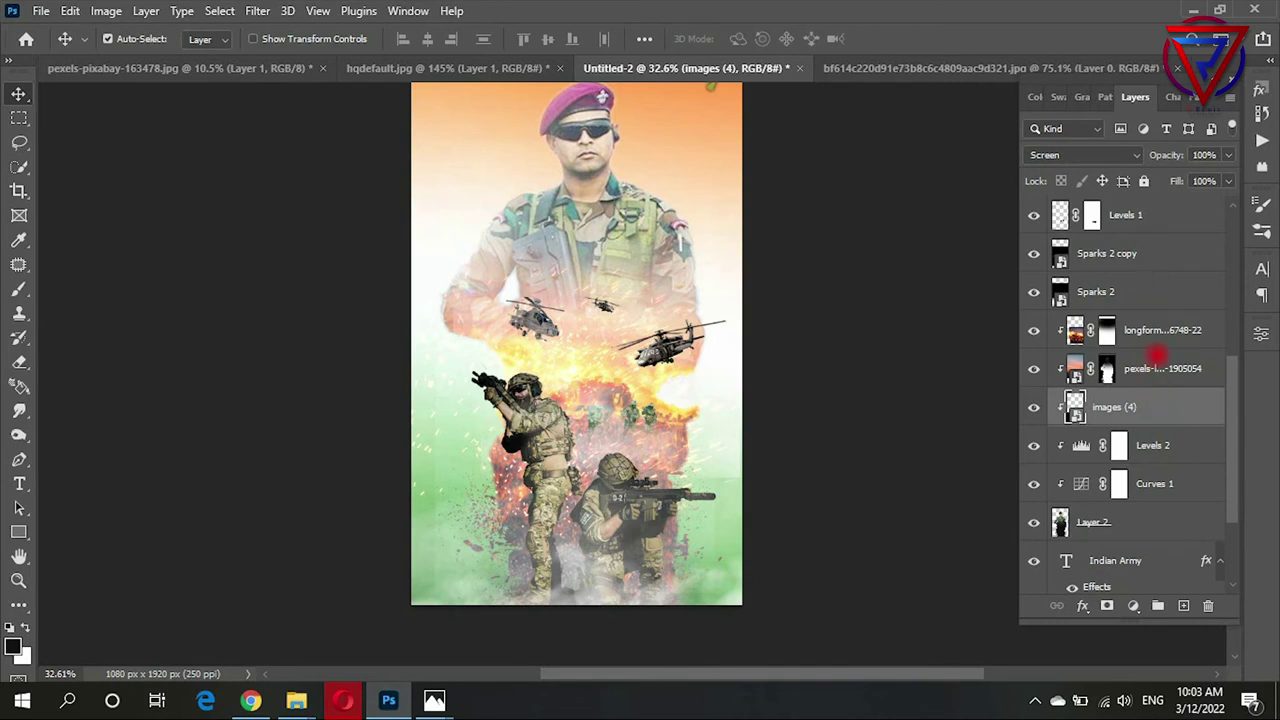
scroll(1160, 520, down, 1)
scroll(1166, 517, down, 3)
scroll(1163, 522, up, 5)
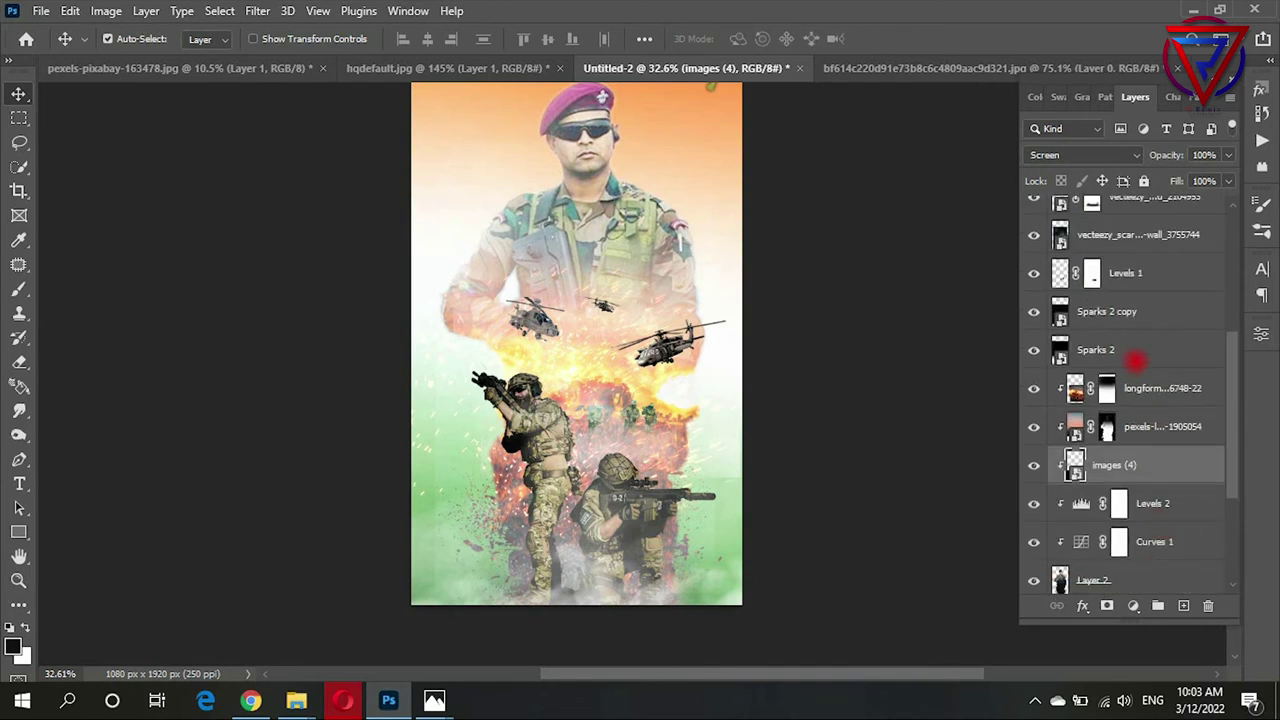
scroll(1146, 488, down, 3)
scroll(1146, 482, up, 1)
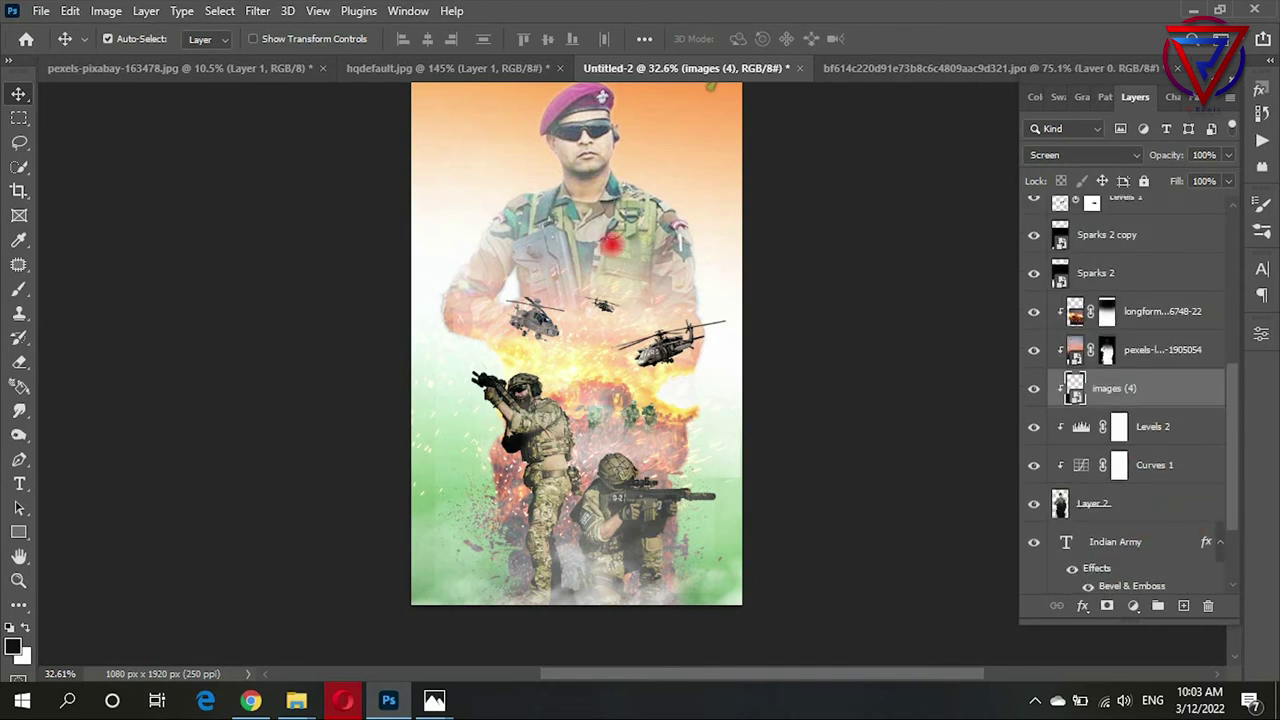
Step: Shift the smoke copy layer slightly upward with a free transform
click(451, 416)
key(ctrl+t)
mouse_move(865, 432)
mouse_down()
mouse_move(895, 432)
mouse_move(865, 430)
mouse_move(856, 410)
mouse_up()
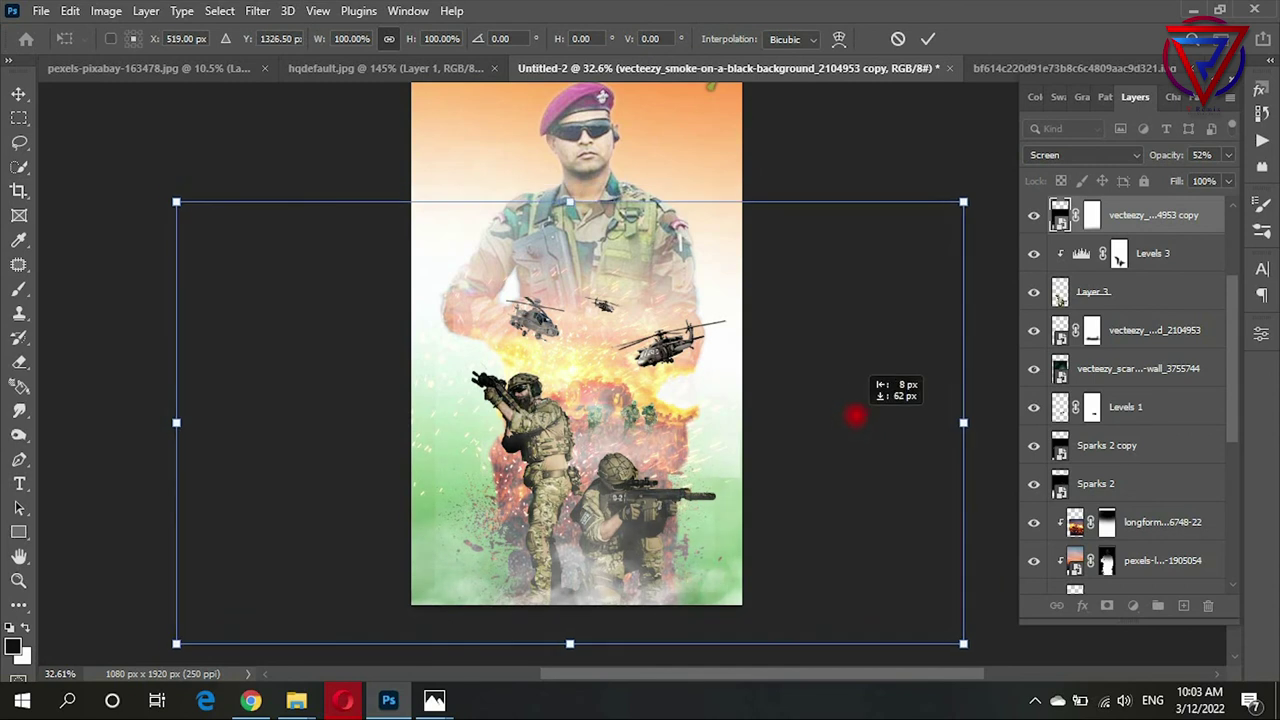
key(Return)
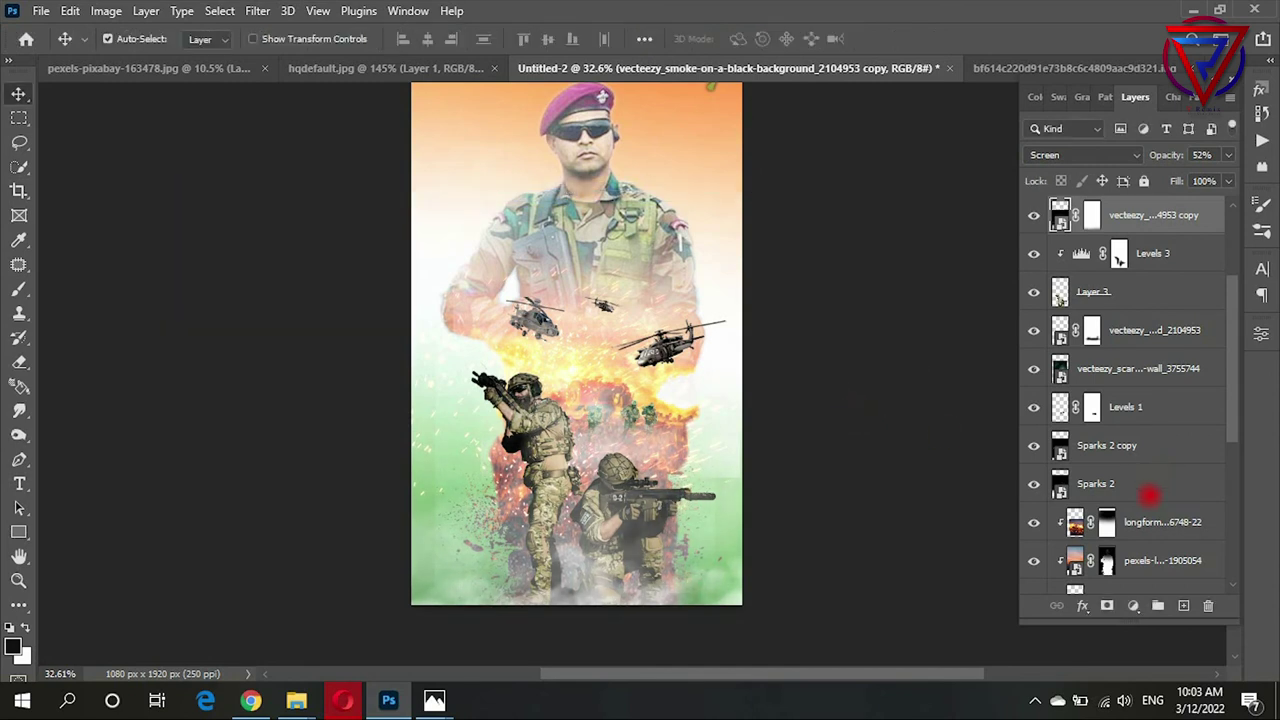
scroll(1177, 557, up, 1)
scroll(1165, 443, up, 3)
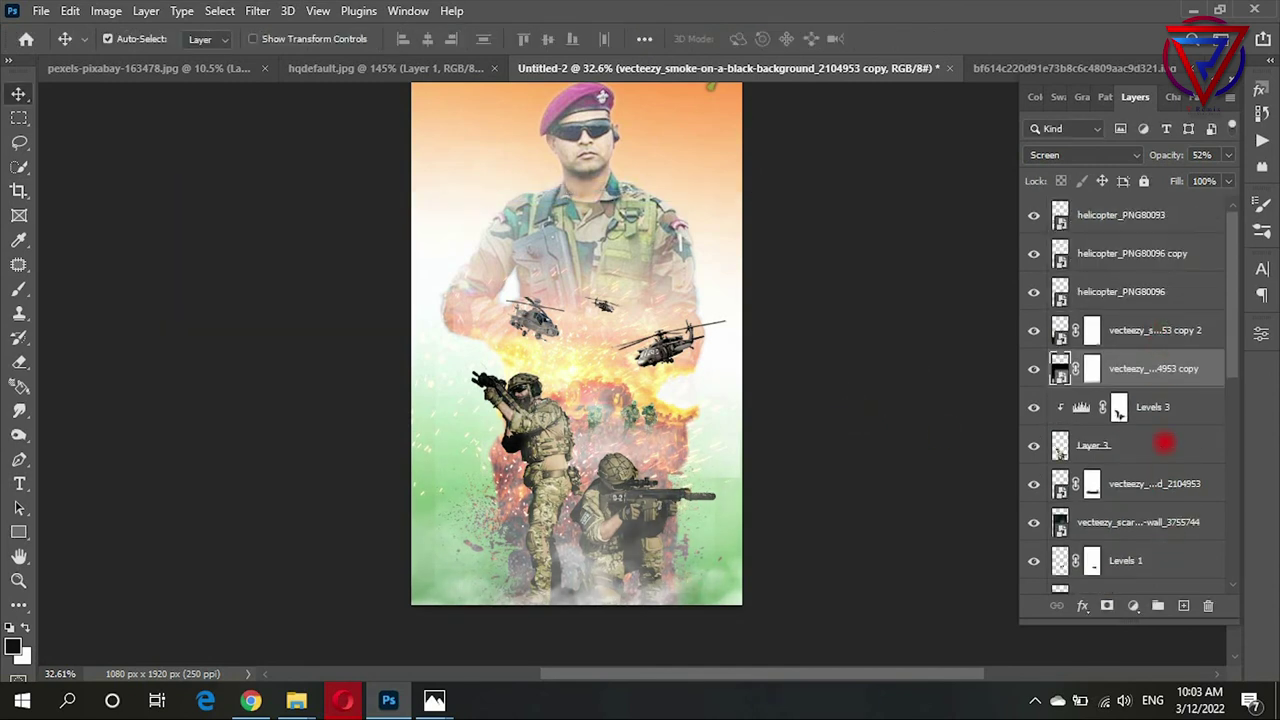
scroll(1180, 410, down, 3)
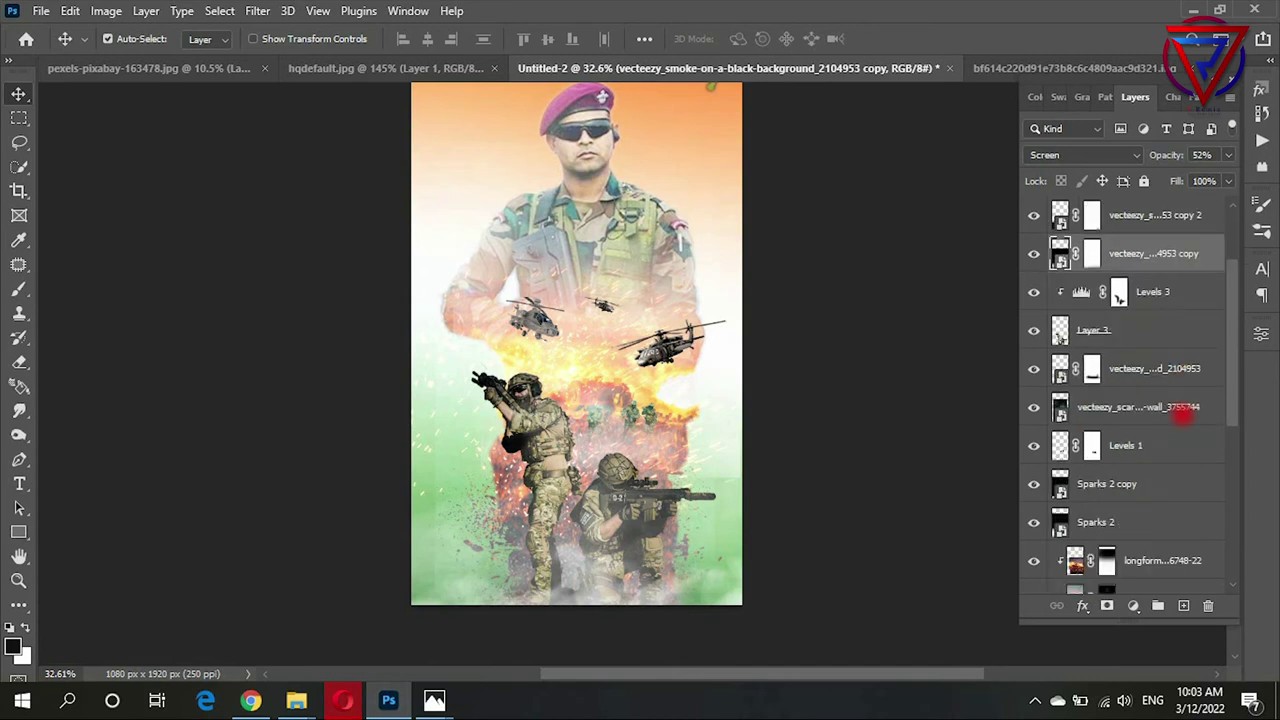
scroll(1168, 515, down, 3)
scroll(1163, 530, down, 3)
scroll(1160, 530, up, 2)
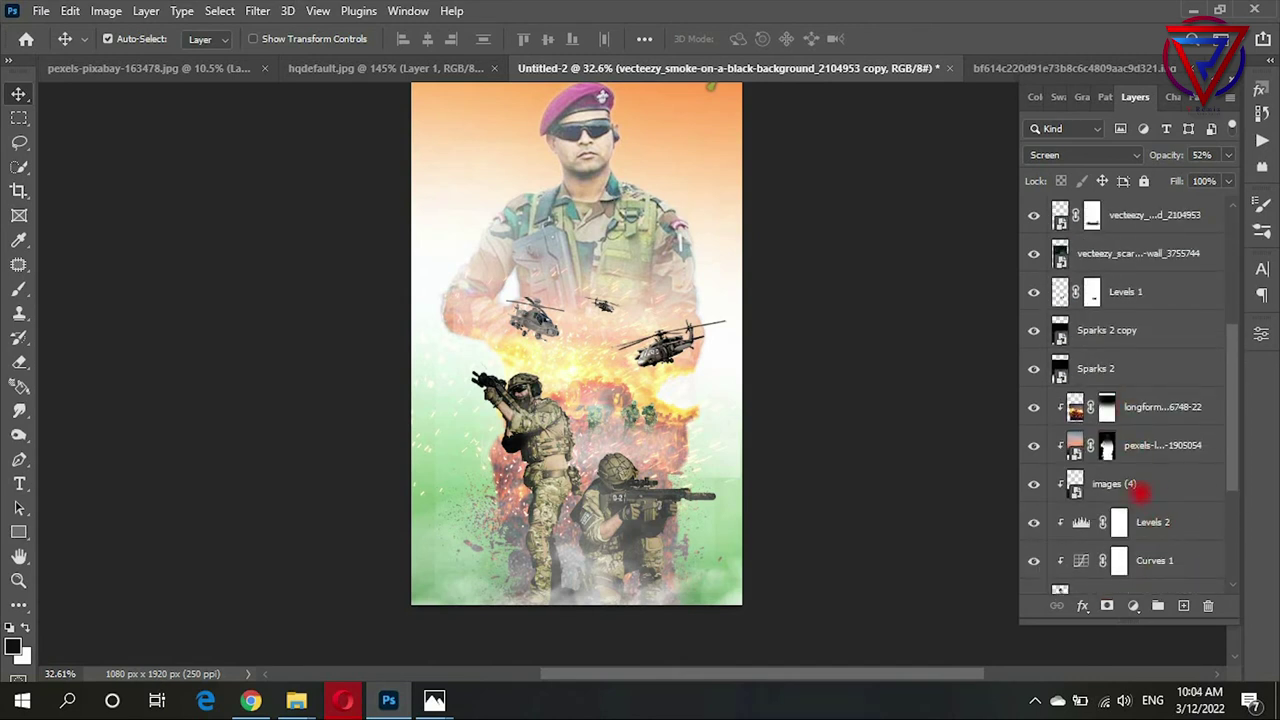
Step: Move the images (4) layer right and lower, rotating it about 5 degrees
click(1140, 487)
key(ctrl+t)
mouse_move(730, 481)
mouse_down()
mouse_move(835, 506)
mouse_move(735, 440)
mouse_move(735, 454)
mouse_up()
mouse_move(788, 409)
mouse_down()
mouse_move(808, 423)
mouse_move(848, 400)
mouse_move(799, 375)
mouse_move(786, 477)
mouse_move(663, 429)
mouse_move(709, 517)
mouse_move(683, 463)
mouse_move(700, 451)
mouse_up()
double_click(795, 420)
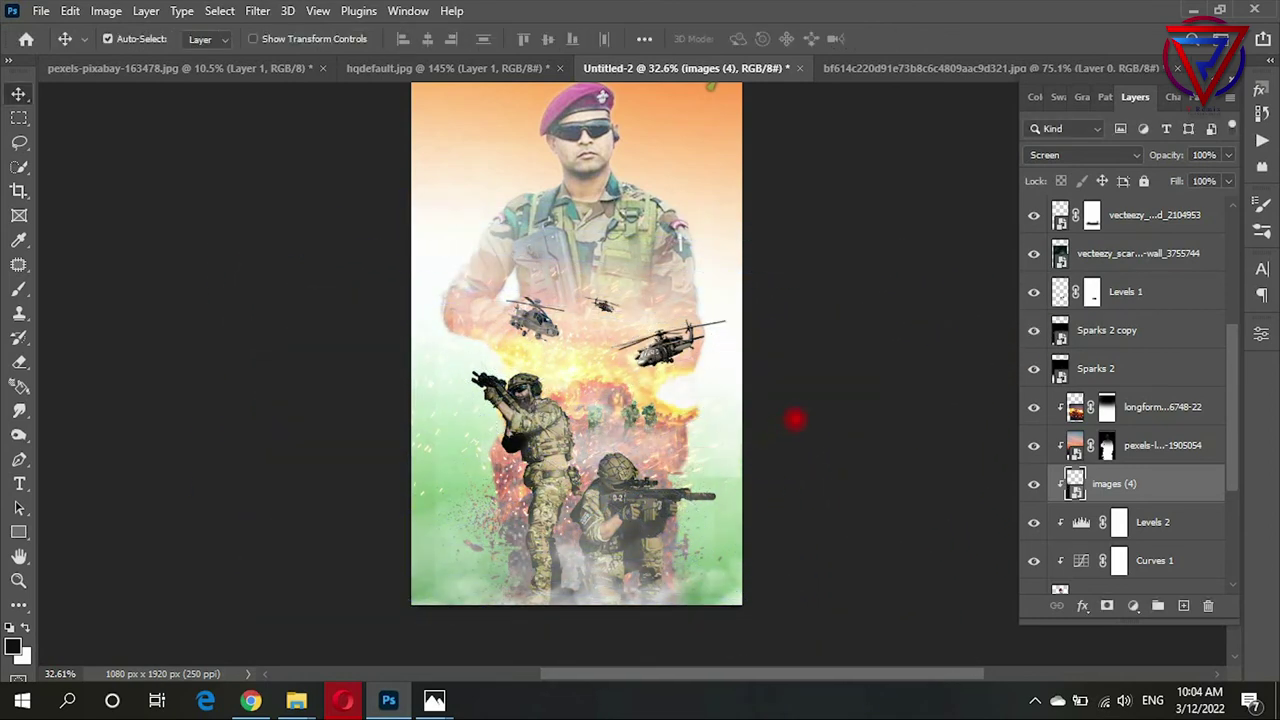
scroll(697, 487, up, 2)
scroll(640, 475, down, 1)
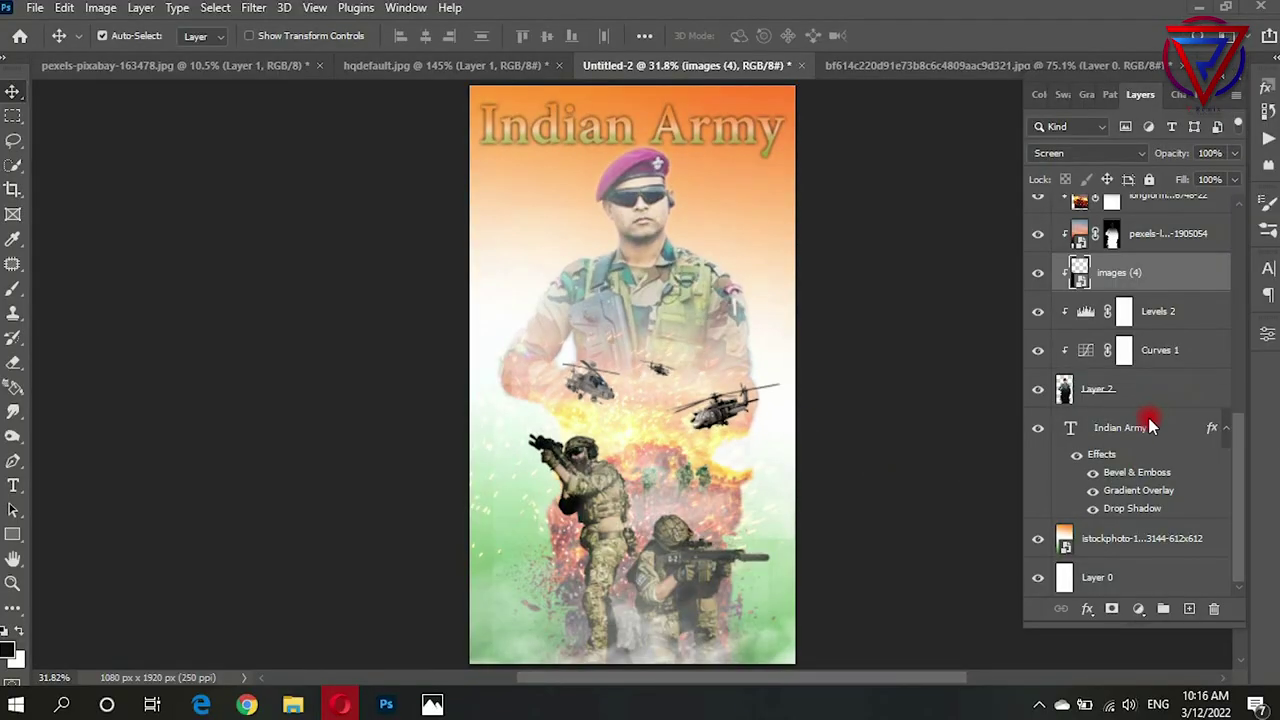
Step: Duplicate the smoke copy layer to create a smoke copy 3 layer
scroll(858, 494, down, 1)
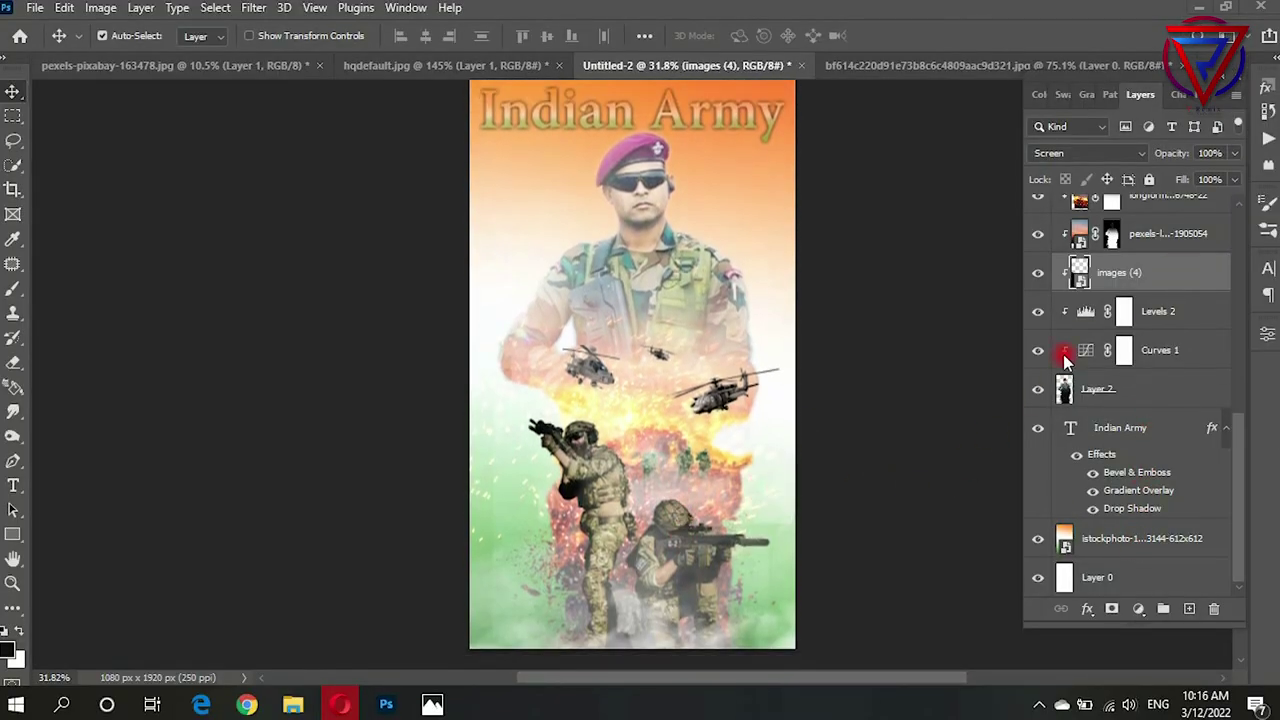
scroll(1152, 410, up, 5)
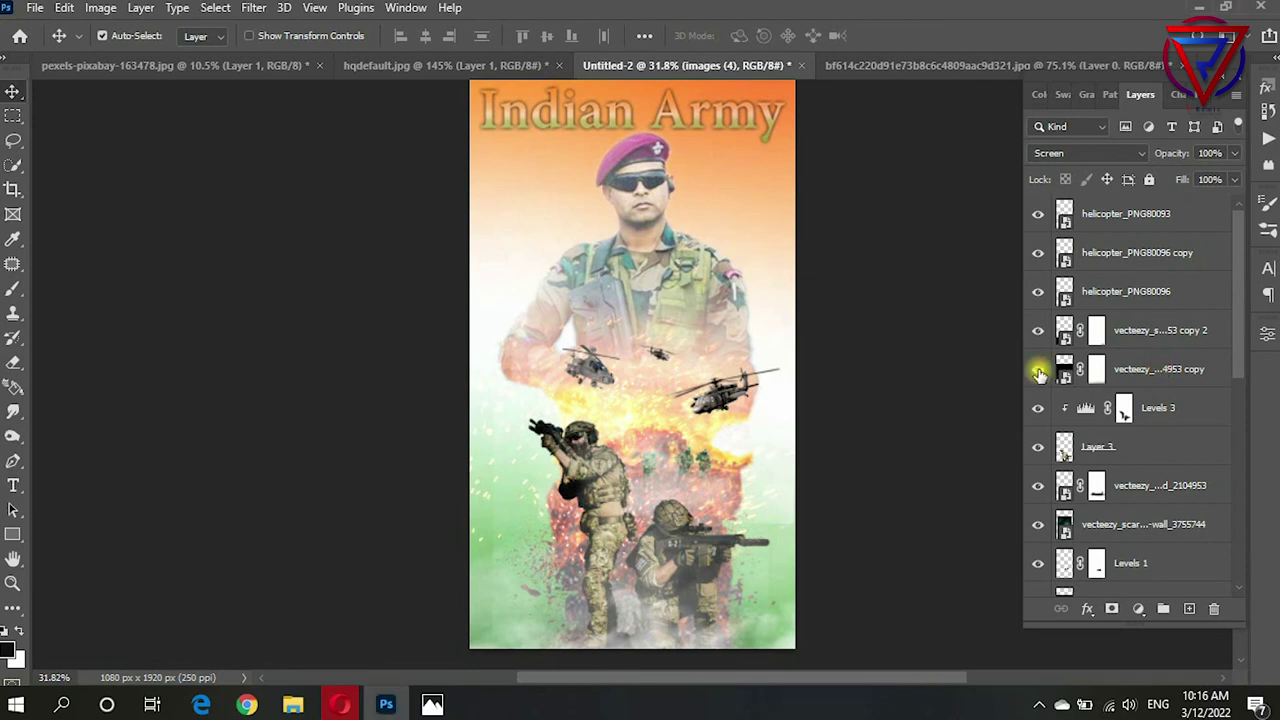
click(1037, 369)
click(1187, 372)
drag(1187, 372, 1189, 608)
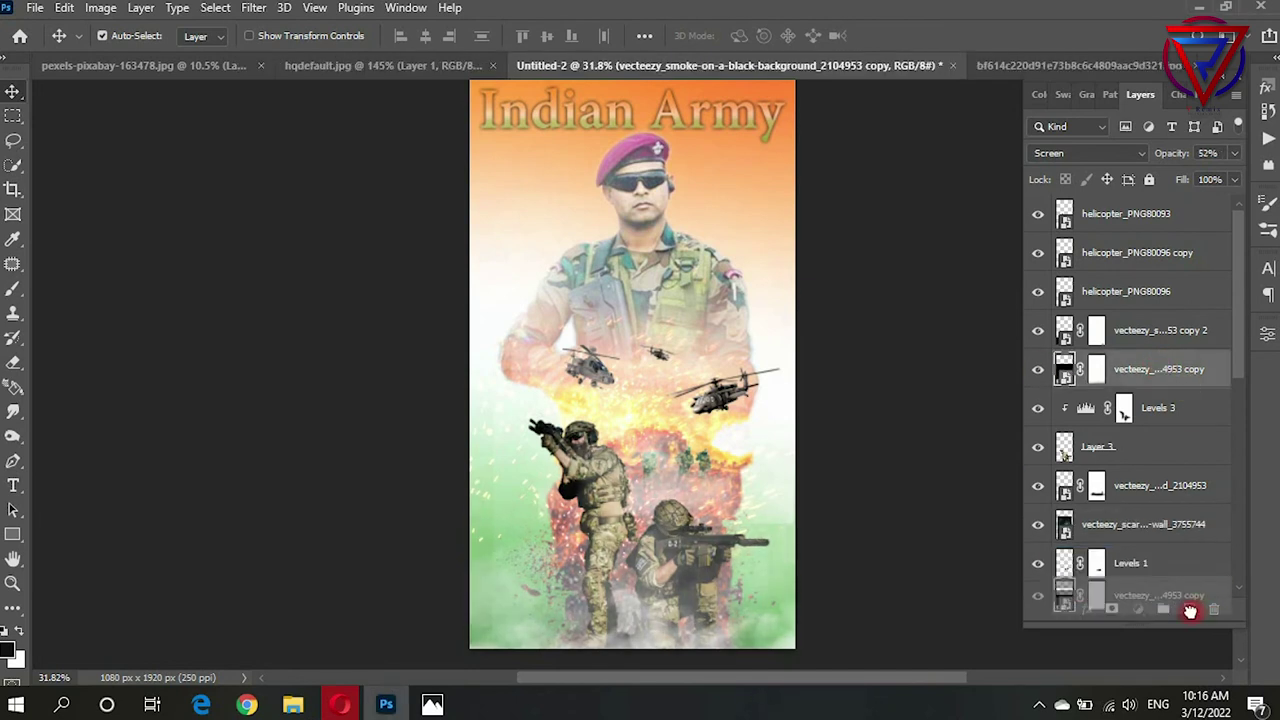
scroll(851, 457, down, 3)
drag(617, 460, 667, 522)
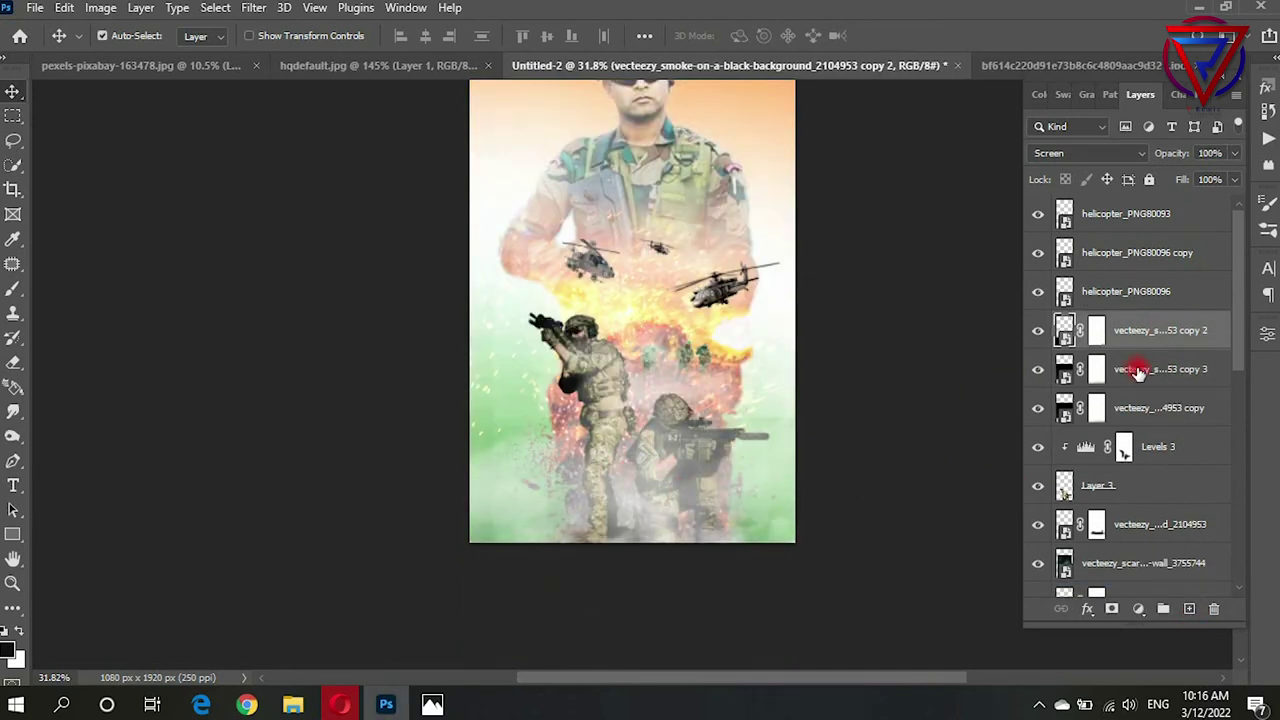
Step: Move the smoke copy 3 layer about 45 px lower on the poster
click(1183, 372)
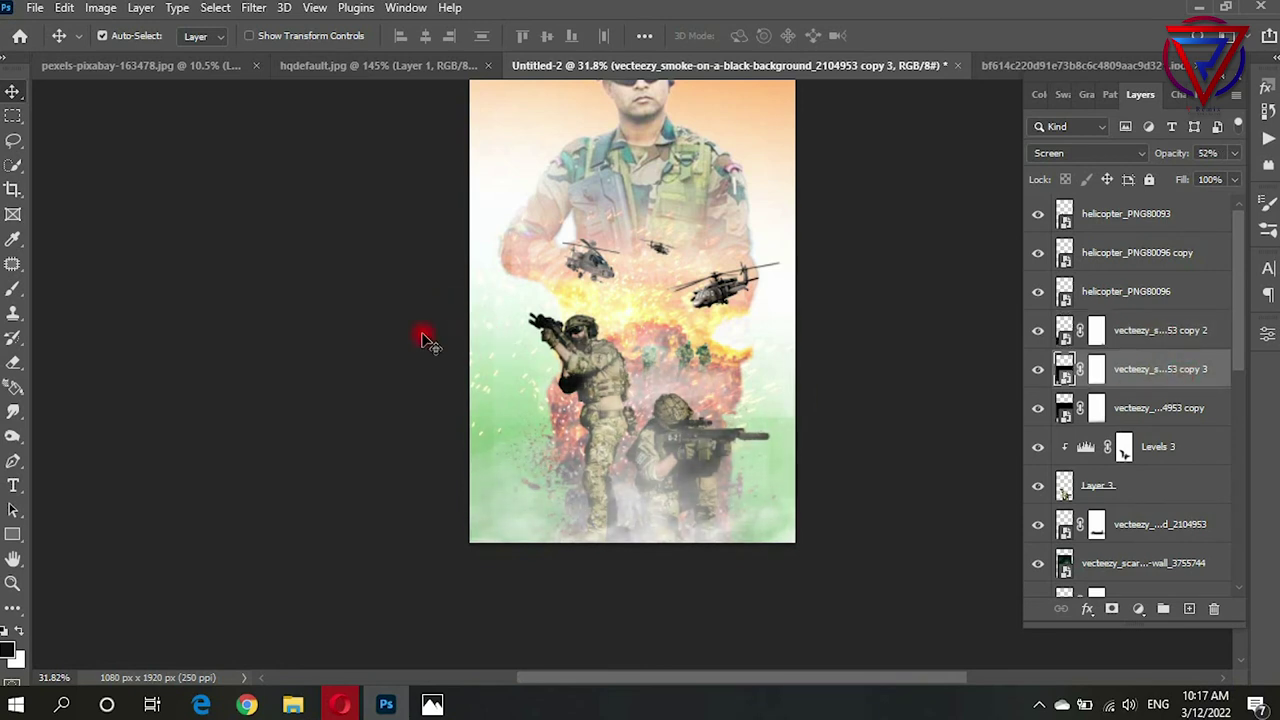
key(ctrl+t)
drag(654, 490, 651, 548)
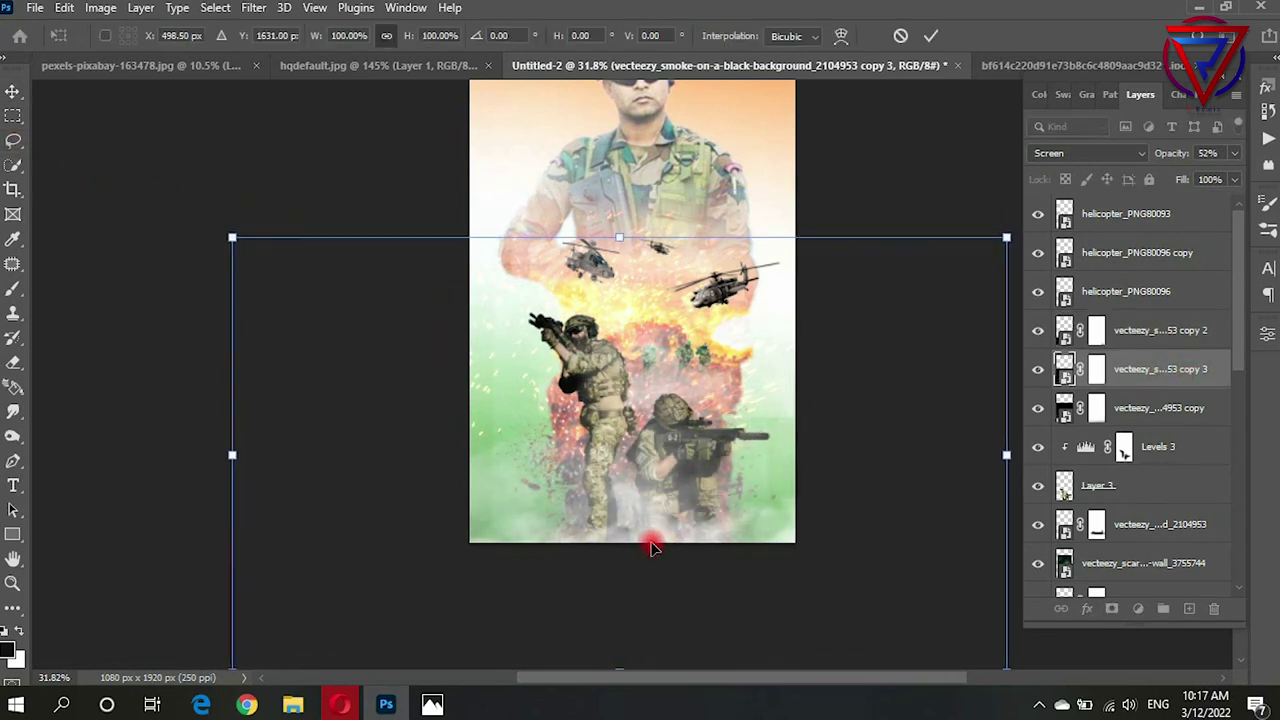
key(Return)
scroll(393, 143, up, 3)
Step: Open the Camera Raw filter on the smoke layer and cancel without changes
click(258, 7)
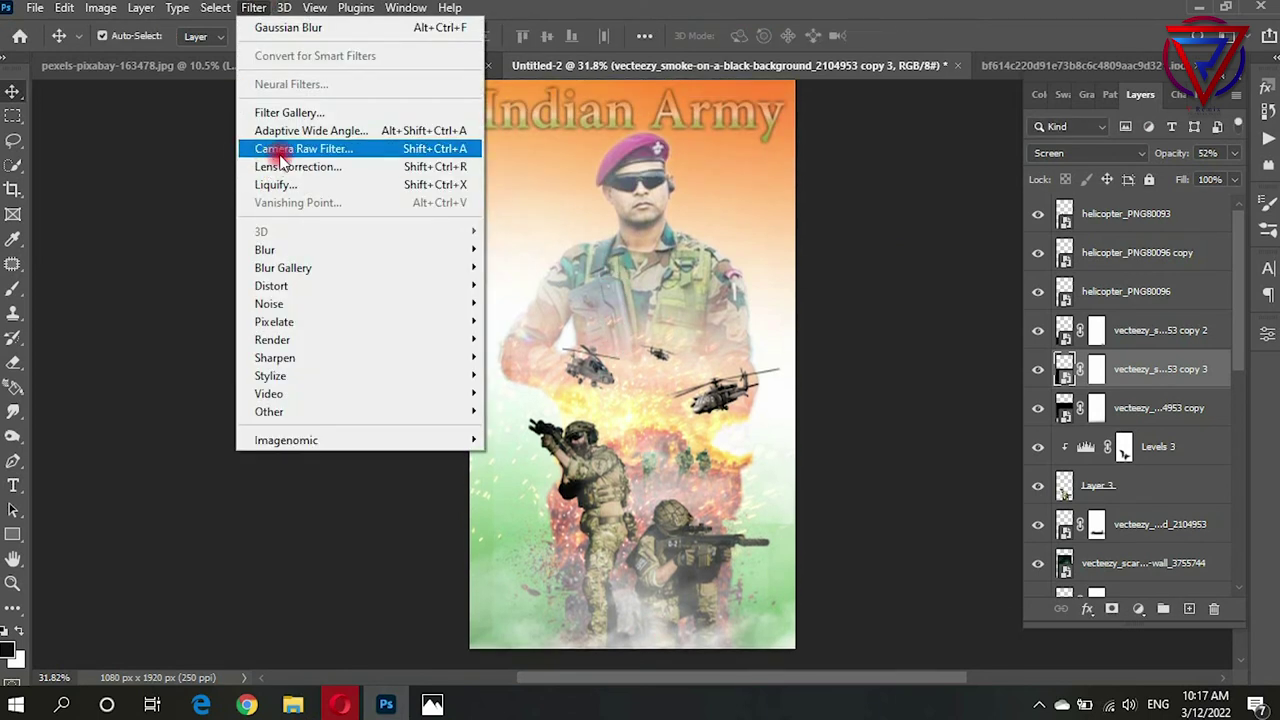
click(340, 149)
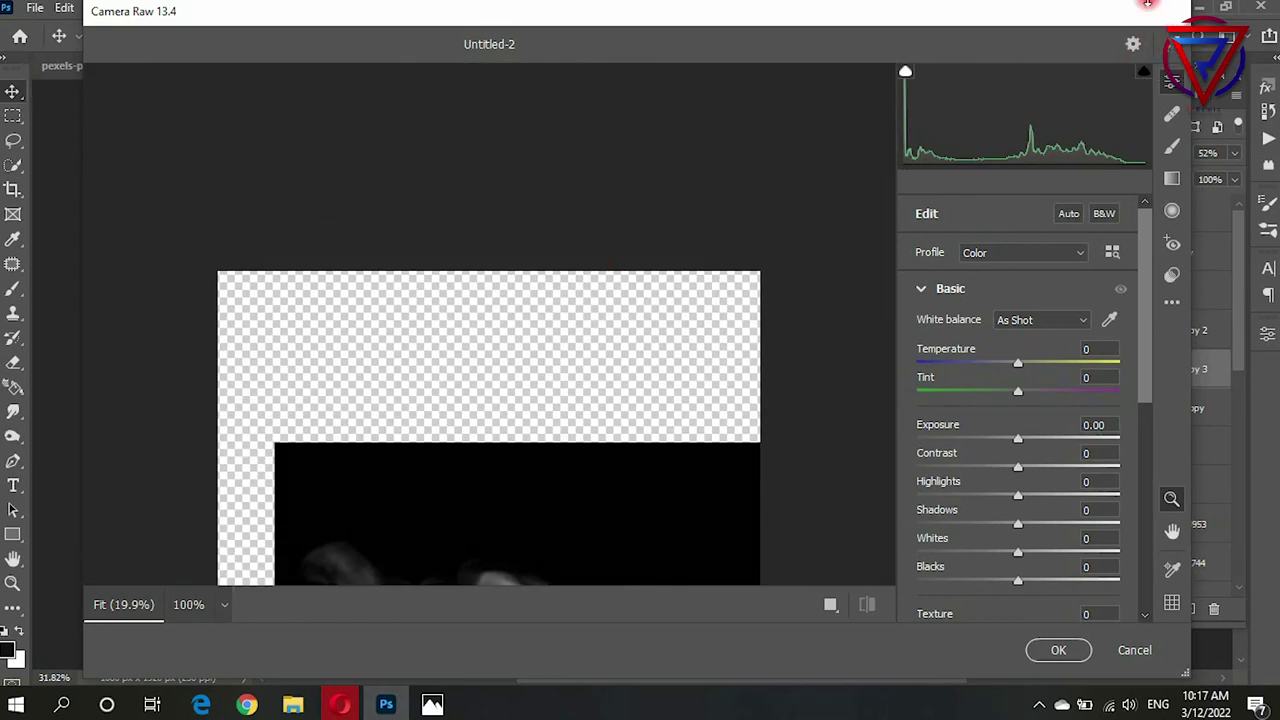
scroll(1062, 385, down, 3)
scroll(1062, 385, down, 2)
click(1134, 650)
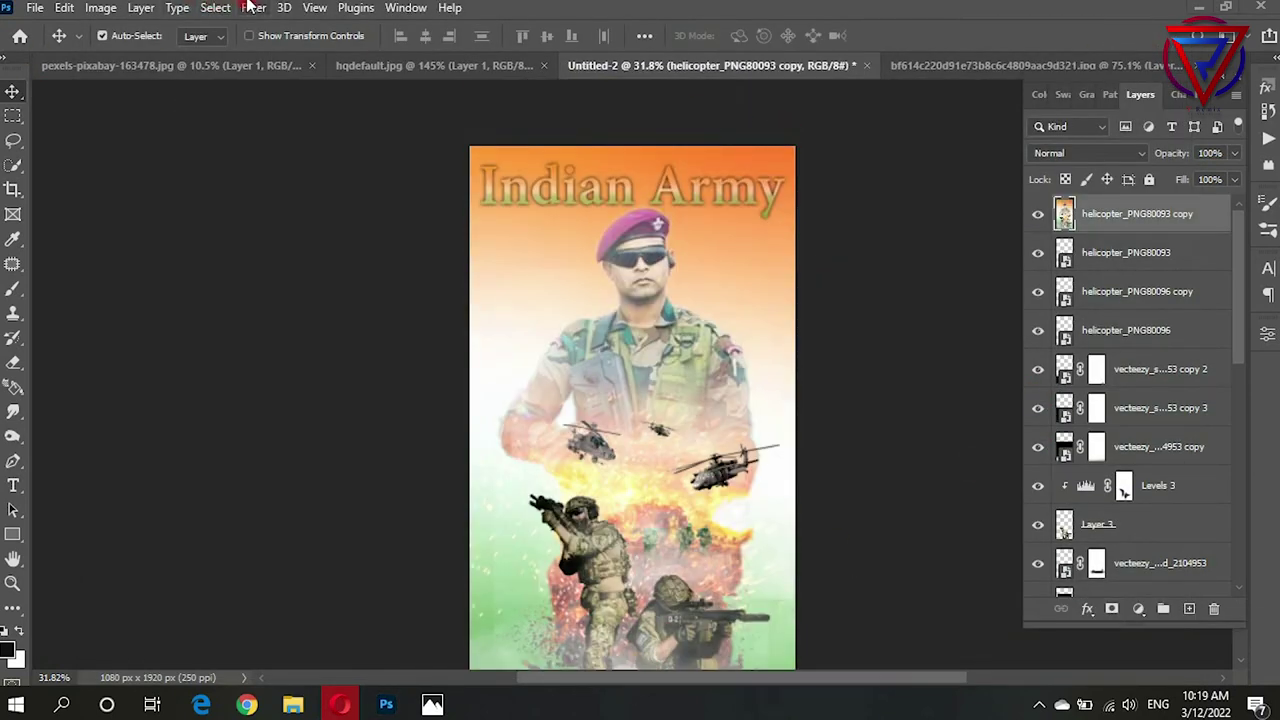
Step: In Camera Raw on the merged poster layer, warm the temperature and deepen the blacks
click(250, 8)
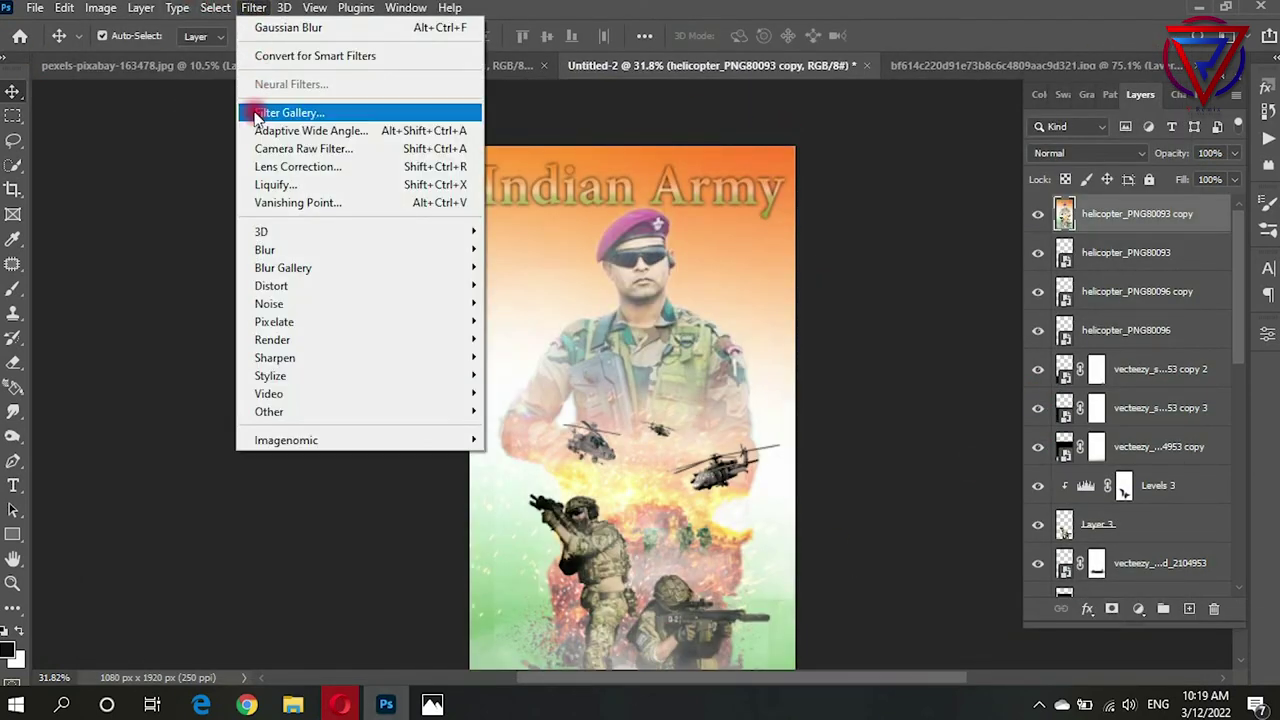
click(323, 157)
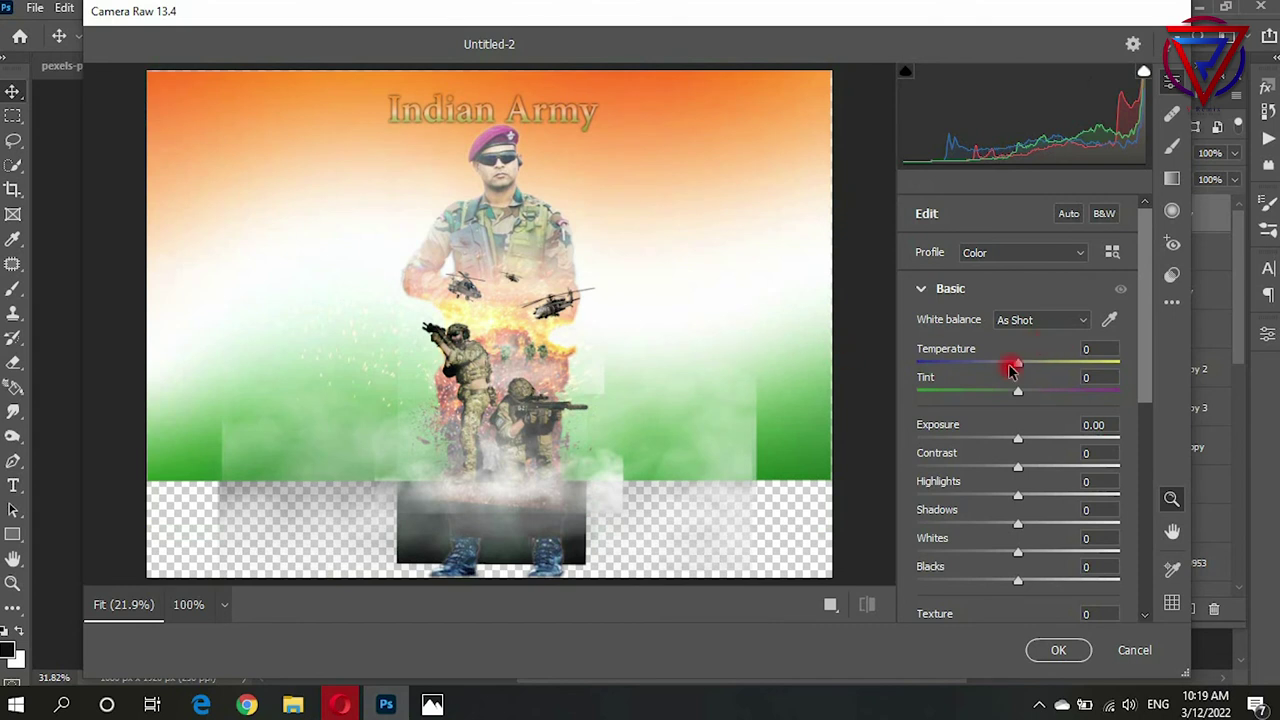
mouse_move(1017, 369)
mouse_down()
mouse_move(1051, 369)
mouse_move(966, 391)
mouse_move(1016, 404)
mouse_up()
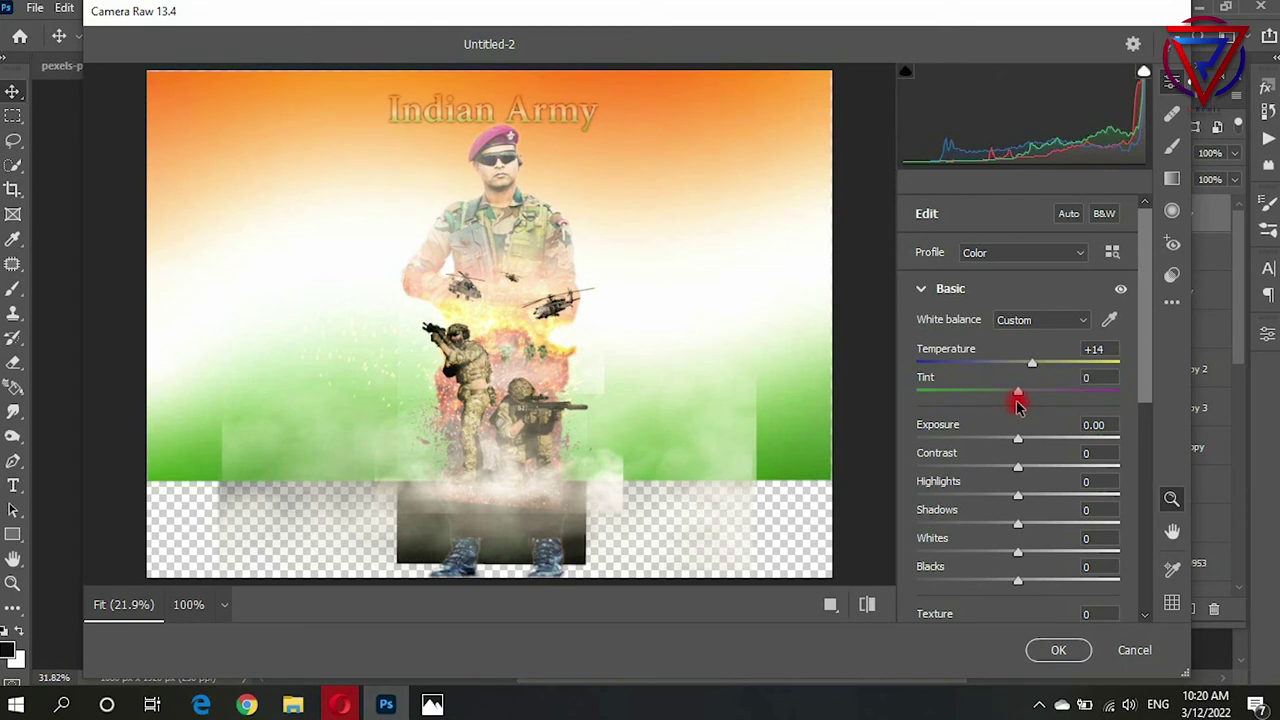
key(XF86AudioLowerVolume)
scroll(1016, 484, down, 3)
mouse_move(1017, 432)
mouse_down()
mouse_move(937, 431)
mouse_move(997, 433)
mouse_move(914, 460)
mouse_move(984, 463)
mouse_up()
scroll(1075, 460, down, 6)
scroll(1065, 400, up, 9)
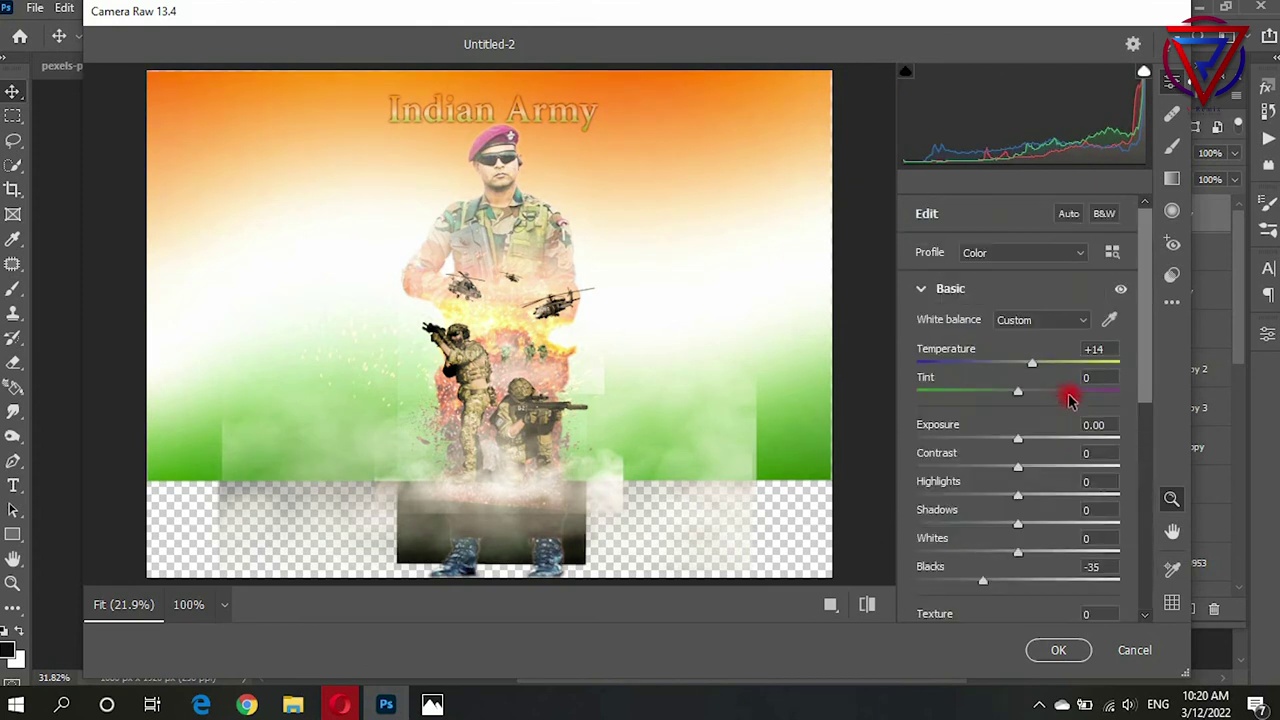
Step: Add a slight -11 edge vignette and apply the Camera Raw grade
click(1075, 322)
drag(1145, 280, 1160, 530)
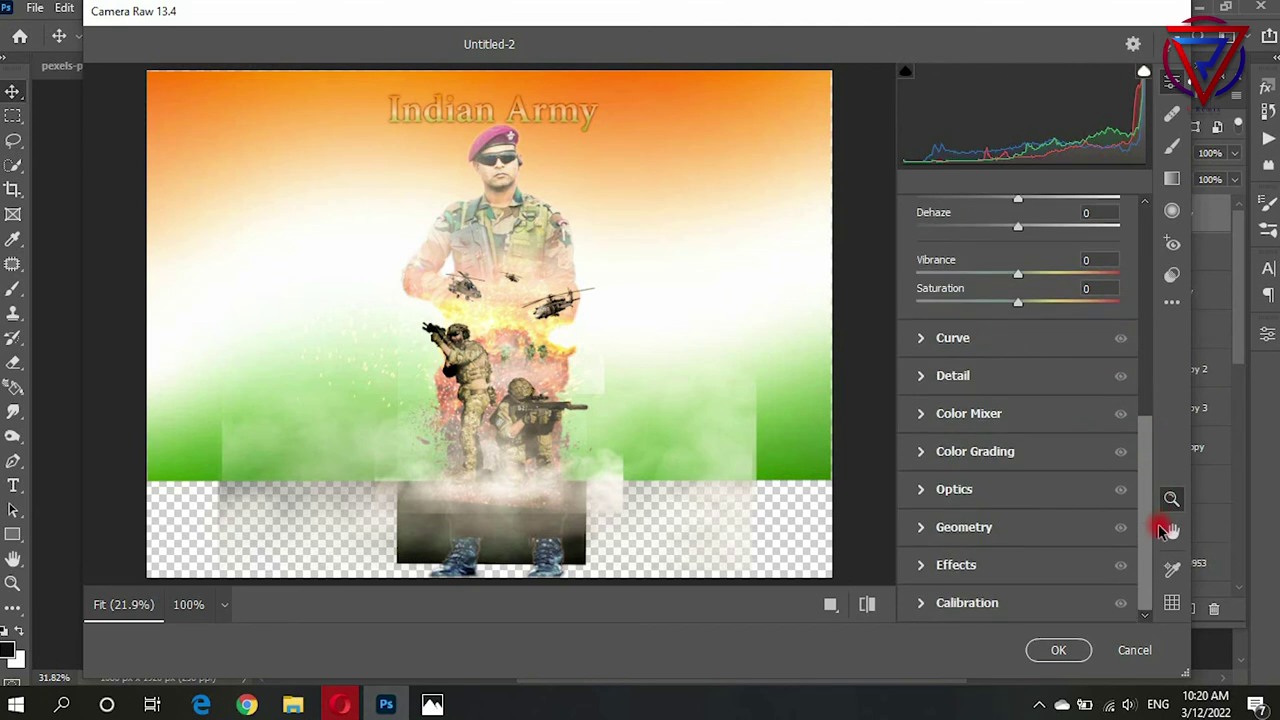
click(925, 558)
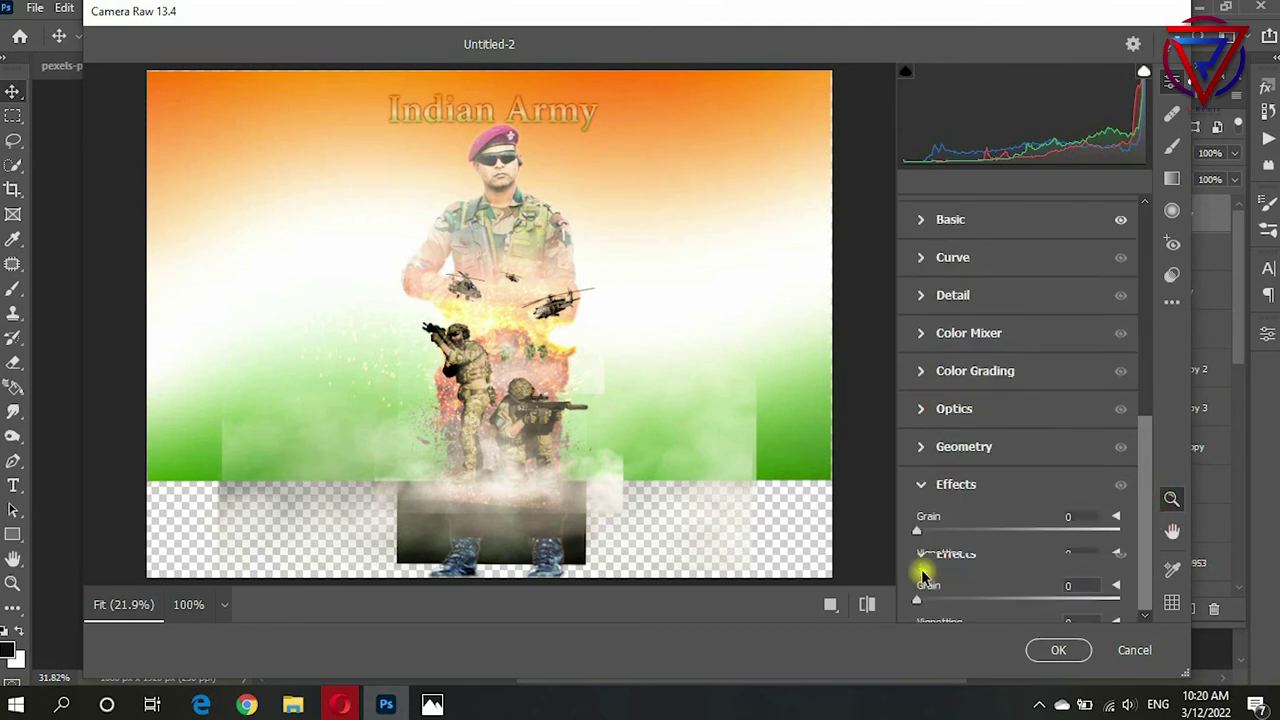
drag(917, 530, 1040, 530)
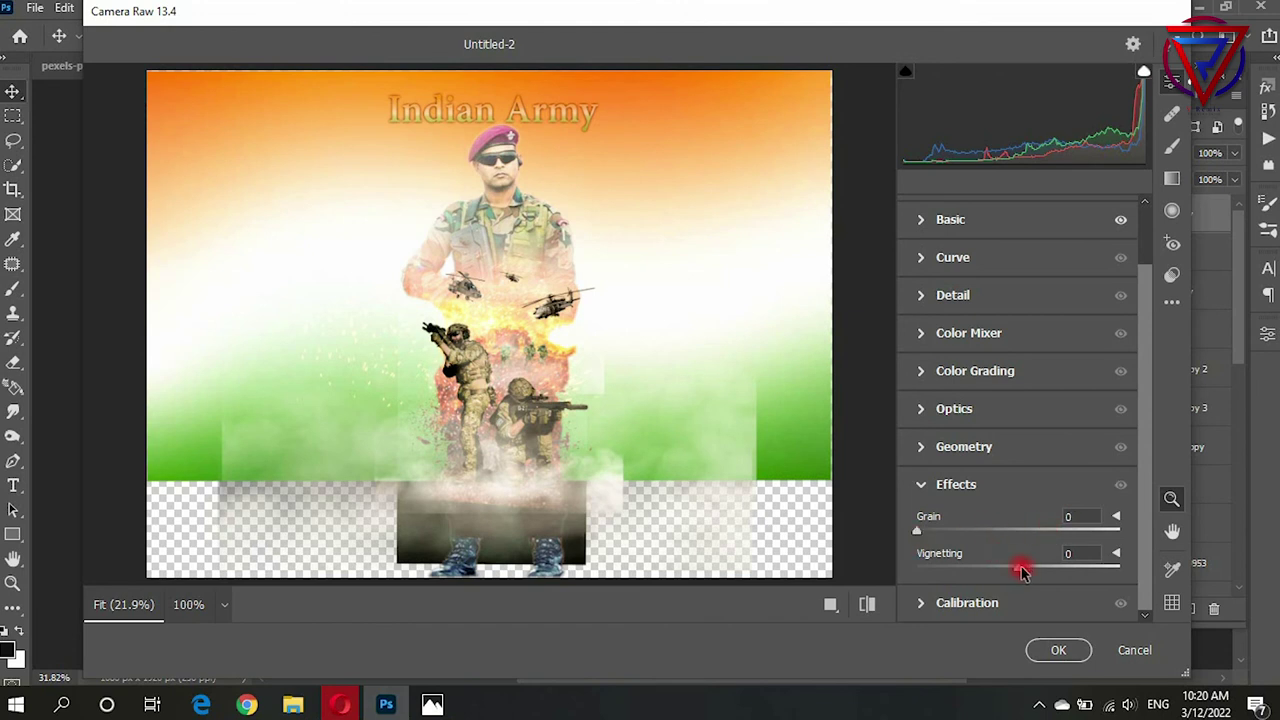
mouse_move(1020, 570)
mouse_down()
mouse_move(1048, 570)
mouse_move(997, 570)
mouse_move(1008, 570)
mouse_up()
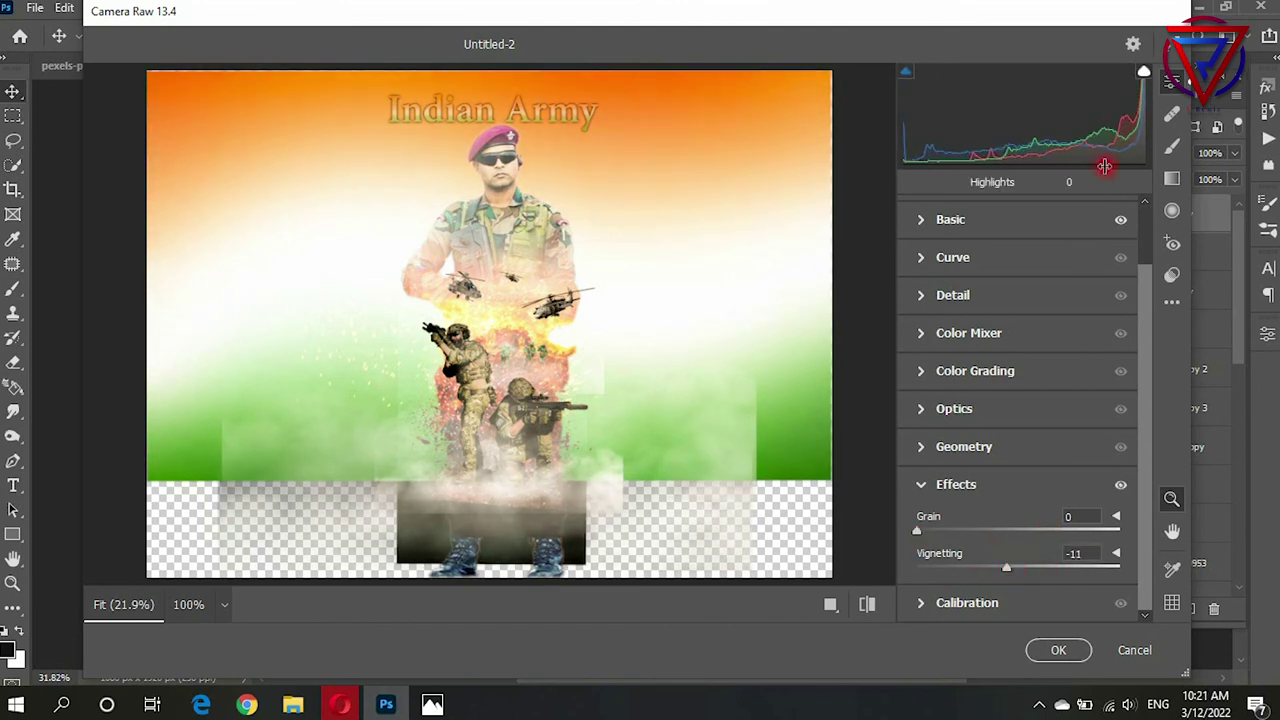
click(1053, 652)
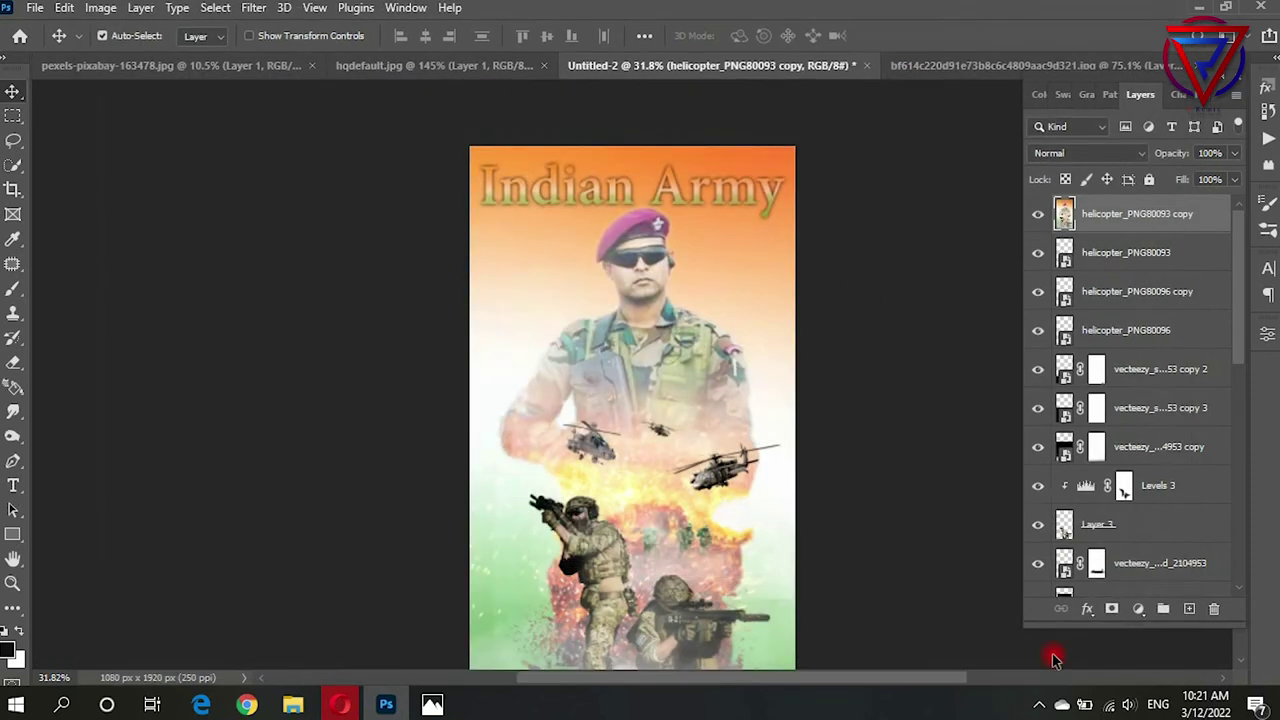
Step: Enable a Stroke effect on the helicopter_PNG80093 copy layer, positioned Inside
double_click(1210, 225)
click(391, 308)
drag(537, 150, 684, 258)
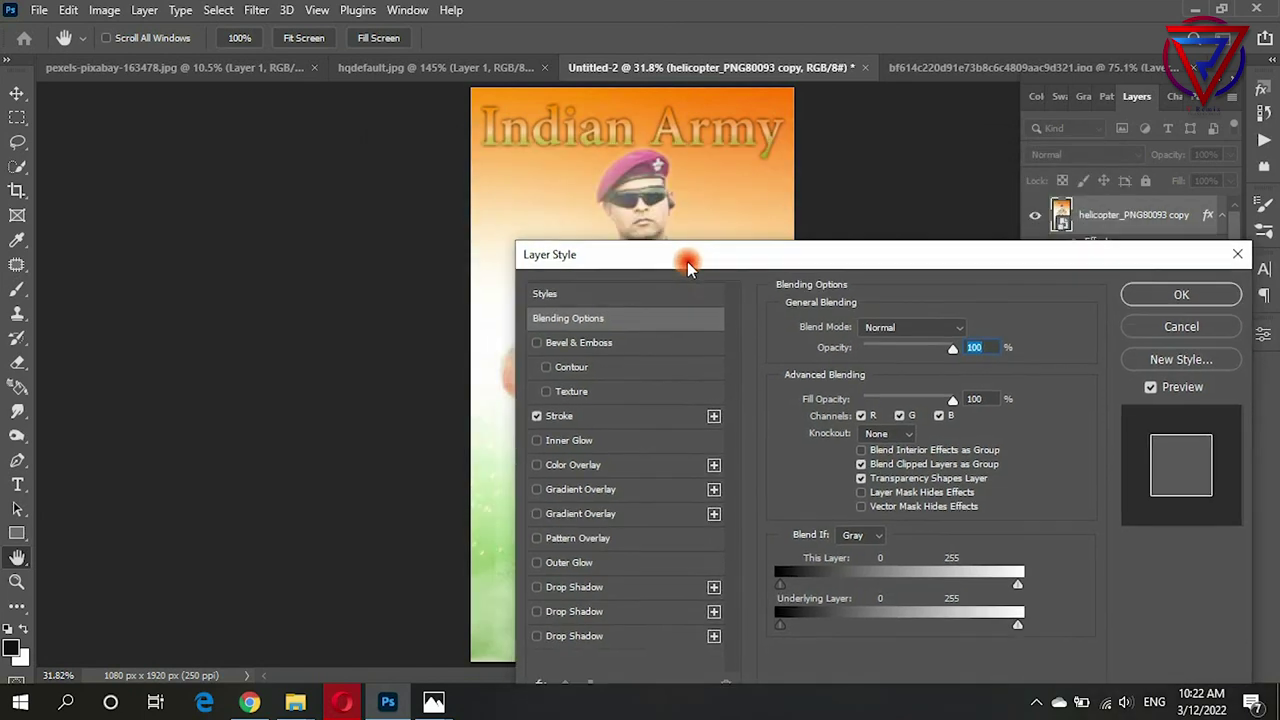
click(636, 416)
click(893, 348)
click(884, 370)
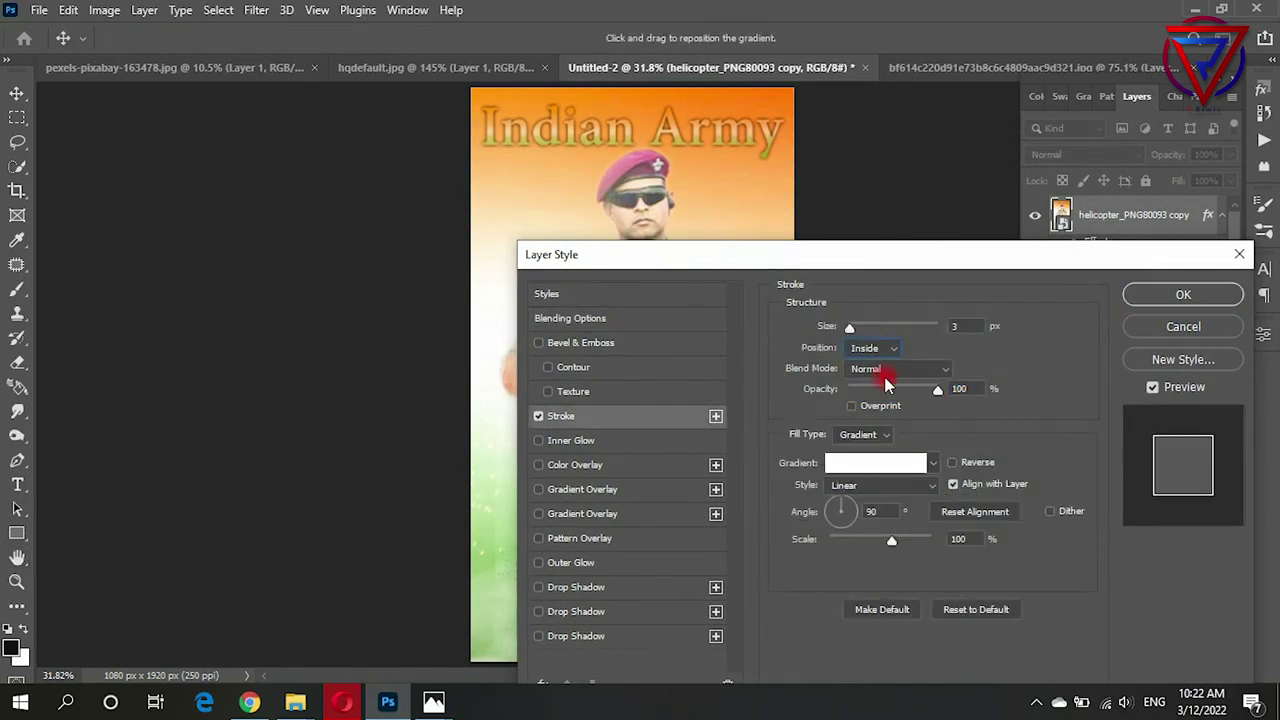
Step: Make the stroke a solid white Color fill at 59 px and apply it
drag(980, 264, 1142, 189)
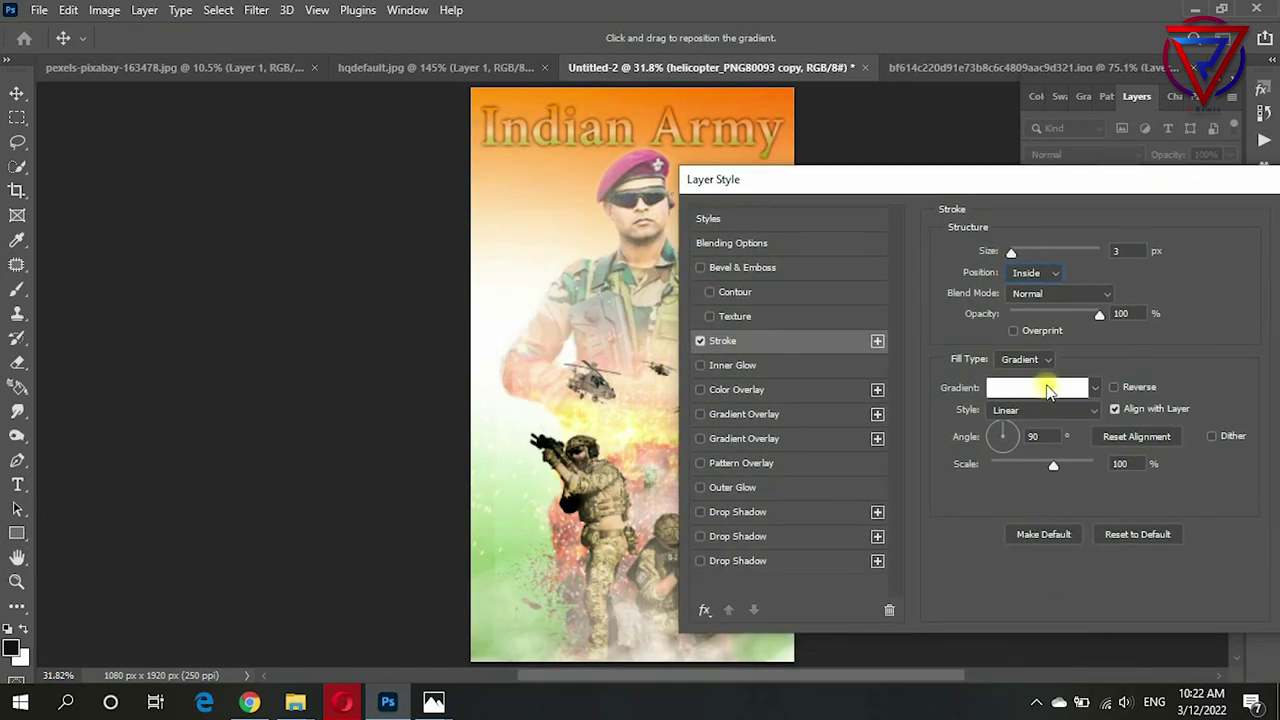
click(1037, 387)
click(1122, 185)
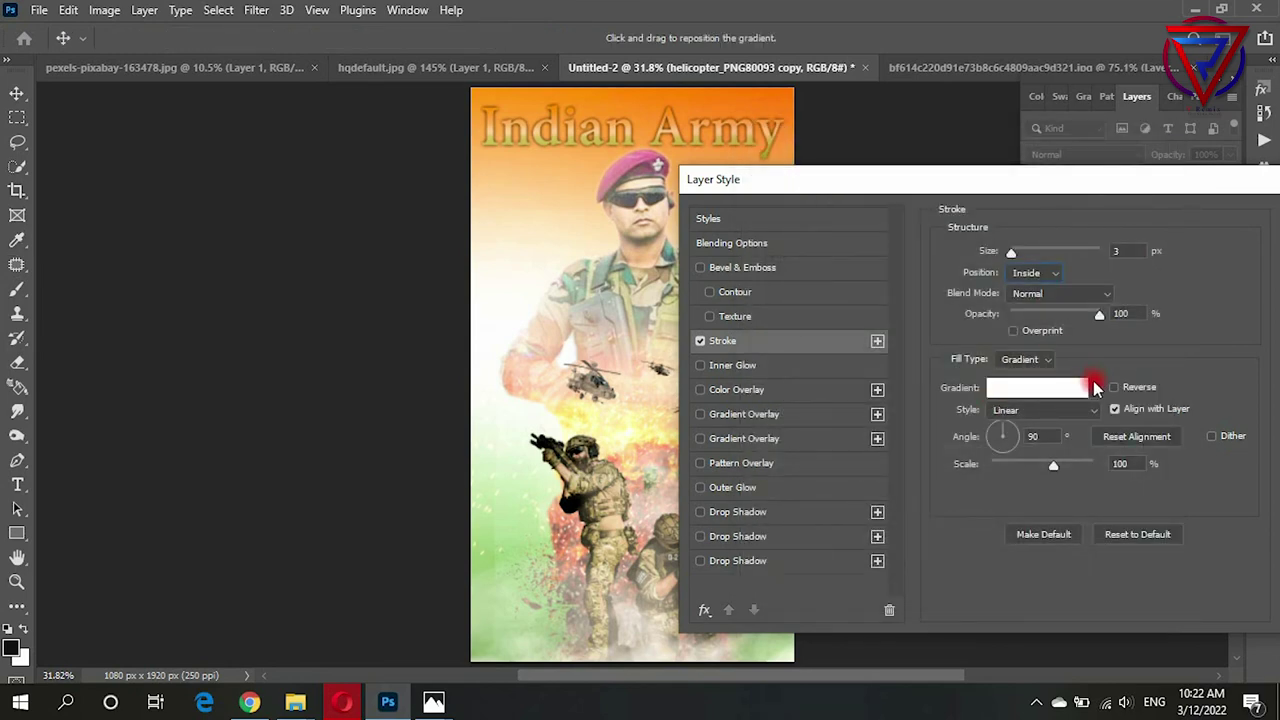
click(1094, 388)
click(1025, 359)
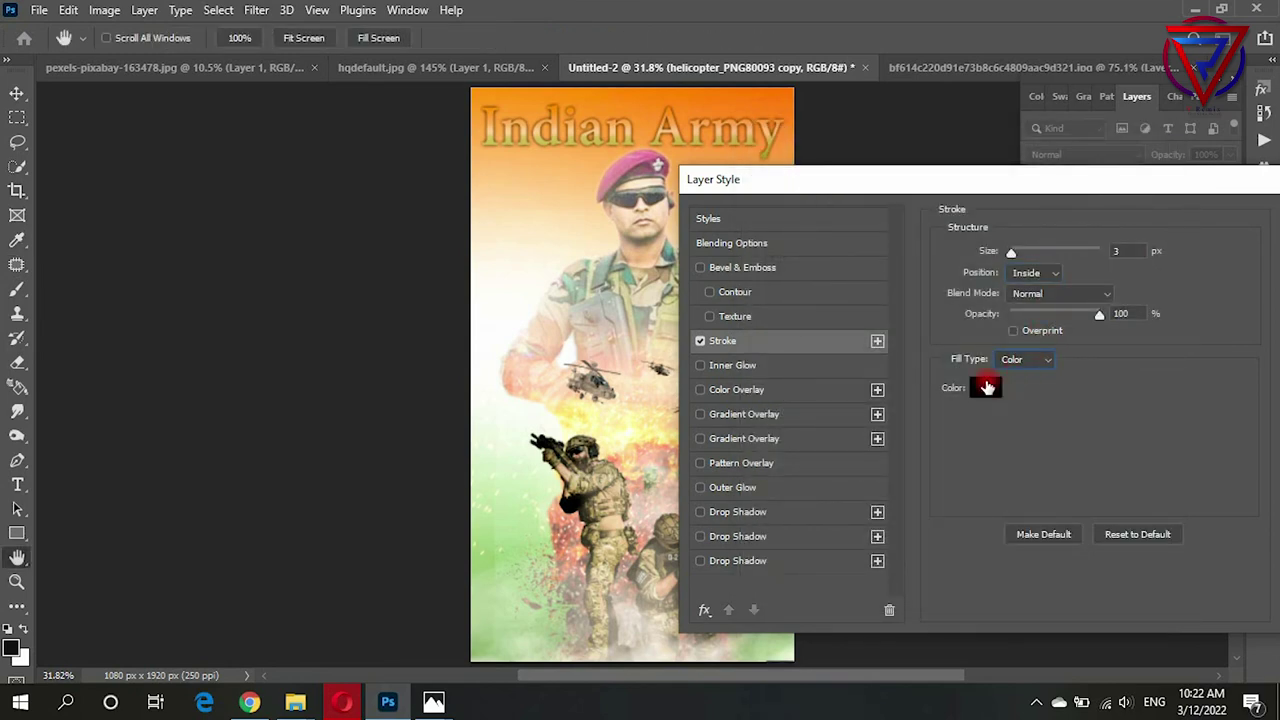
click(987, 387)
click(768, 180)
click(1154, 179)
drag(1012, 254, 1066, 251)
mouse_move(1013, 185)
mouse_down()
mouse_move(820, 205)
mouse_move(877, 194)
mouse_up()
click(1231, 235)
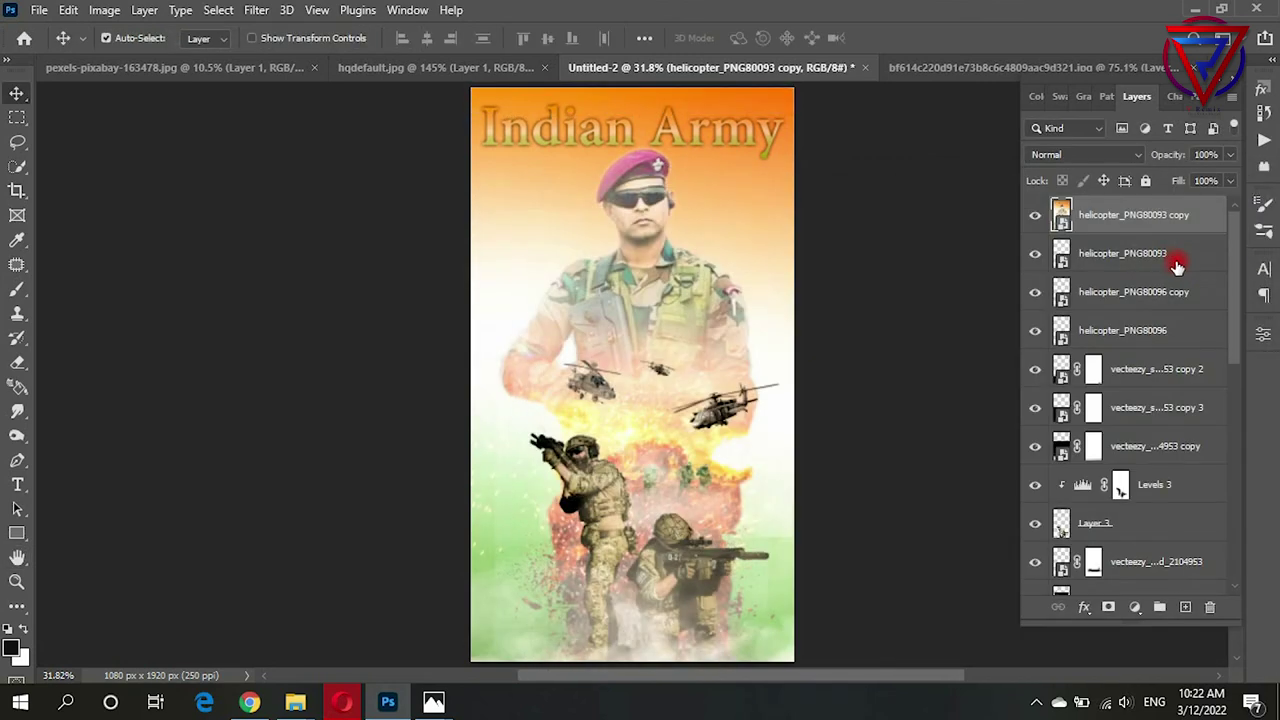
Step: Draw a rectangle covering the whole poster with no fill and a white stroke
click(16, 533)
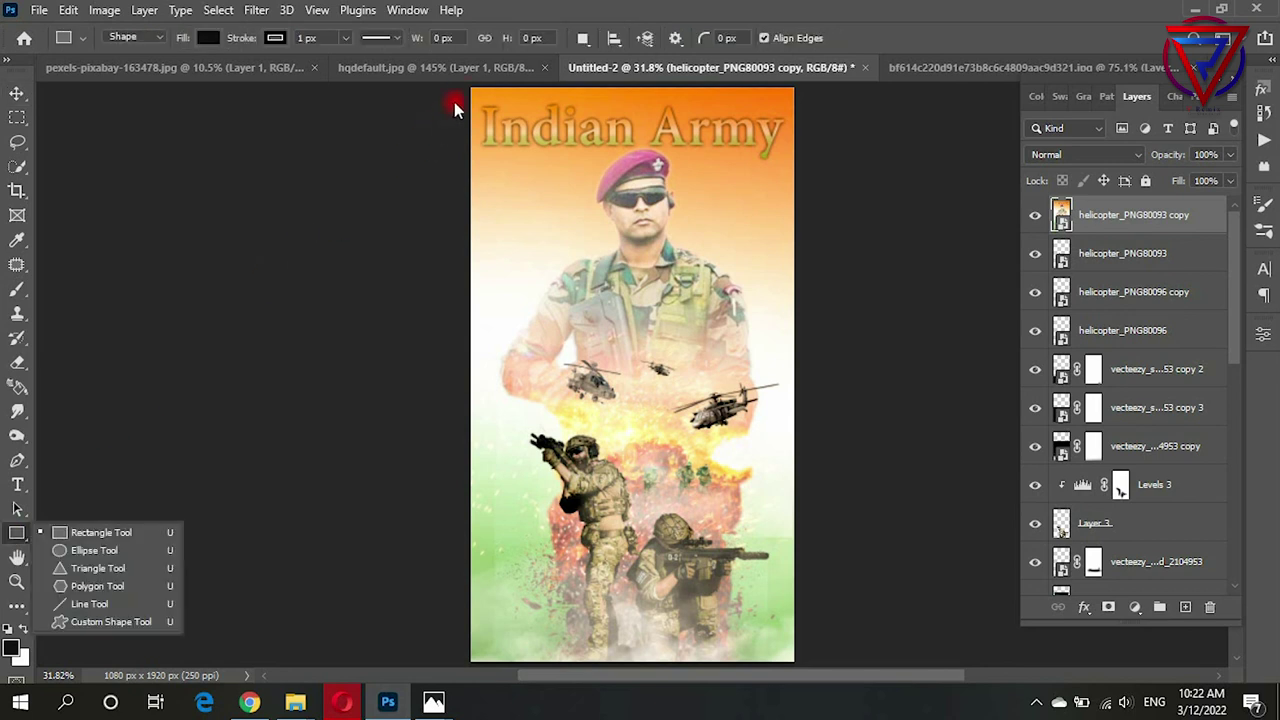
drag(470, 88, 790, 660)
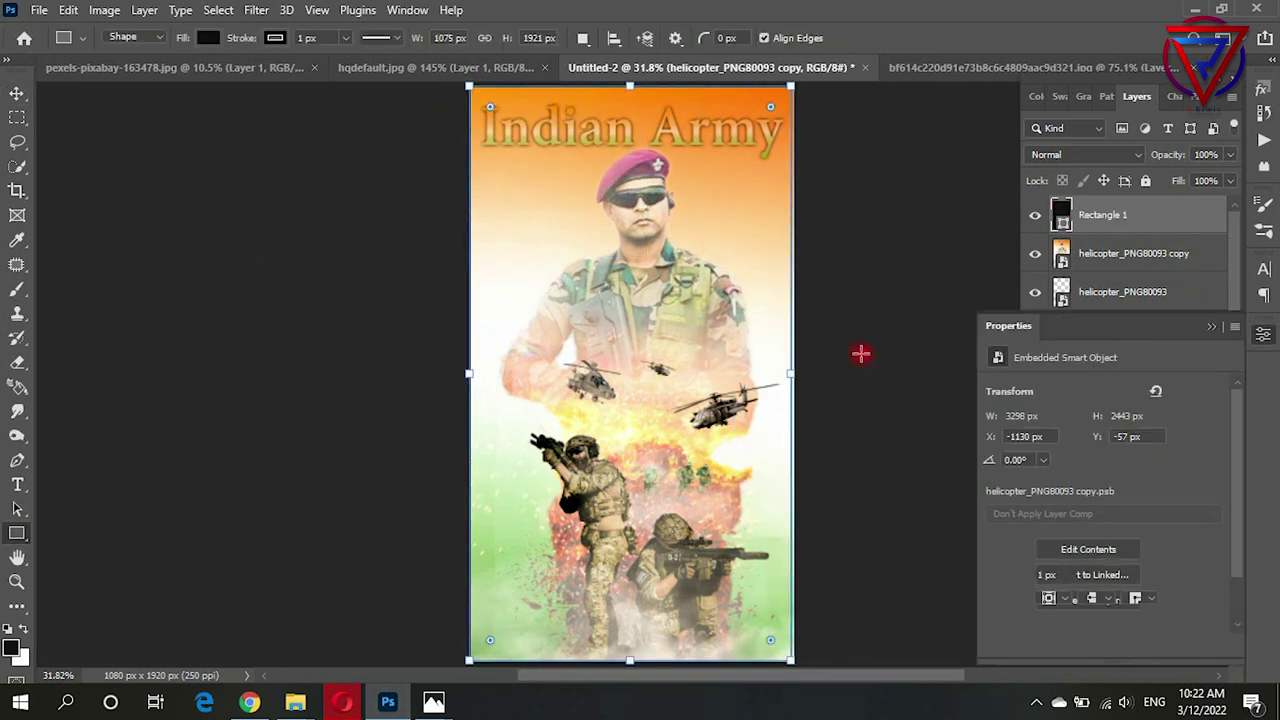
click(1046, 522)
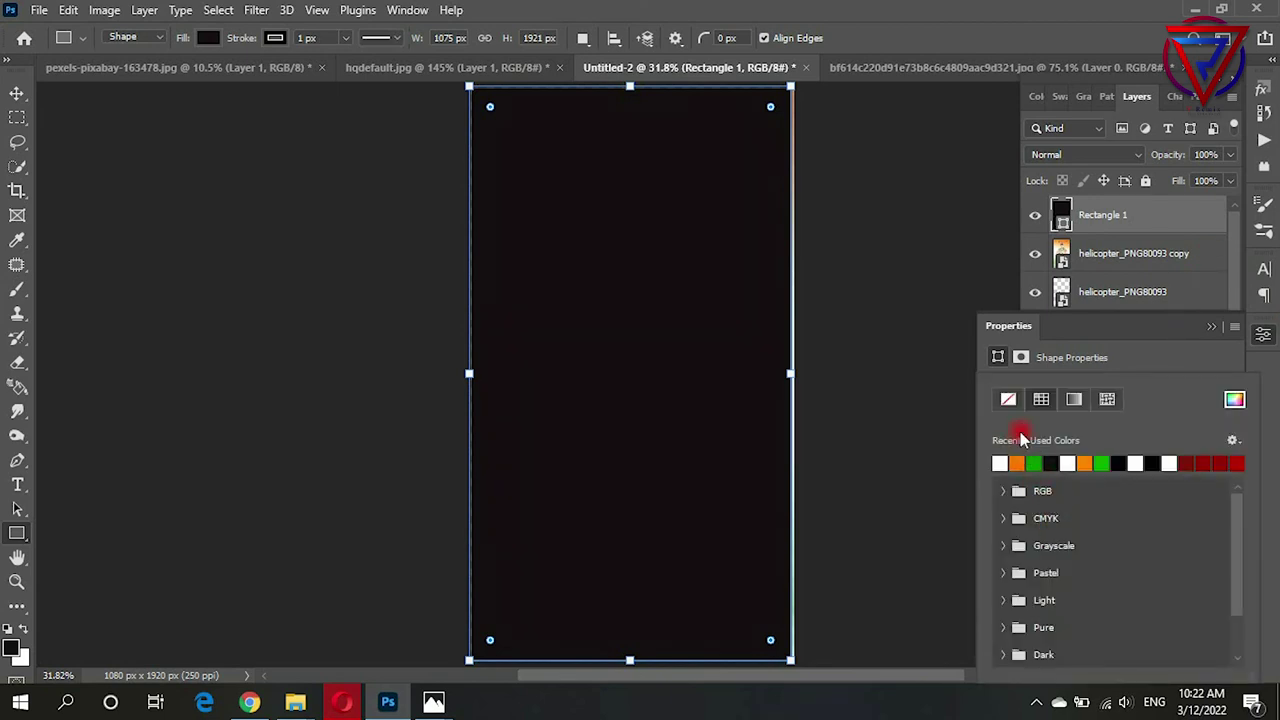
click(1008, 400)
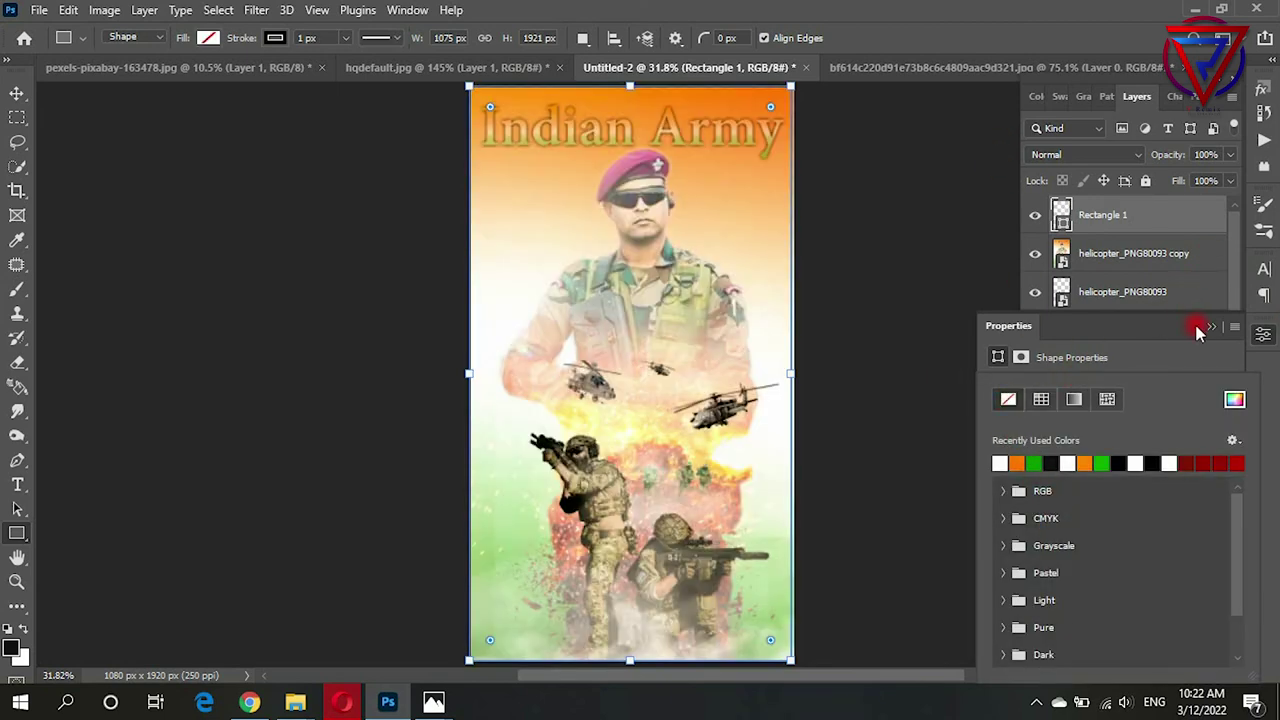
click(1133, 423)
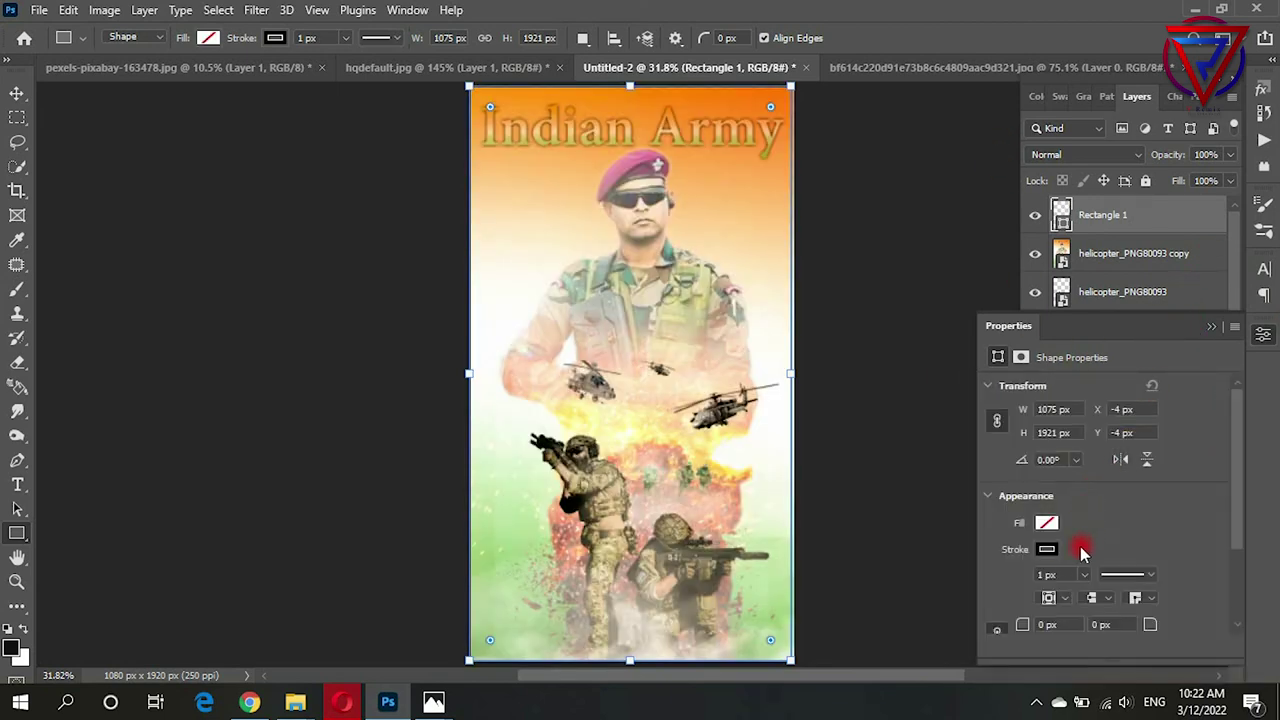
click(1048, 530)
click(1174, 350)
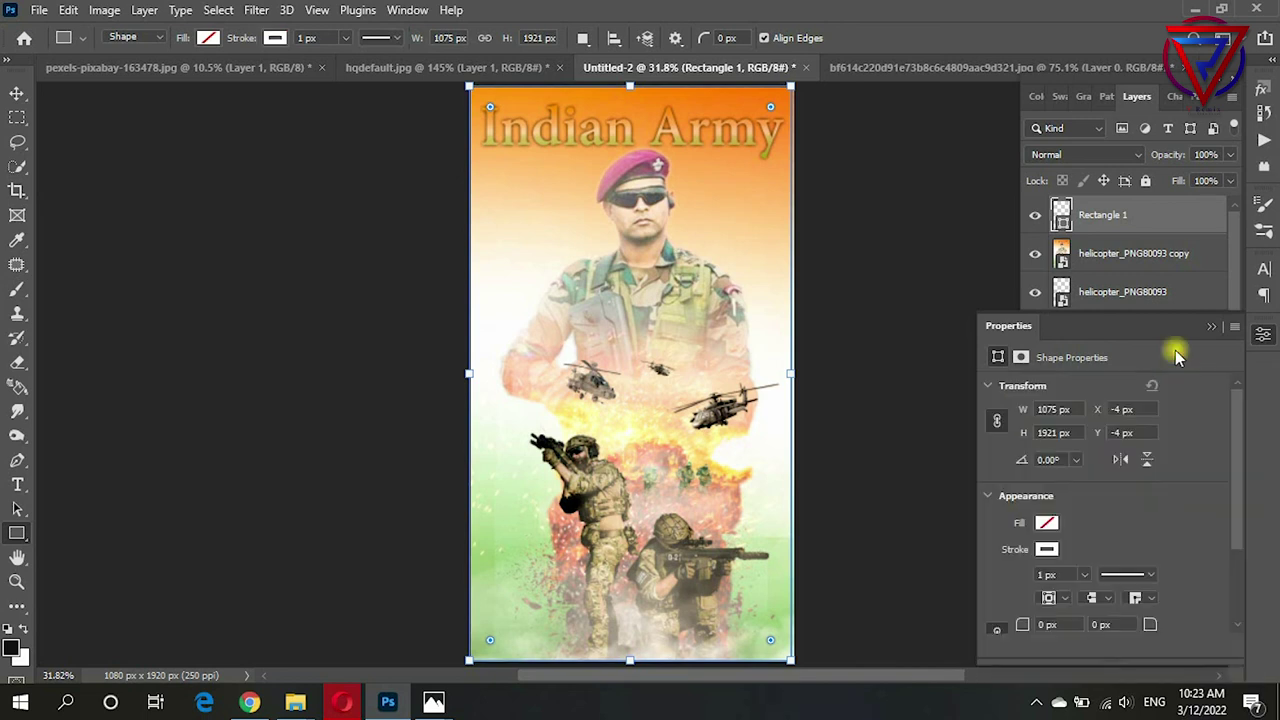
text(3)
Step: Free-transform Rectangle 1 to sit just inside the canvas edges
click(17, 93)
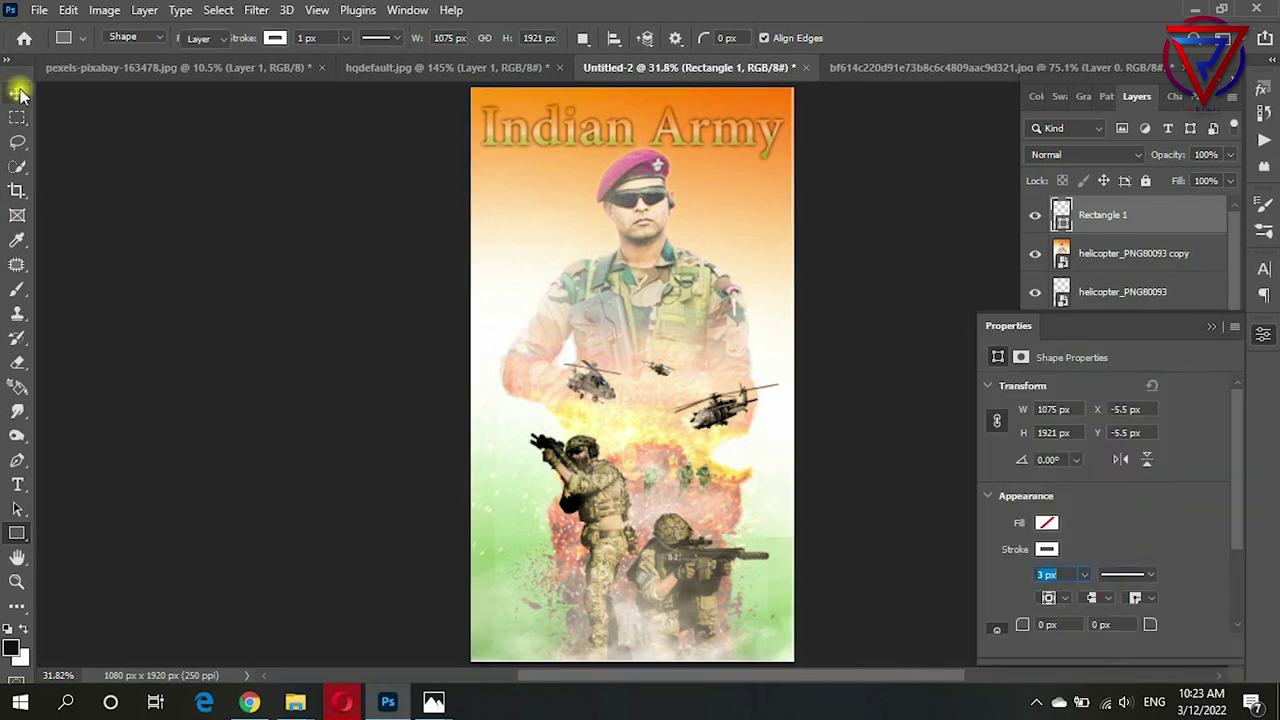
click(1123, 214)
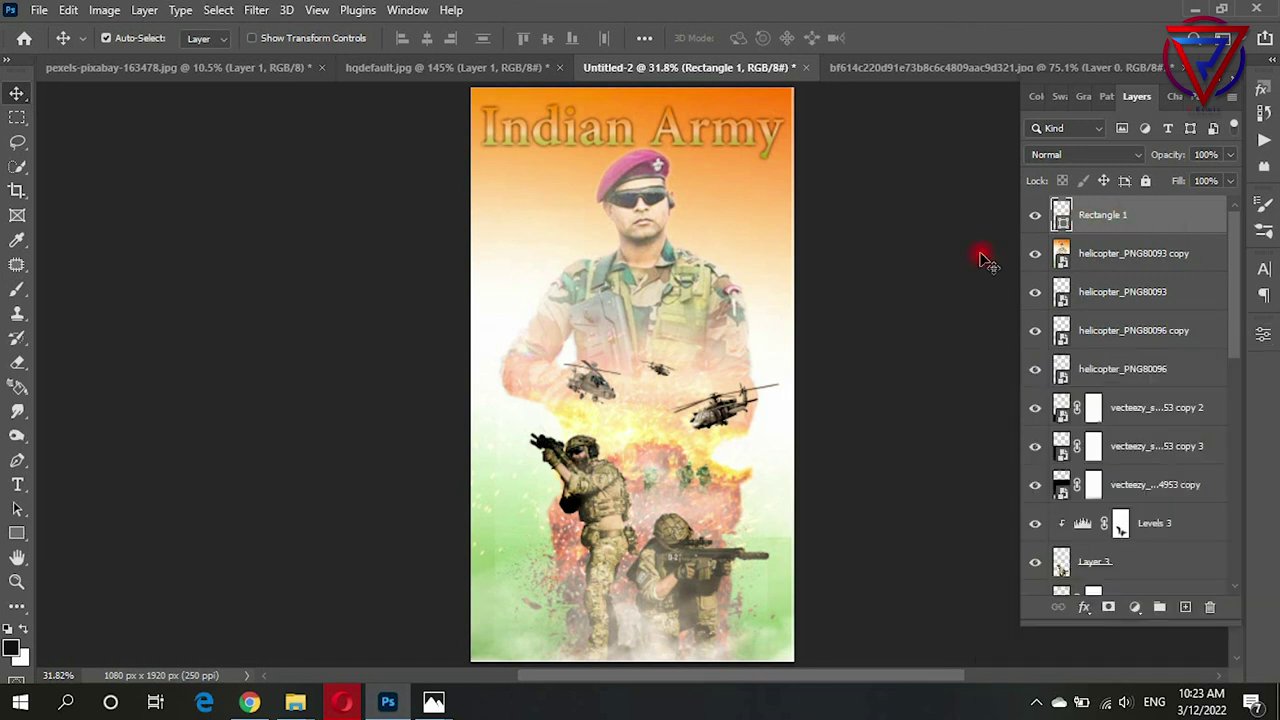
double_click(1080, 222)
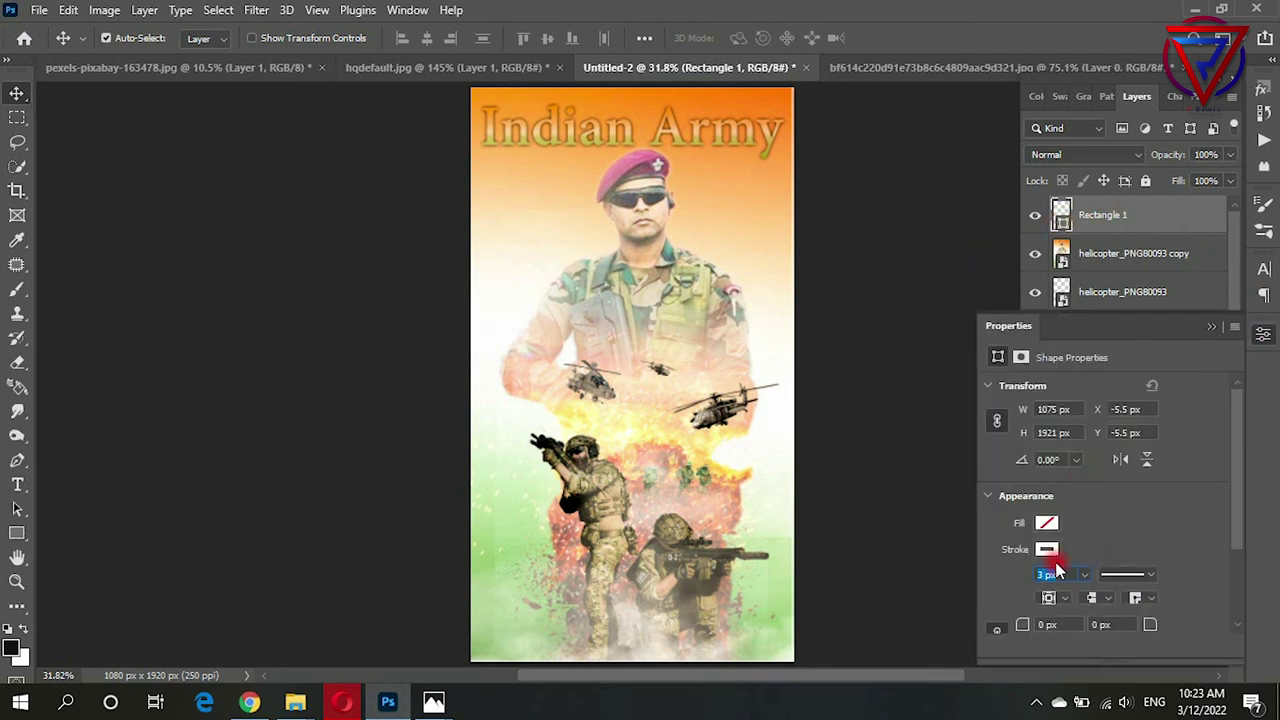
click(760, 350)
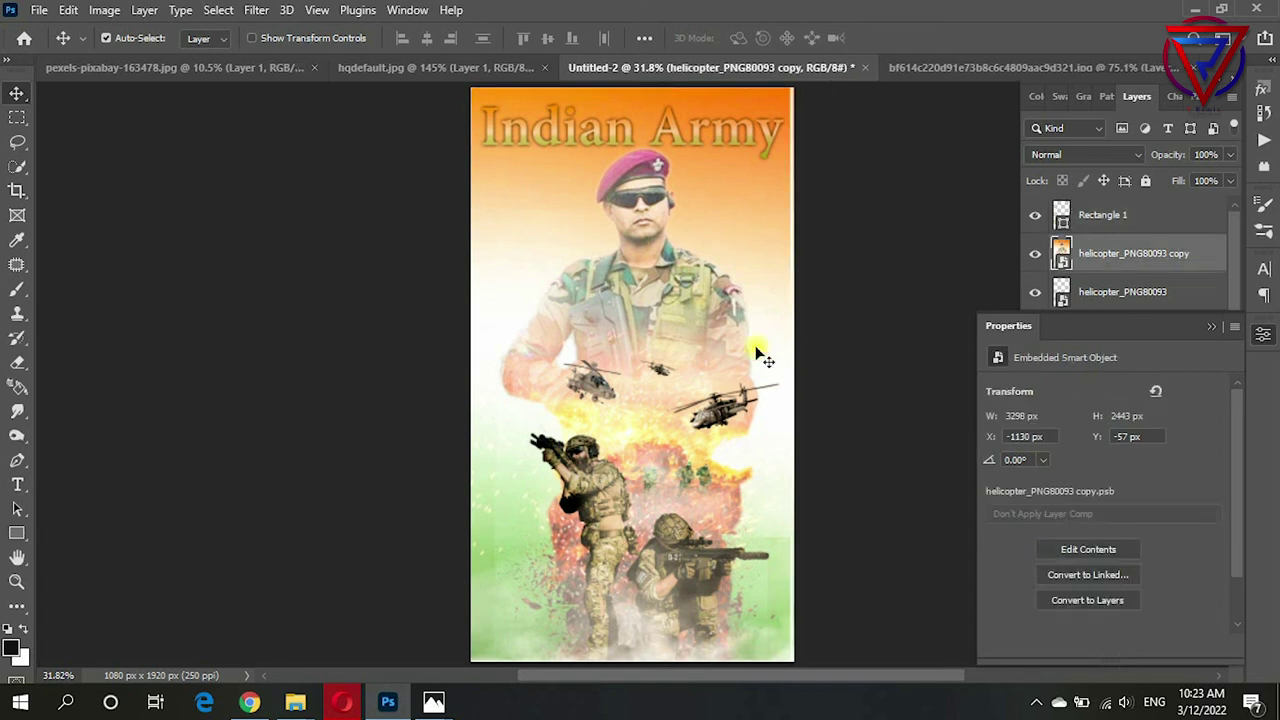
key(ctrl+t)
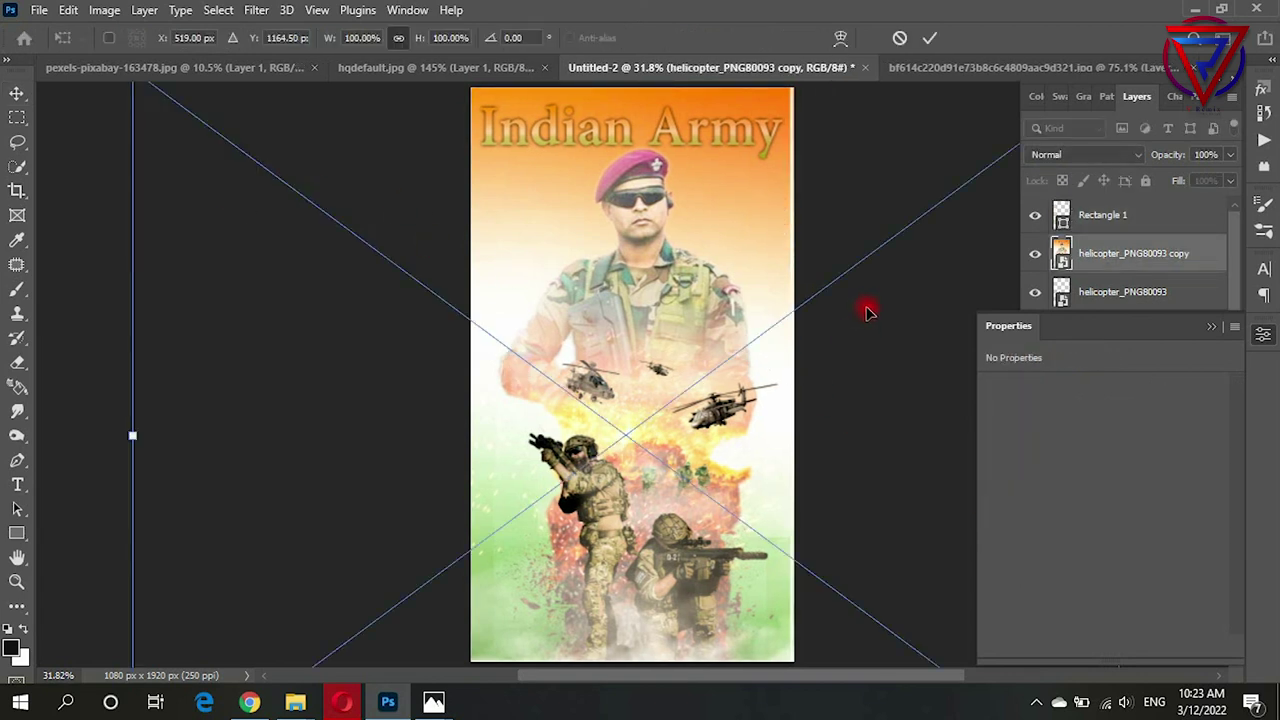
click(1110, 214)
key(ctrl+t)
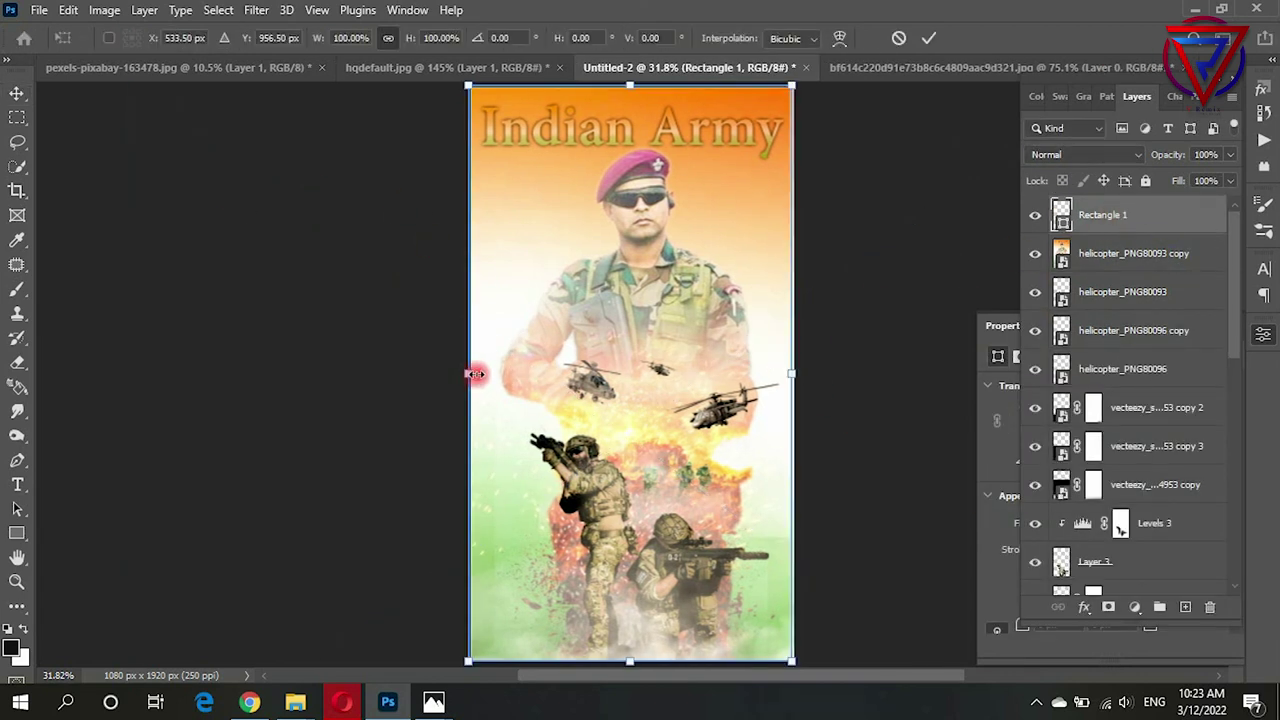
drag(475, 374, 478, 374)
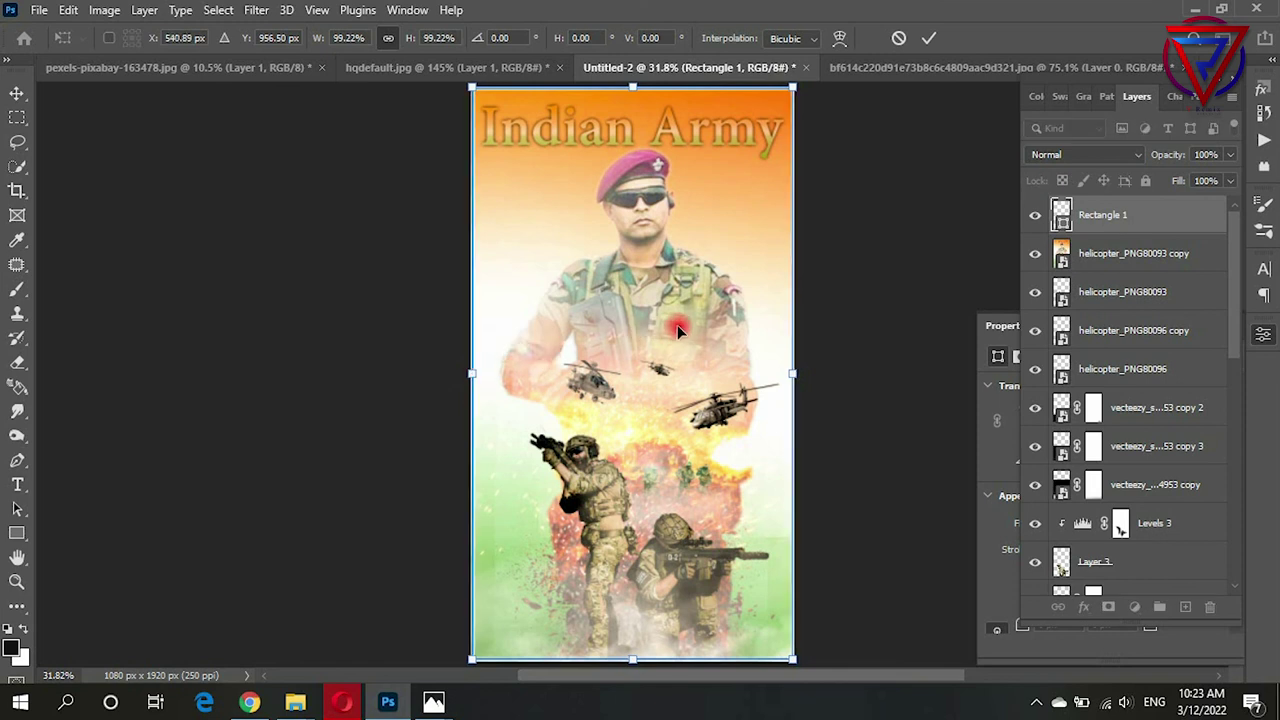
drag(677, 330, 676, 326)
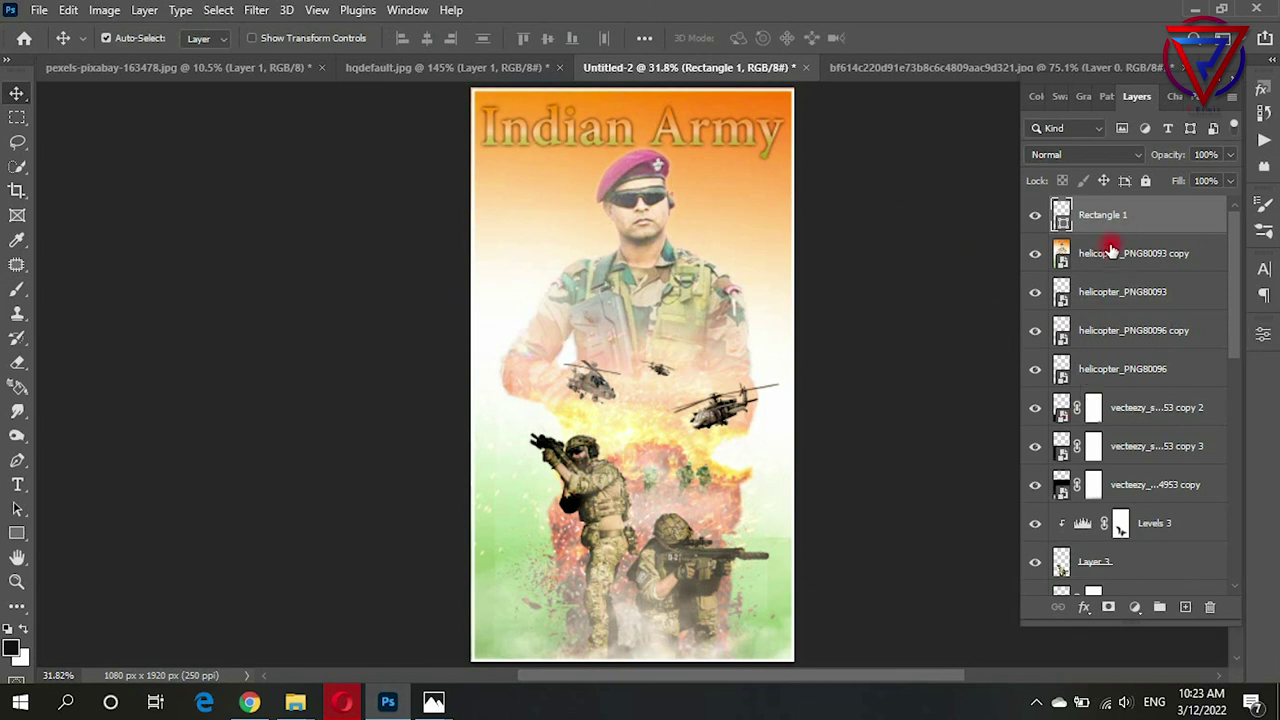
click(1262, 335)
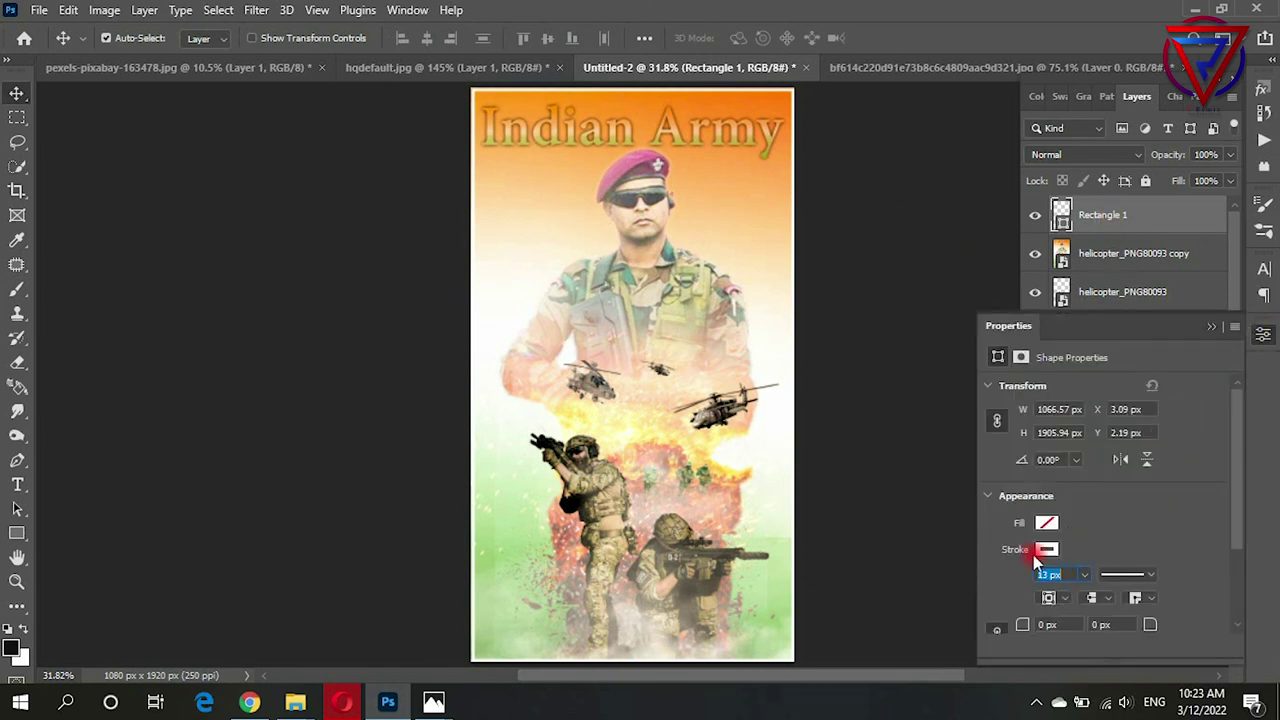
click(513, 258)
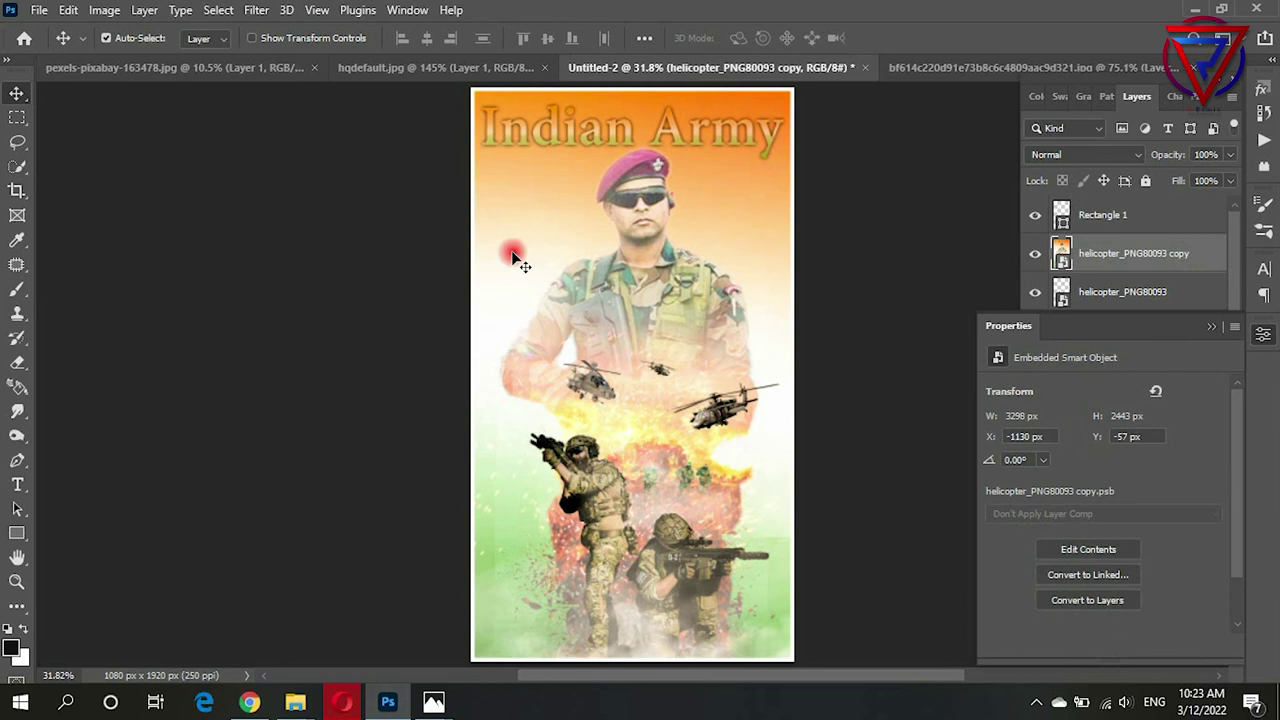